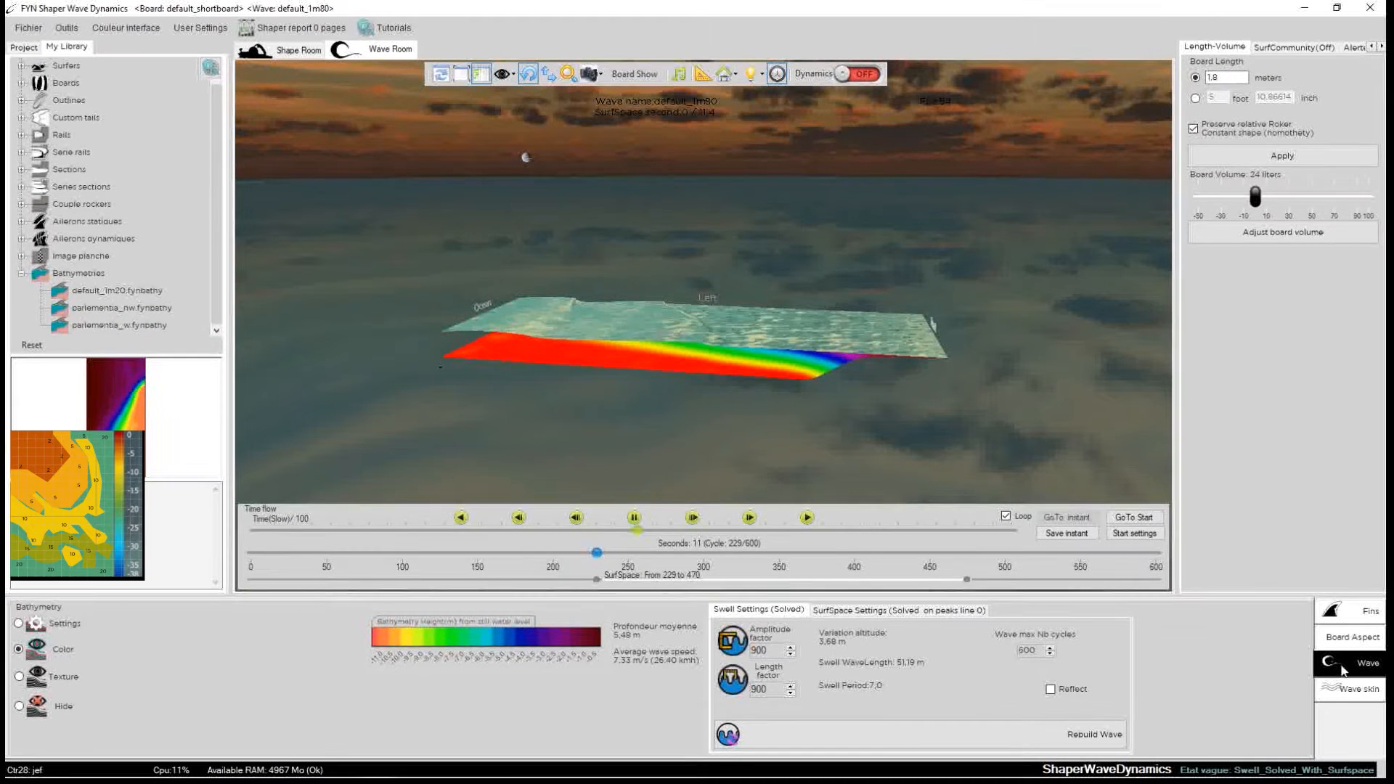
Open the Bathymetry grid Settings, showing 1 m row and 0.7 m column spacing, and start editing Rows.
click(19, 624)
drag(407, 270, 552, 286)
drag(504, 247, 949, 324)
click(659, 369)
scroll(948, 324, up, 5)
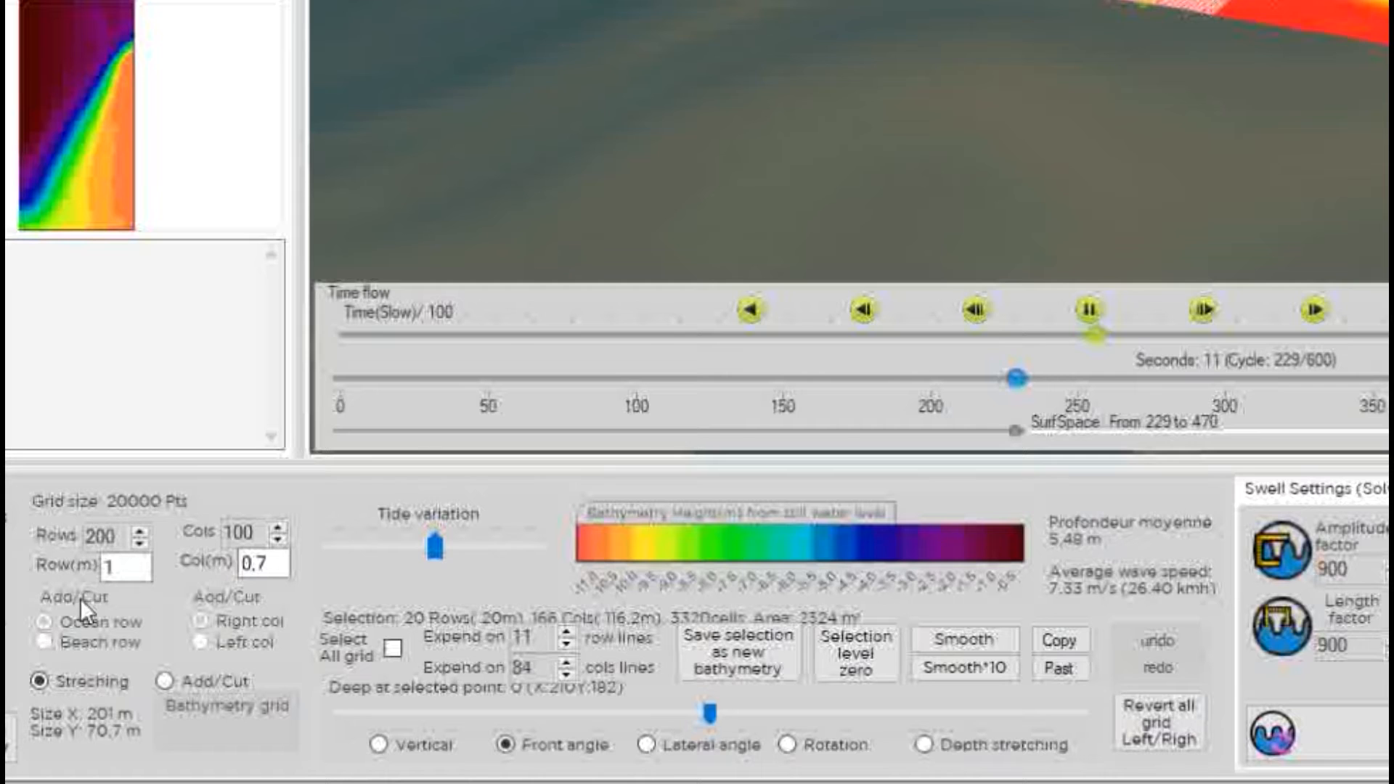
click(119, 541)
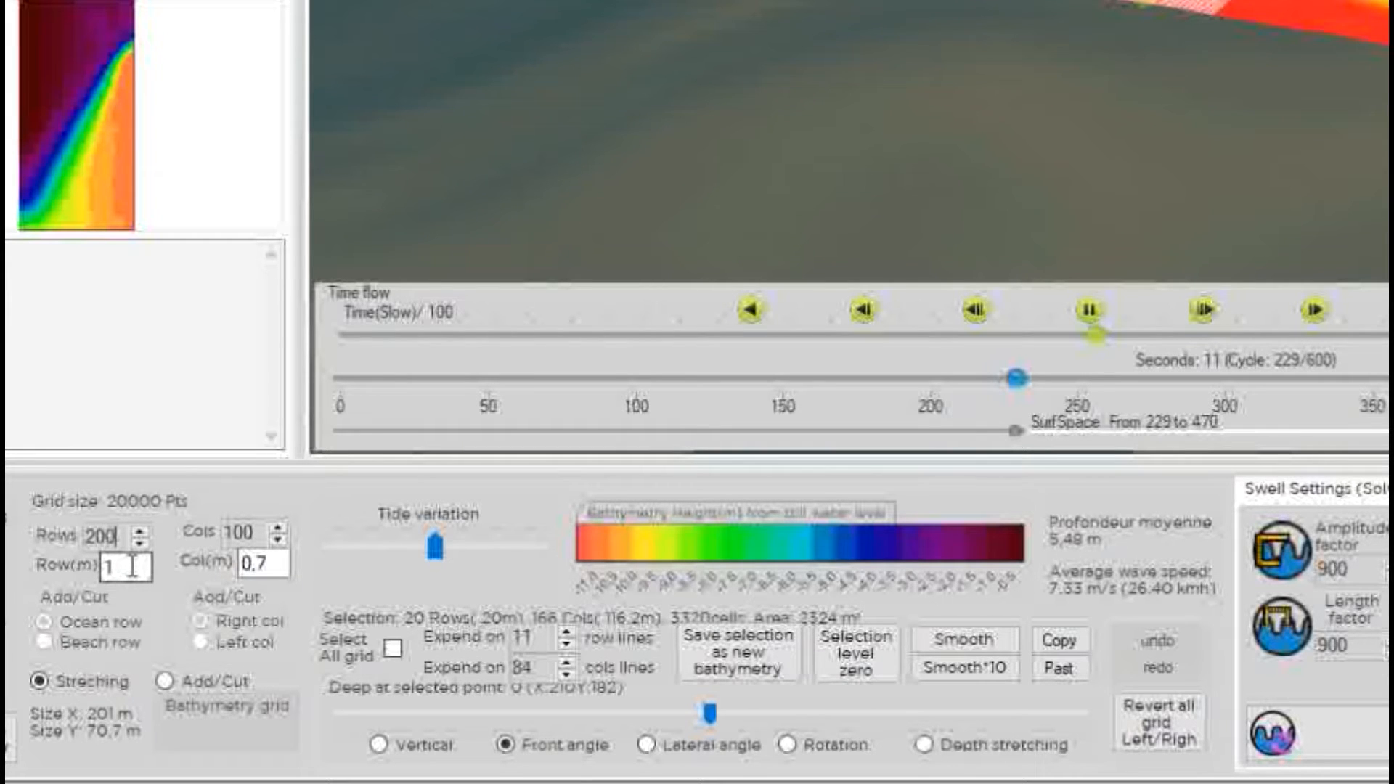
double_click(93, 536)
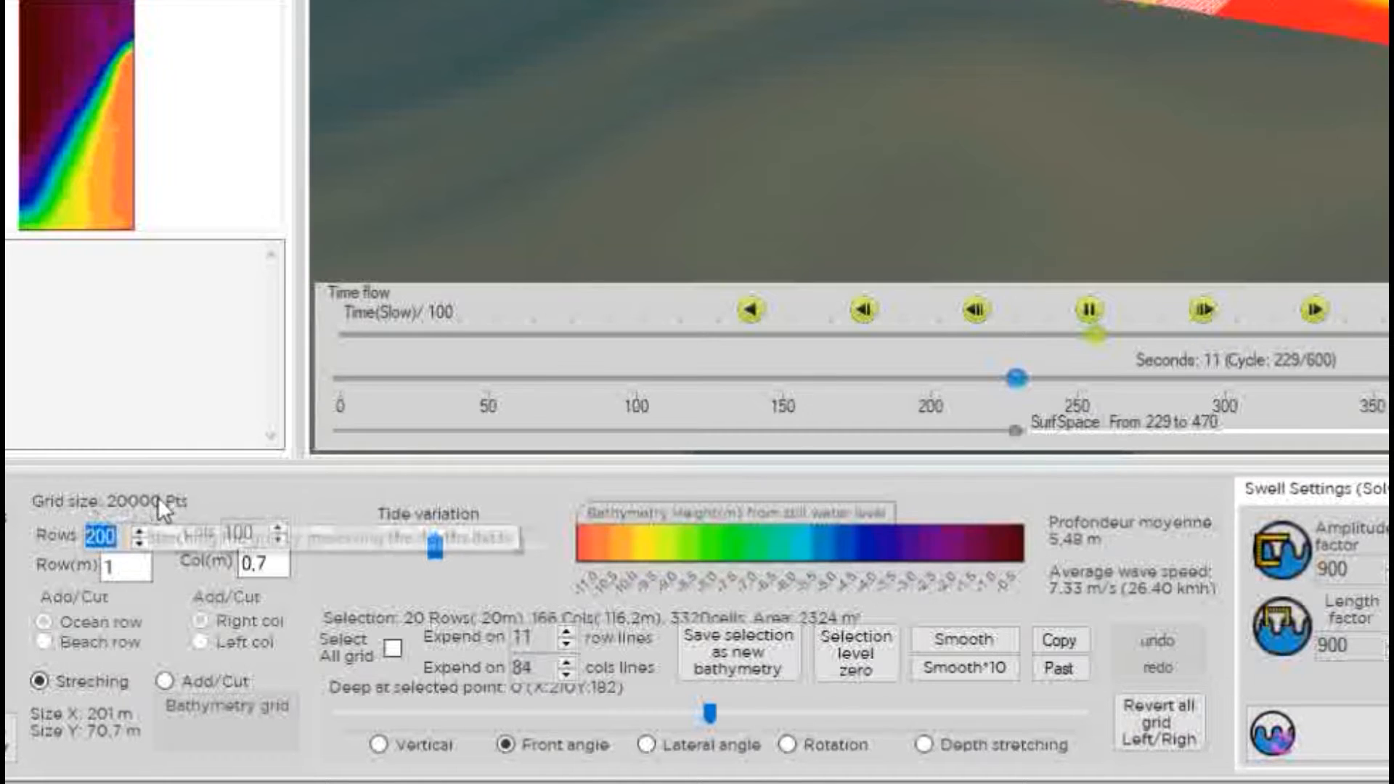
click(140, 535)
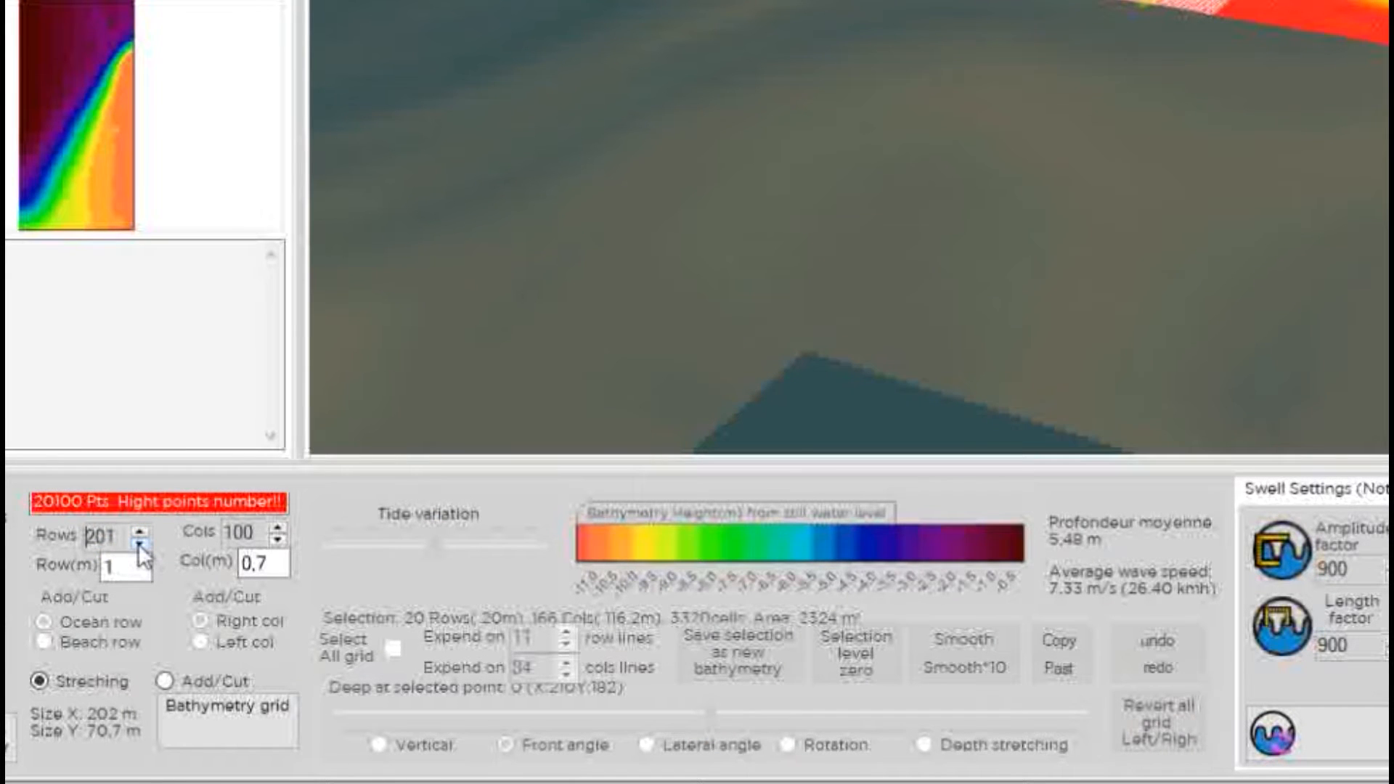
click(139, 544)
click(139, 534)
click(138, 533)
click(139, 534)
click(139, 543)
click(138, 544)
click(139, 543)
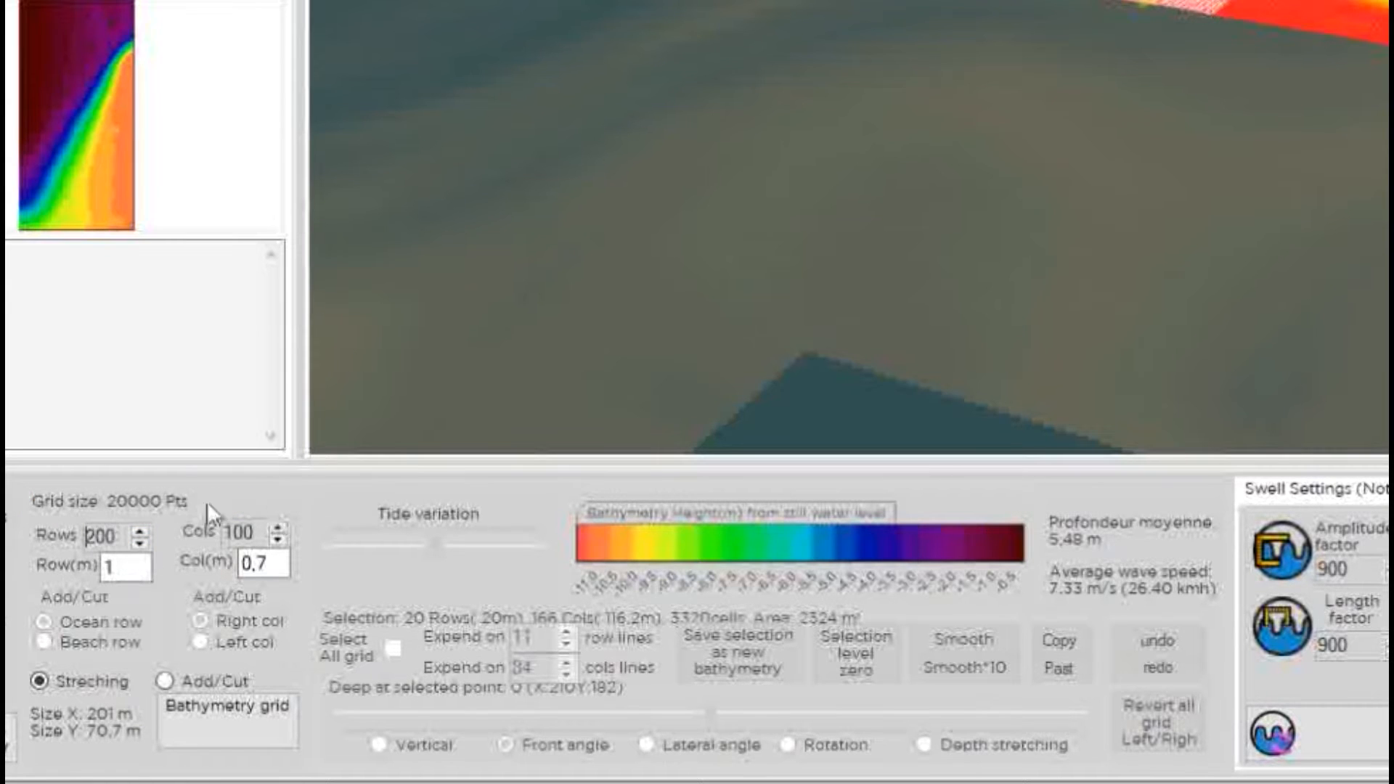
click(138, 533)
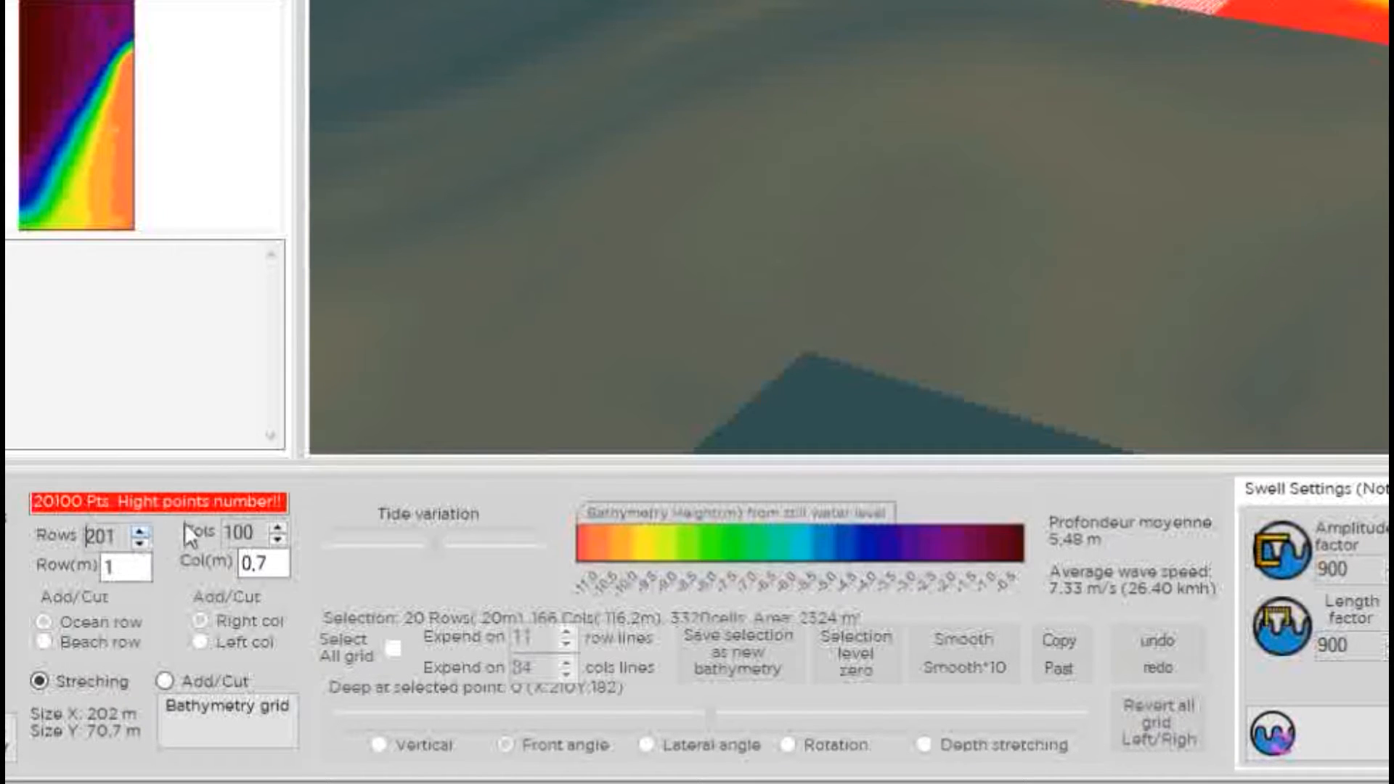
click(139, 543)
key(Tab)
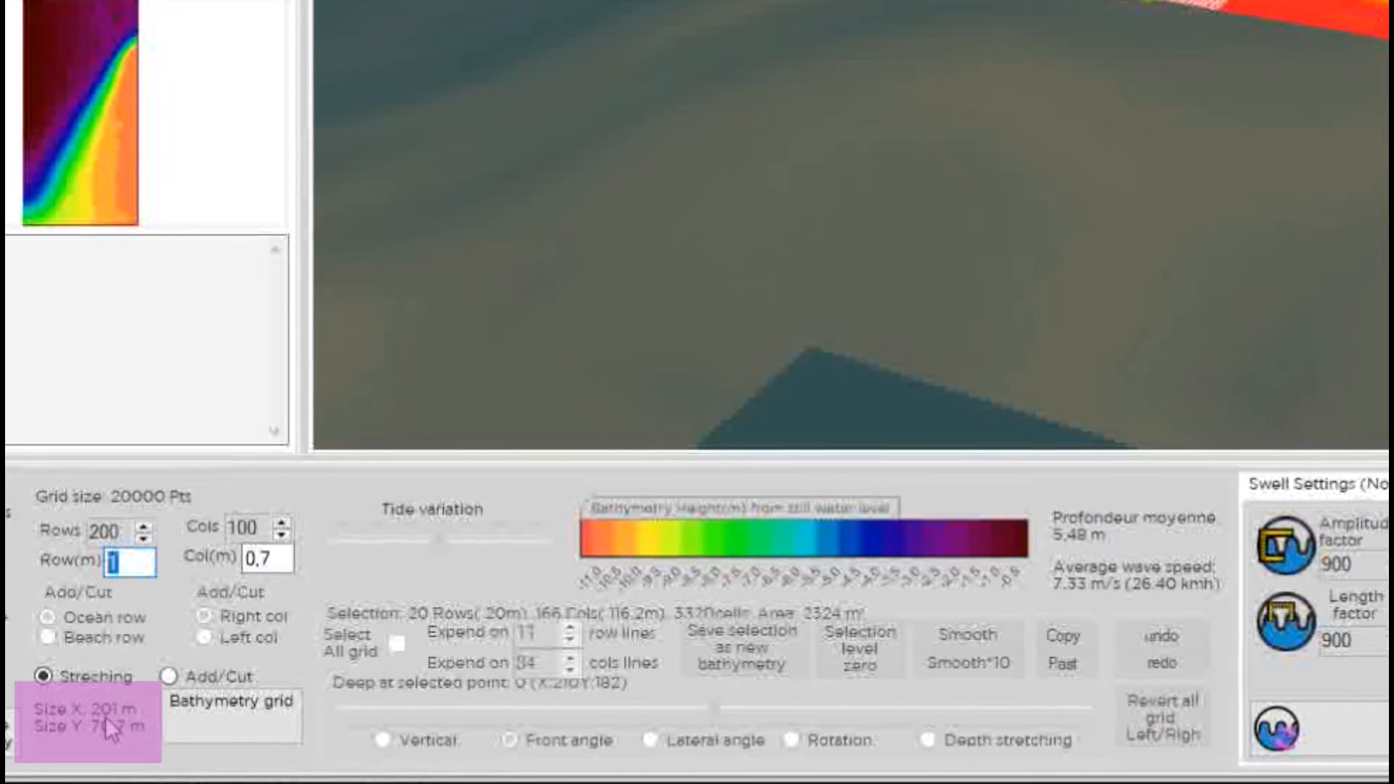
drag(810, 181, 1017, 188)
scroll(871, 204, up, 4)
scroll(871, 204, down, 4)
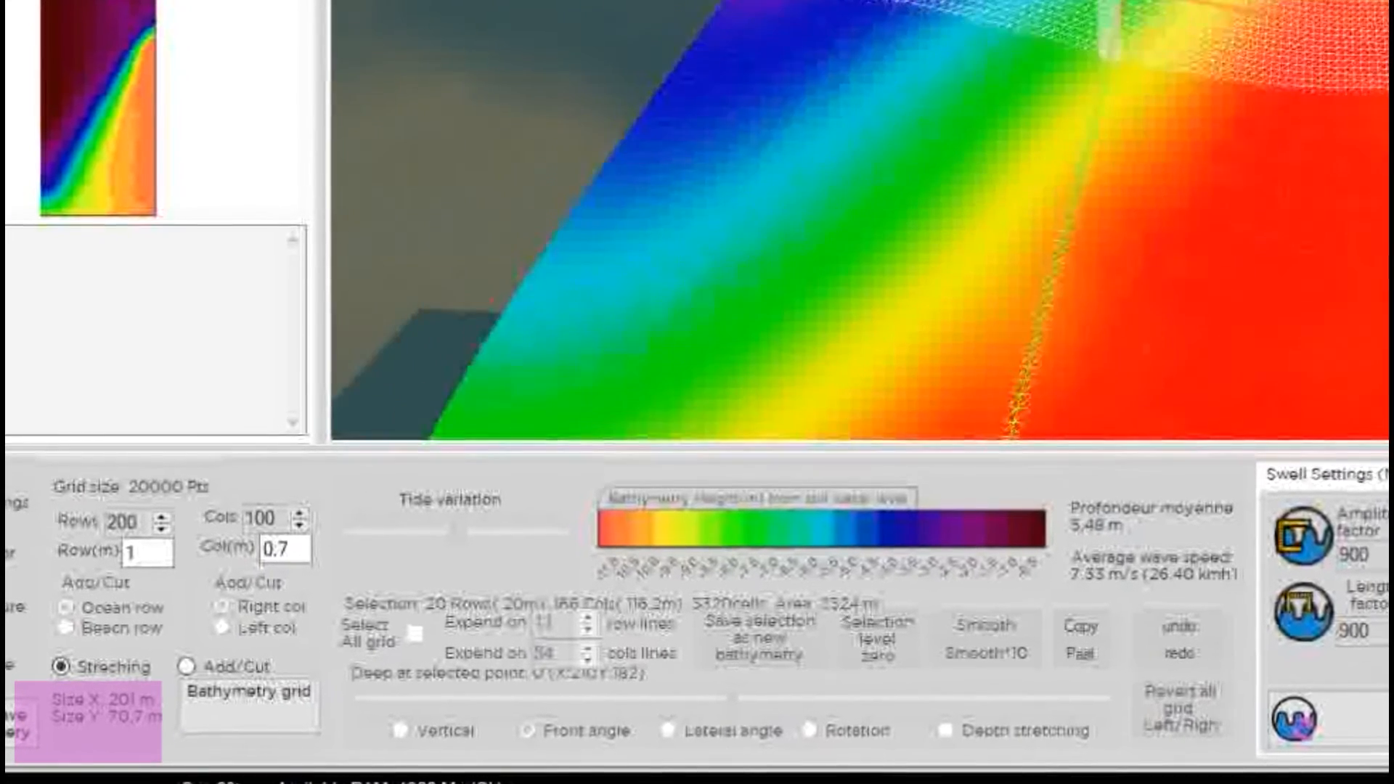
mouse_move(872, 204)
mouse_down()
mouse_move(890, 193)
mouse_move(877, 185)
mouse_move(887, 192)
mouse_up()
drag(1217, 227, 1203, 212)
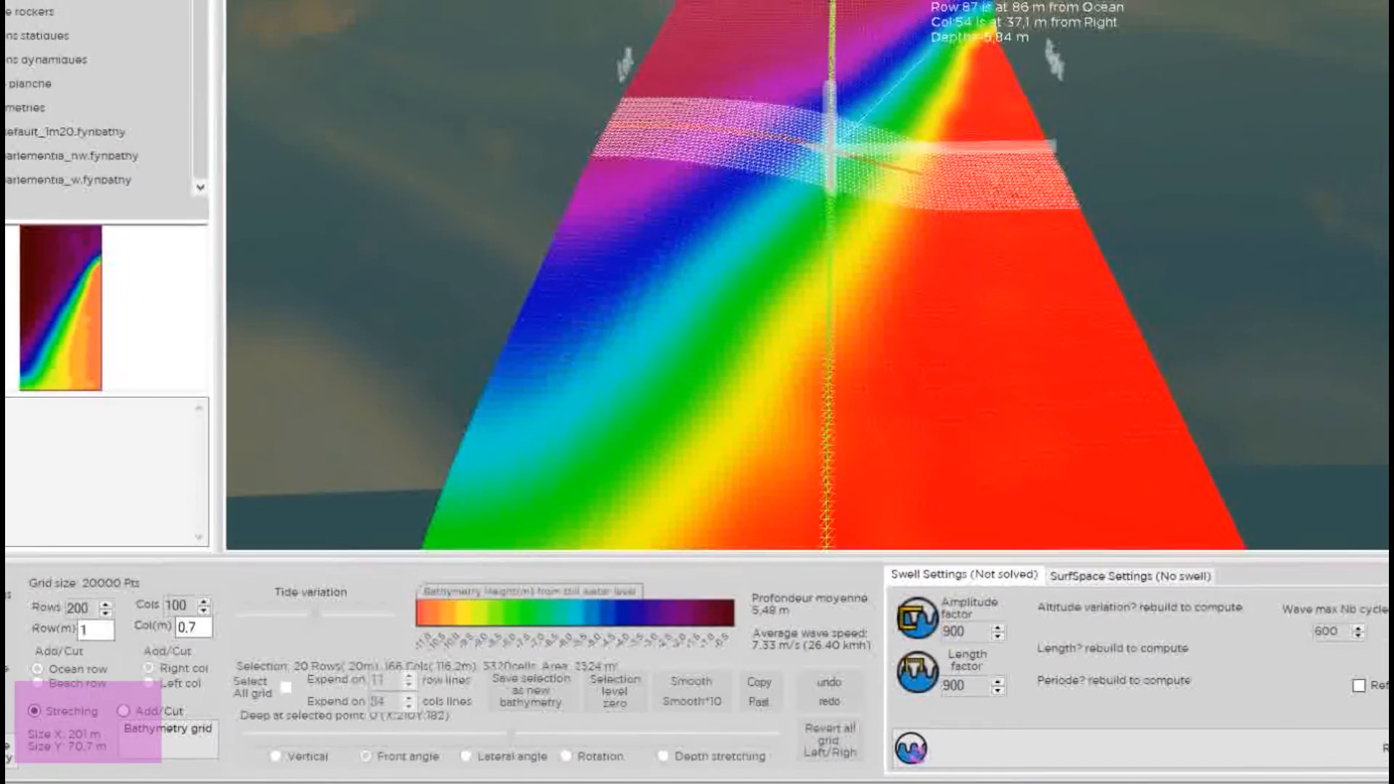
scroll(854, 123, down, 3)
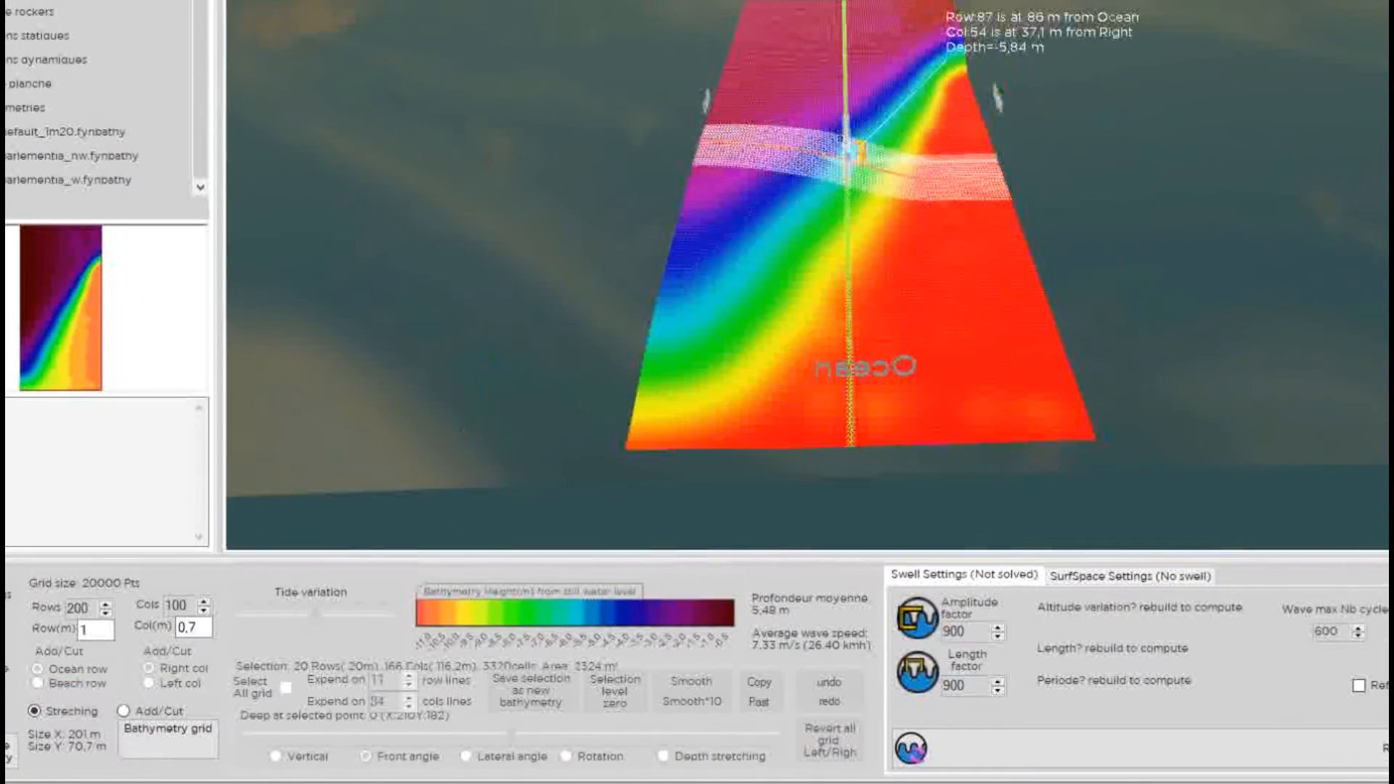
scroll(835, 158, up, 1)
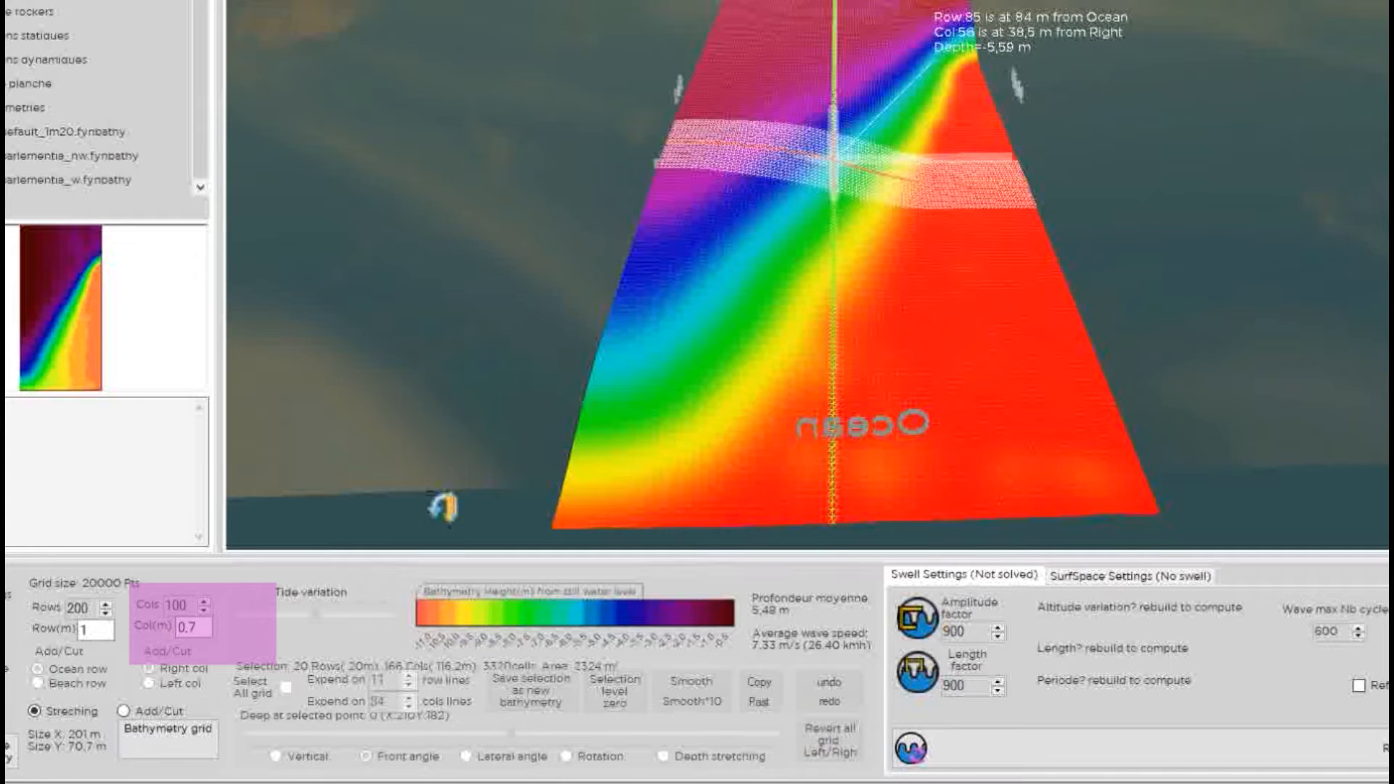
Change the column spacing from 0.7 to 3.7 m, stretching the grid to 201 m by 373.7 m.
double_click(199, 628)
text(1)
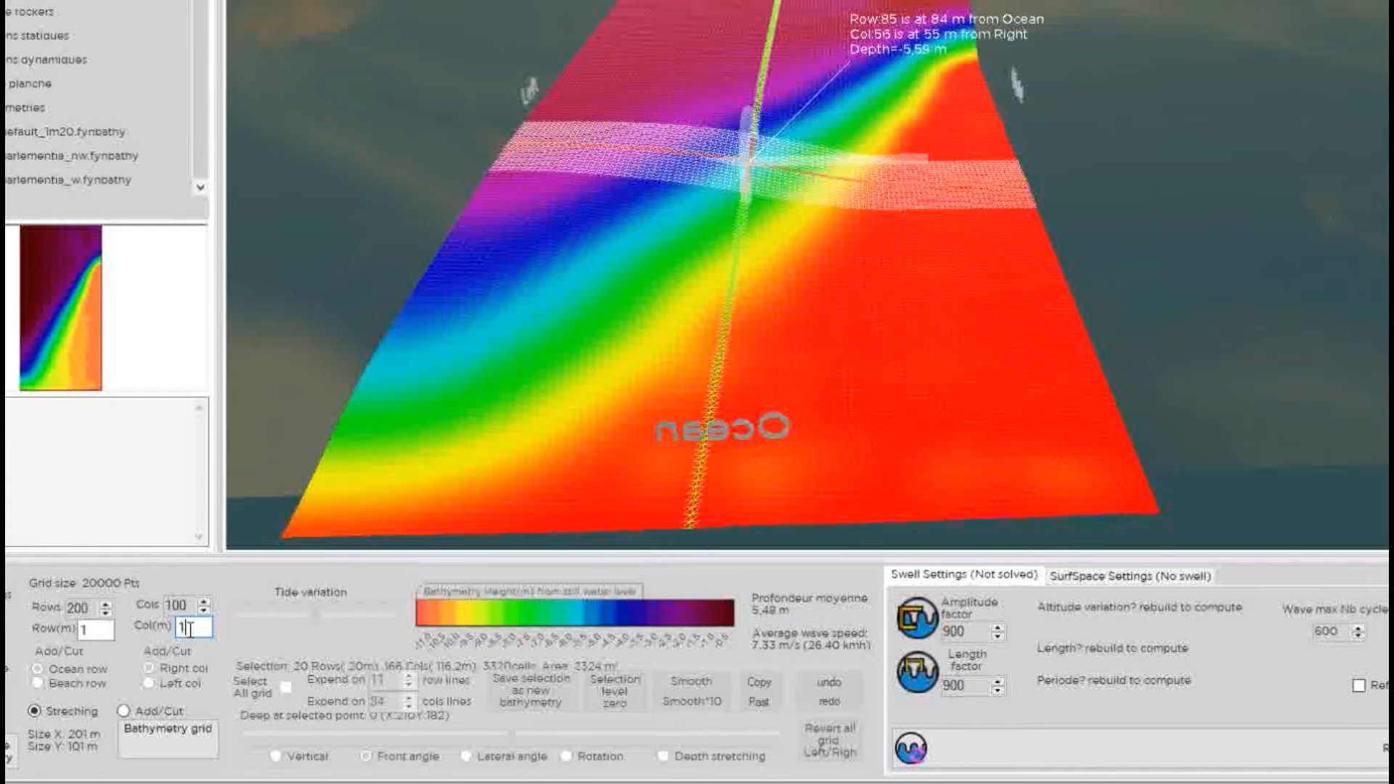
text(2)
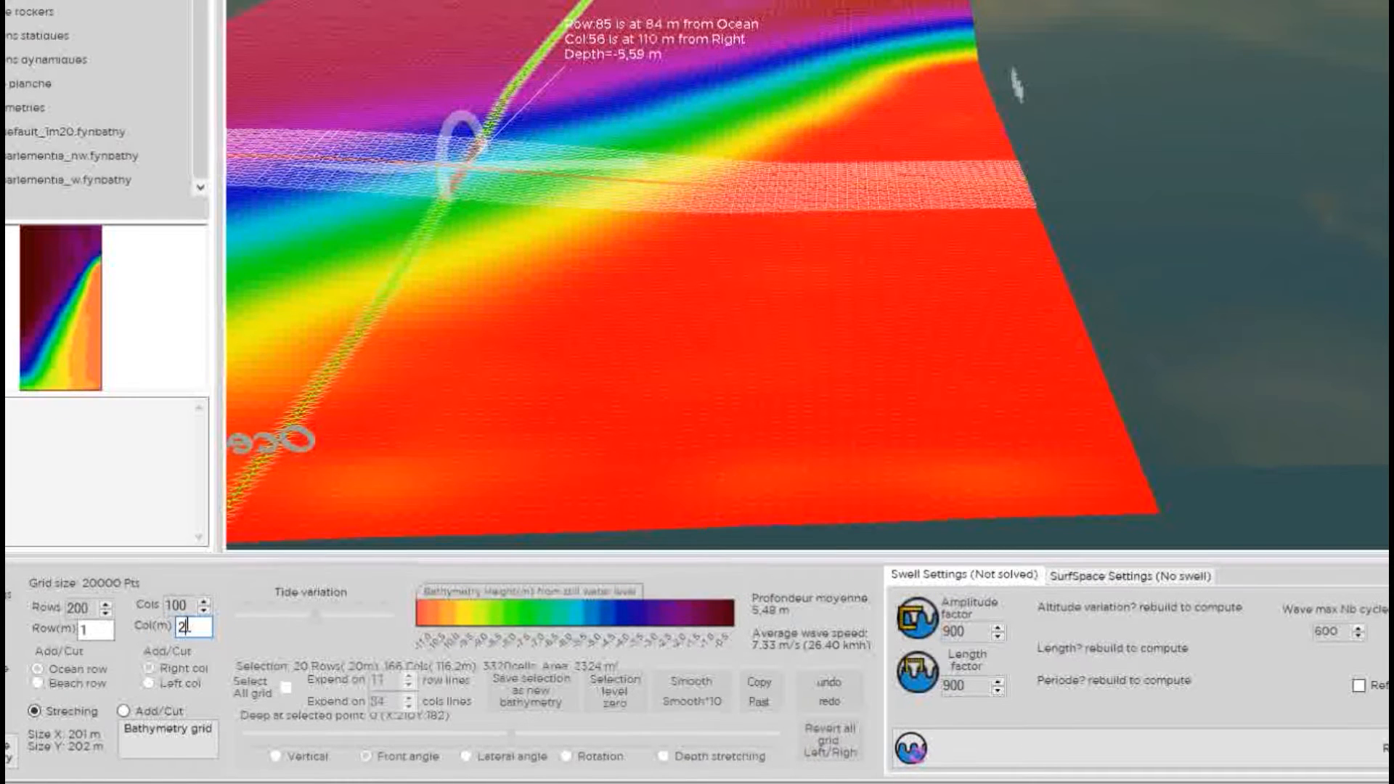
text(3)
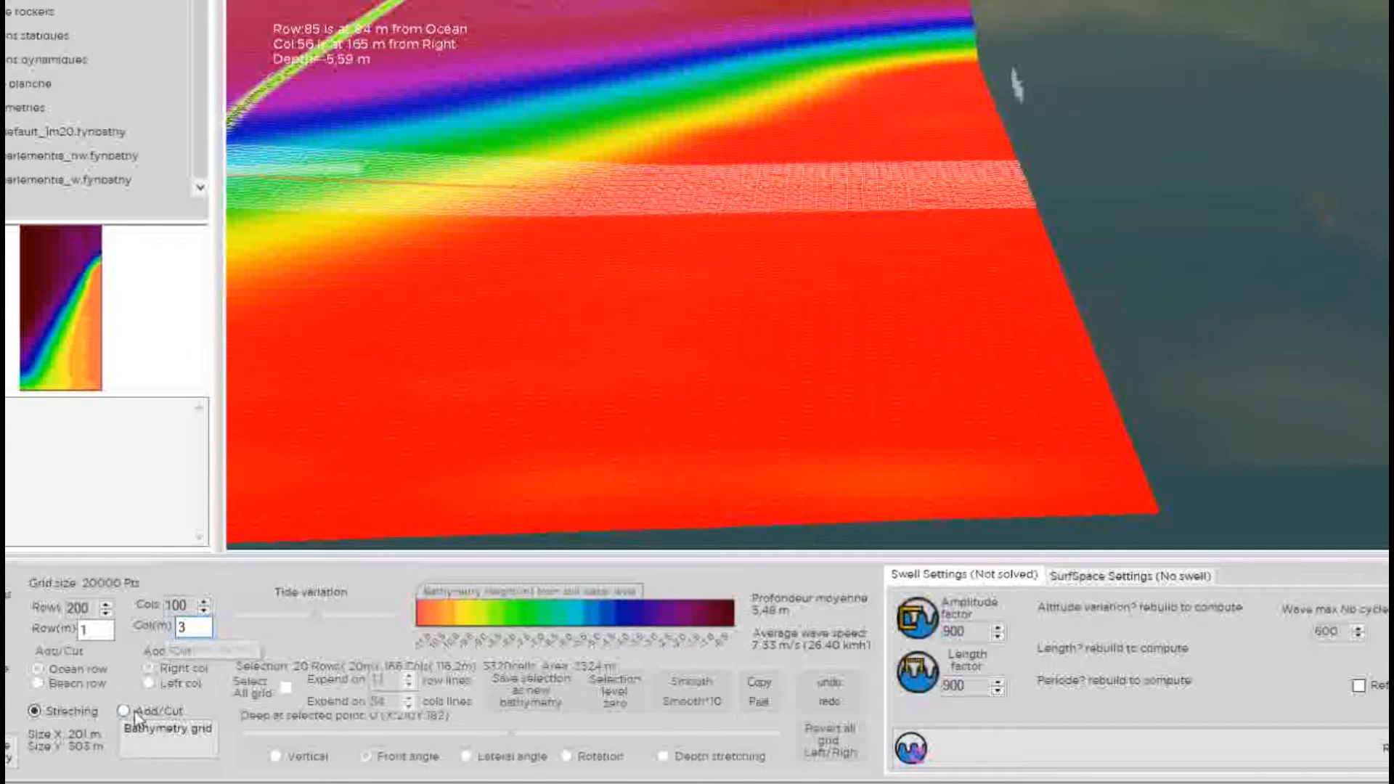
text(,5)
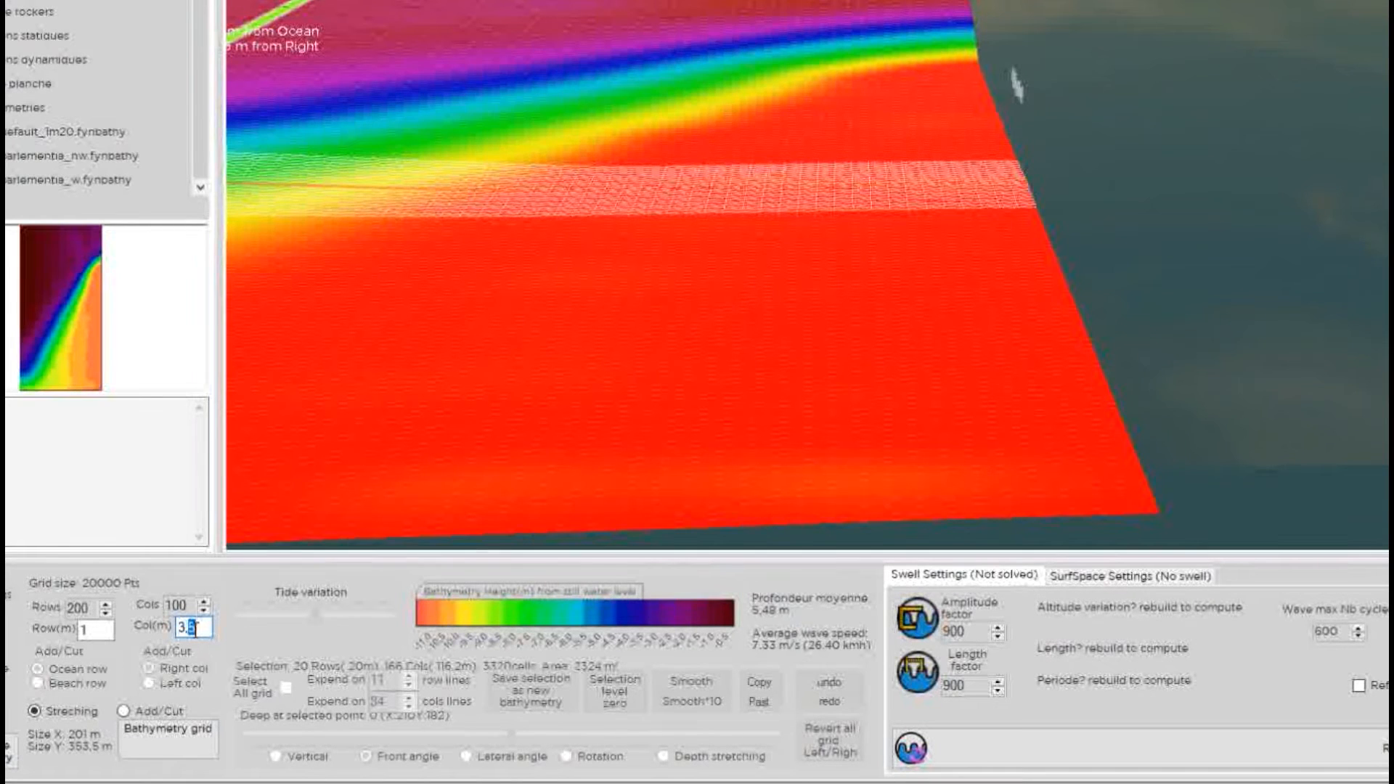
text(7)
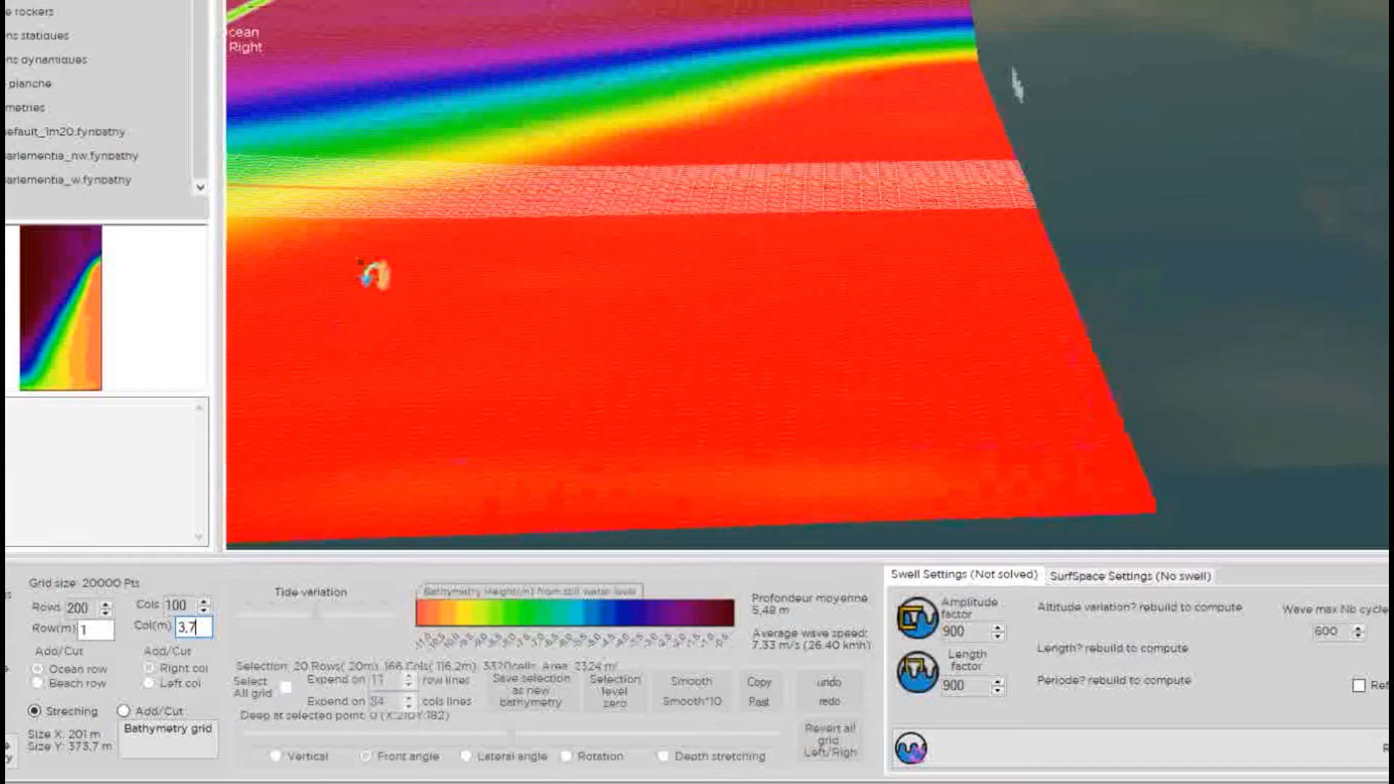
scroll(375, 283, down, 5)
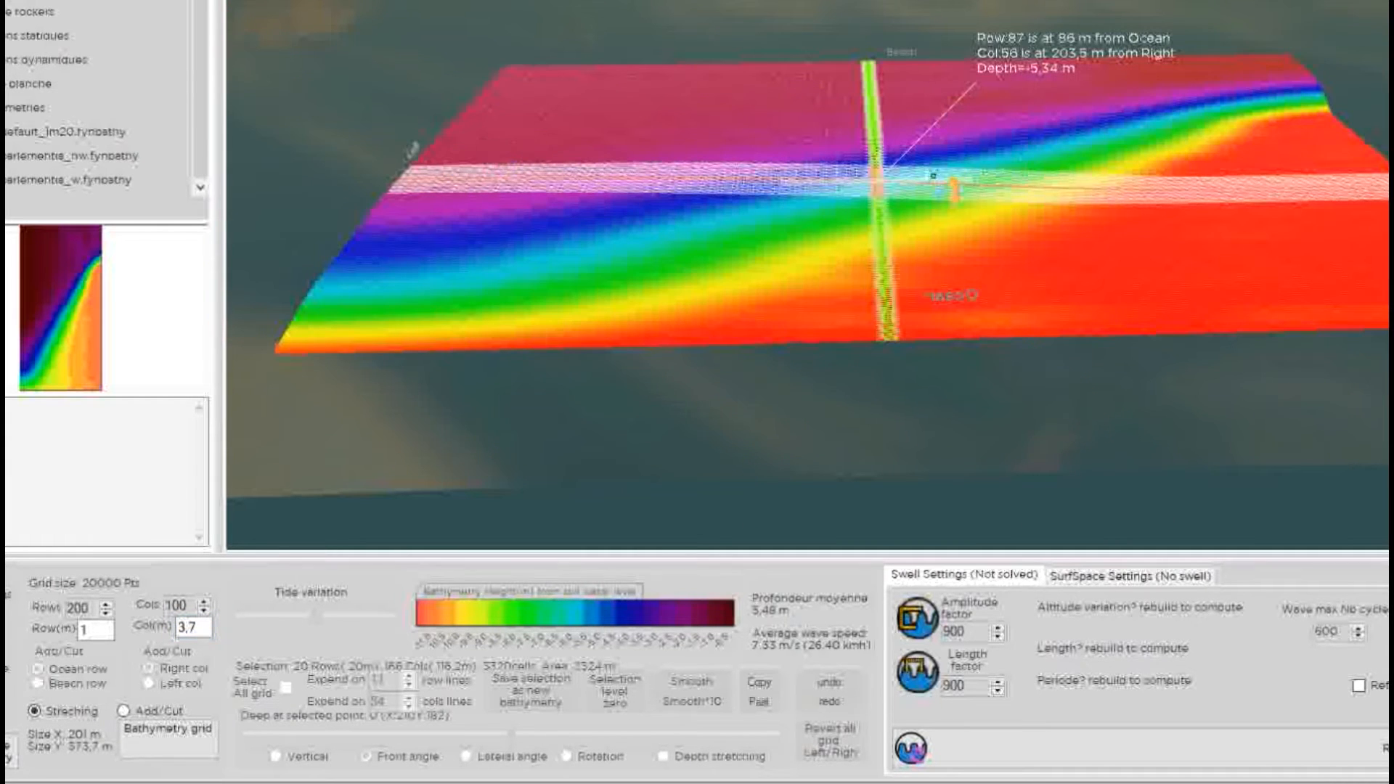
drag(929, 174, 888, 211)
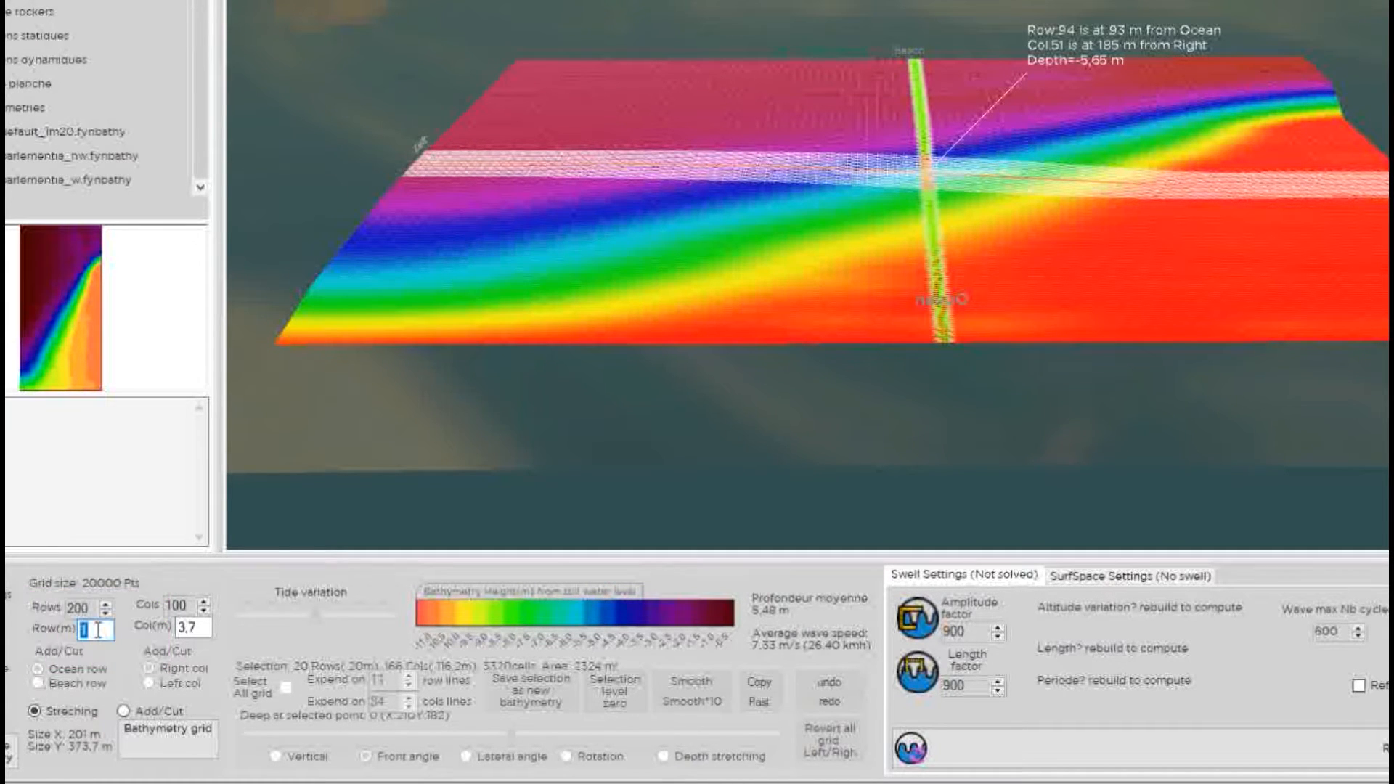
Enter 2 m row spacing and 3.6 m column spacing, resizing the grid to 402 m by 363.6 m.
text(2)
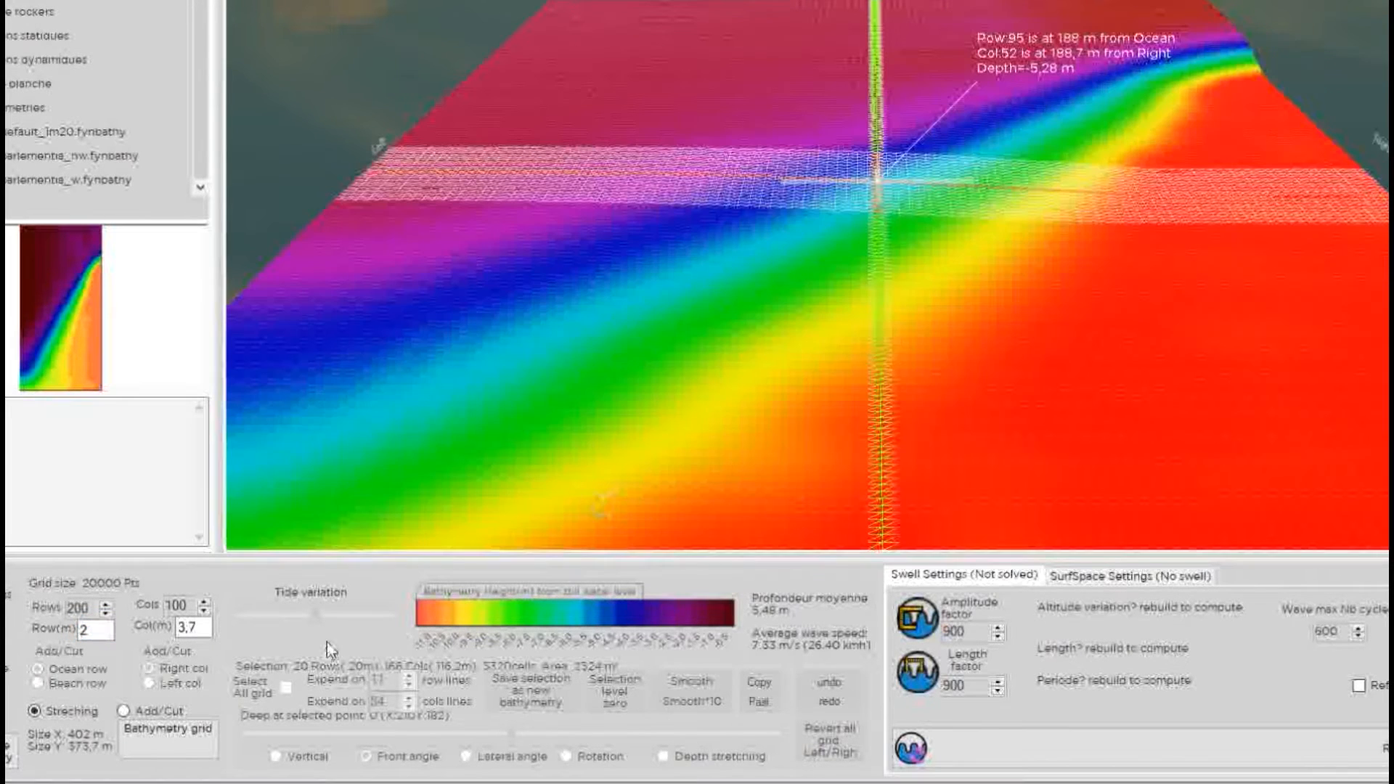
click(199, 631)
double_click(193, 629)
text(6)
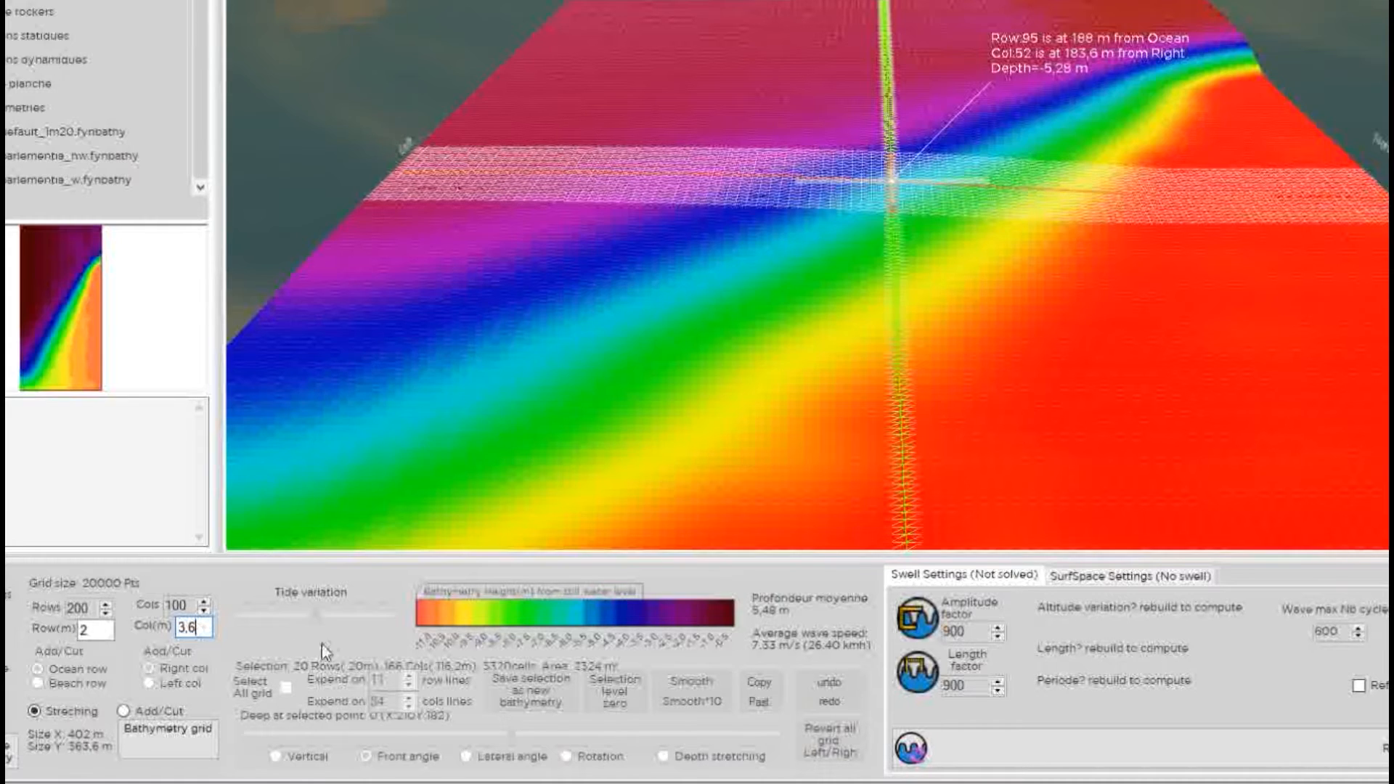
scroll(886, 225, down, 5)
drag(883, 120, 881, 348)
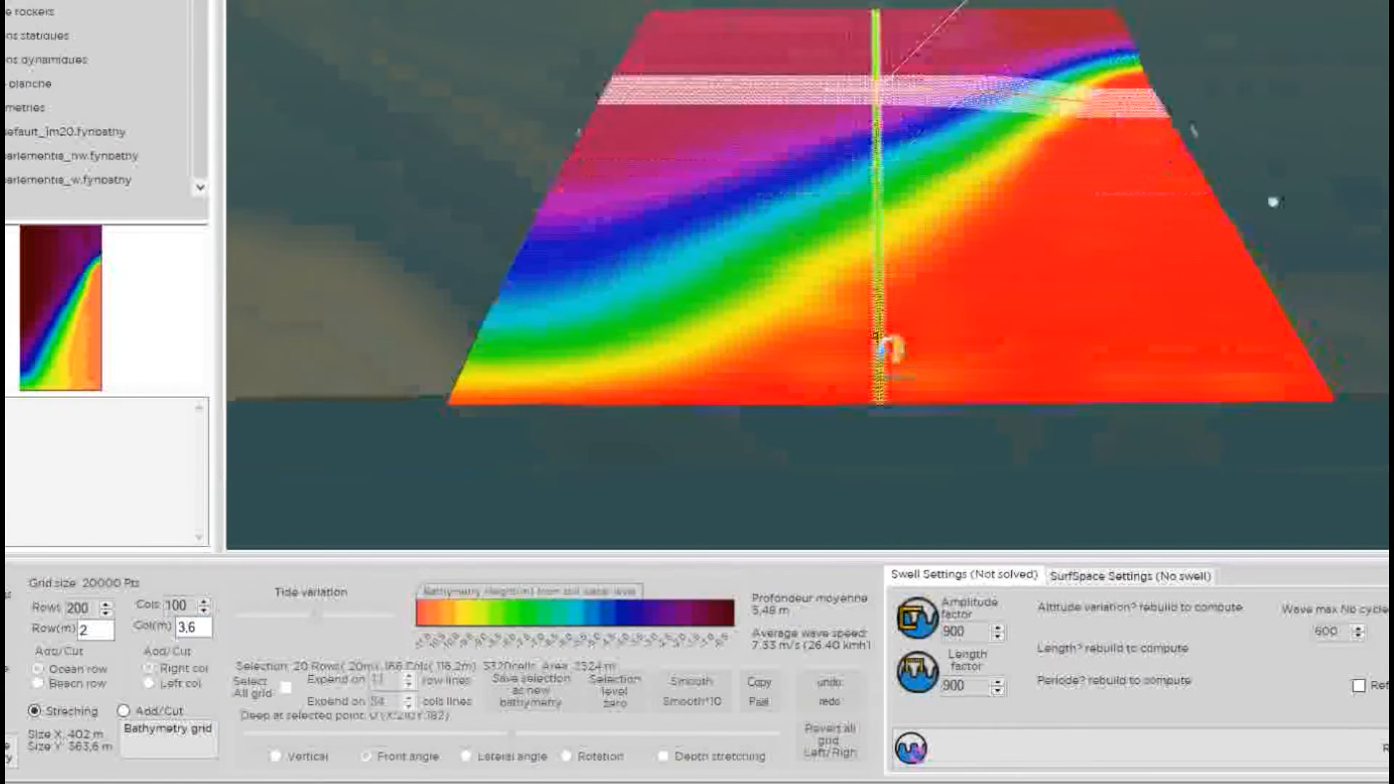
click(900, 142)
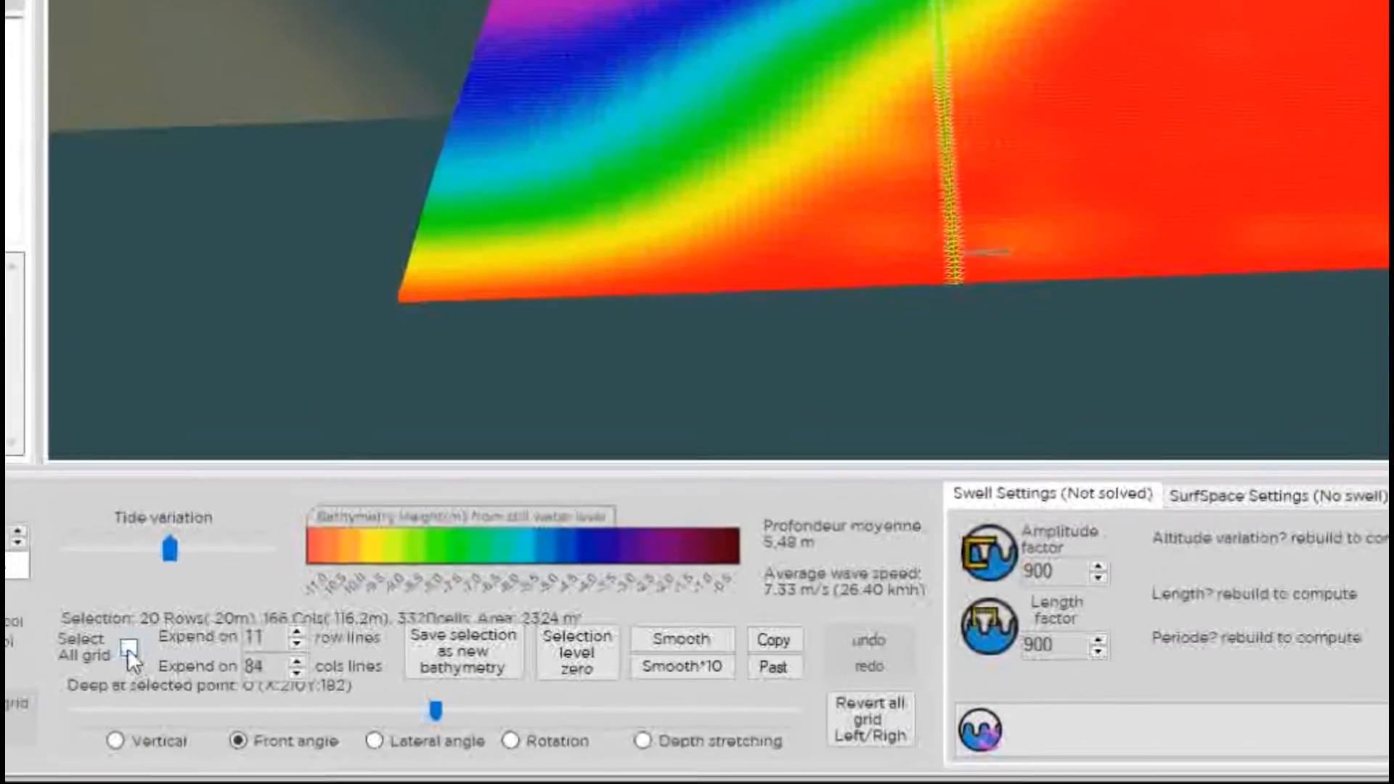
Tick Select All grid so the whole bathymetry grid is levelled flat at 0 m.
click(128, 647)
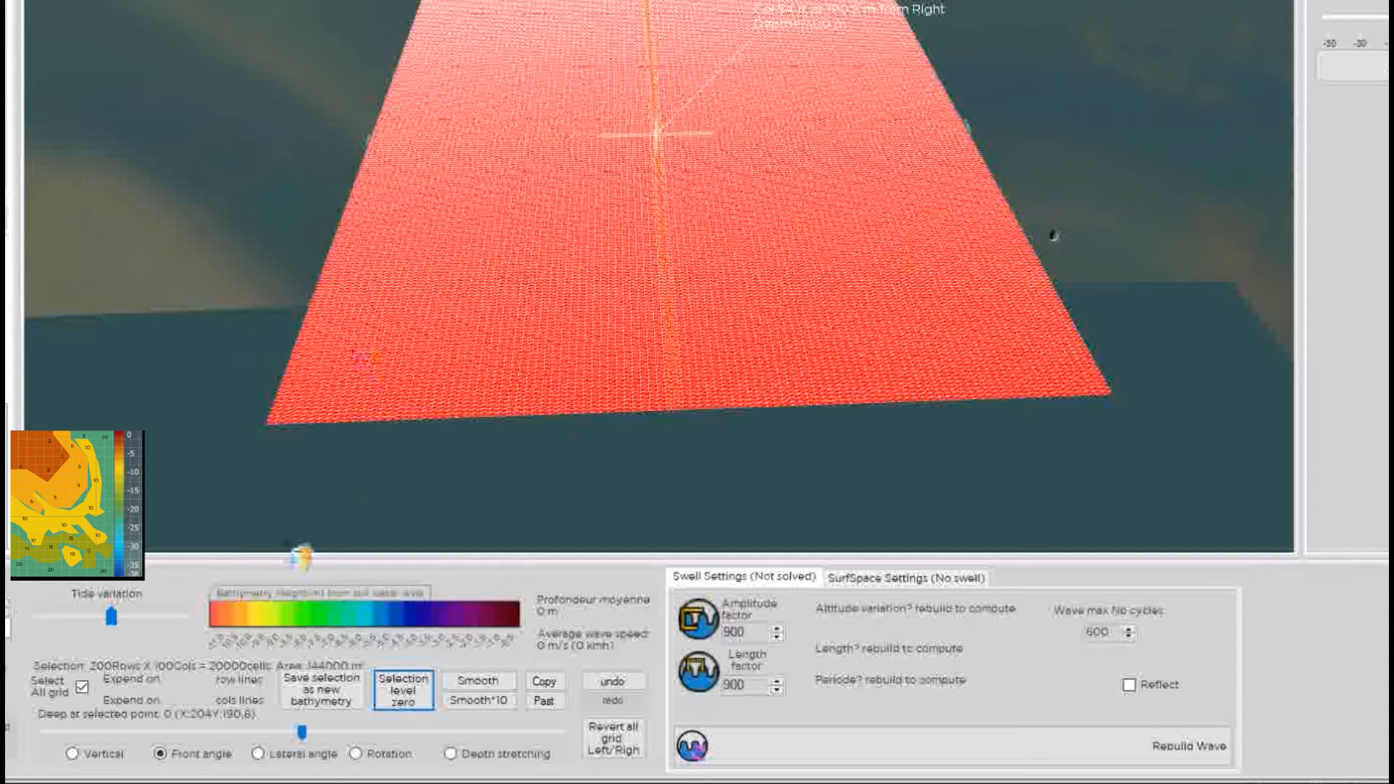
With Vertical mode and the whole grid selected, lower the seabed to 9.95 m depth.
click(79, 756)
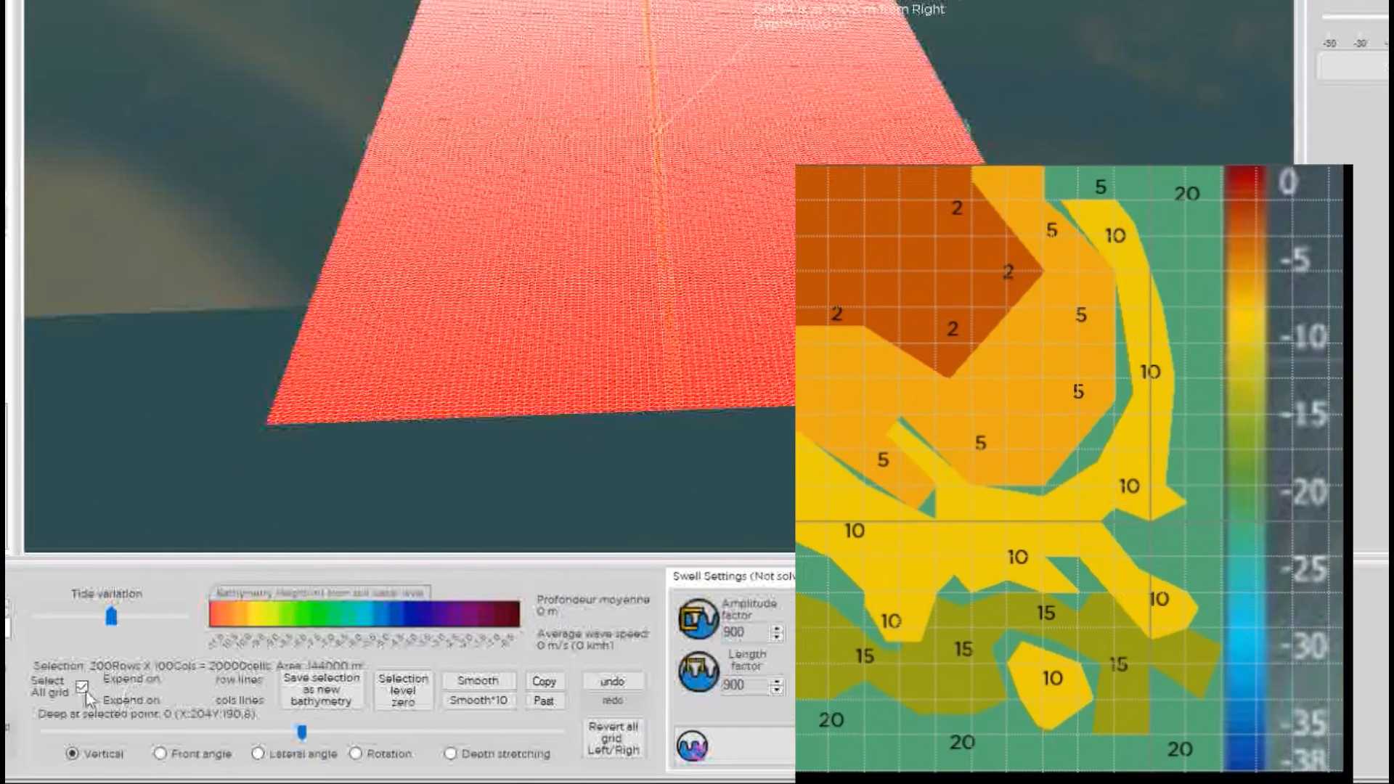
click(82, 687)
click(82, 687)
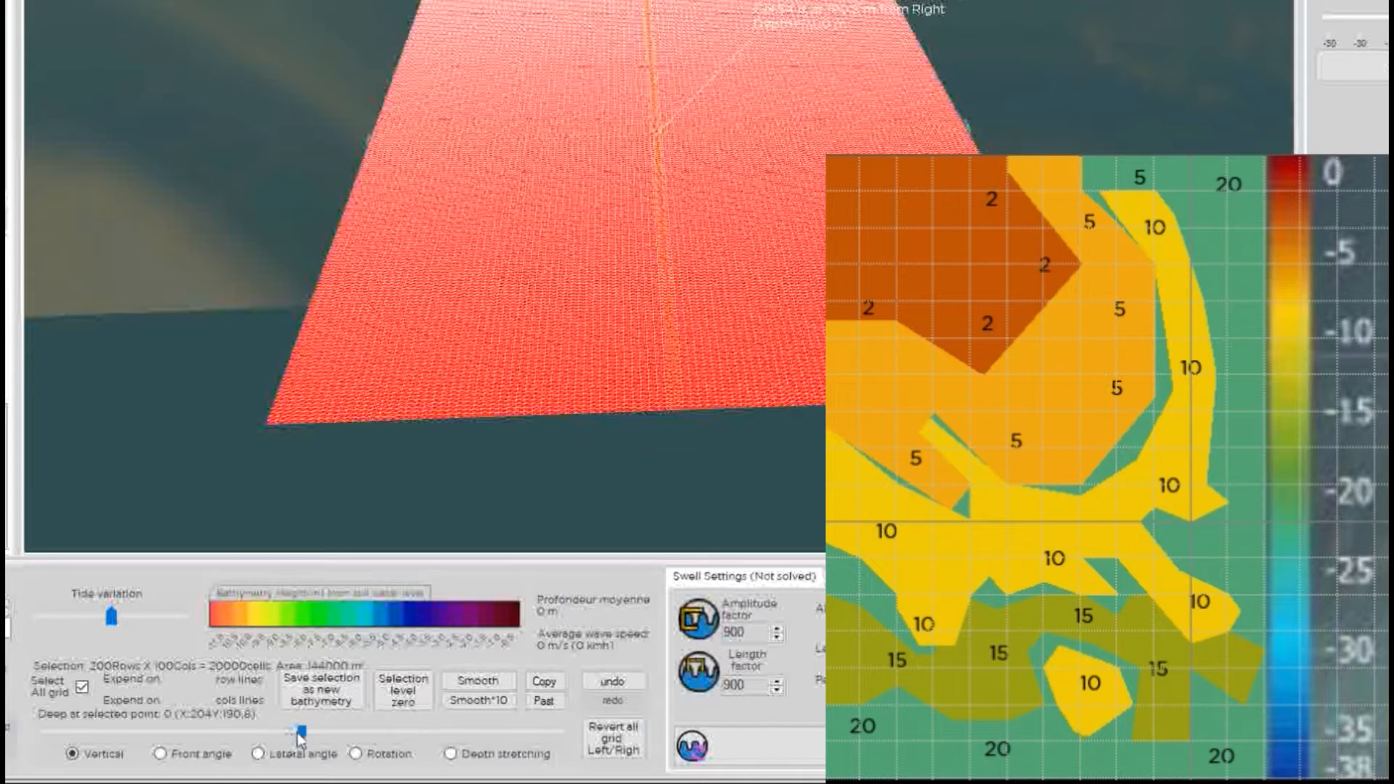
drag(301, 731, 16, 737)
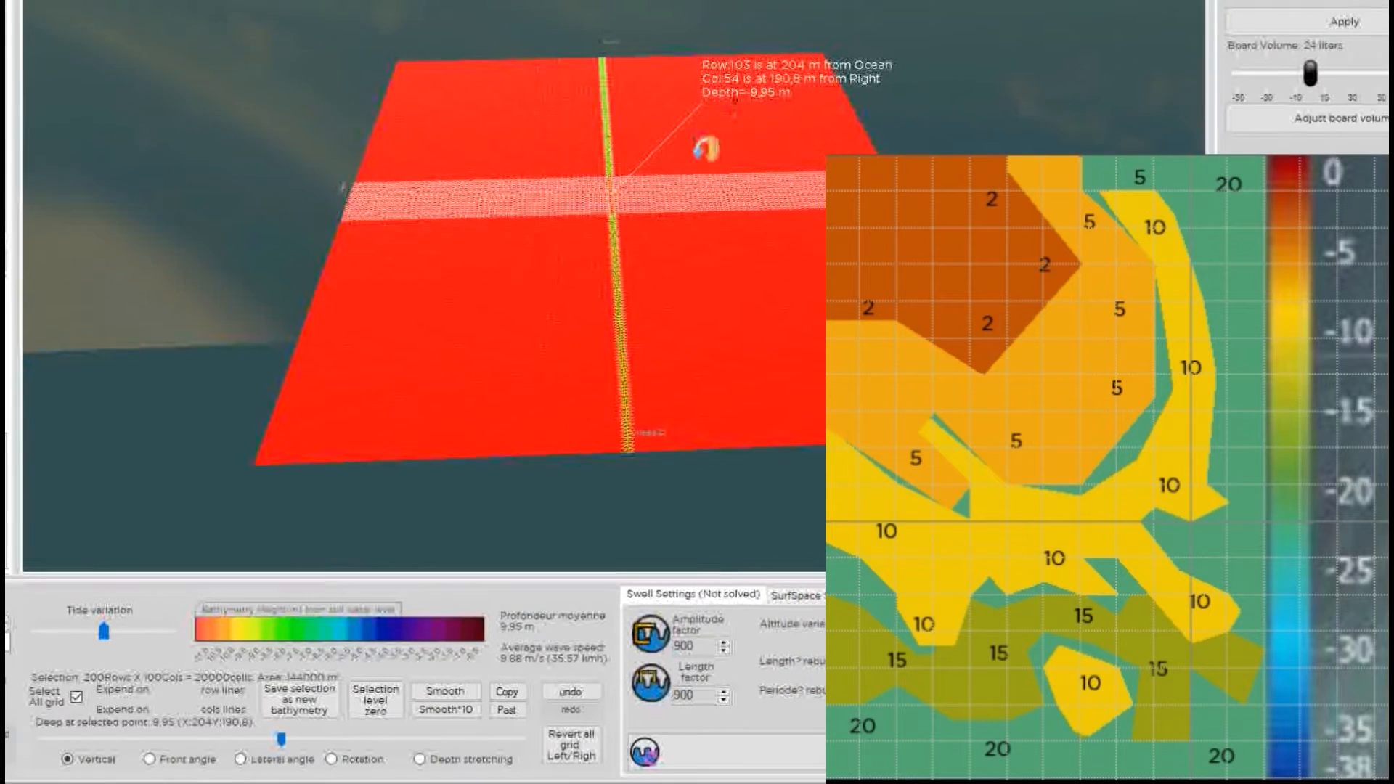
Deepen the whole flat seabed from 9.95 m to 20 m, raising wave speed to 14.01 m/s.
click(293, 21)
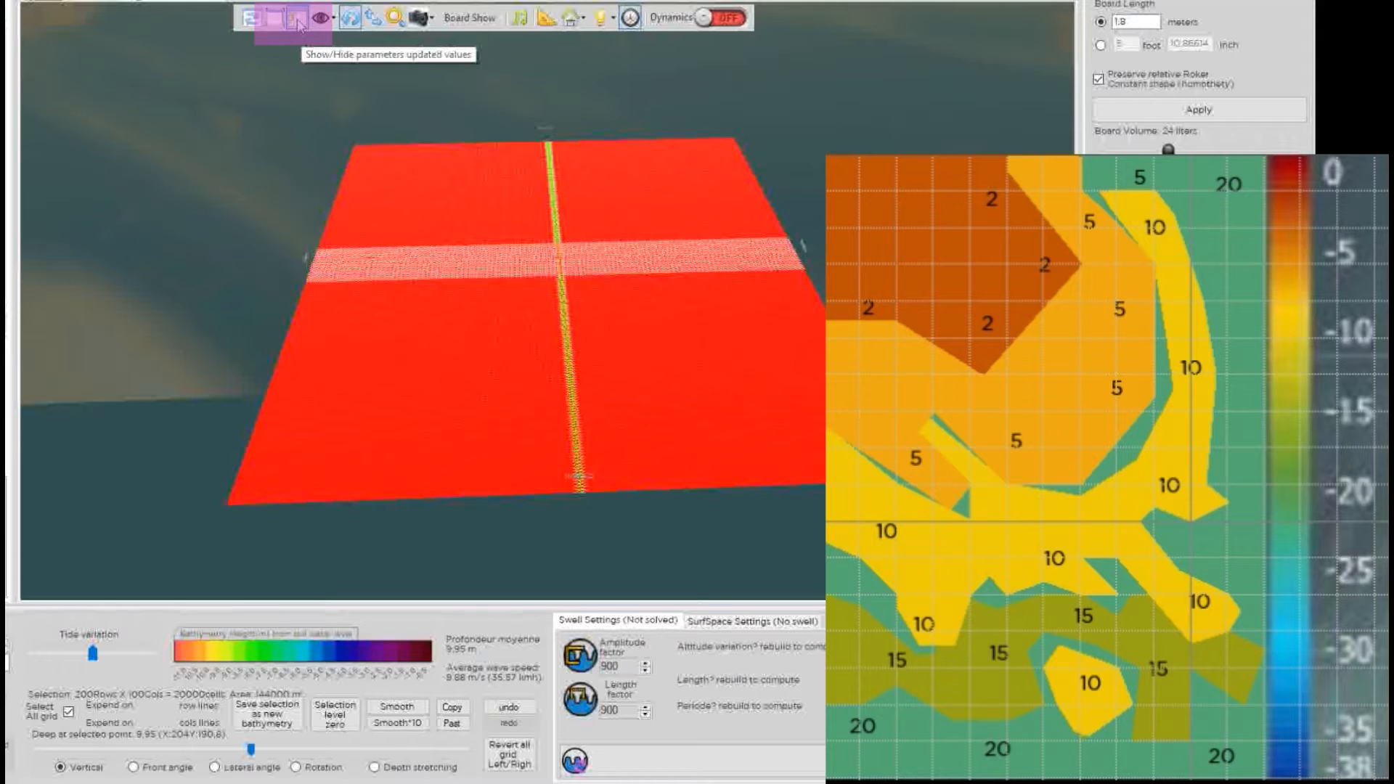
click(296, 21)
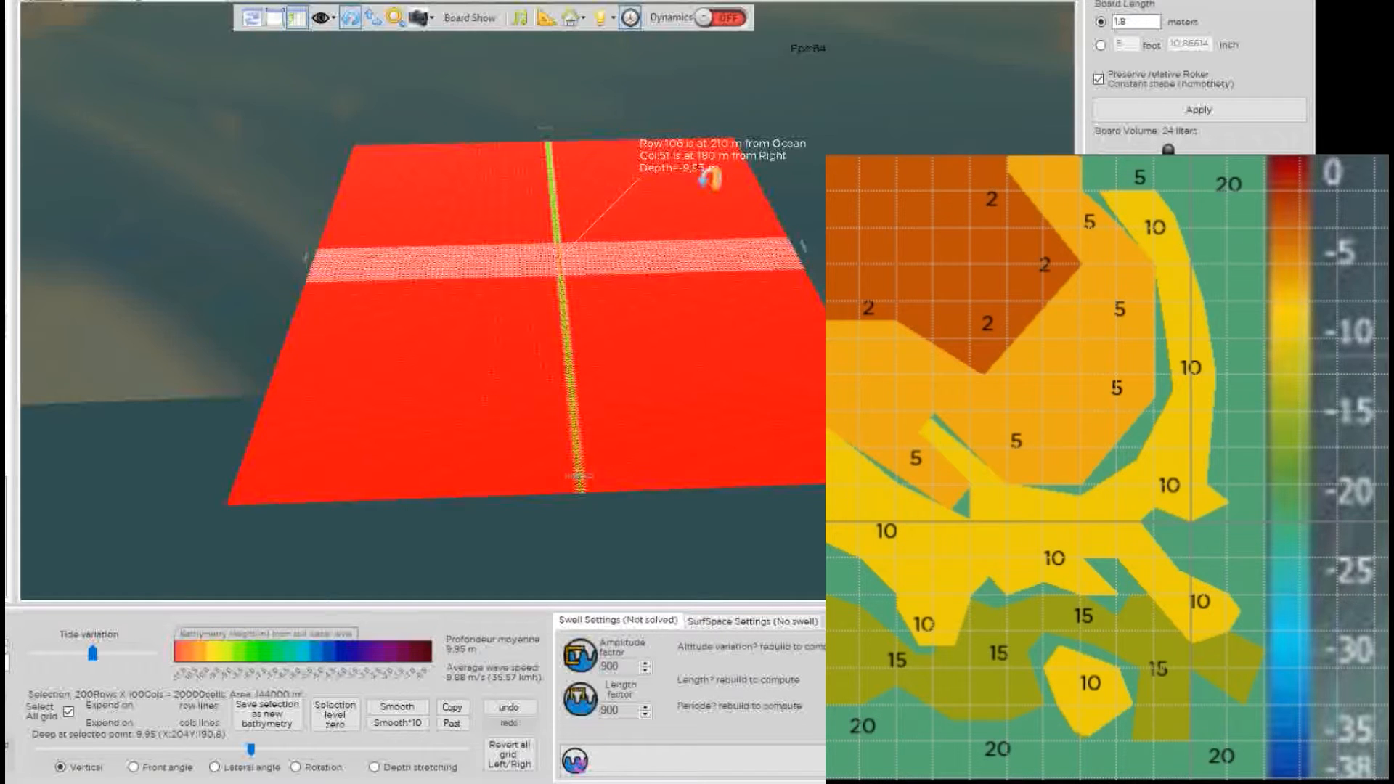
click(556, 262)
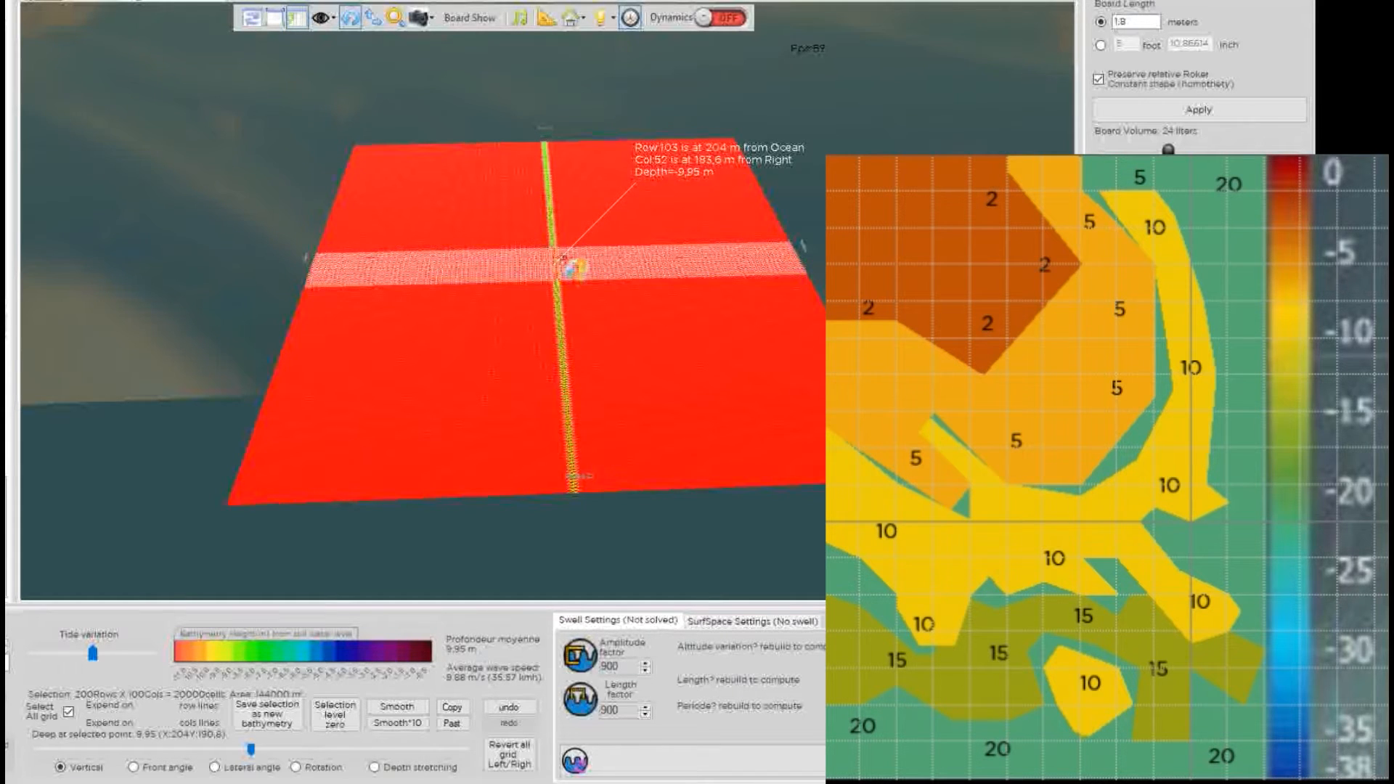
click(566, 260)
click(251, 748)
drag(252, 749, 10, 744)
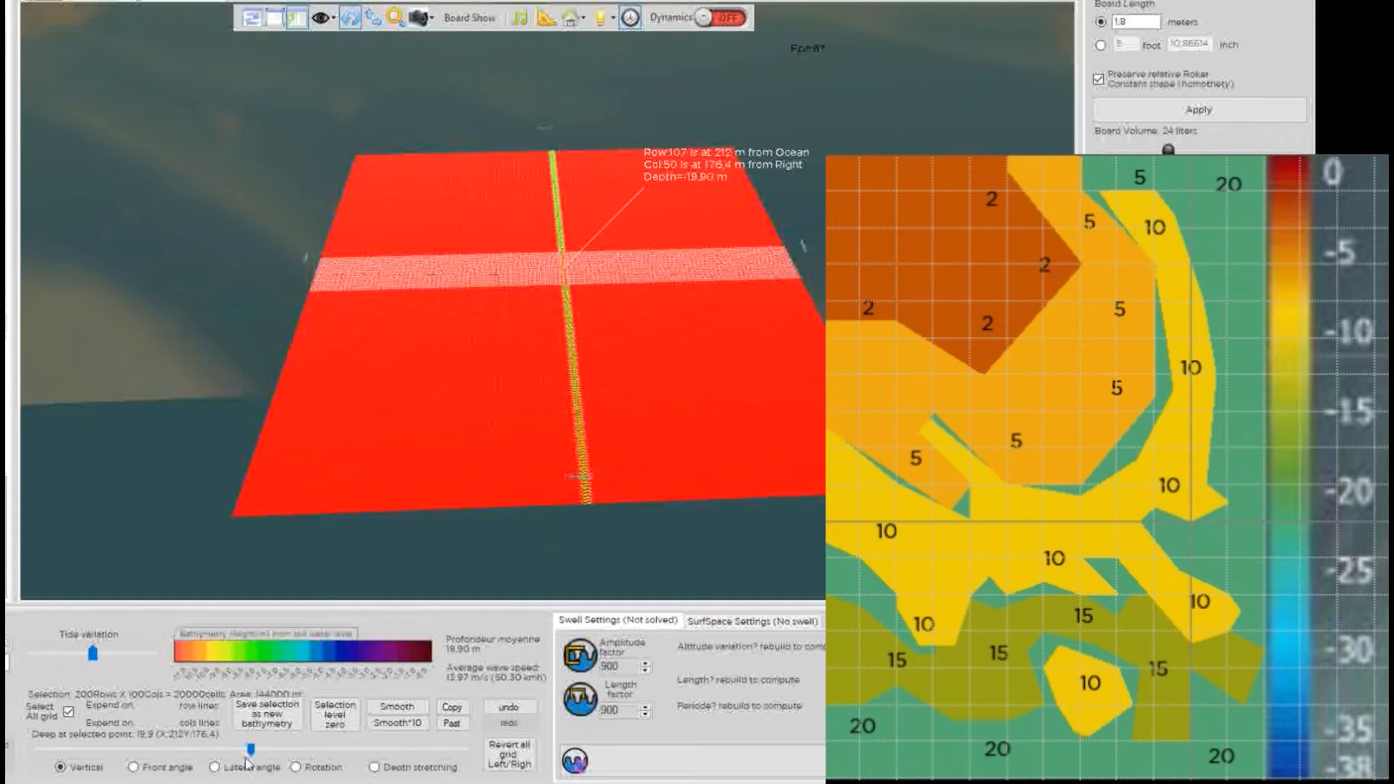
drag(249, 748, 247, 747)
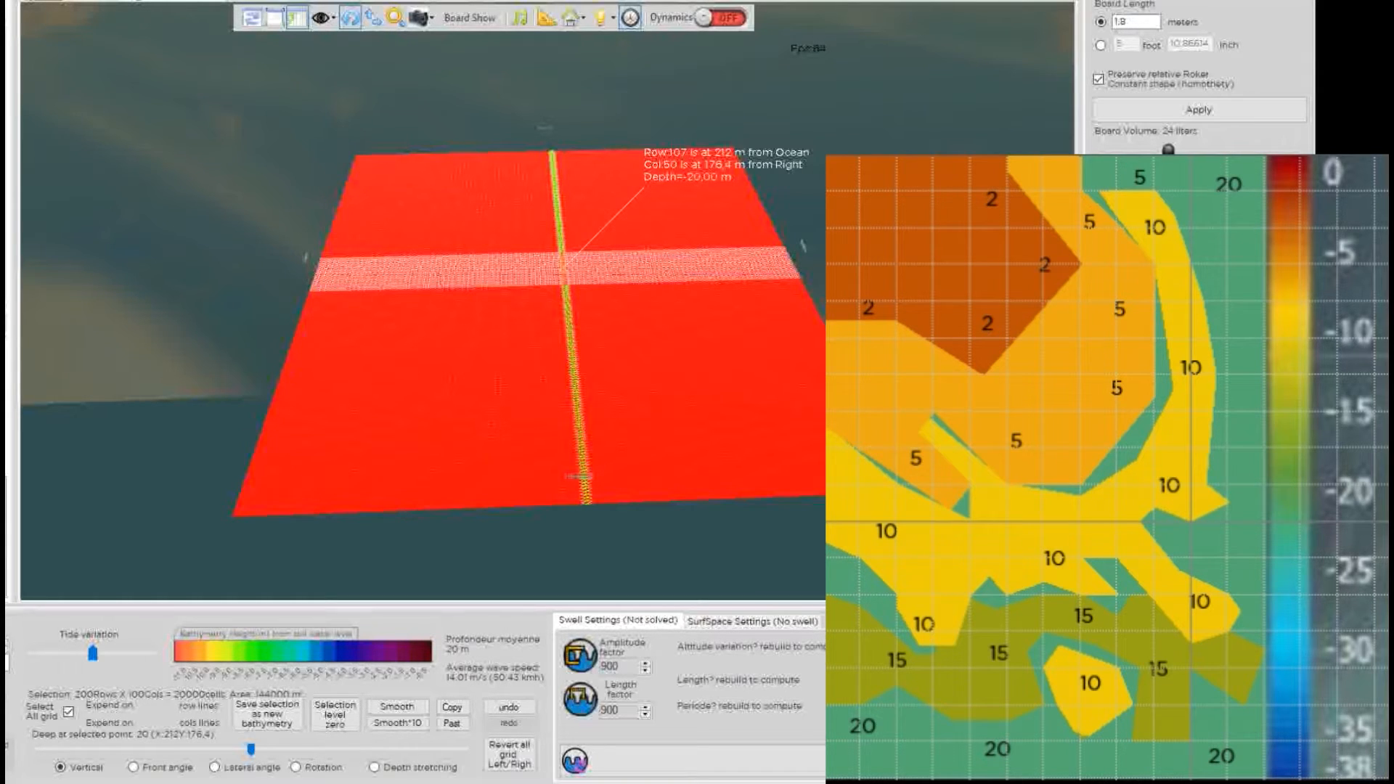
click(498, 441)
drag(542, 321, 566, 455)
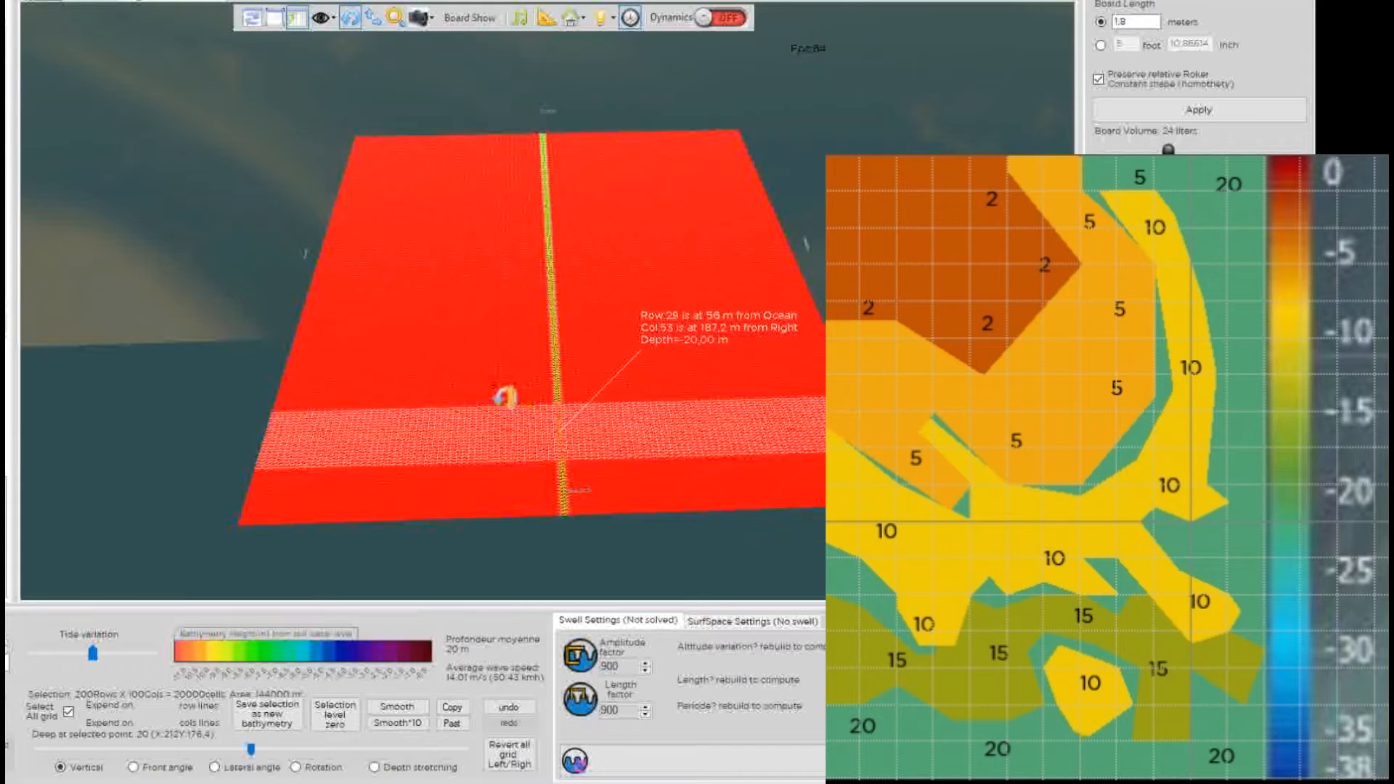
Pick a grid point near the seabed centre and size a selection rectangle around it, widening it leftward.
click(530, 396)
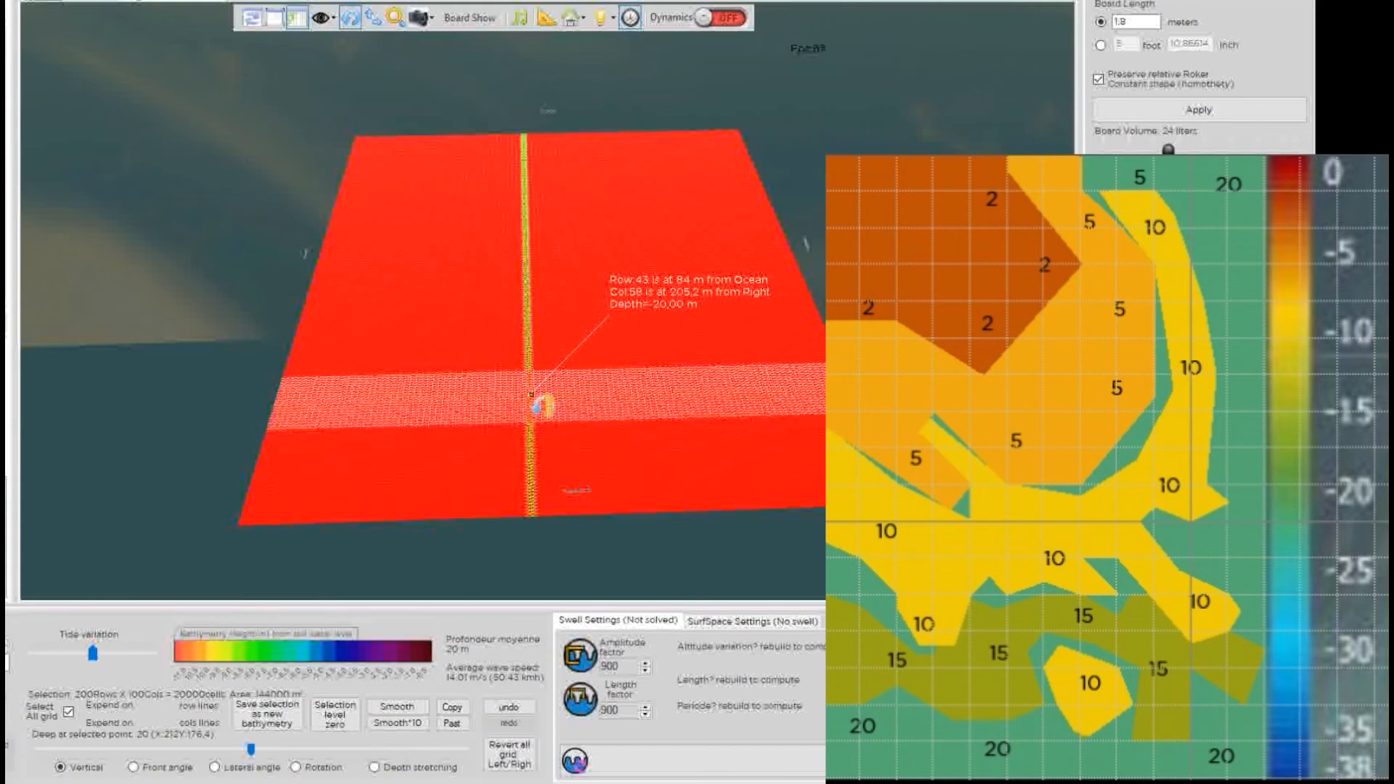
shift+click(480, 354)
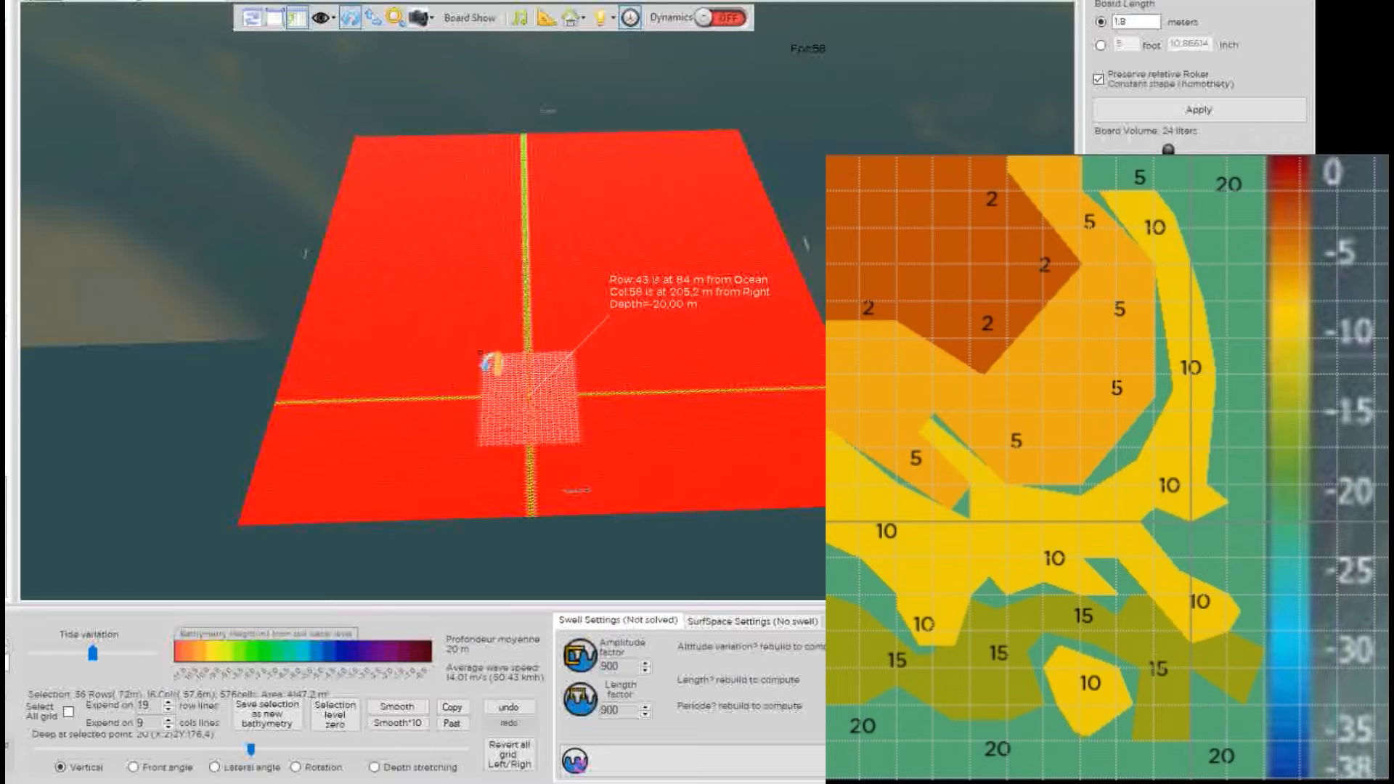
shift+click(454, 331)
shift+click(433, 314)
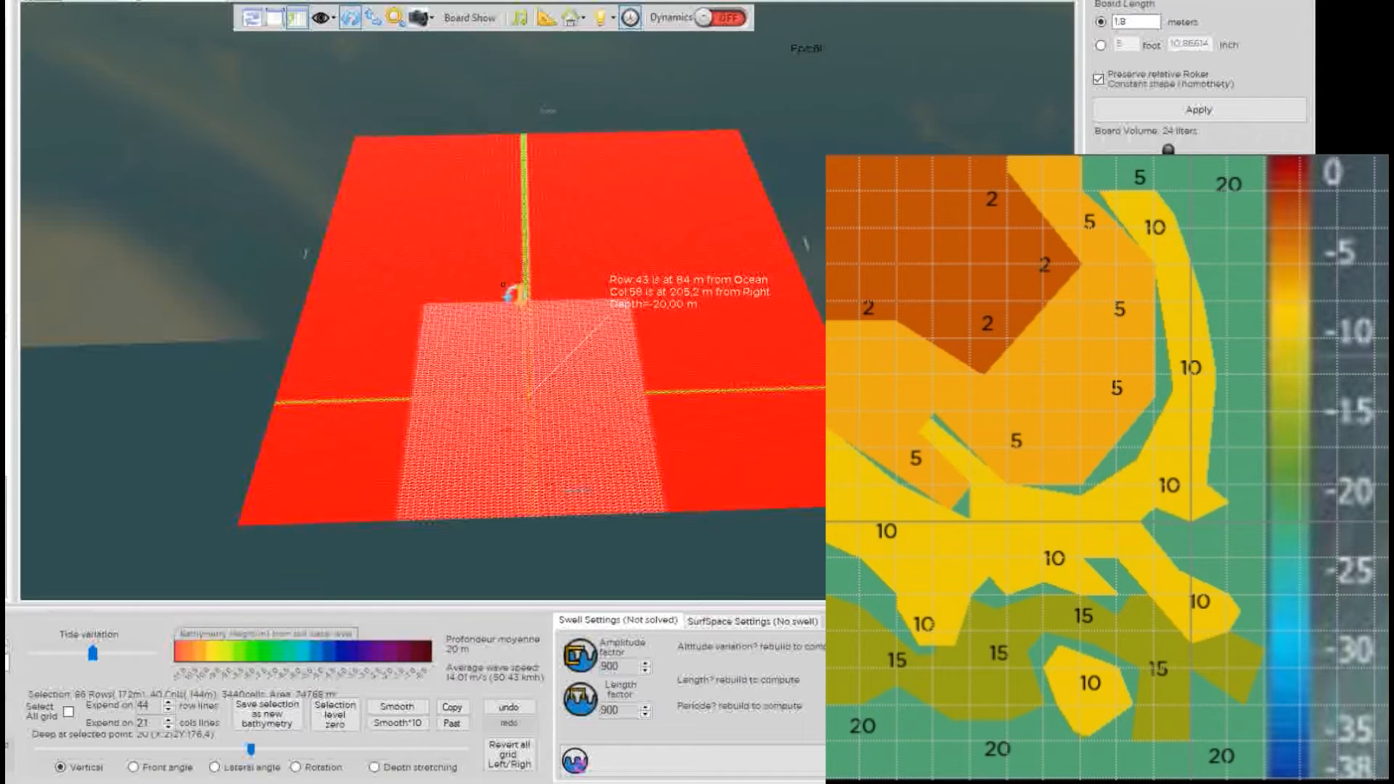
shift+click(511, 366)
shift+click(501, 380)
shift+click(474, 363)
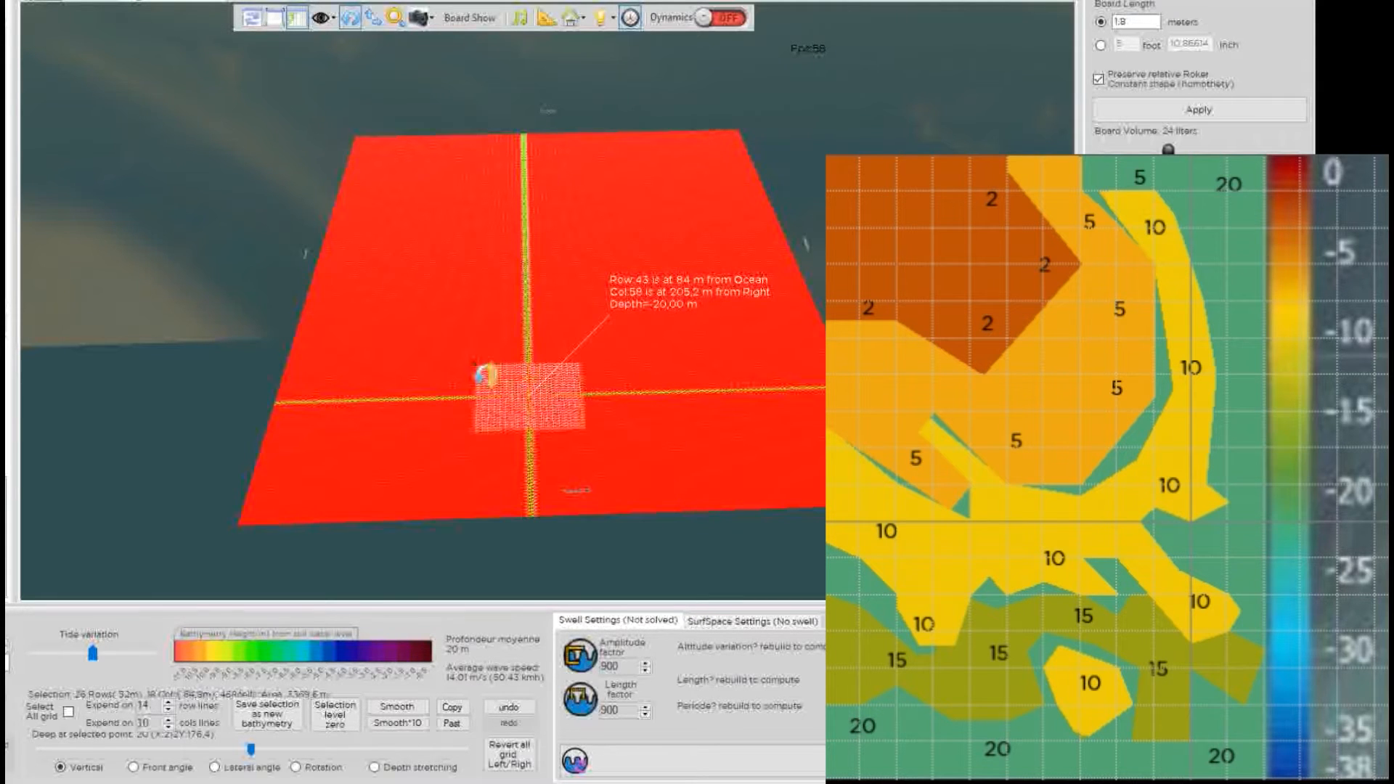
shift+click(438, 398)
shift+click(401, 394)
shift+click(351, 388)
shift+click(317, 389)
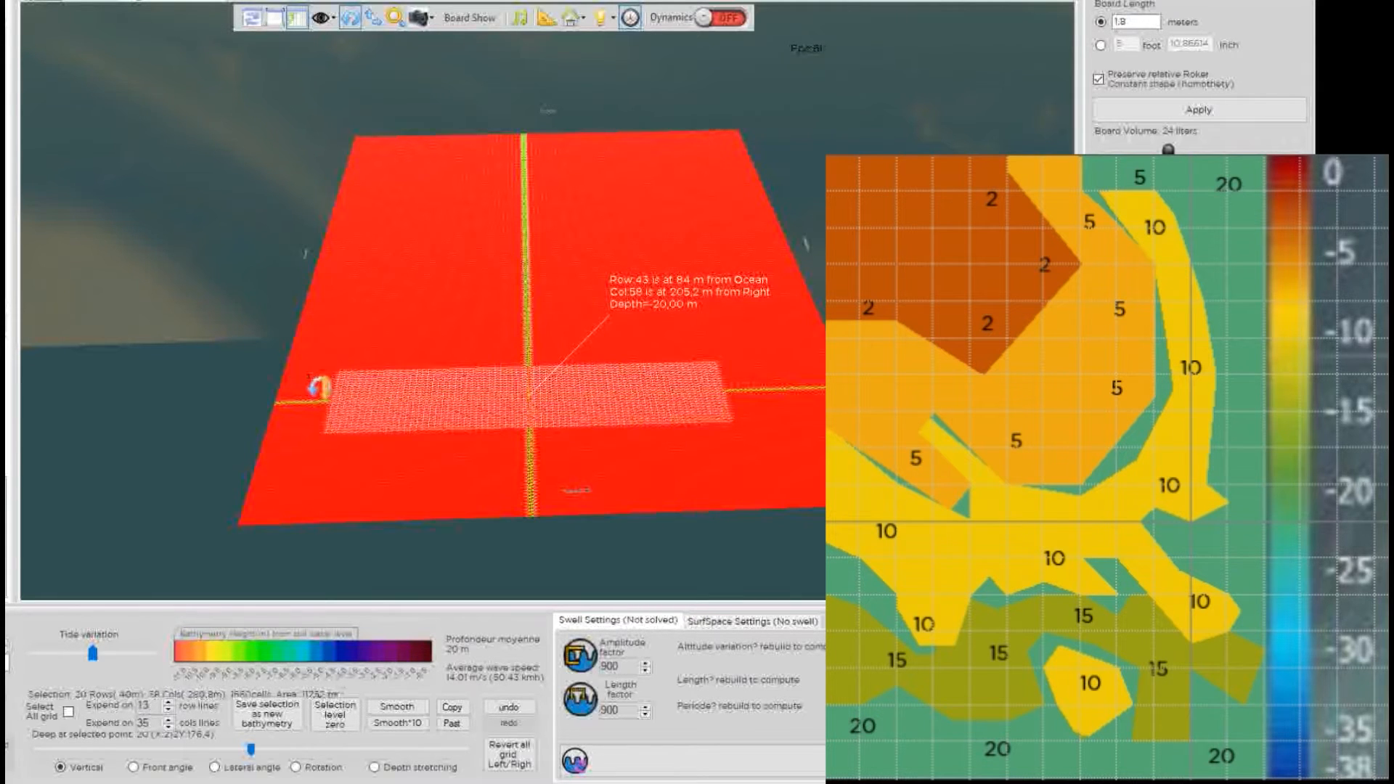
Extend the selection into a full-width band and position it at row 41.
click(603, 360)
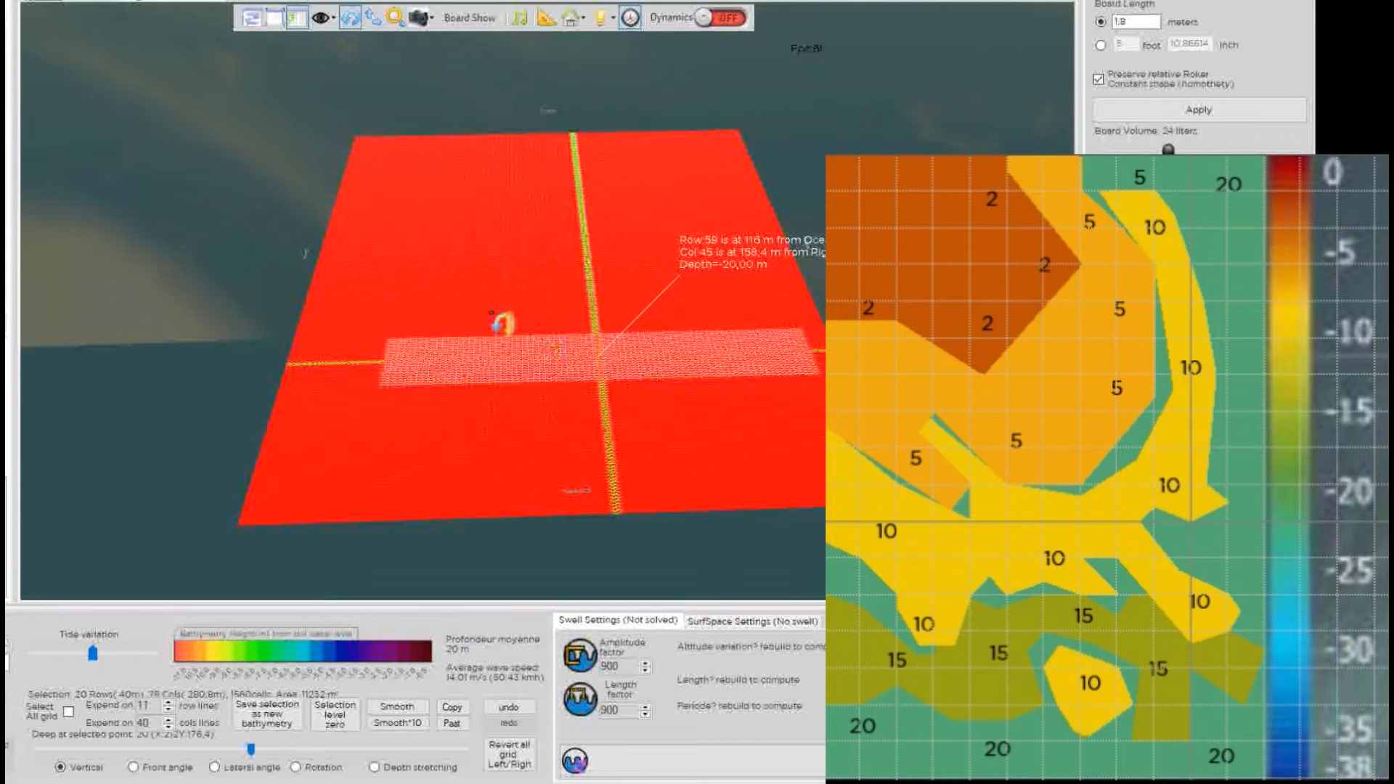
shift+click(455, 294)
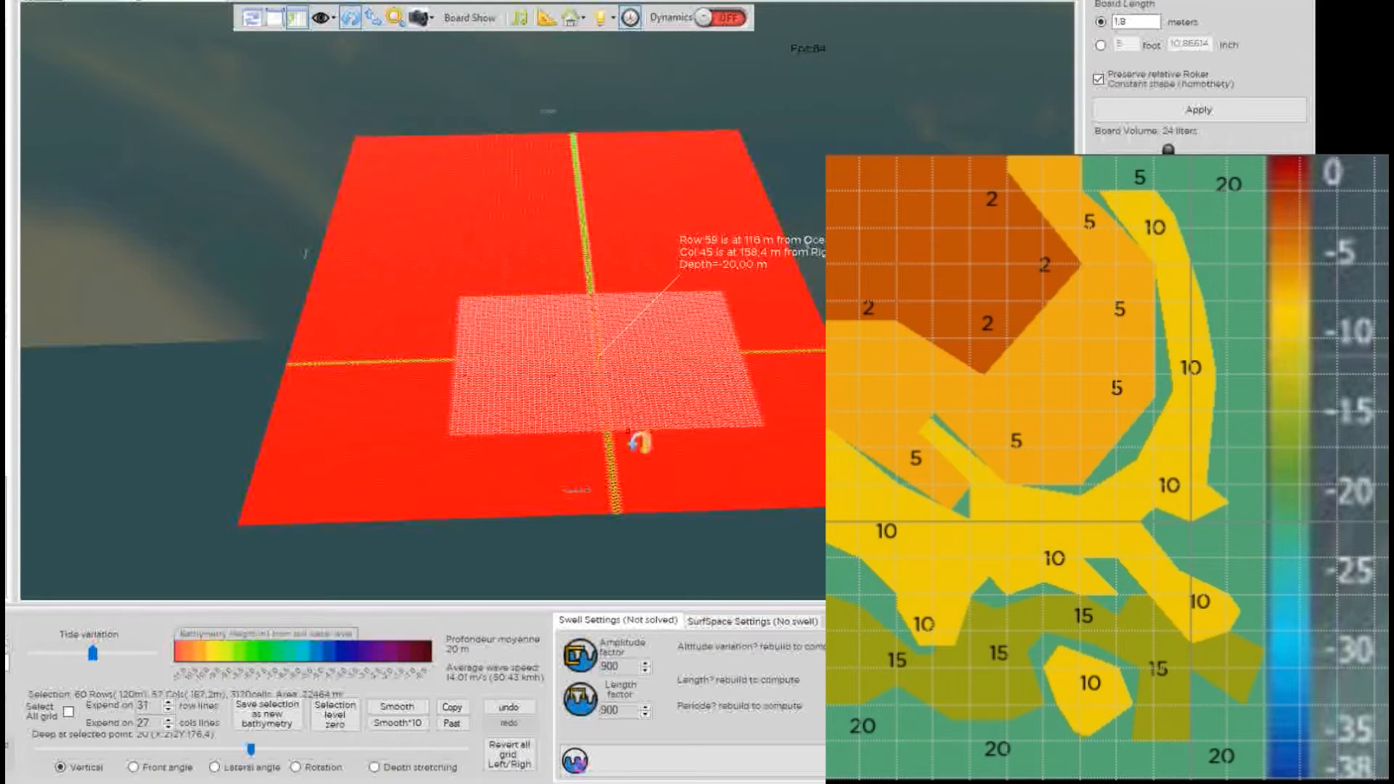
click(361, 382)
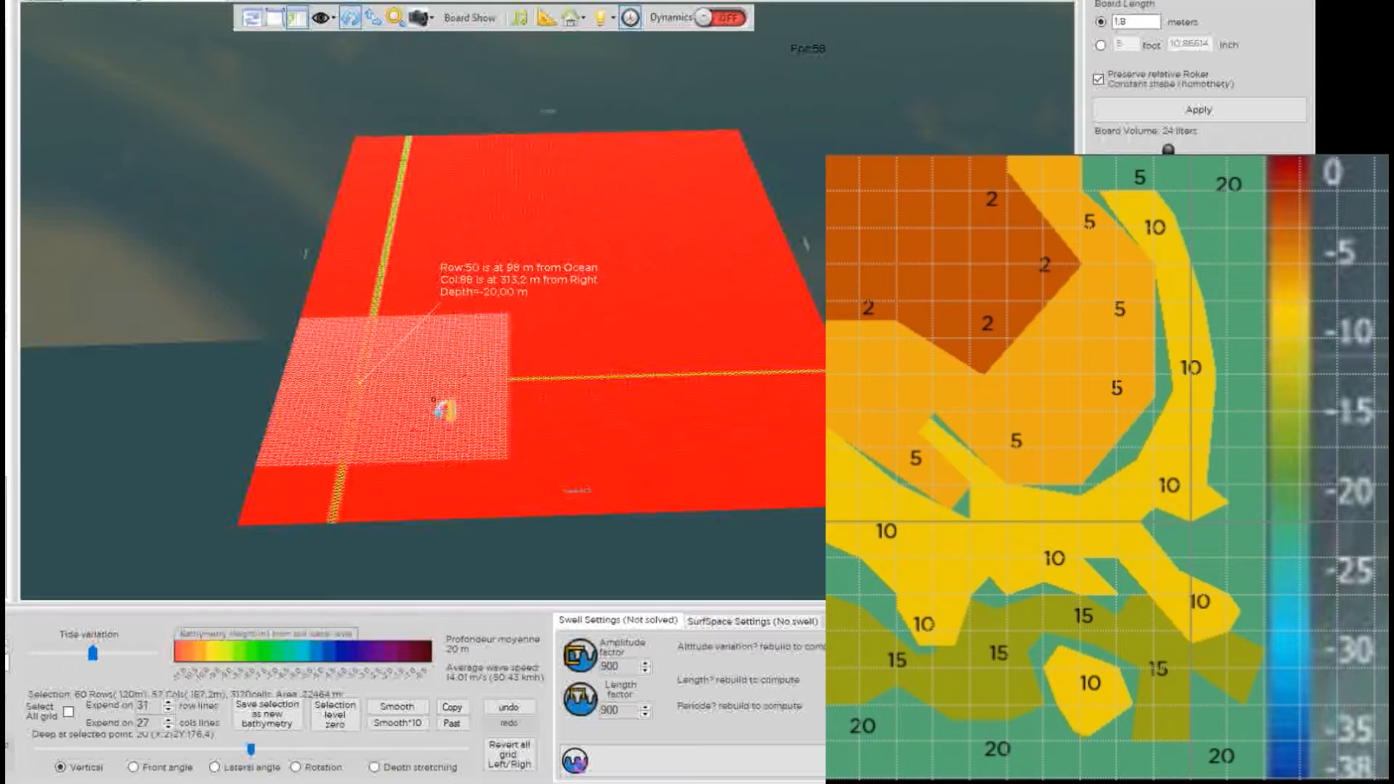
shift+click(822, 404)
drag(837, 426, 863, 446)
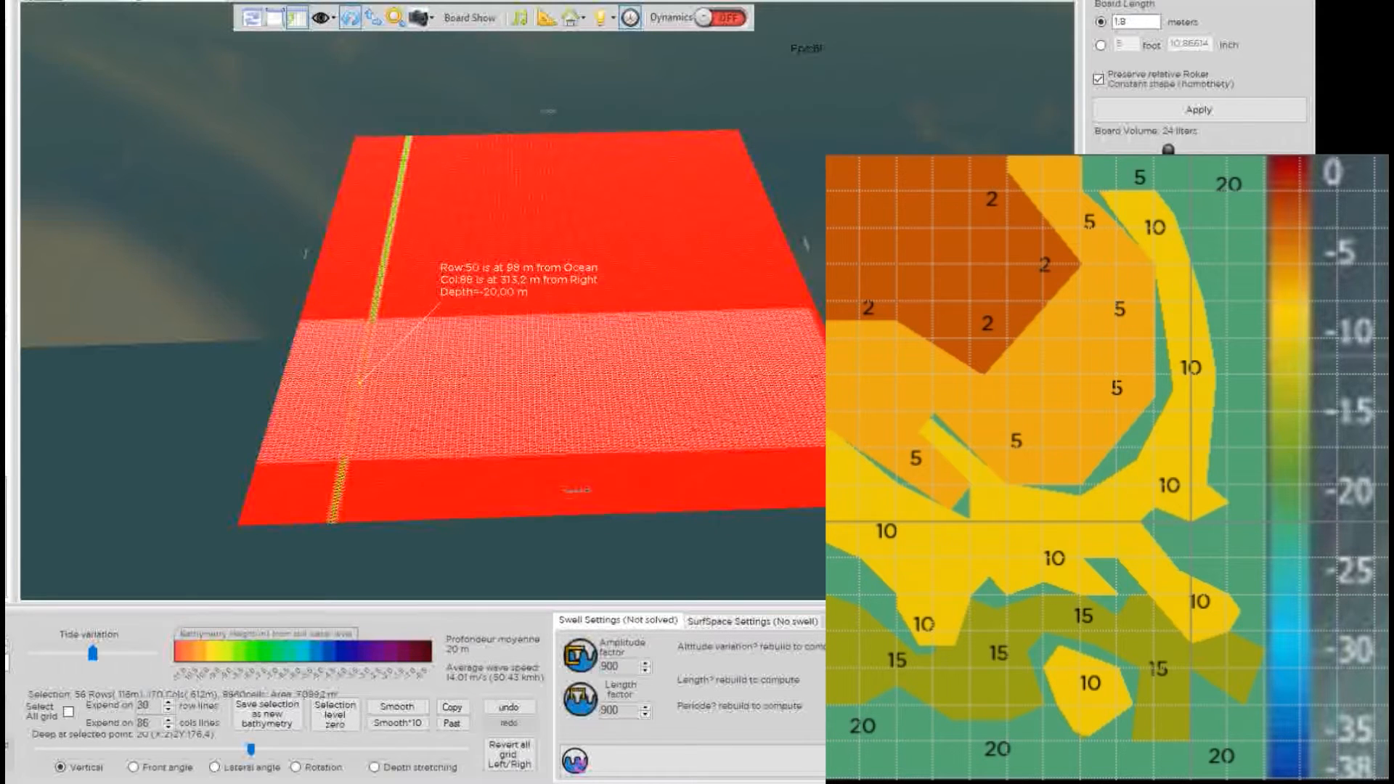
click(540, 381)
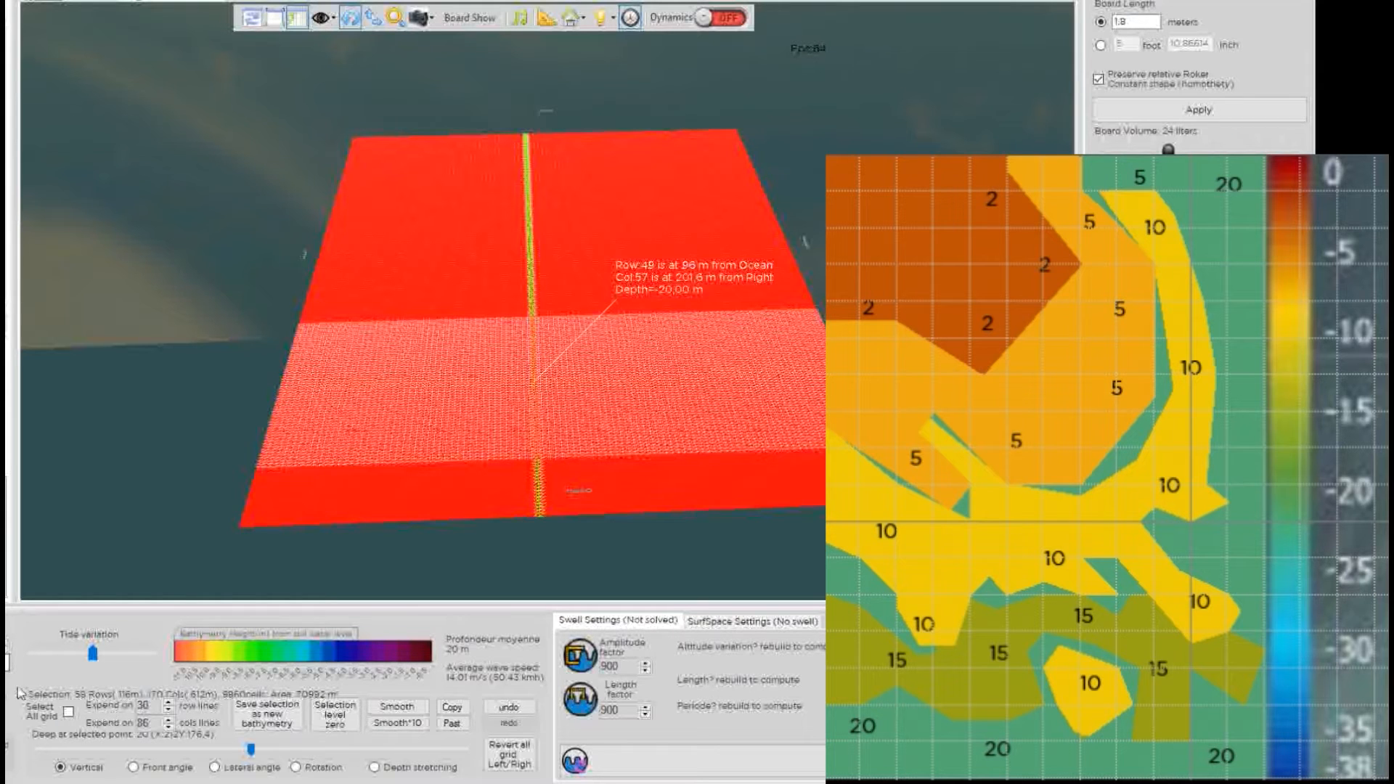
scroll(155, 706, down, 6)
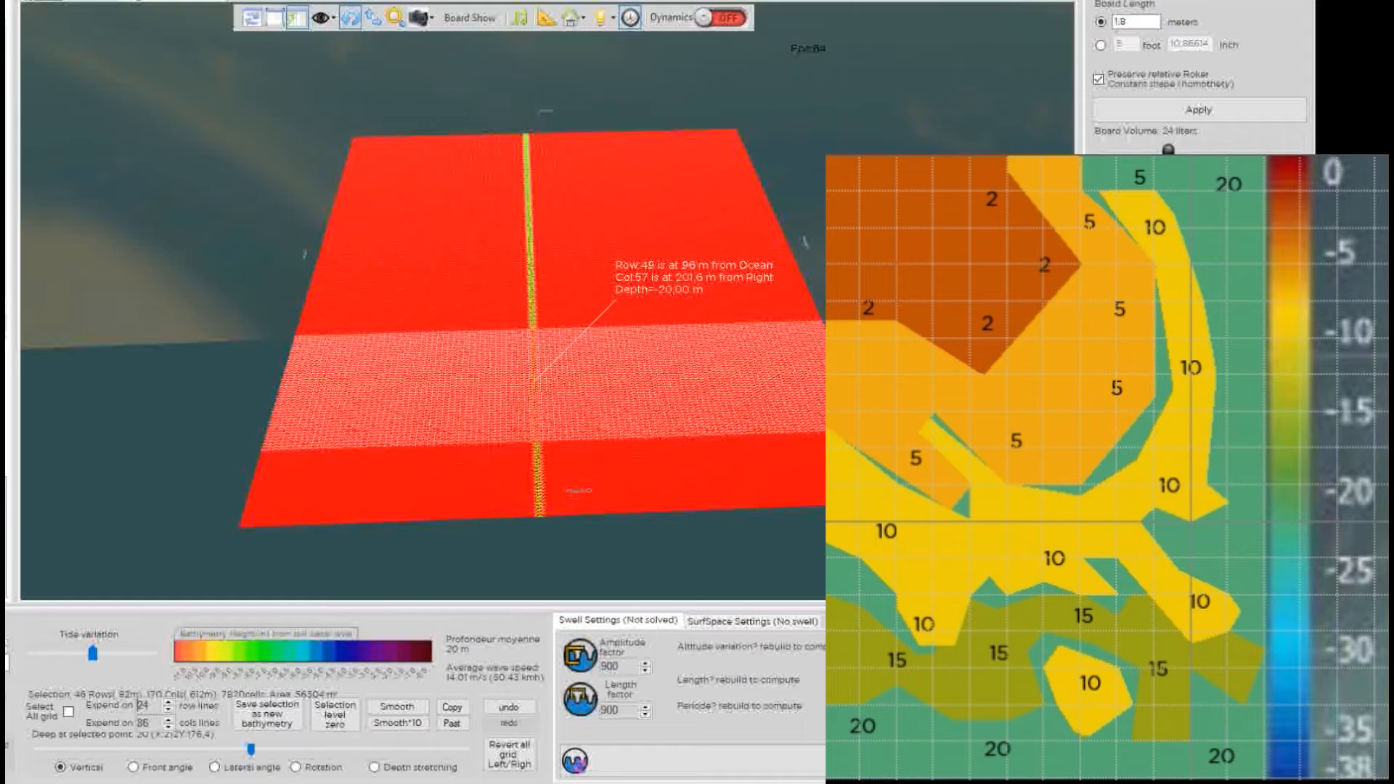
click(567, 409)
click(561, 399)
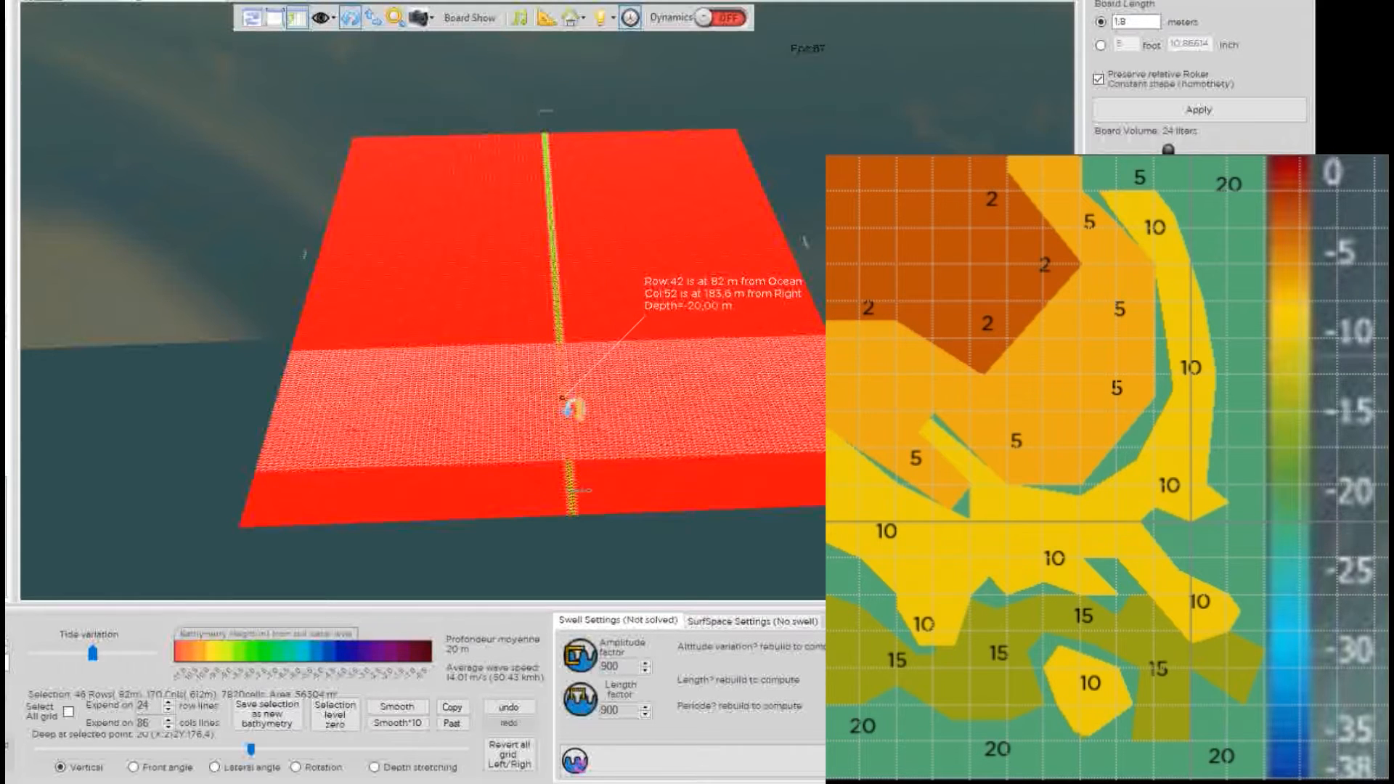
click(556, 398)
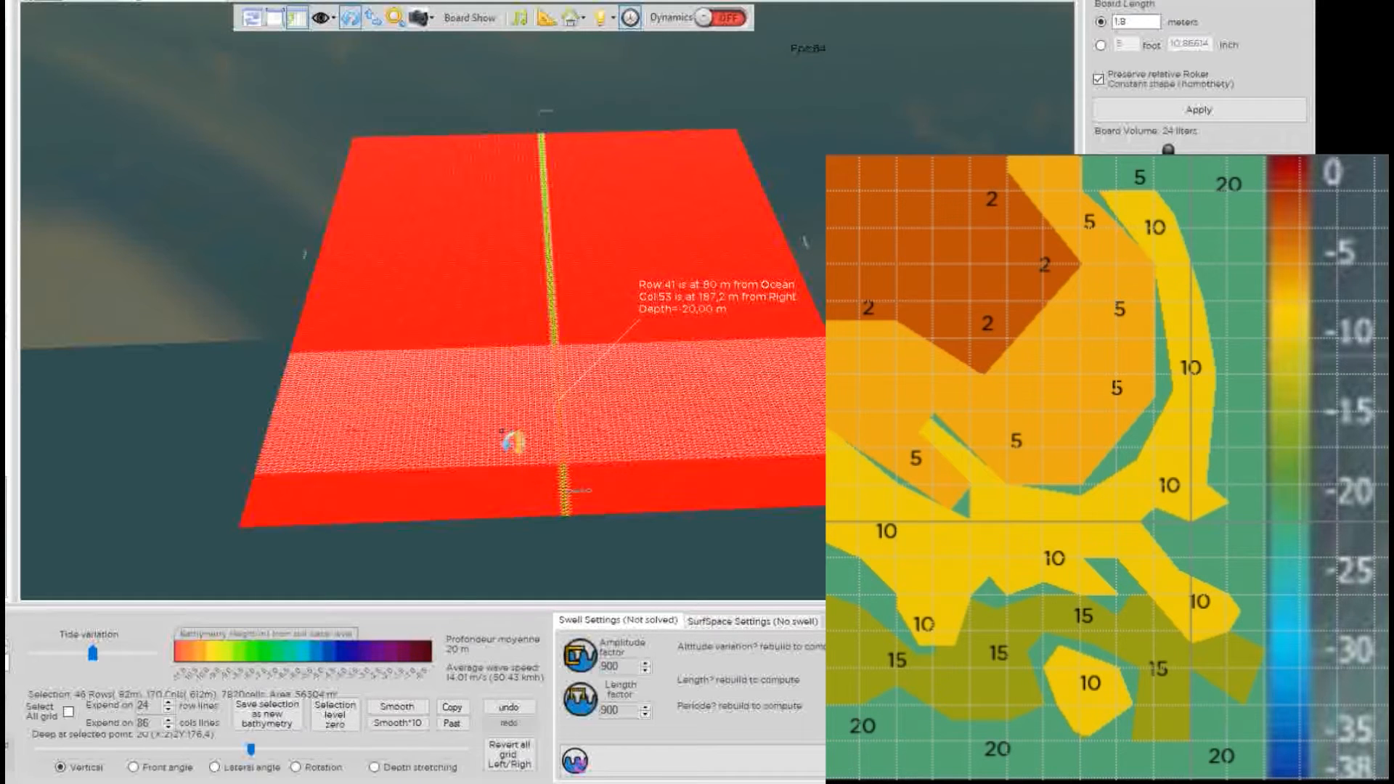
Raise the row-42 band to about 15 m deep and the row-90 band to about 10 m deep.
click(567, 408)
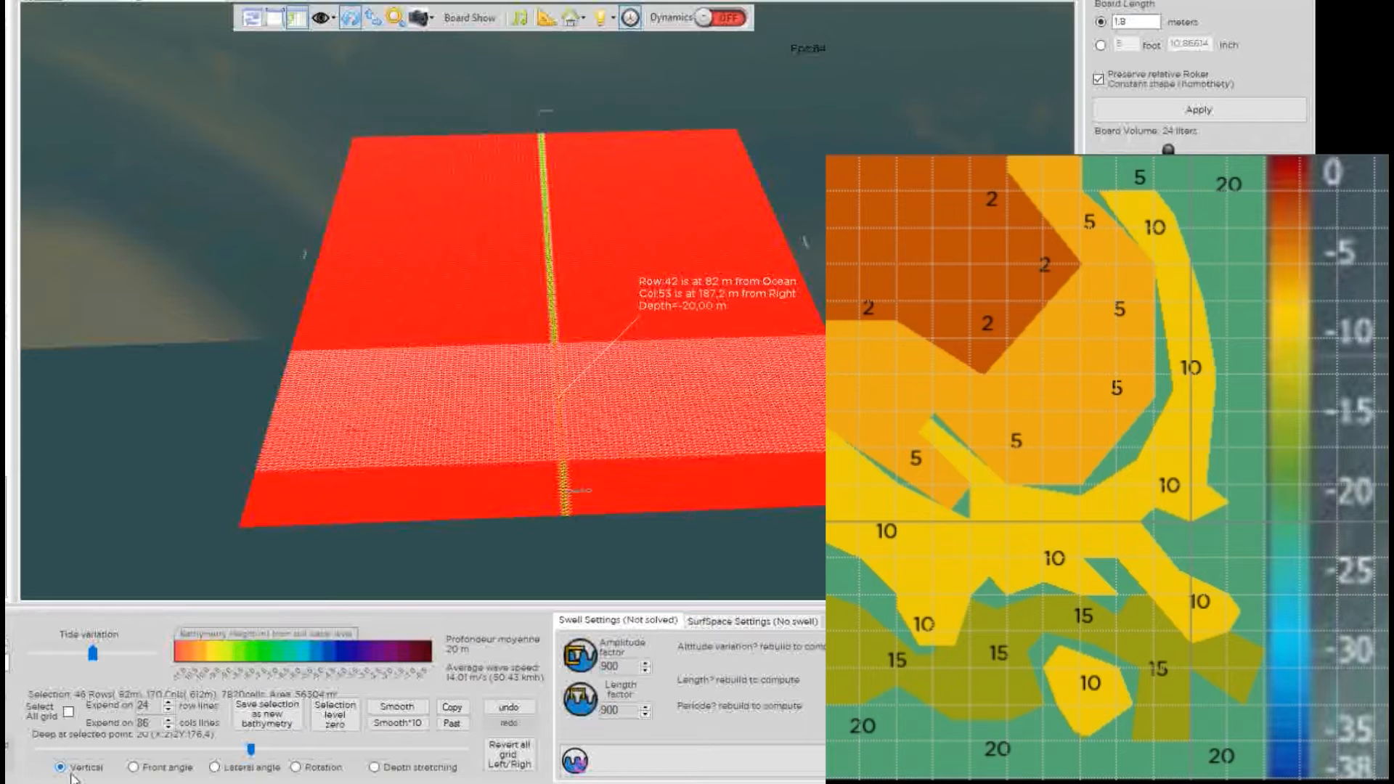
drag(252, 755, 377, 761)
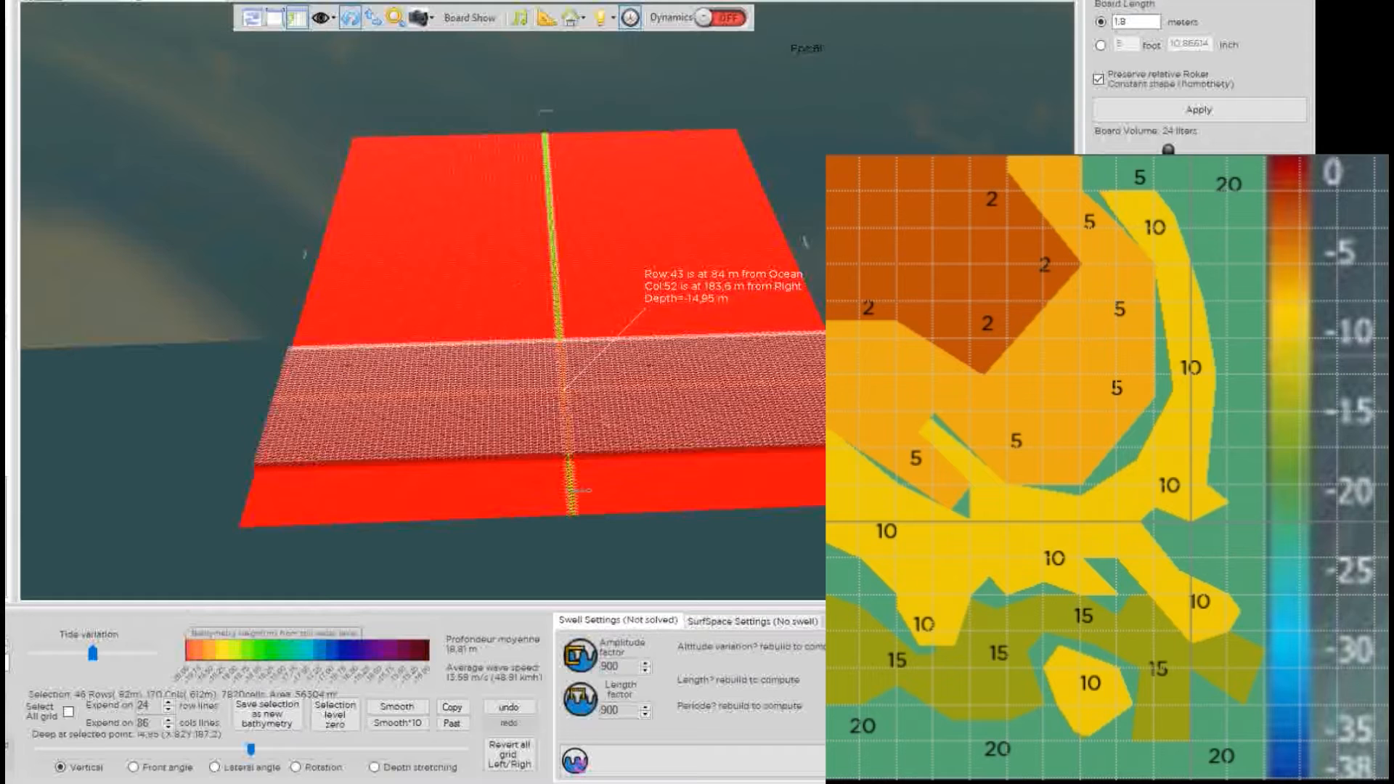
click(559, 291)
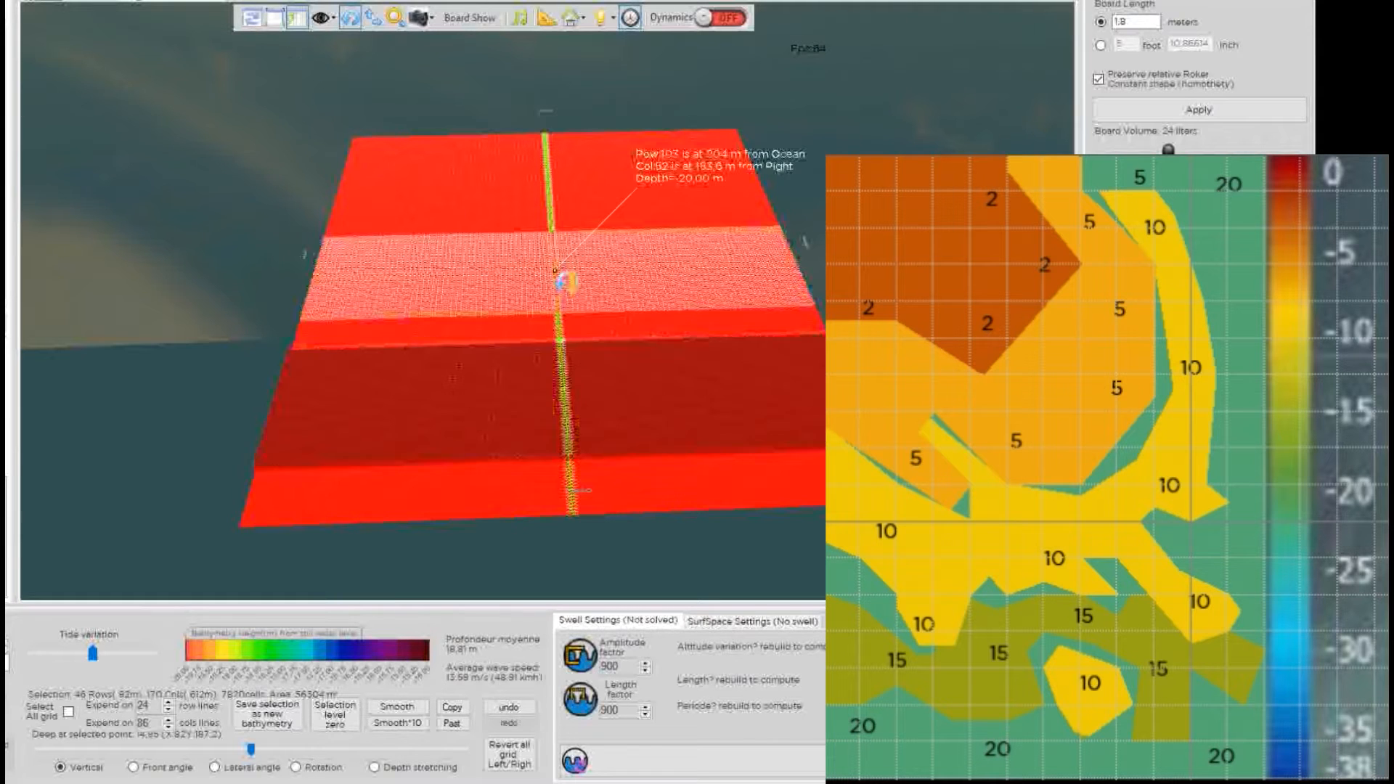
click(555, 289)
click(556, 292)
click(557, 297)
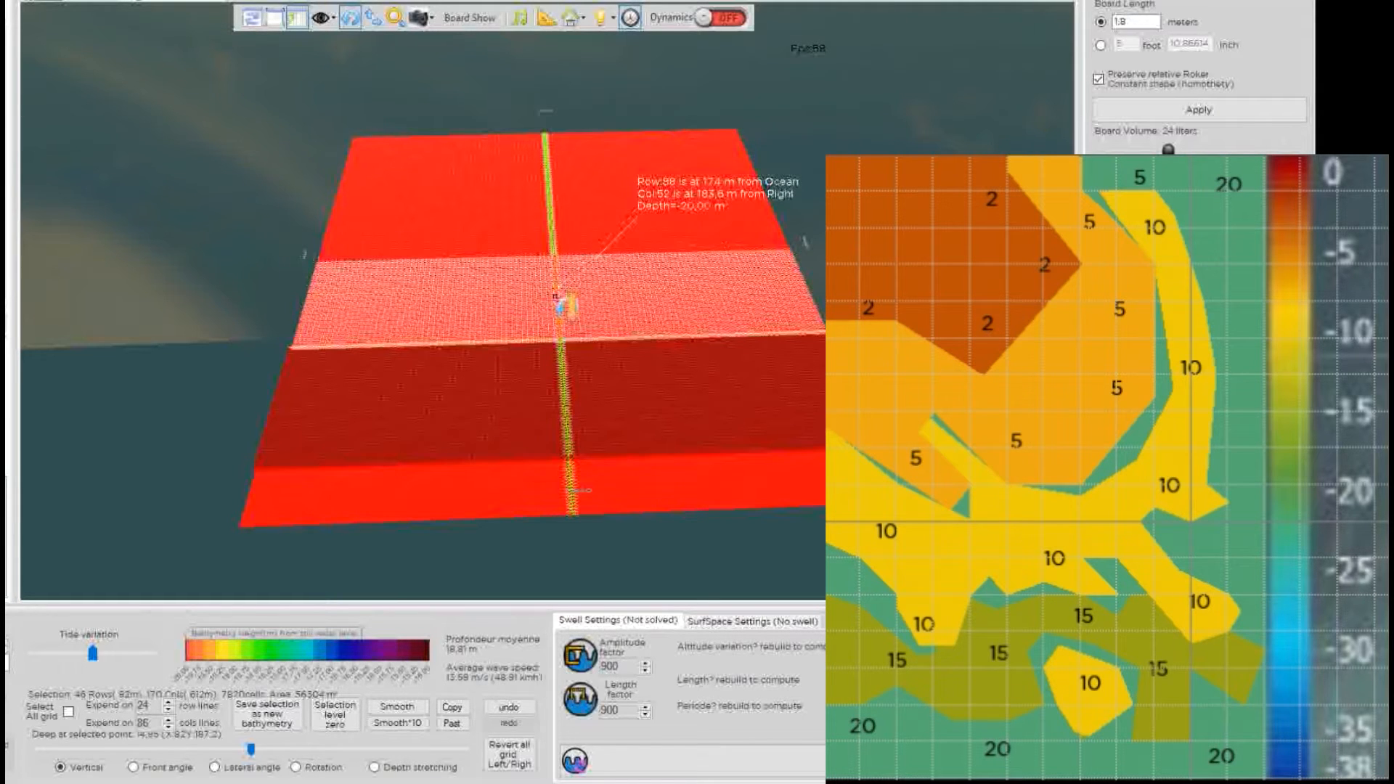
click(557, 293)
drag(558, 292, 629, 265)
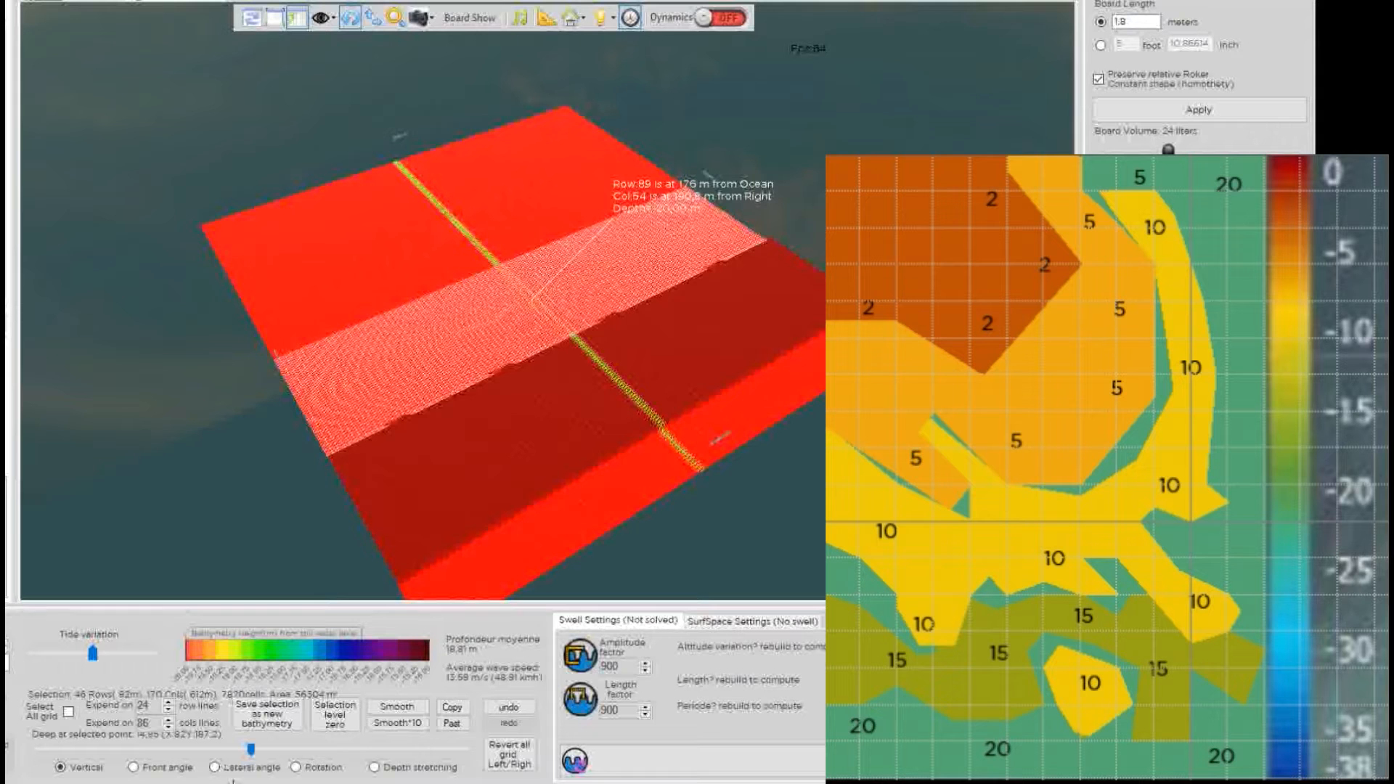
drag(254, 752, 479, 758)
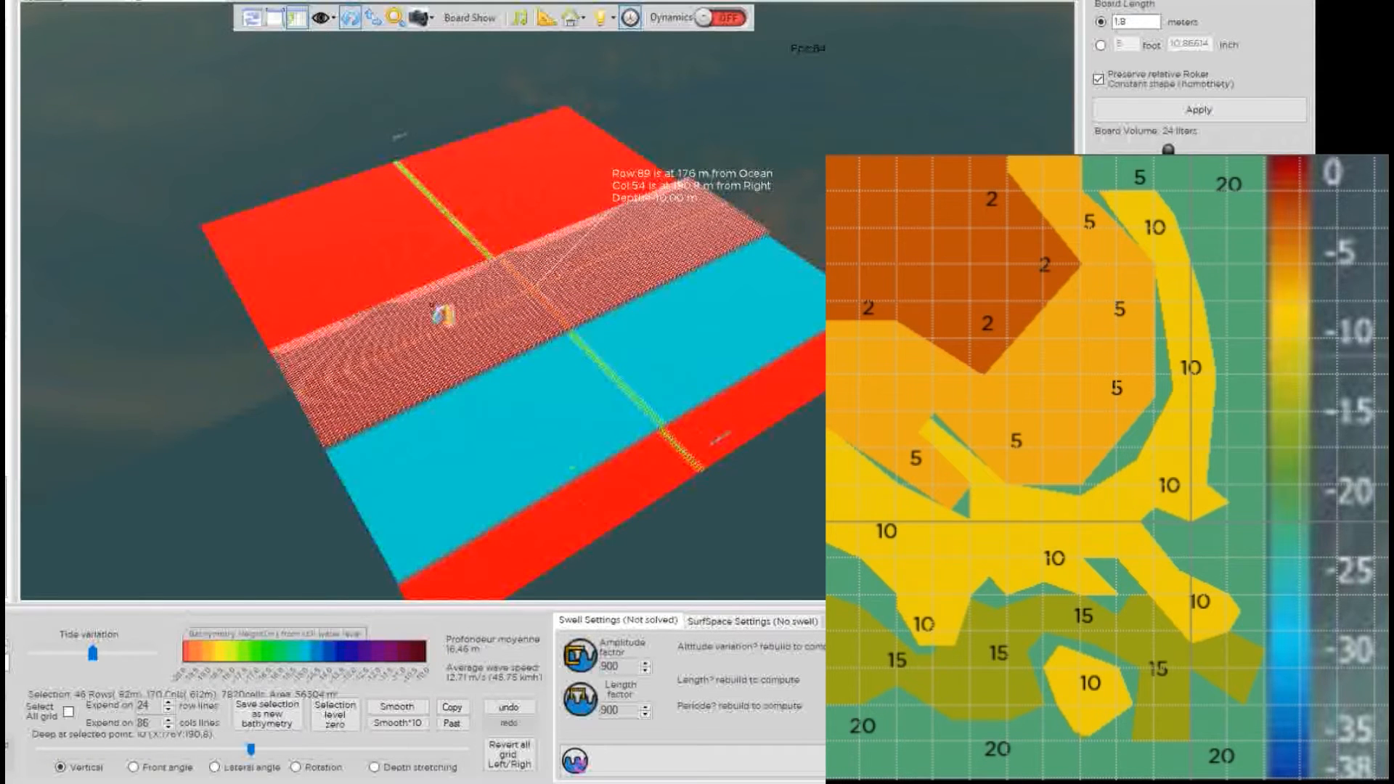
Select the dark red band near the front edge and view the seabed along the bands.
drag(745, 501, 742, 384)
click(741, 397)
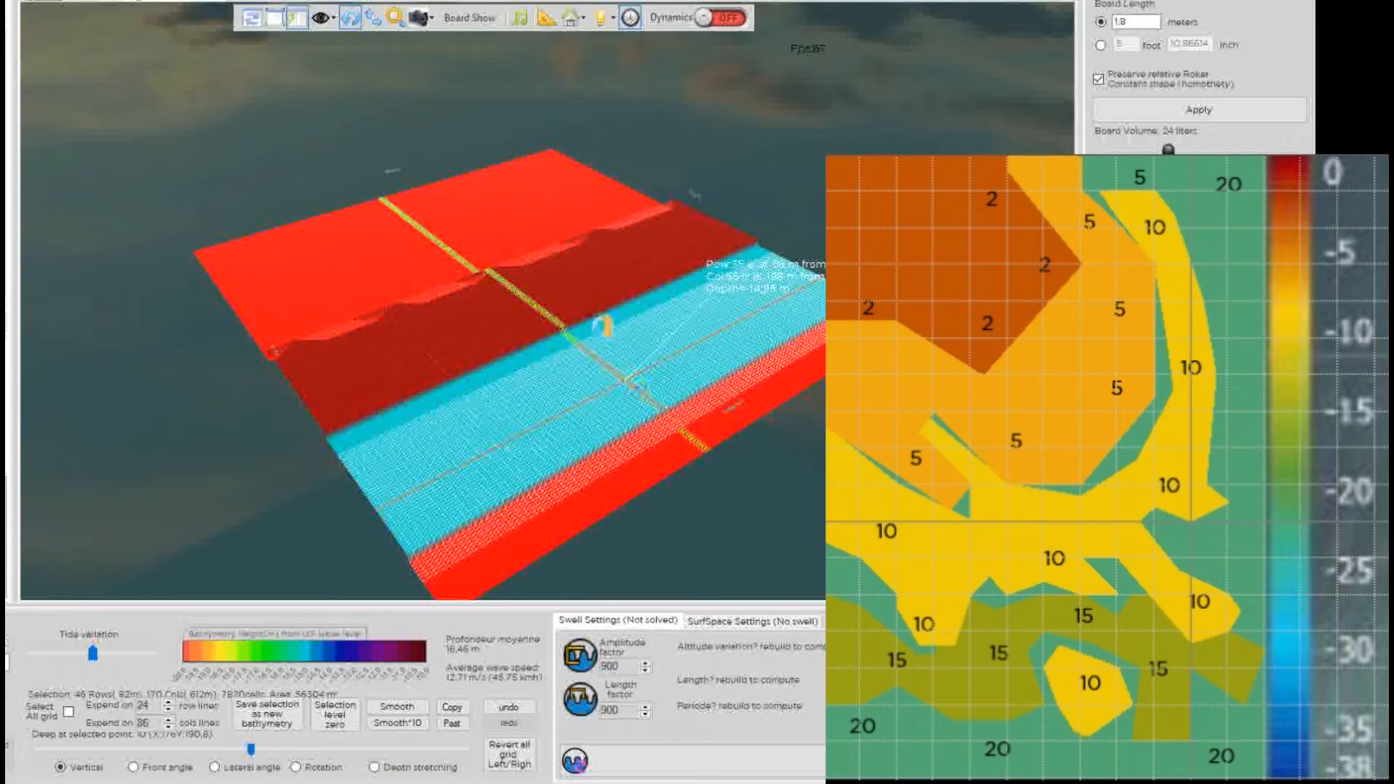
click(568, 316)
drag(467, 344, 457, 308)
drag(240, 446, 270, 428)
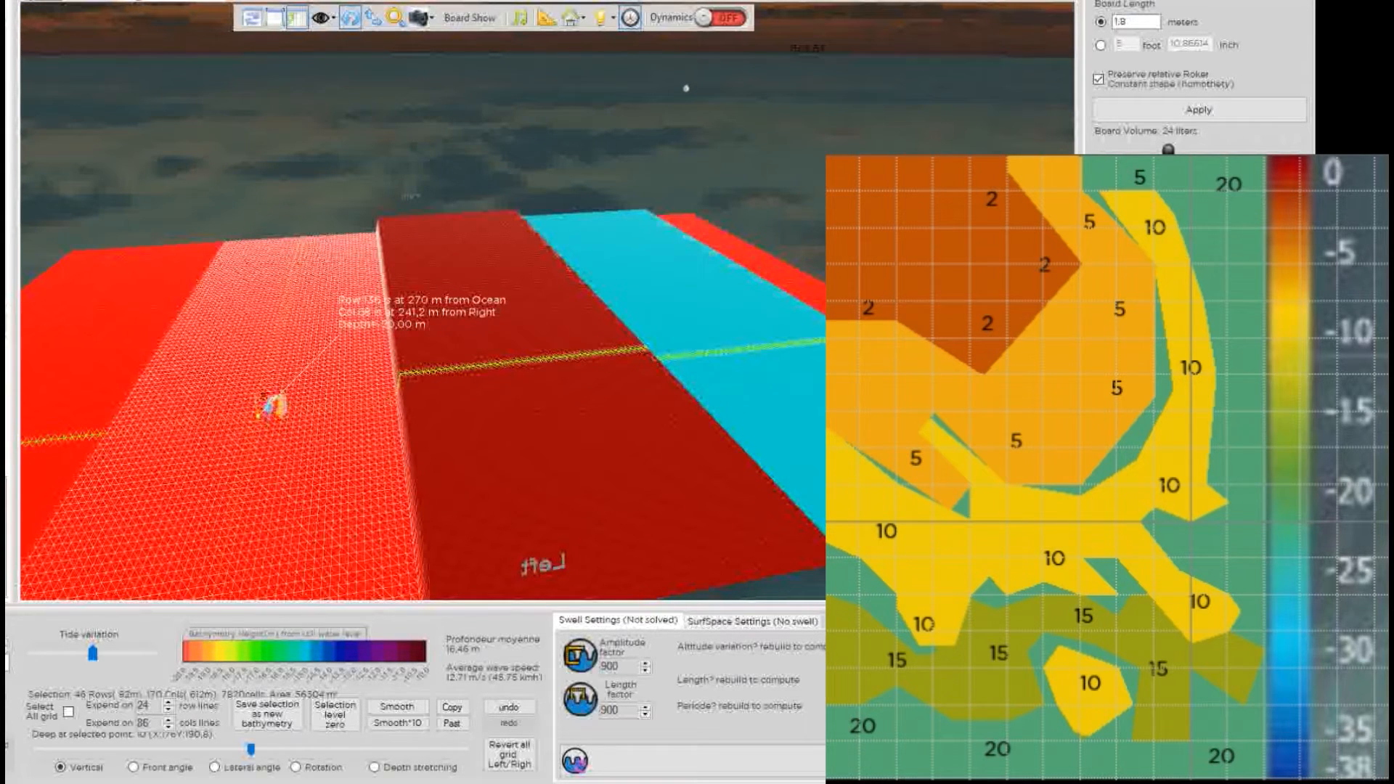
Raise the selected band through 10 m to about 5 m deep.
scroll(276, 407, down, 3)
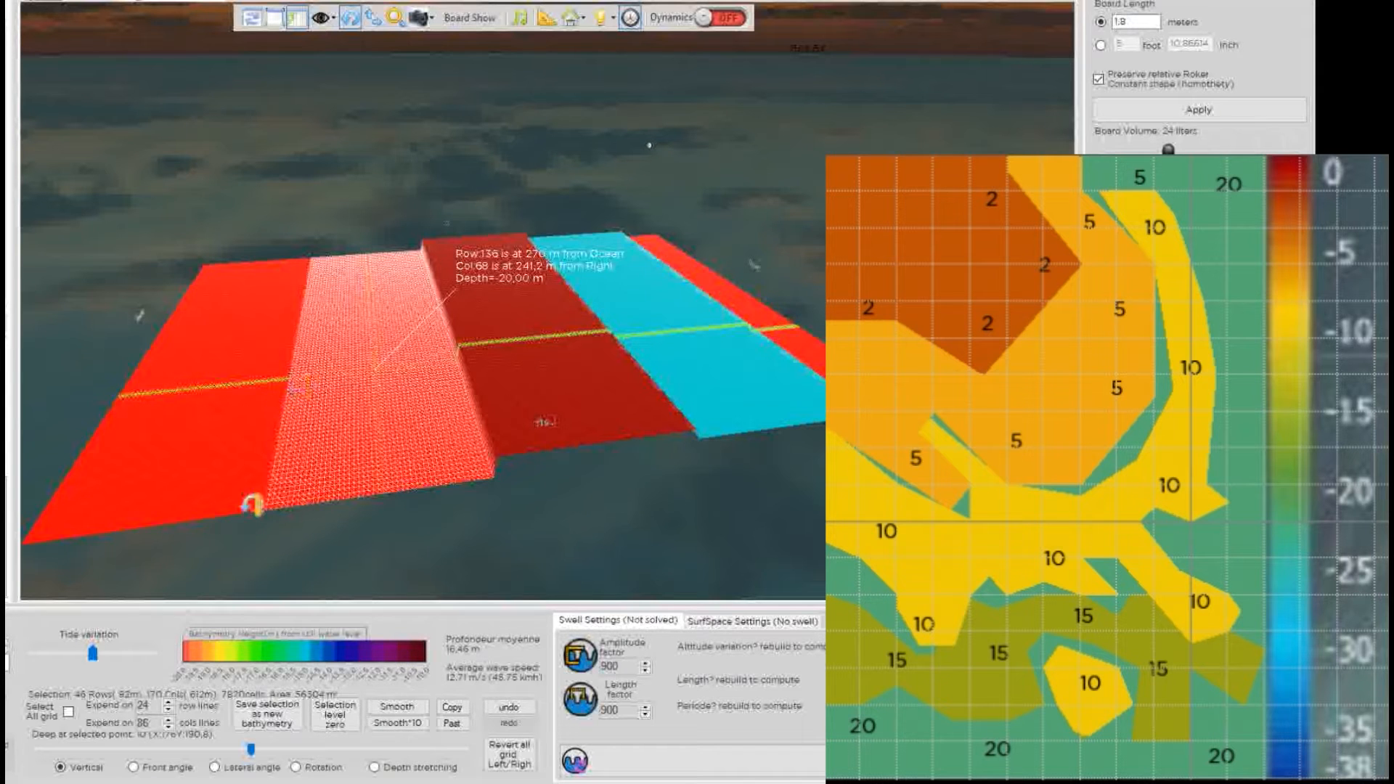
drag(250, 751, 462, 748)
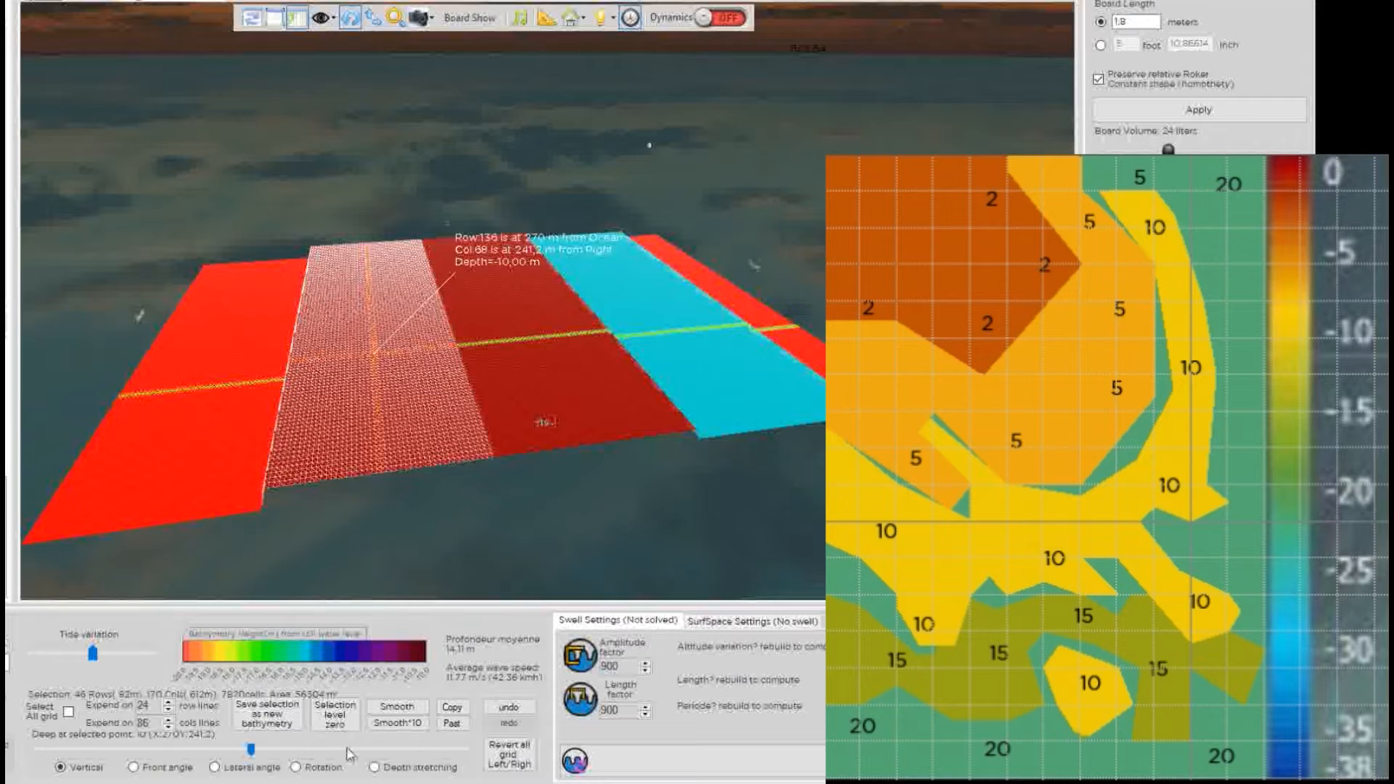
drag(253, 755, 361, 761)
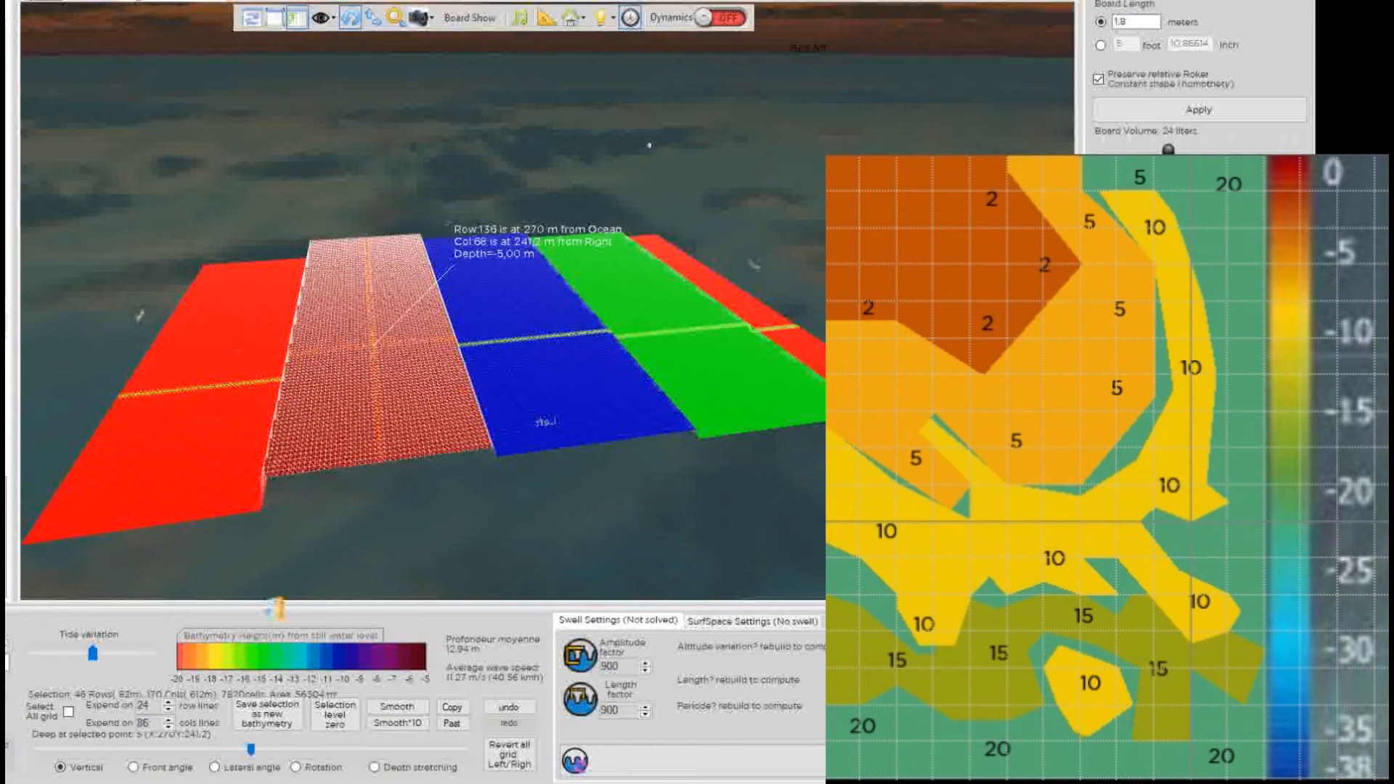
Select the inshore slab at row 183 and raise it from 20 m toward the surface.
drag(170, 410, 318, 421)
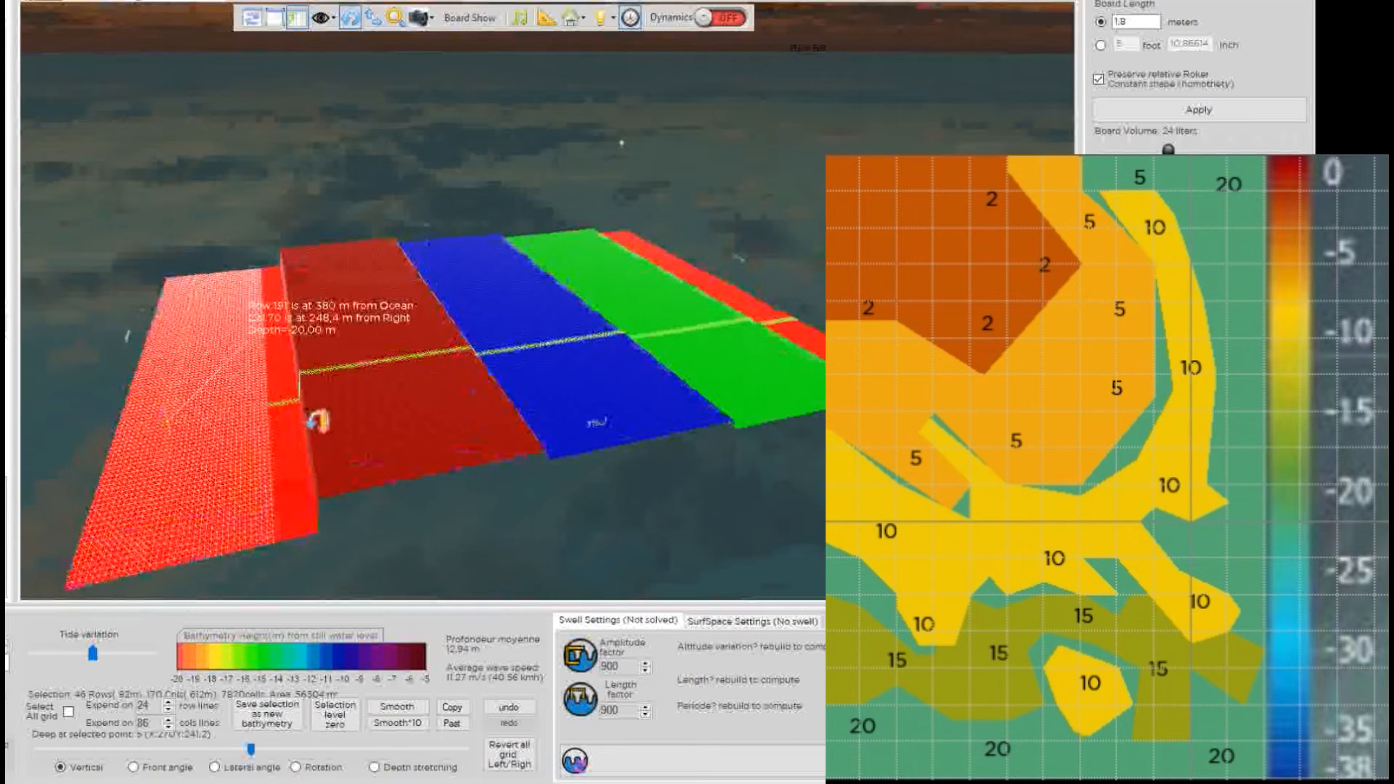
click(226, 409)
click(205, 412)
drag(211, 425, 296, 374)
click(217, 424)
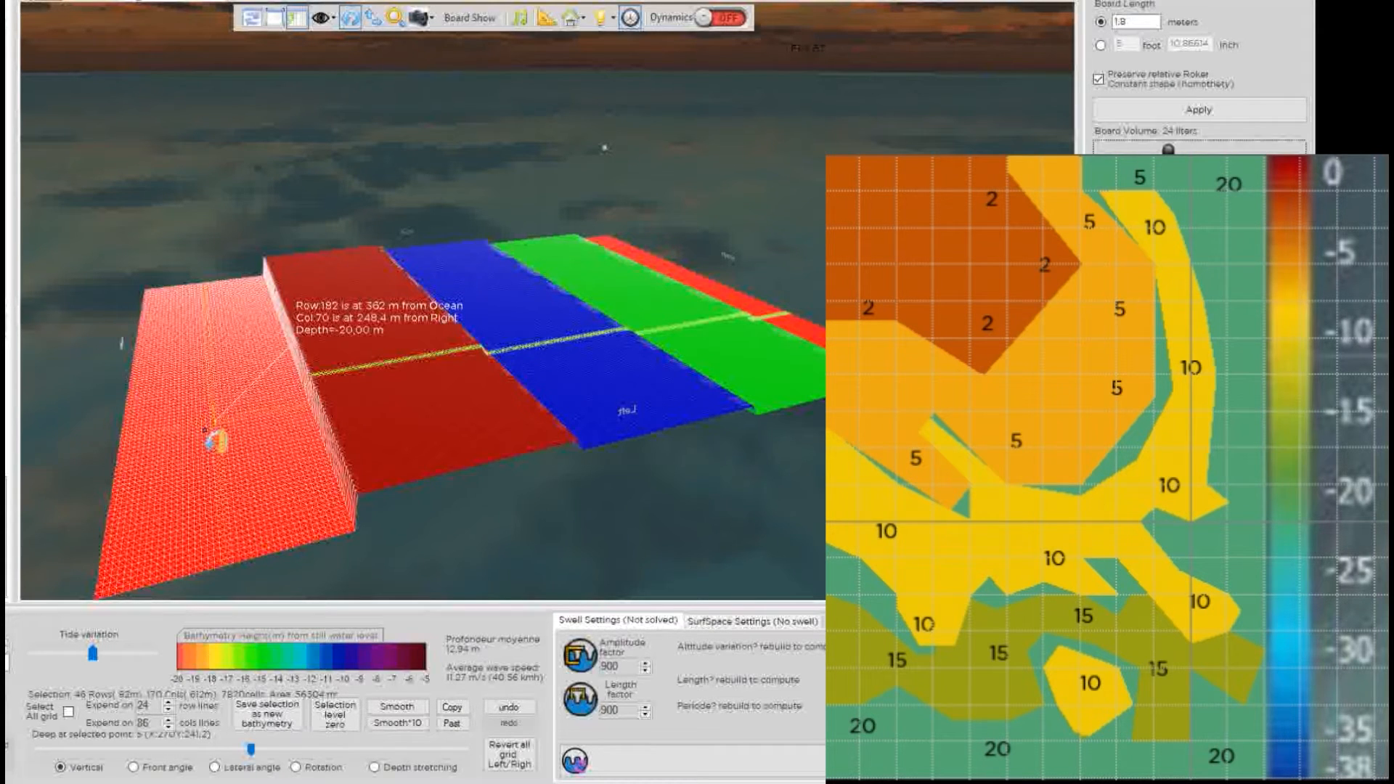
click(218, 435)
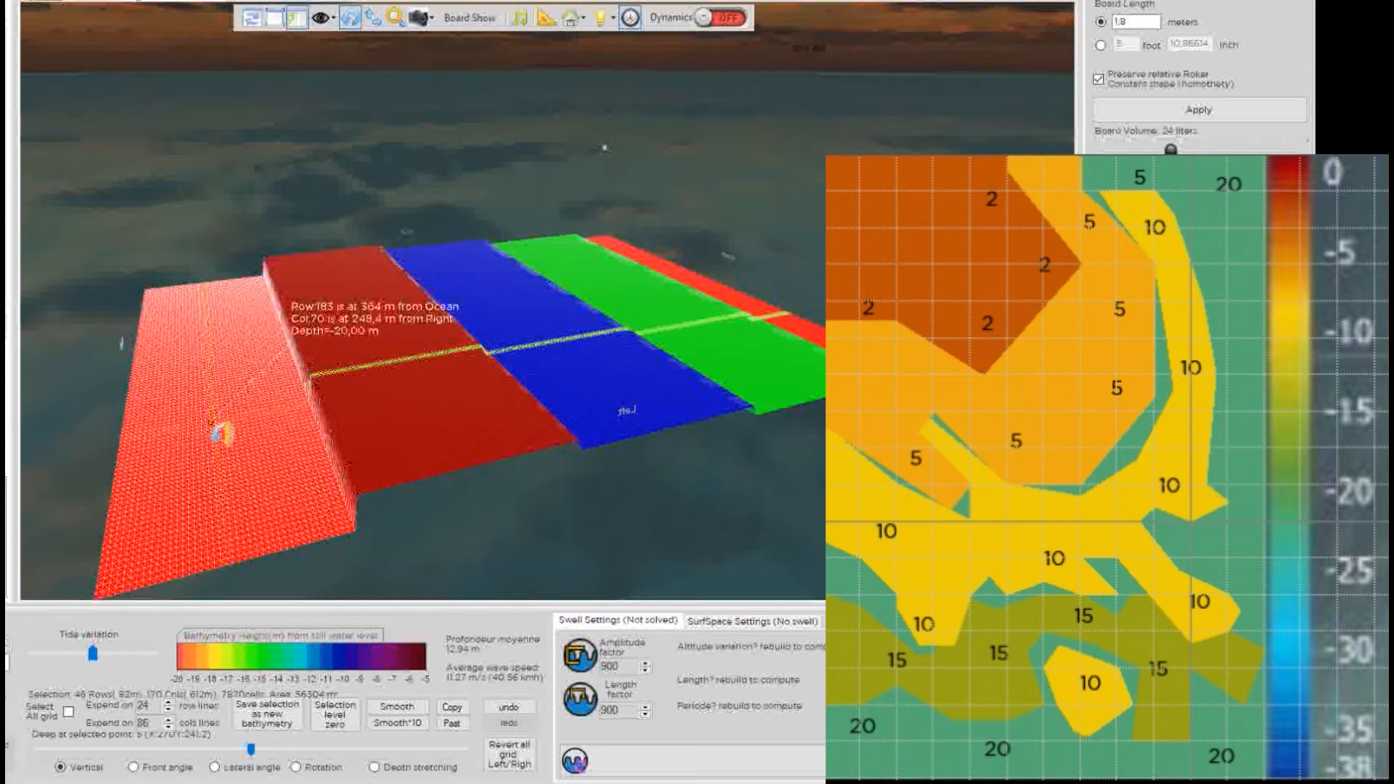
drag(253, 752, 488, 753)
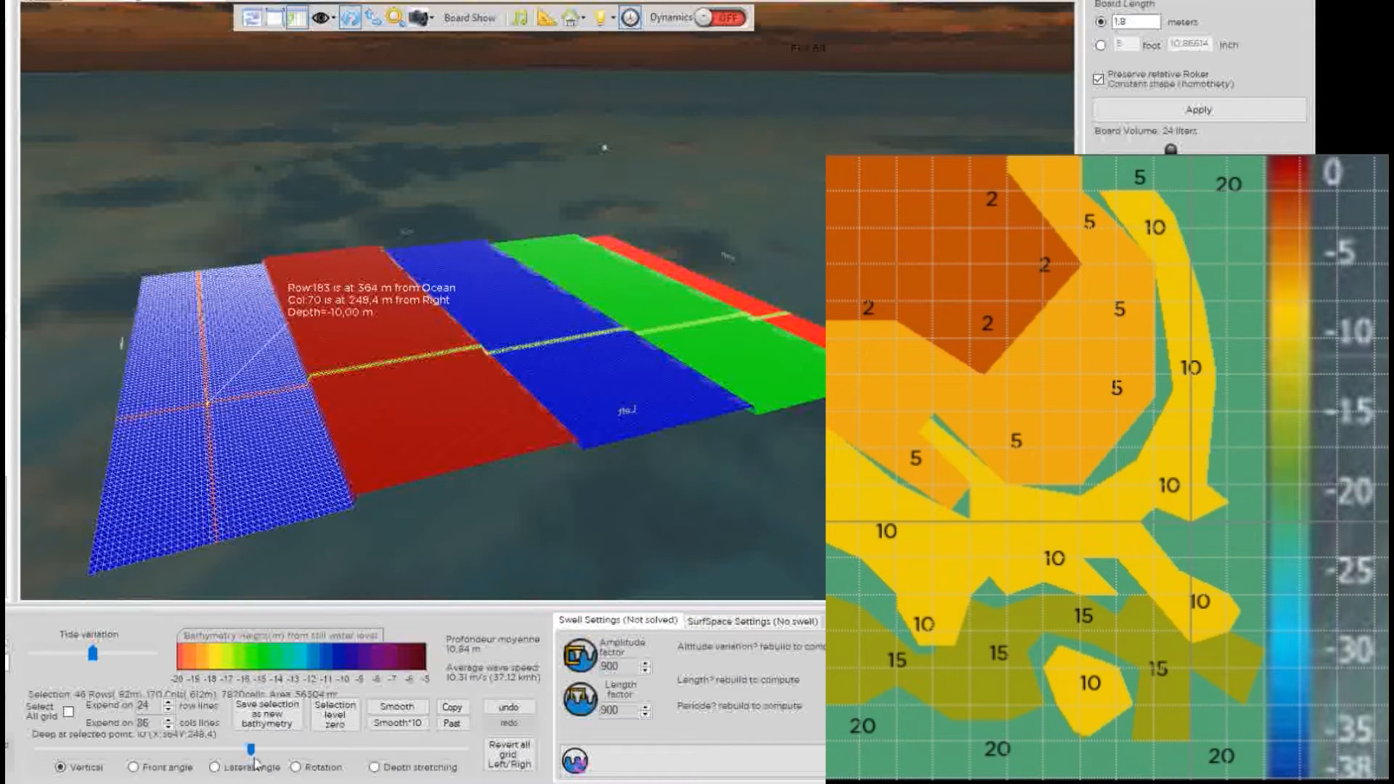
drag(251, 753, 426, 764)
Settle the inshore slab at about 2 m deep and orbit to inspect the terraced seabed.
drag(780, 260, 473, 358)
click(590, 291)
scroll(473, 358, down, 3)
drag(506, 300, 576, 486)
mouse_move(556, 354)
mouse_down()
mouse_move(553, 398)
mouse_move(549, 327)
mouse_up()
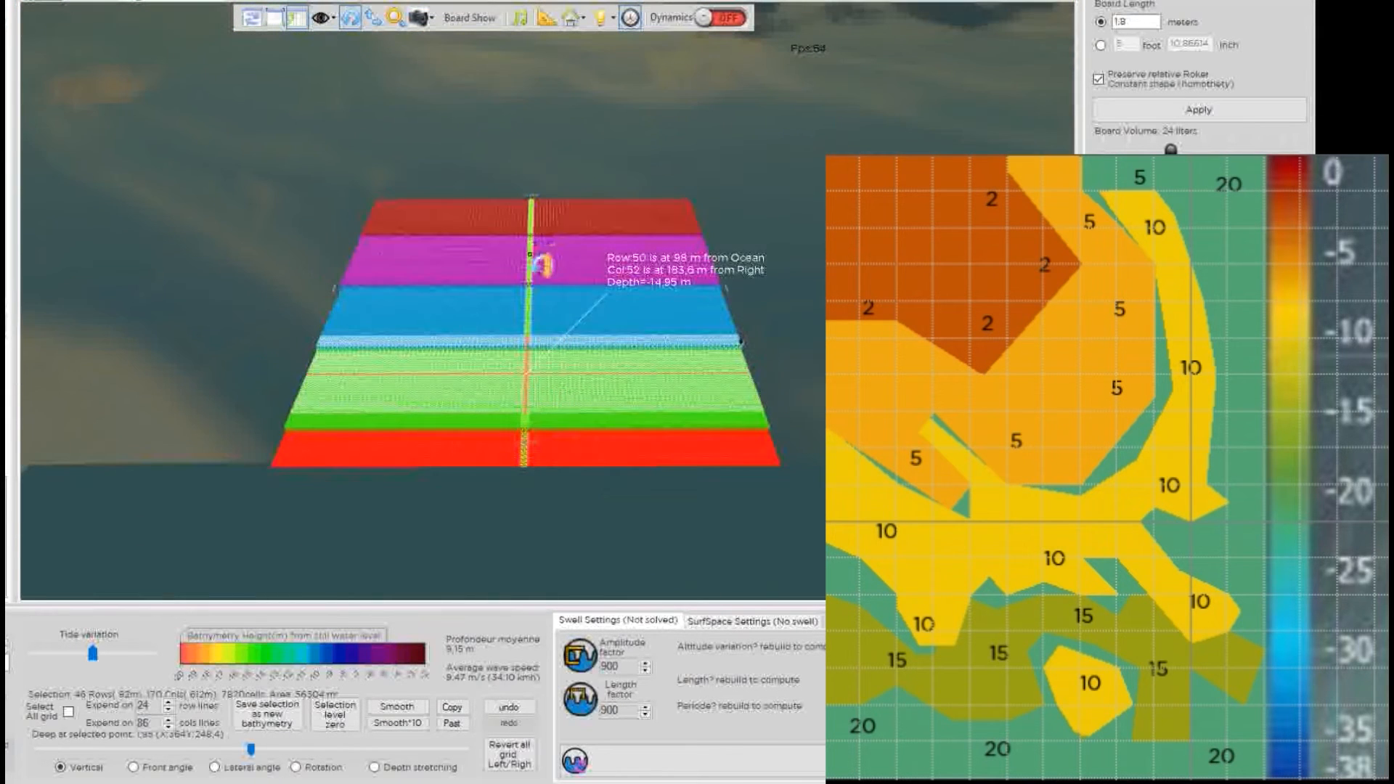
click(530, 254)
drag(477, 245, 482, 391)
drag(567, 134, 435, 353)
drag(438, 183, 478, 434)
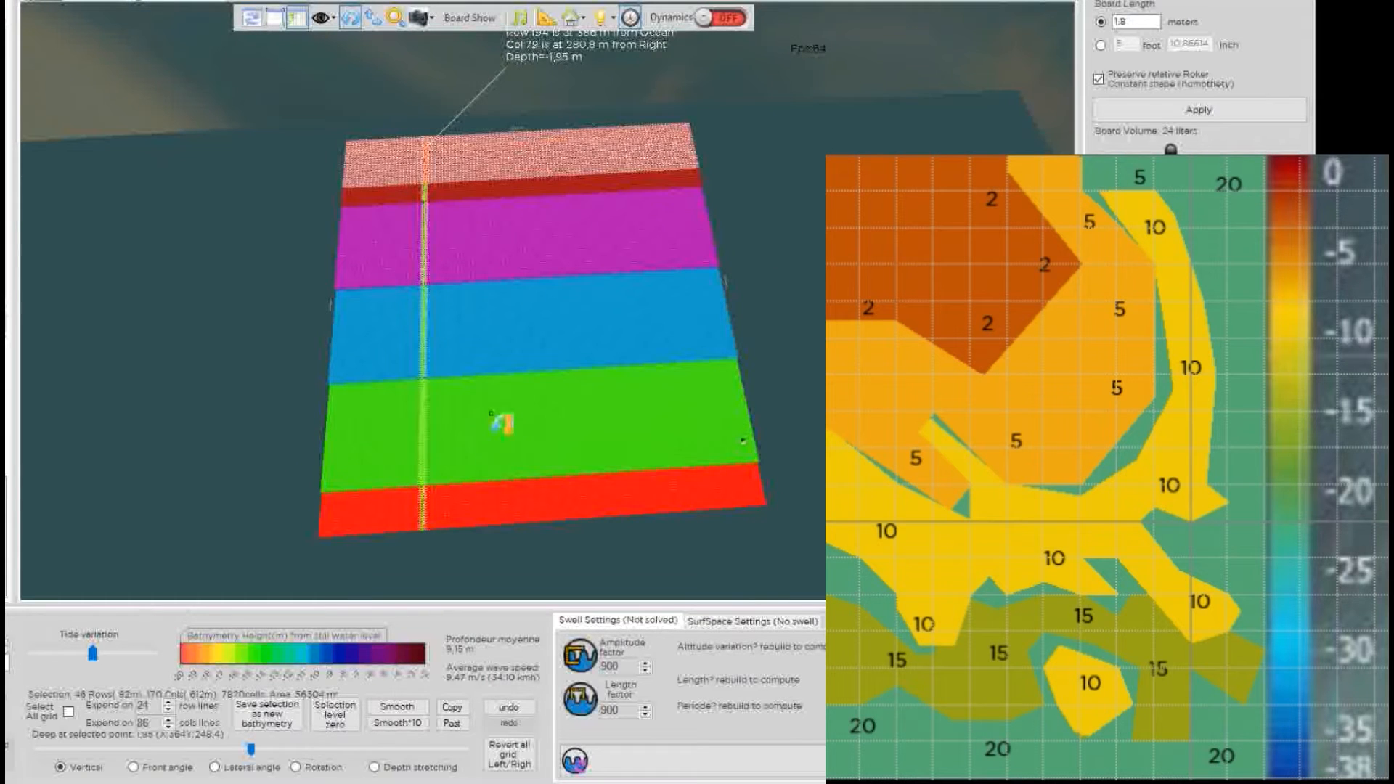
Probe points on the green and red bands, then select a small block of the 10 m blue band.
click(494, 424)
scroll(558, 425, up, 3)
drag(547, 469, 560, 346)
scroll(560, 346, up, 3)
click(502, 320)
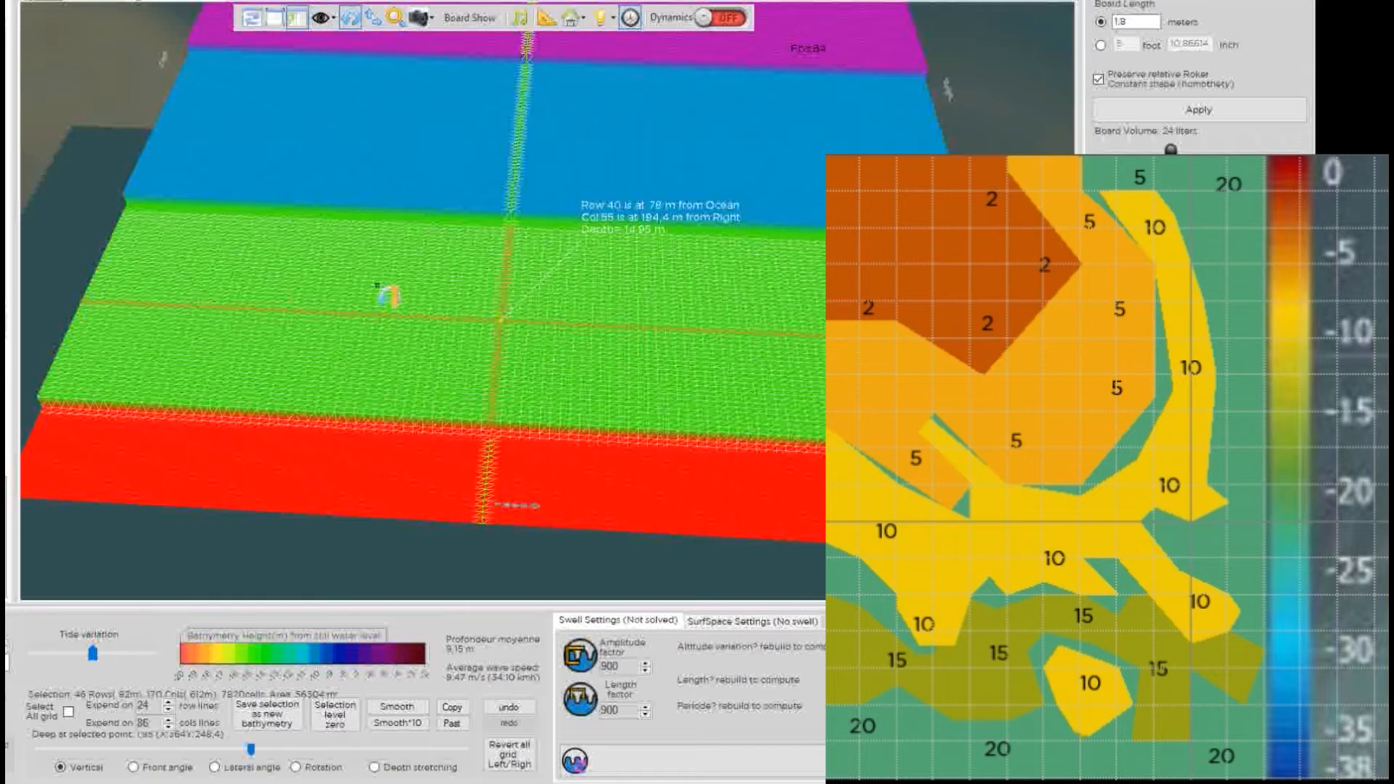
click(436, 313)
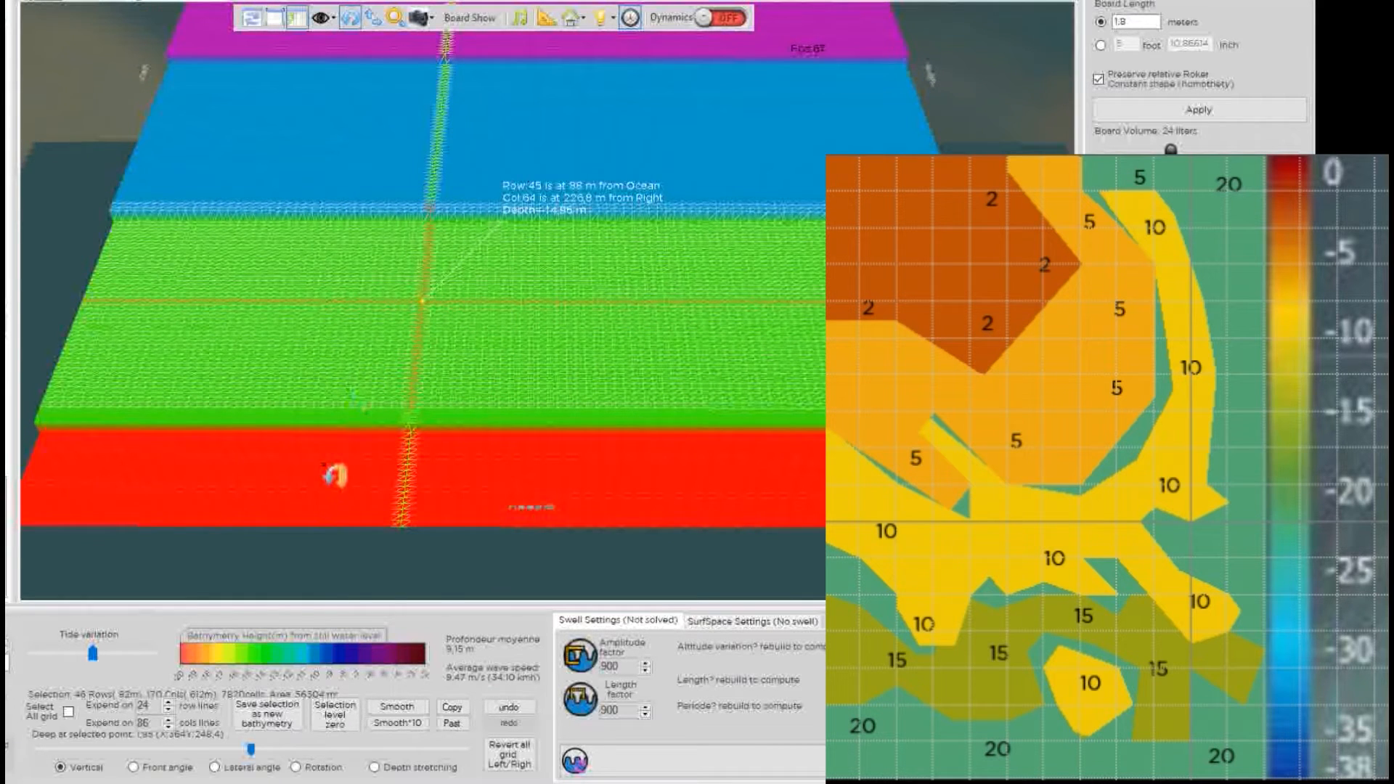
click(306, 487)
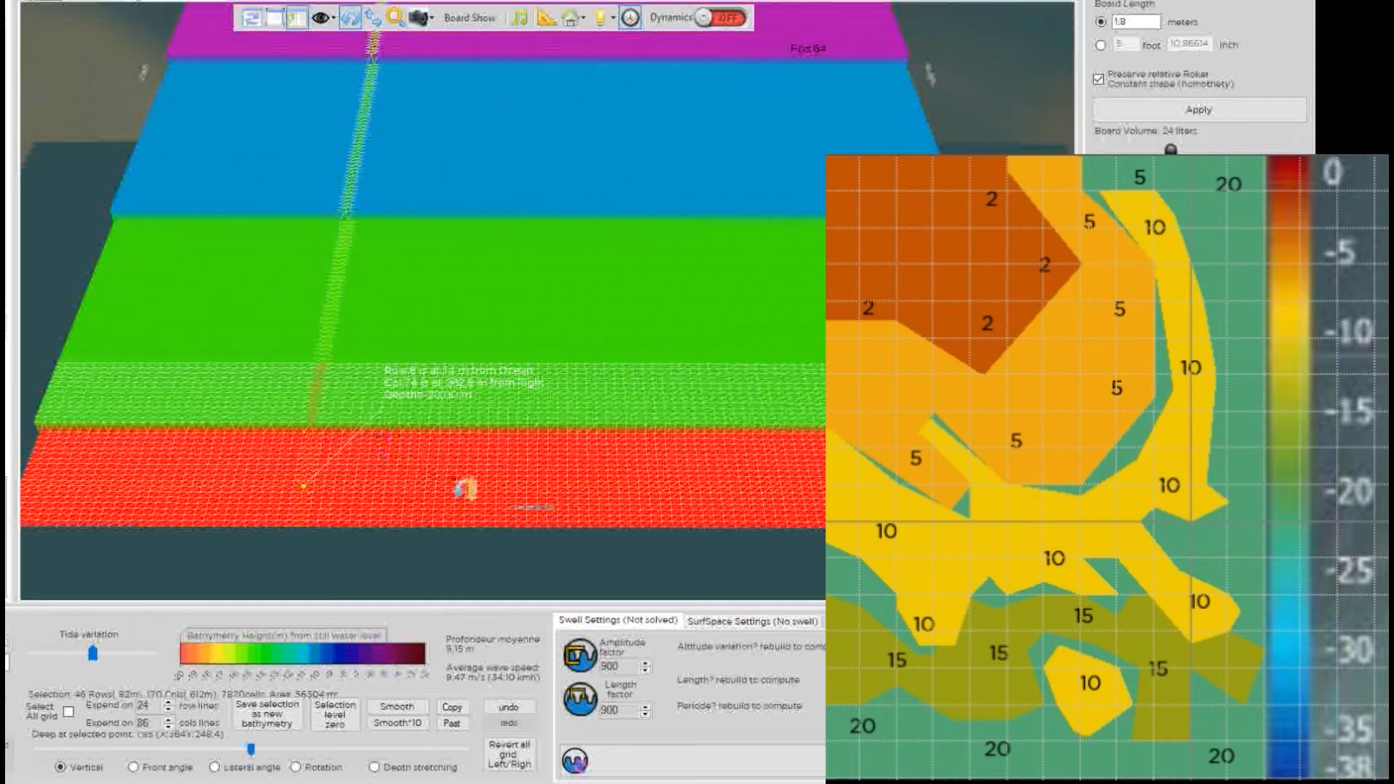
click(476, 486)
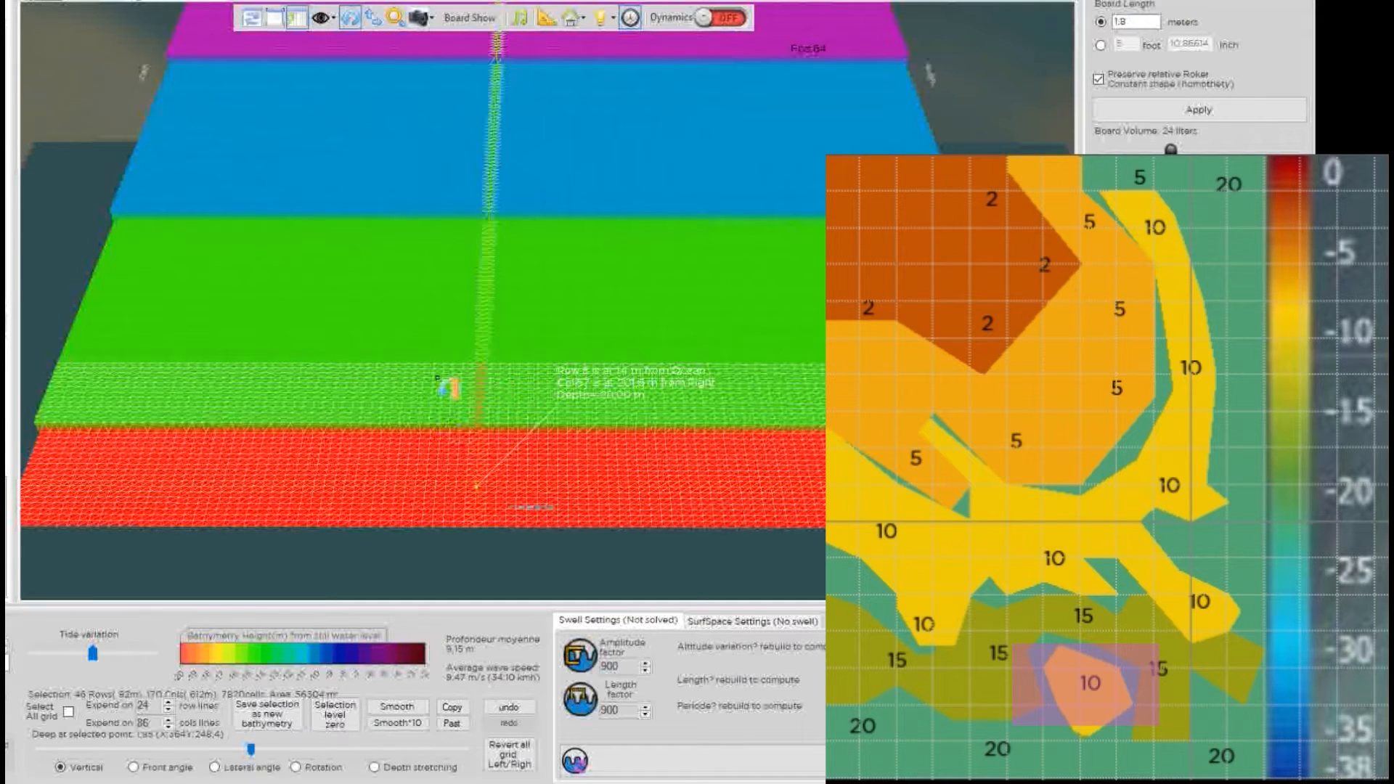
click(537, 141)
drag(534, 138, 491, 112)
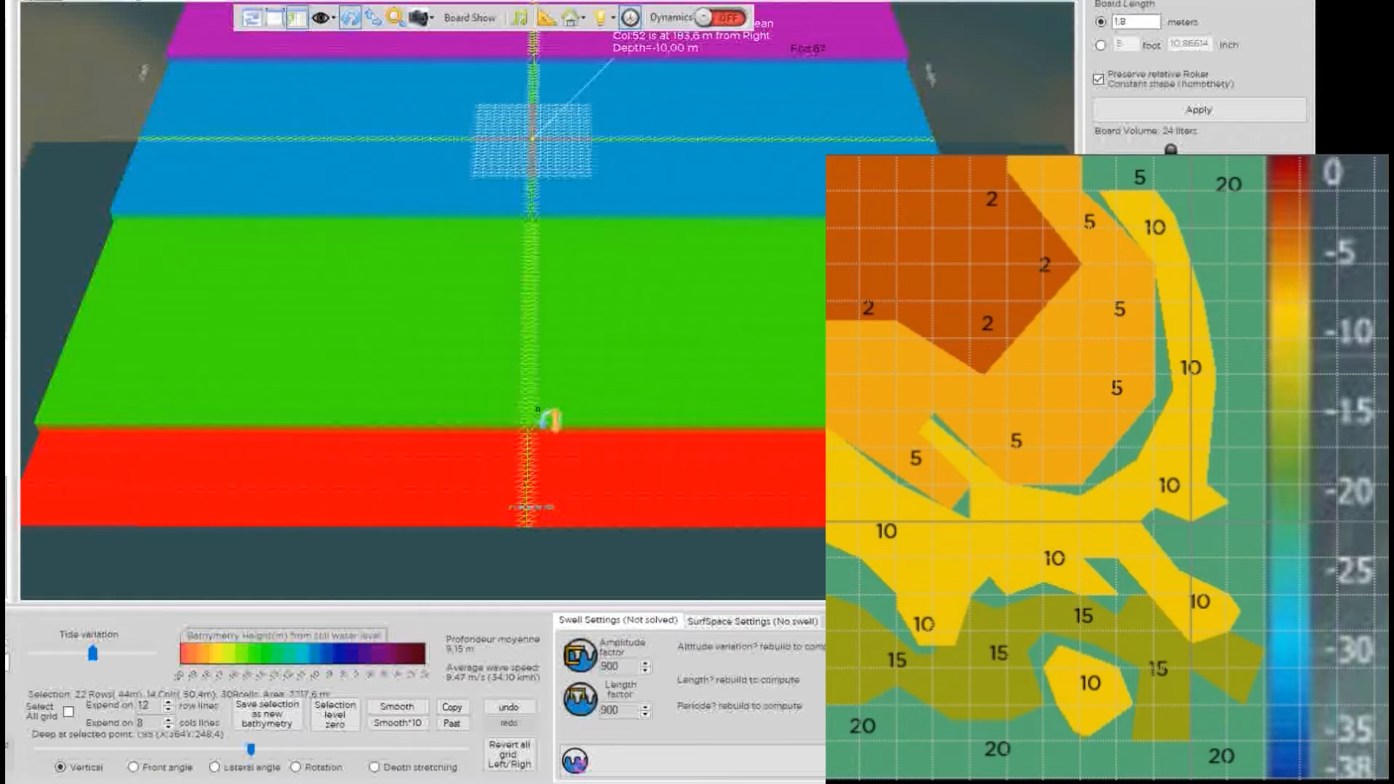
Paste a 10 m-deep square block near the middle of the green zone.
click(556, 410)
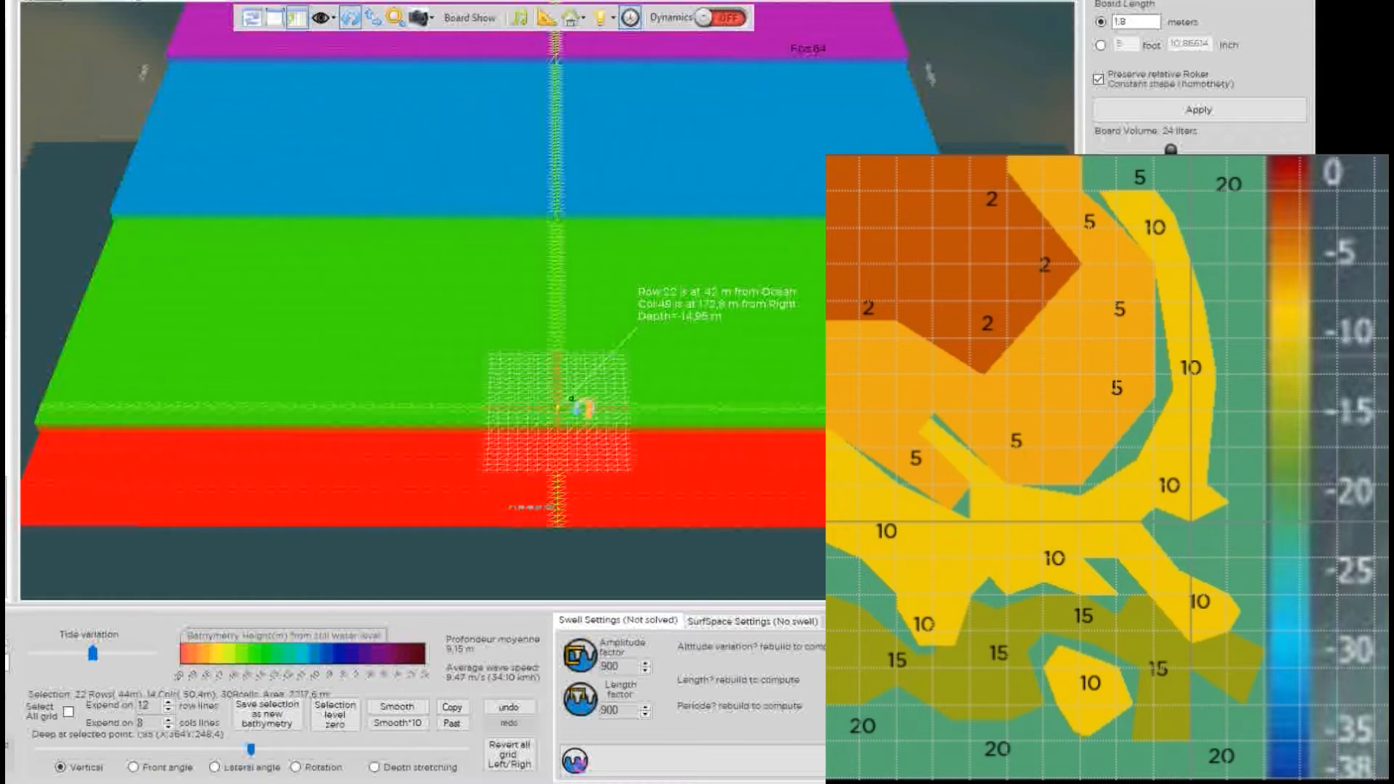
click(576, 390)
click(574, 369)
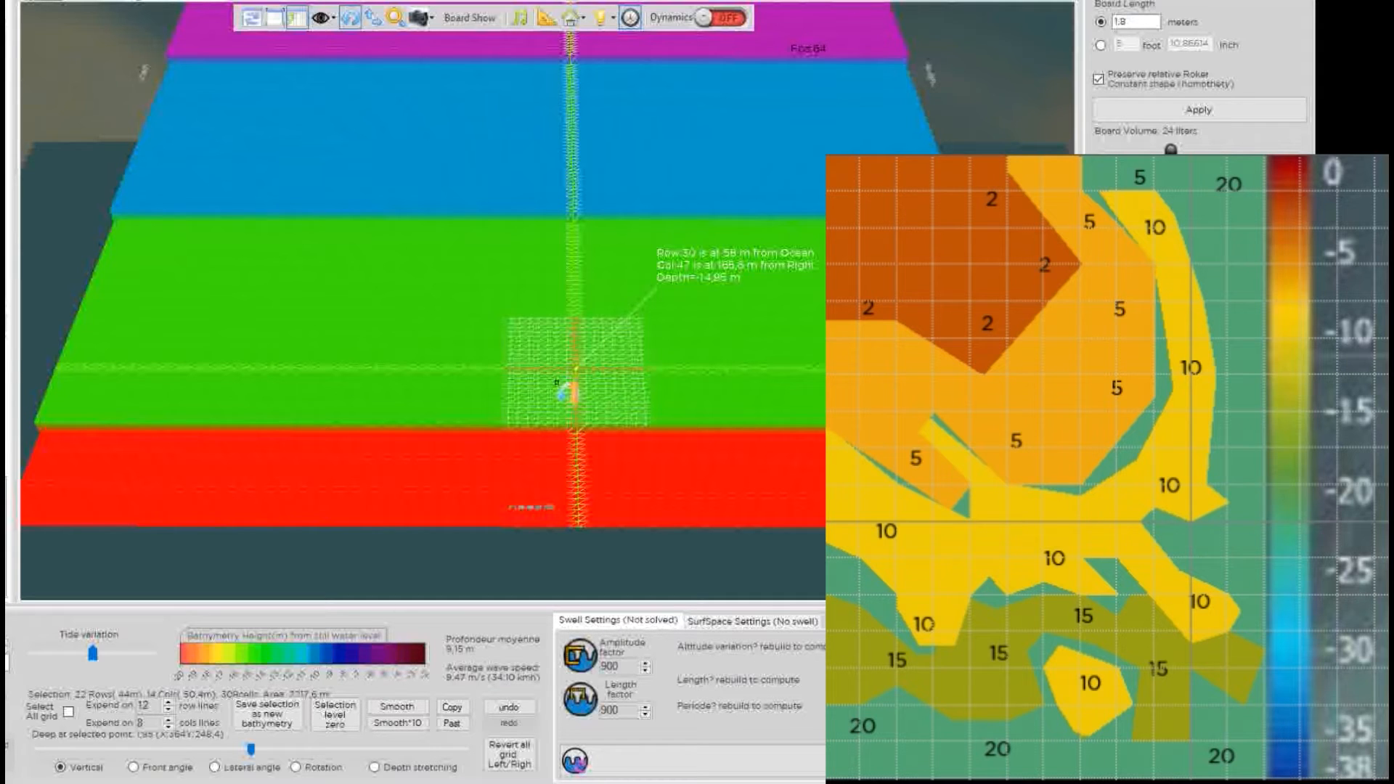
key(ctrl+v)
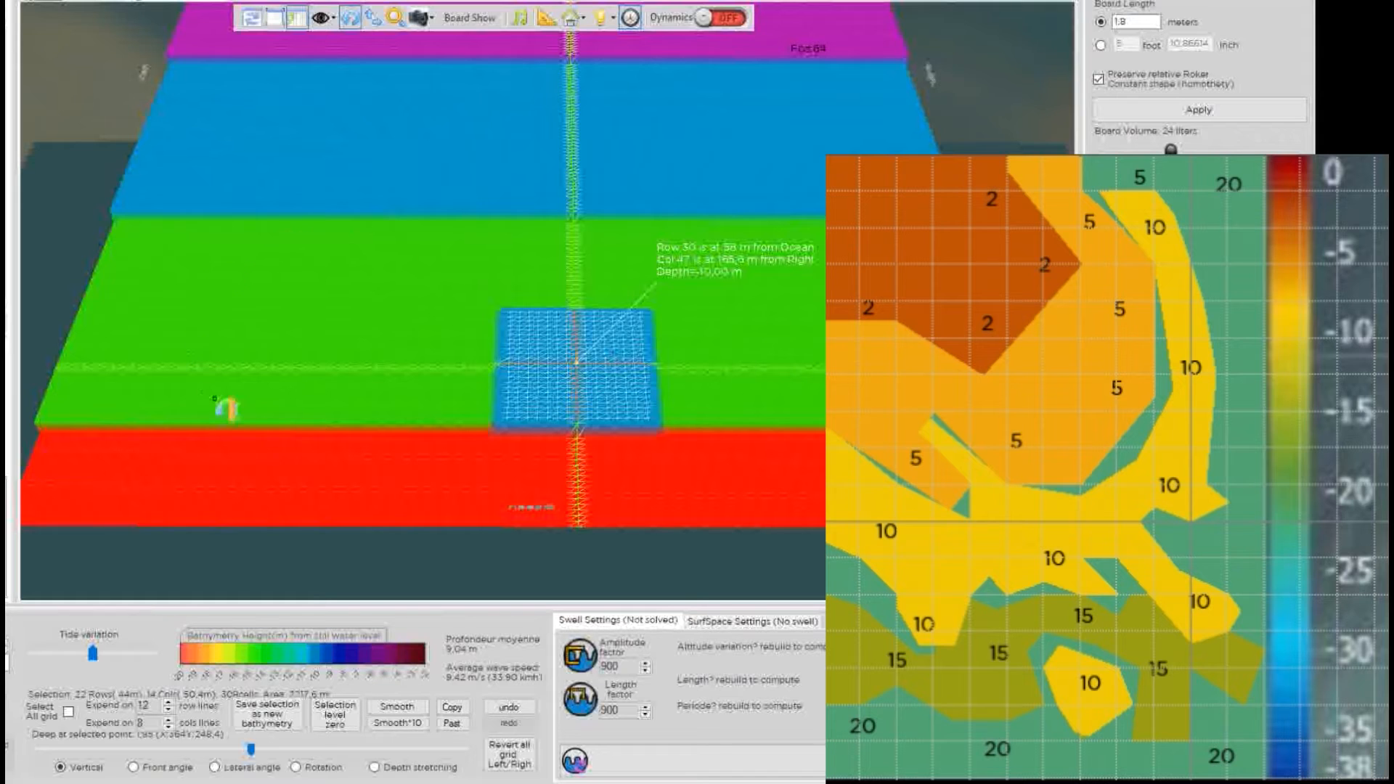
Stamp 10 m depth at the left blue-green boundary, pushing the blue into the green.
click(252, 170)
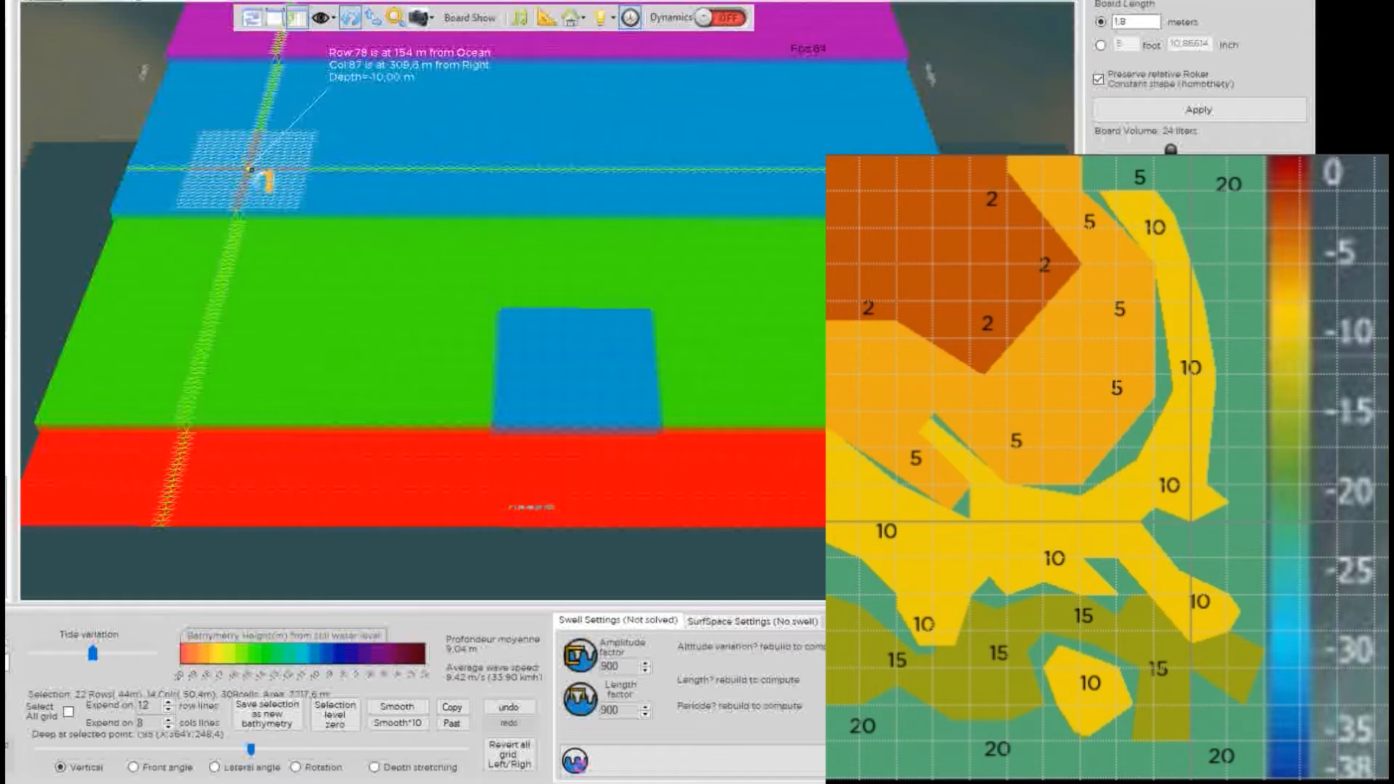
click(252, 185)
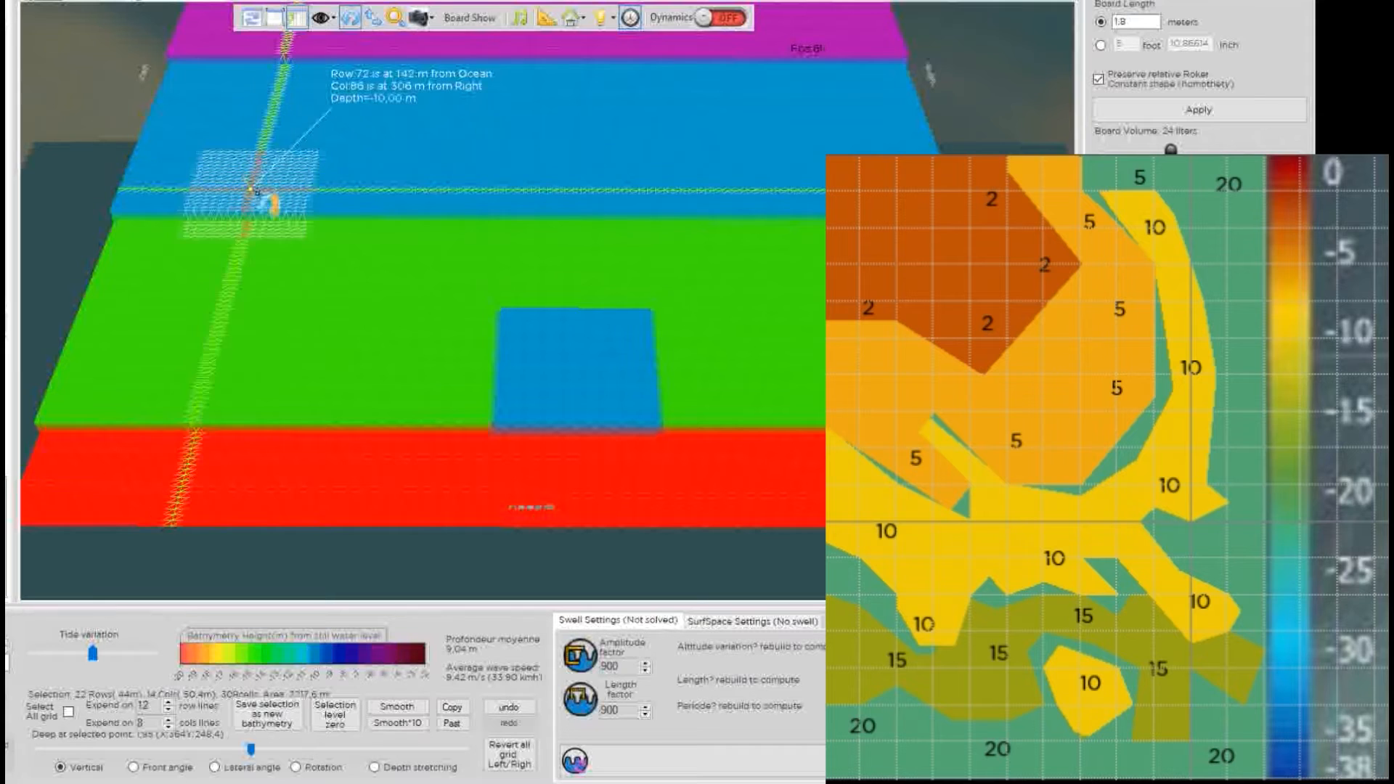
click(256, 193)
click(260, 201)
click(263, 206)
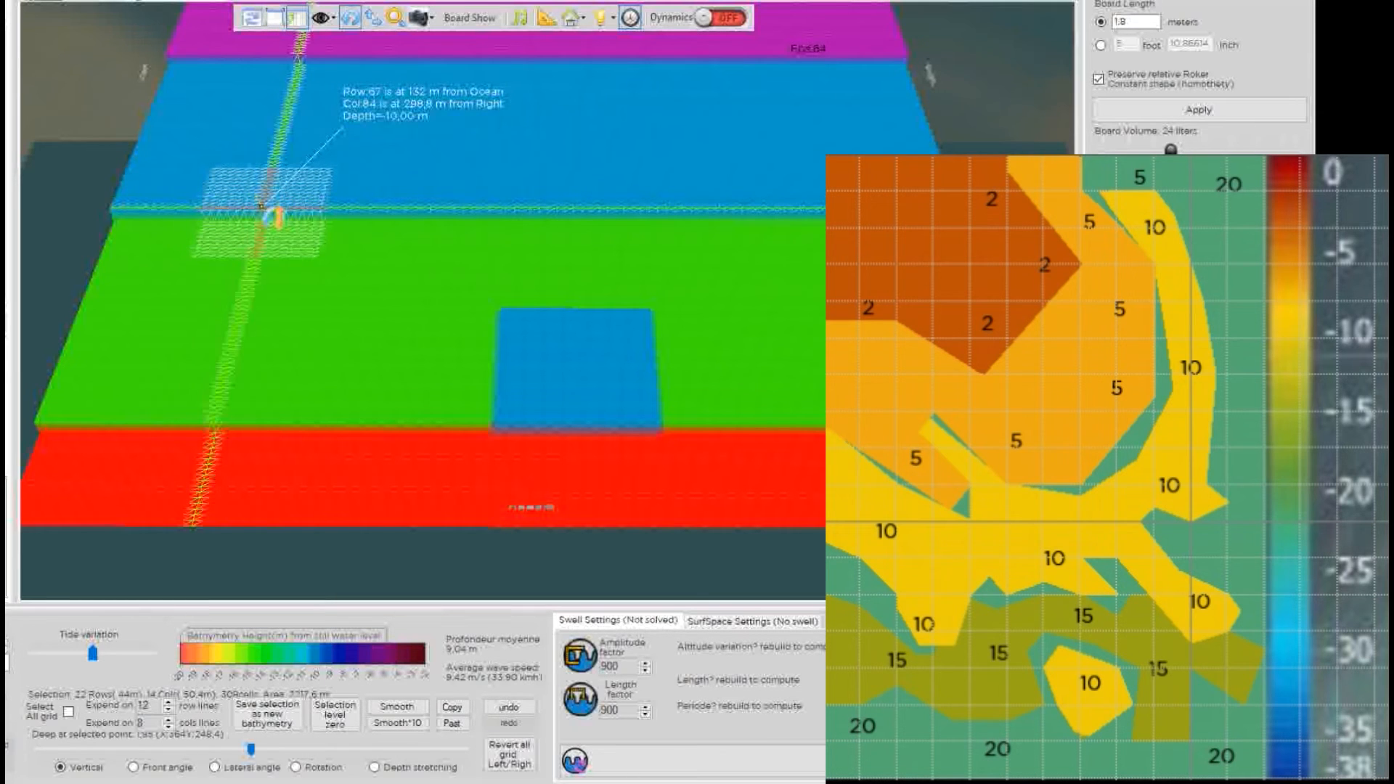
click(262, 209)
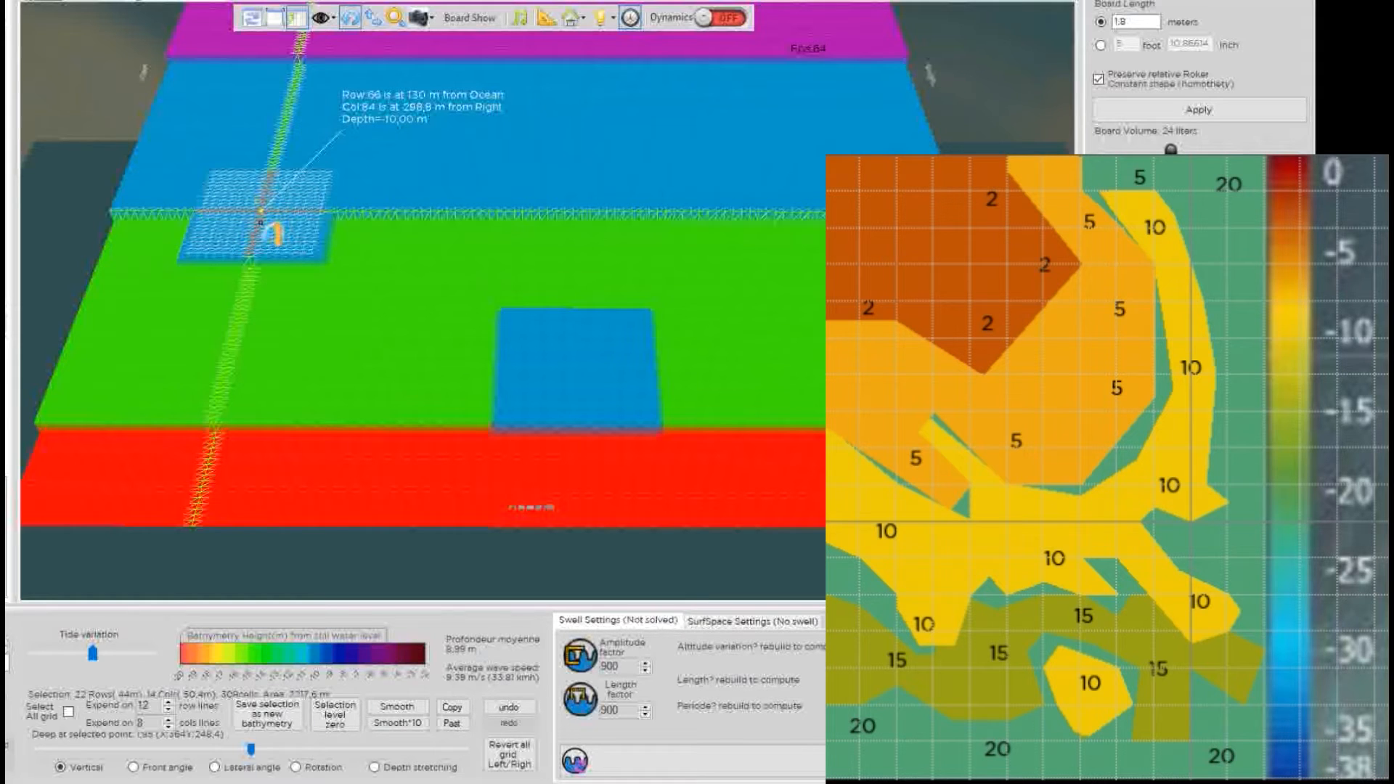
click(258, 222)
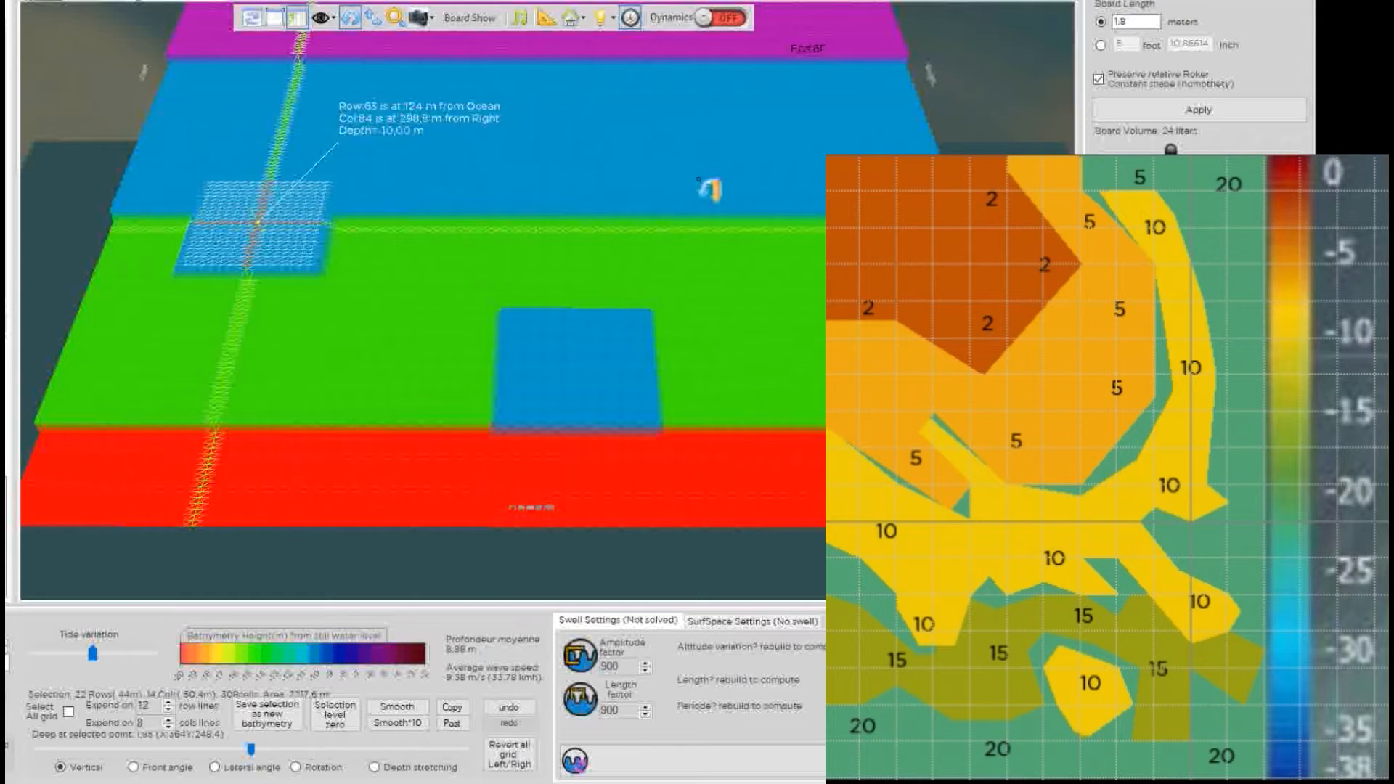
Add a 10 m patch on the right blue-green edge, undo it, and paint a blue staircase there instead.
click(715, 182)
click(719, 172)
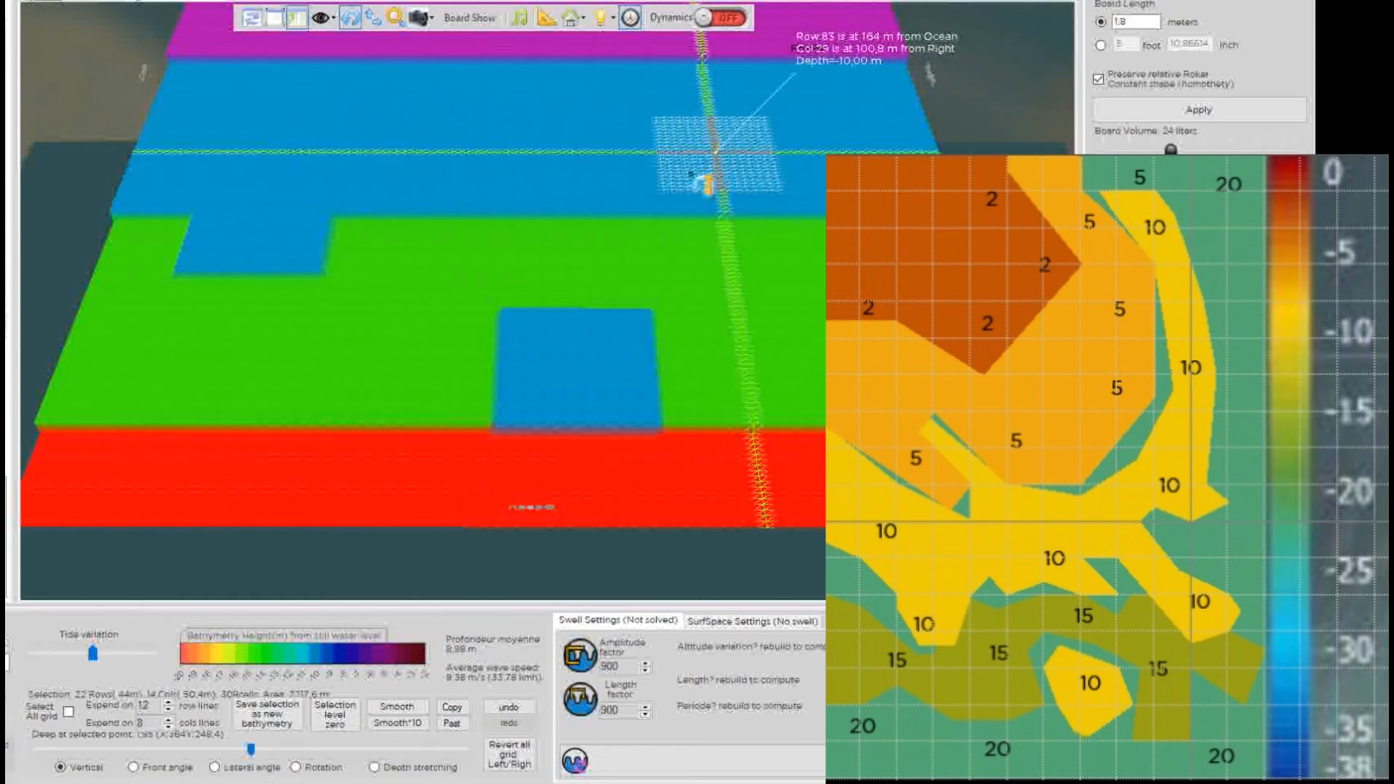
scroll(703, 185, down, 1)
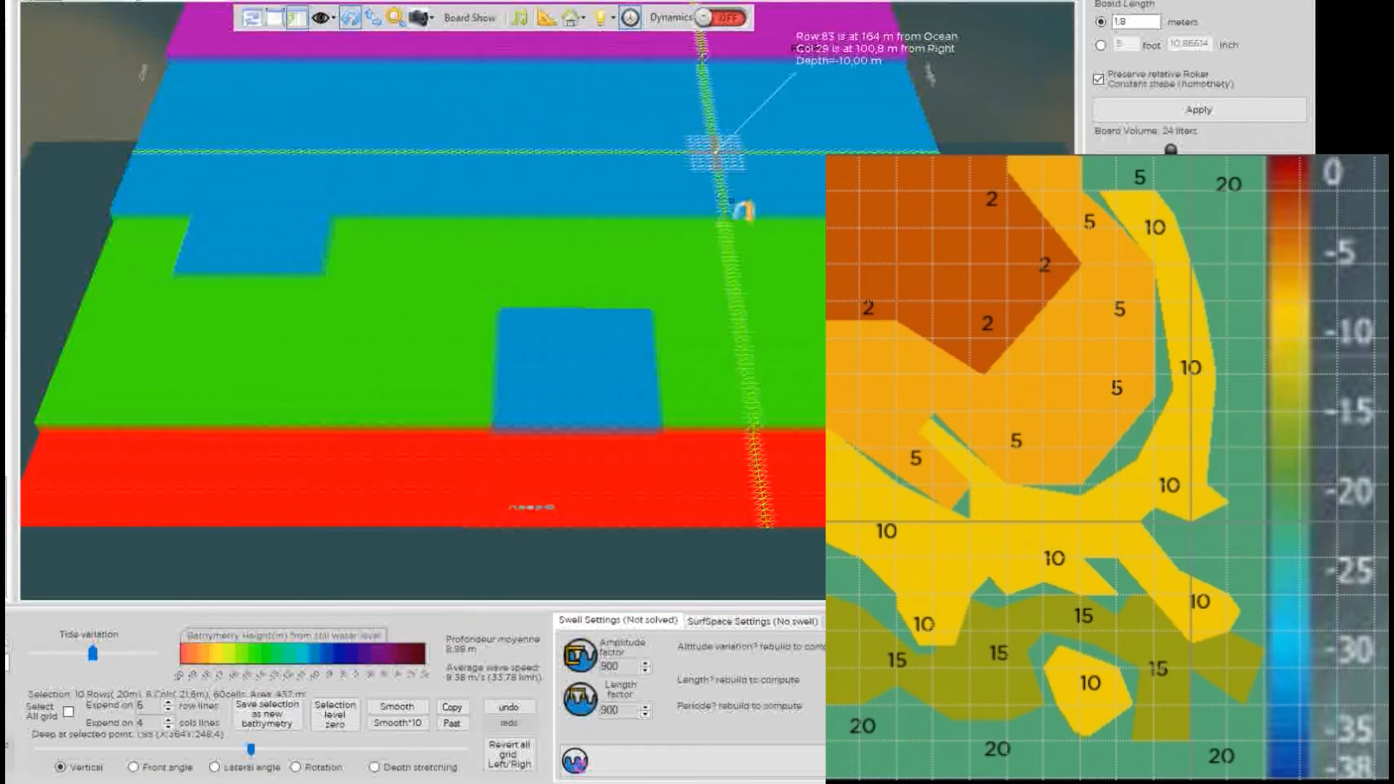
click(748, 218)
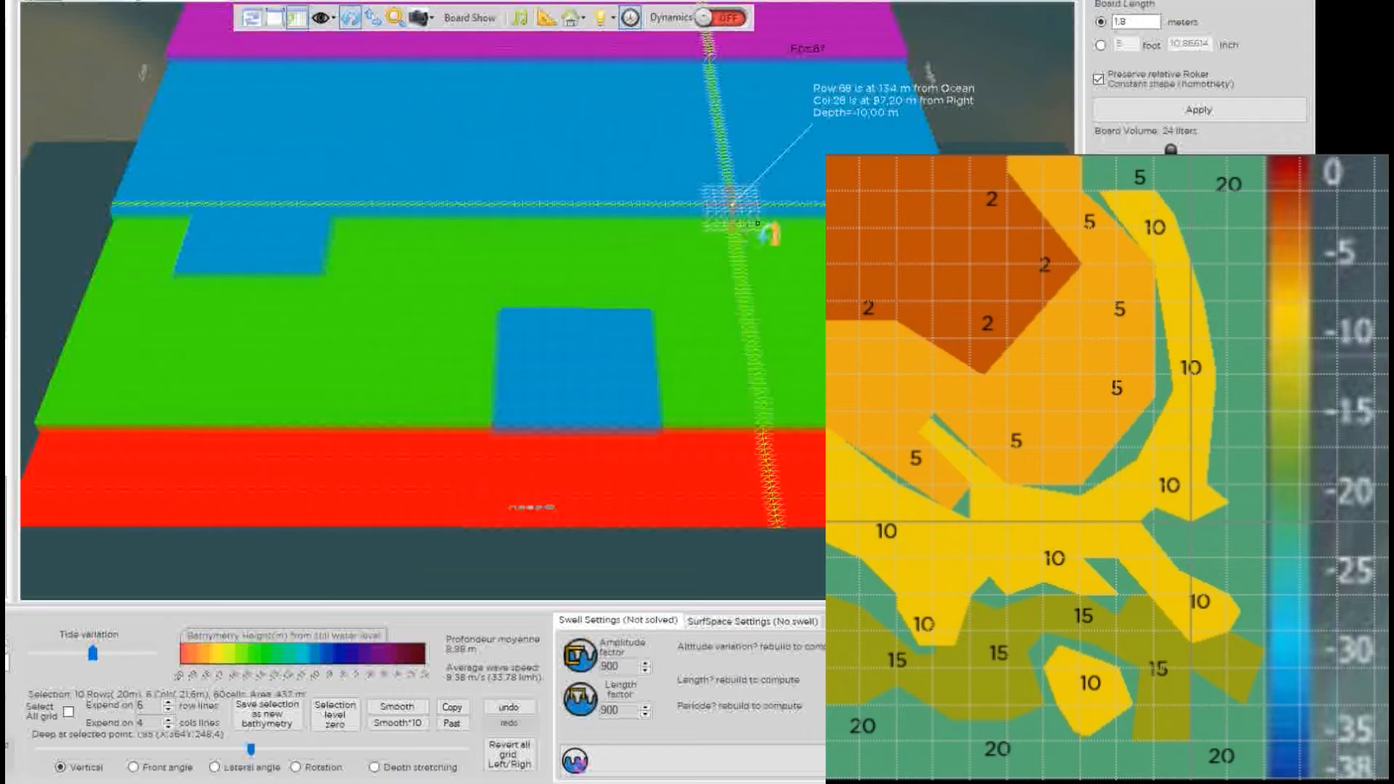
key(ctrl+v)
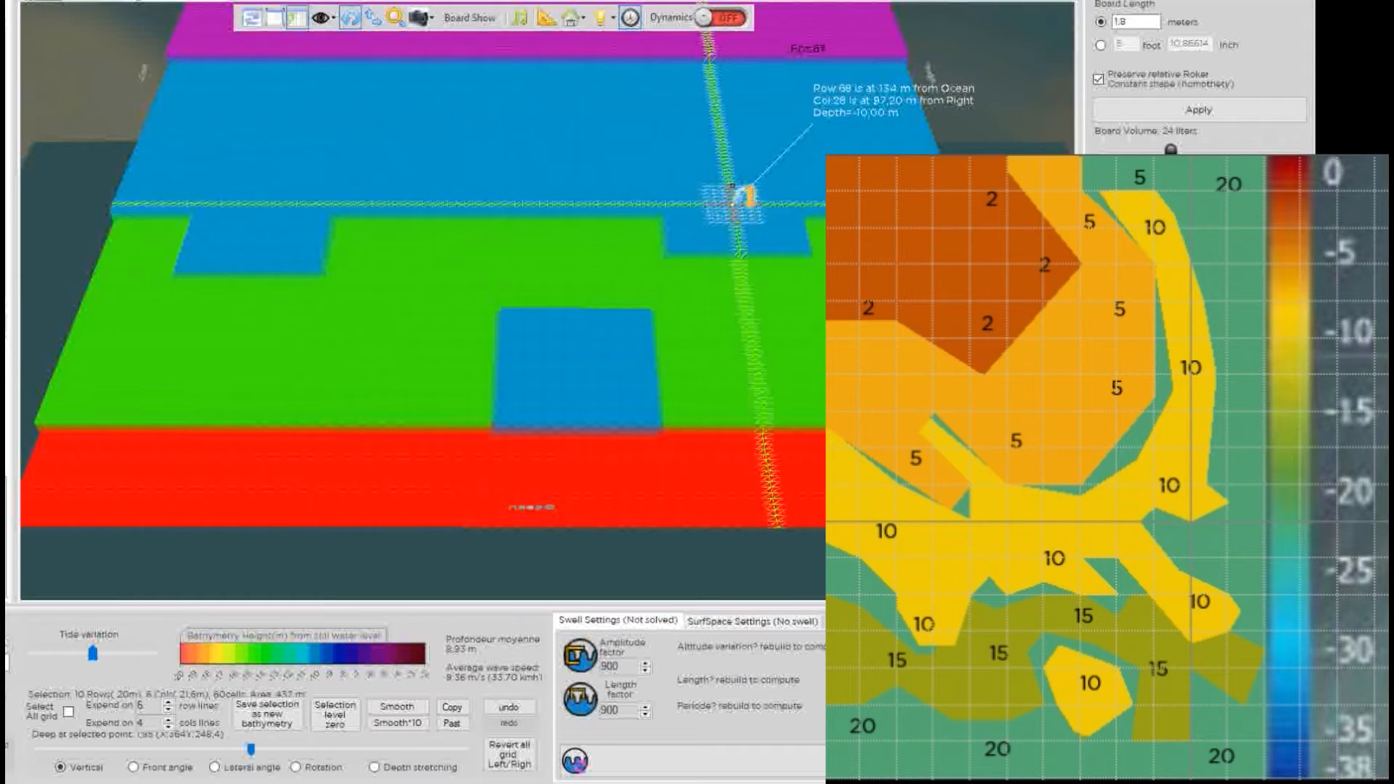
click(509, 708)
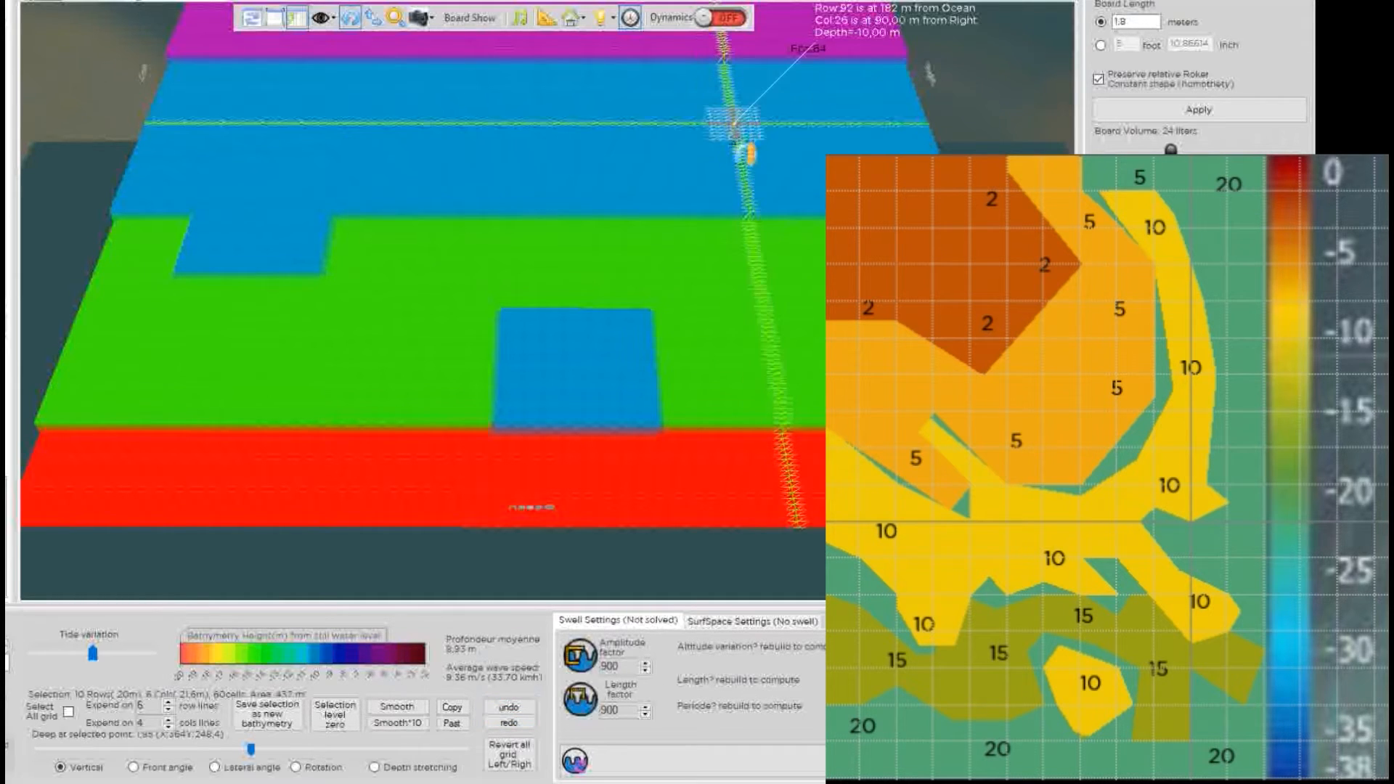
mouse_move(786, 230)
mouse_down()
mouse_move(818, 268)
mouse_move(816, 290)
mouse_up()
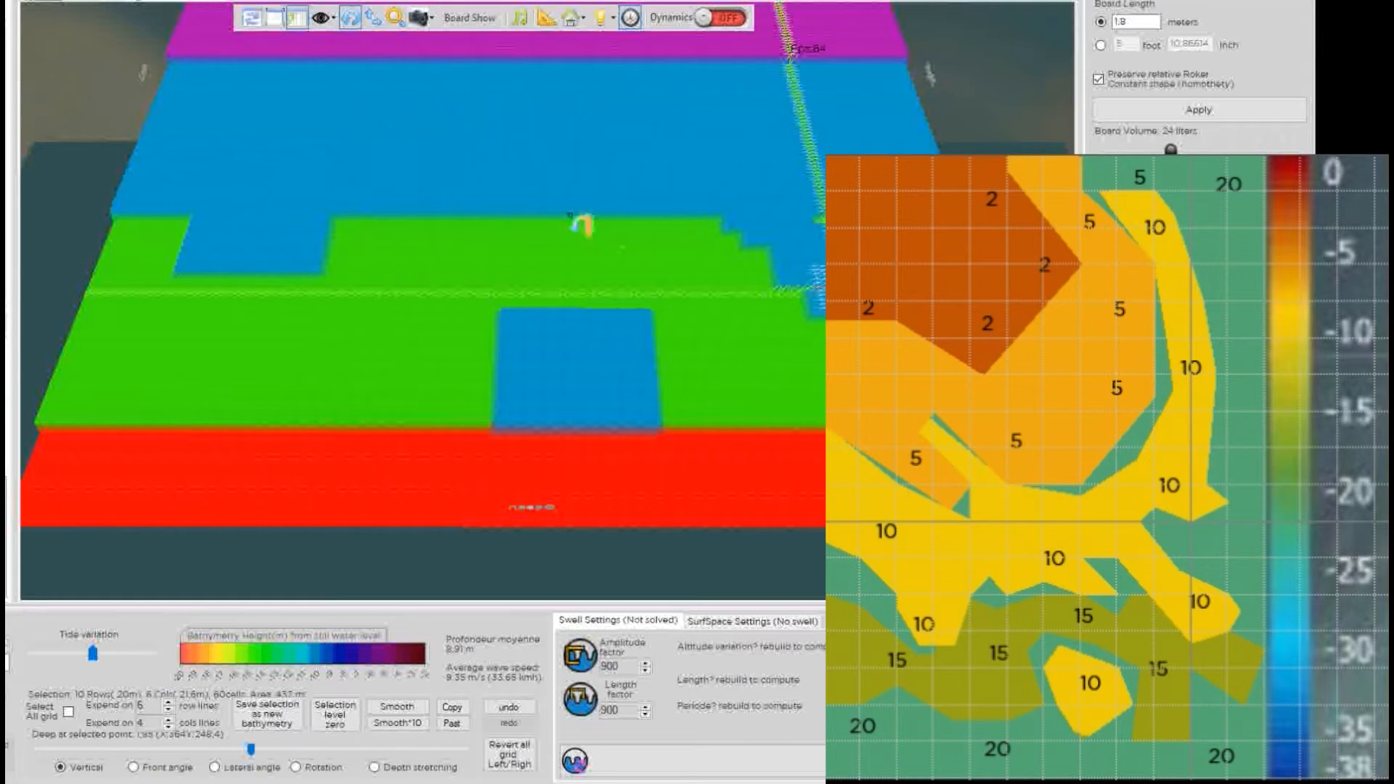
Paste more 10 m patches along the green edge to make it jagged and notched.
click(425, 218)
click(628, 218)
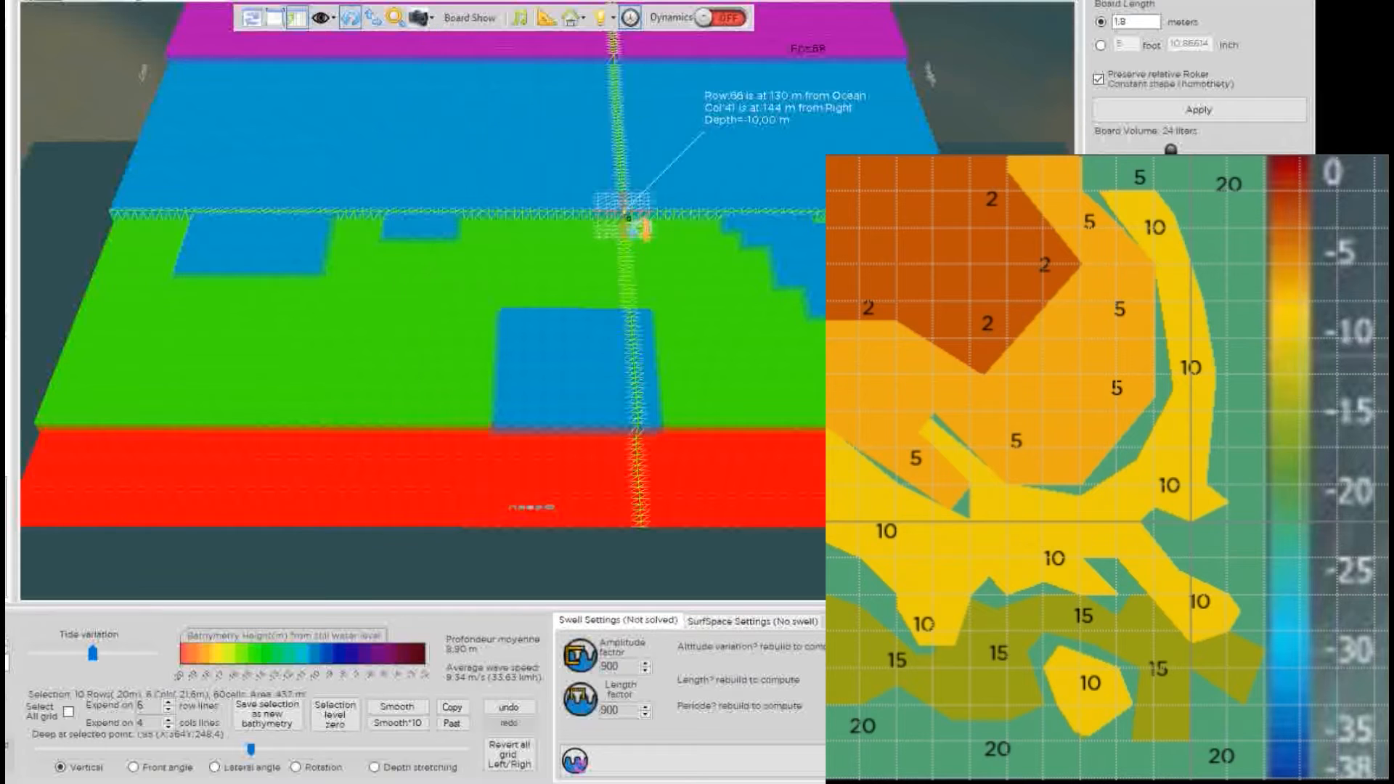
key(ctrl+v)
click(656, 240)
key(ctrl+v)
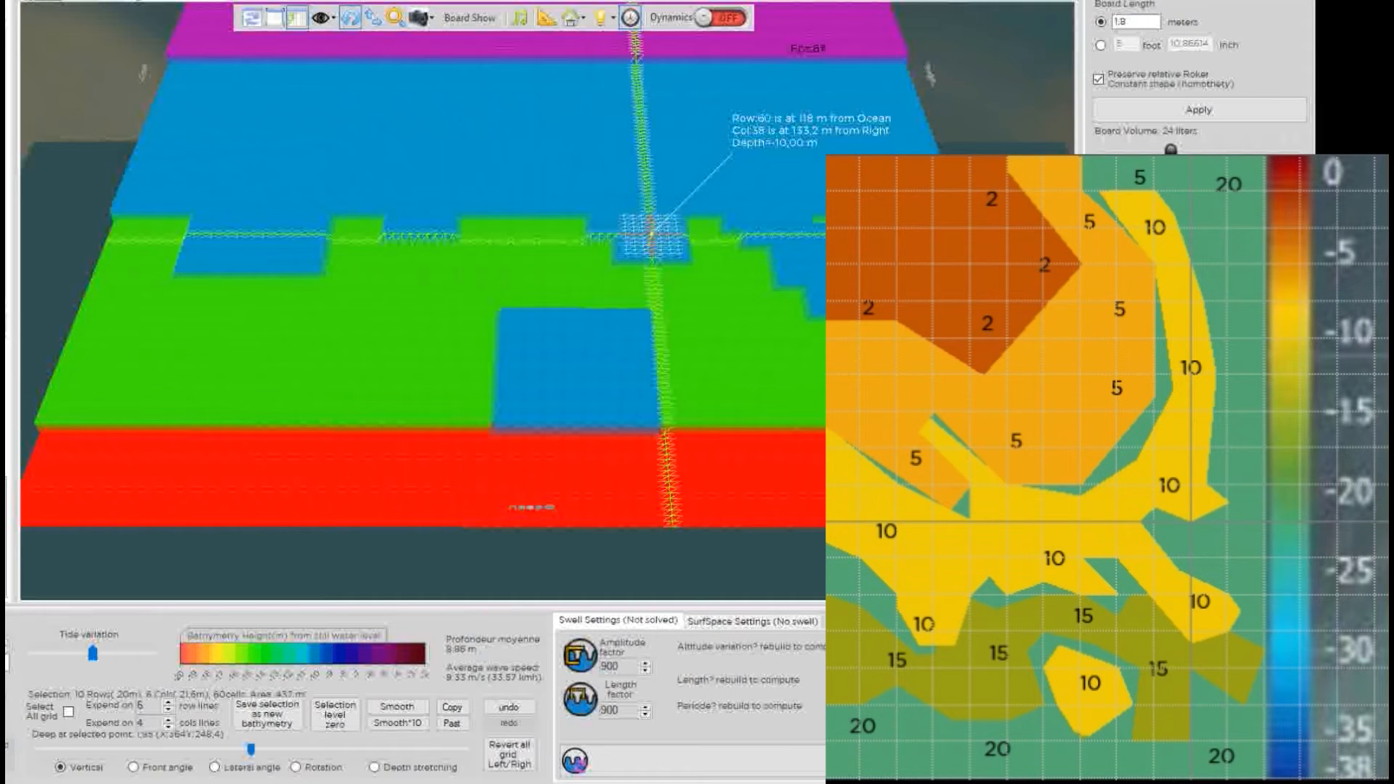
click(998, 498)
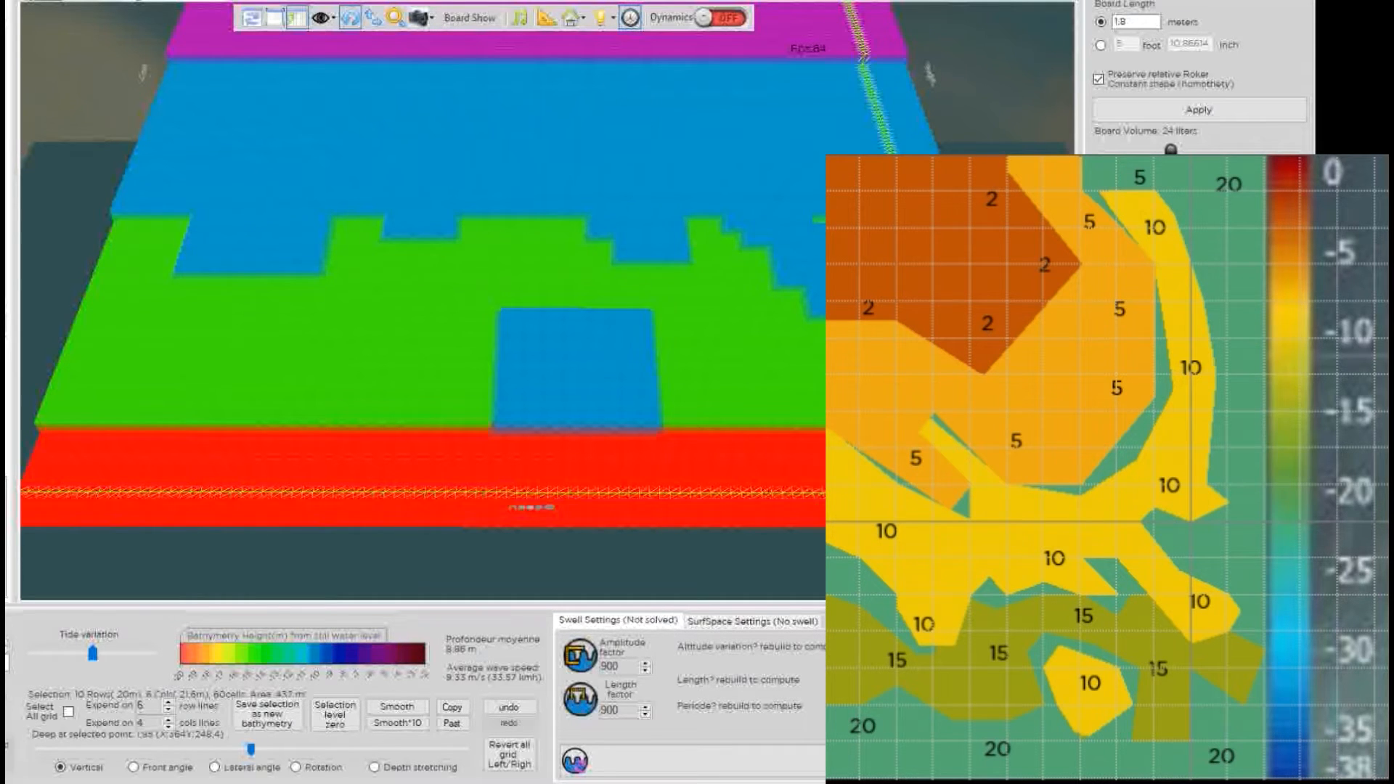
double_click(798, 236)
Paint green depth up the grid's right edge, covering the blue bulge.
click(363, 223)
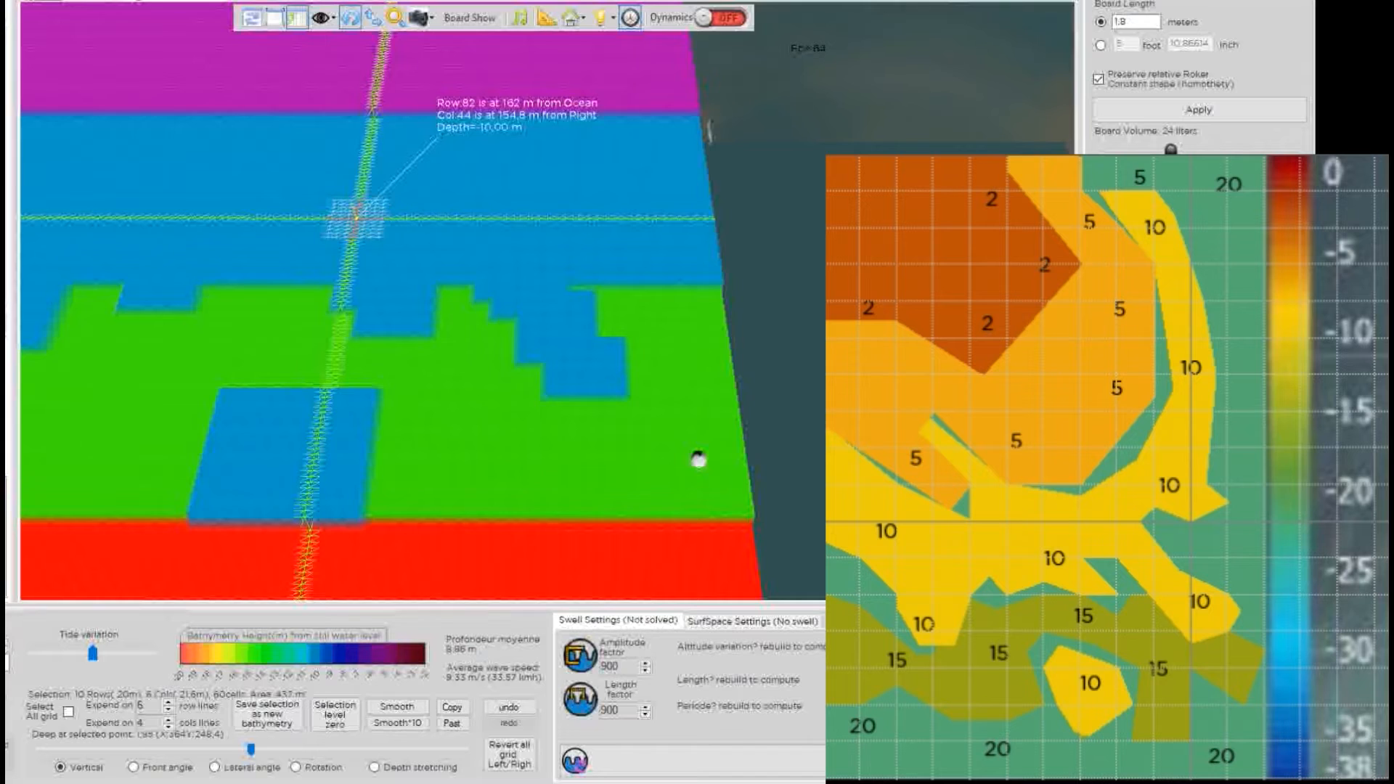
scroll(432, 202, down, 5)
click(612, 319)
mouse_move(621, 327)
mouse_down()
mouse_move(634, 252)
mouse_move(617, 52)
mouse_up()
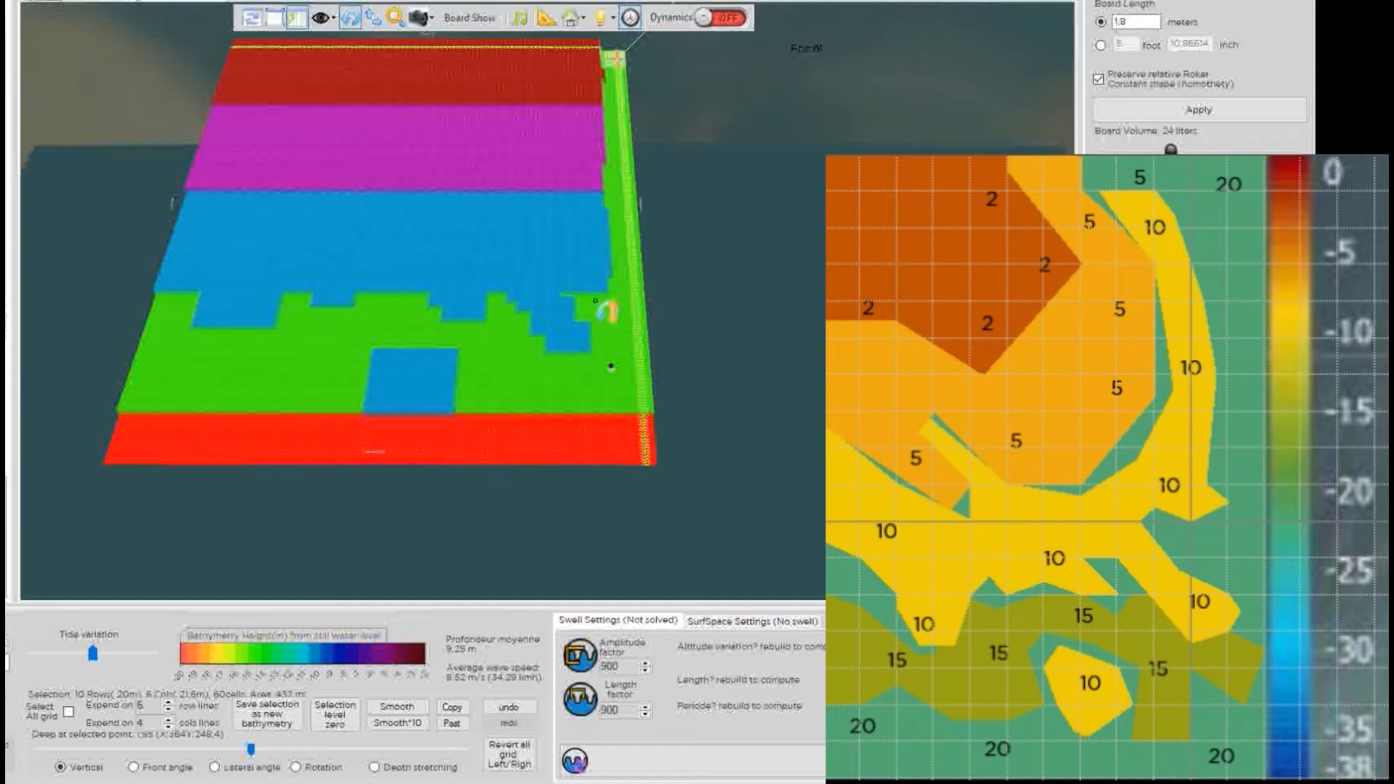
click(583, 295)
click(561, 278)
click(610, 289)
click(598, 123)
click(602, 95)
click(600, 55)
click(595, 45)
click(595, 70)
click(338, 151)
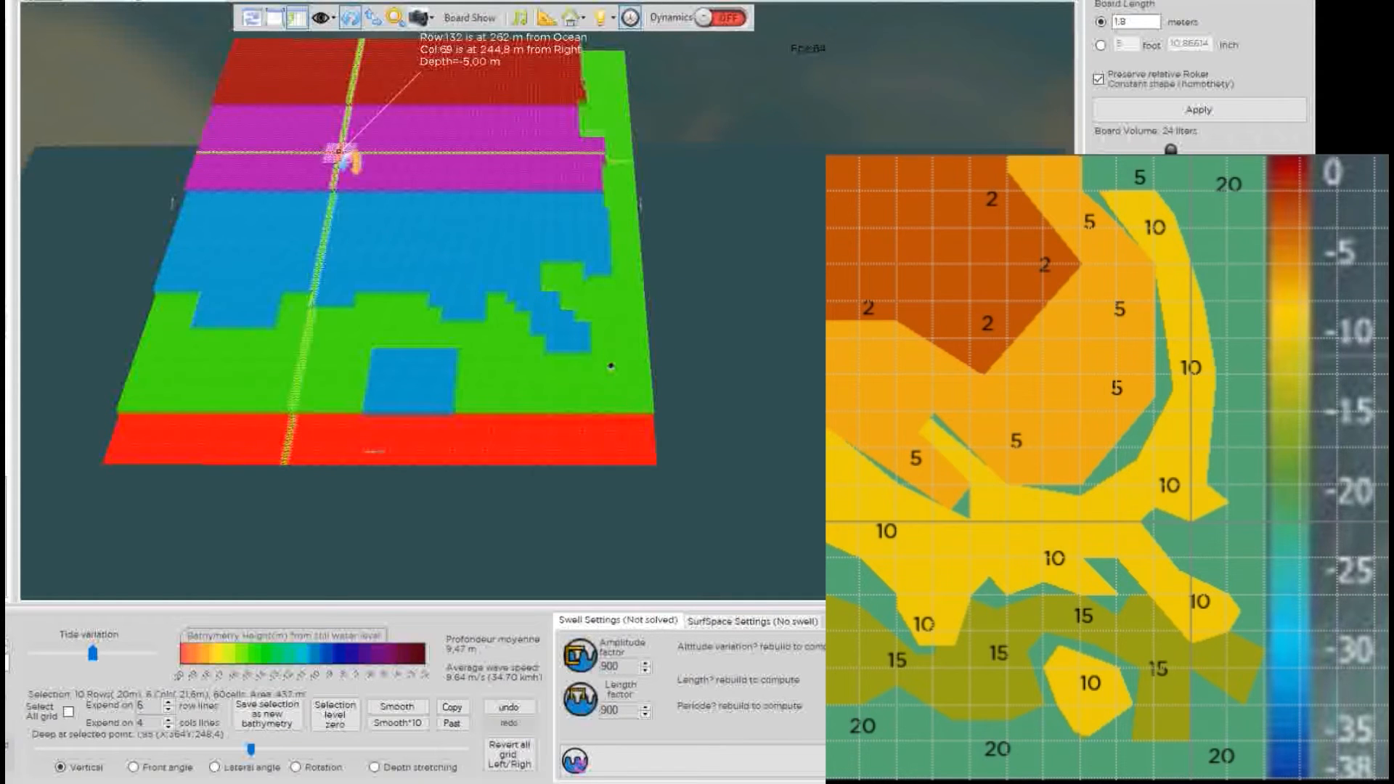
Reshape the magenta zone into the blue and extend the dark-red shallows into curved areas.
click(277, 136)
mouse_move(218, 196)
mouse_down()
mouse_move(271, 245)
mouse_move(265, 233)
mouse_move(320, 186)
mouse_move(380, 218)
mouse_move(418, 204)
mouse_move(349, 193)
mouse_up()
click(520, 221)
mouse_move(517, 195)
mouse_down()
mouse_move(554, 133)
mouse_move(571, 53)
mouse_move(561, 182)
mouse_move(592, 146)
mouse_move(617, 159)
mouse_up()
click(618, 308)
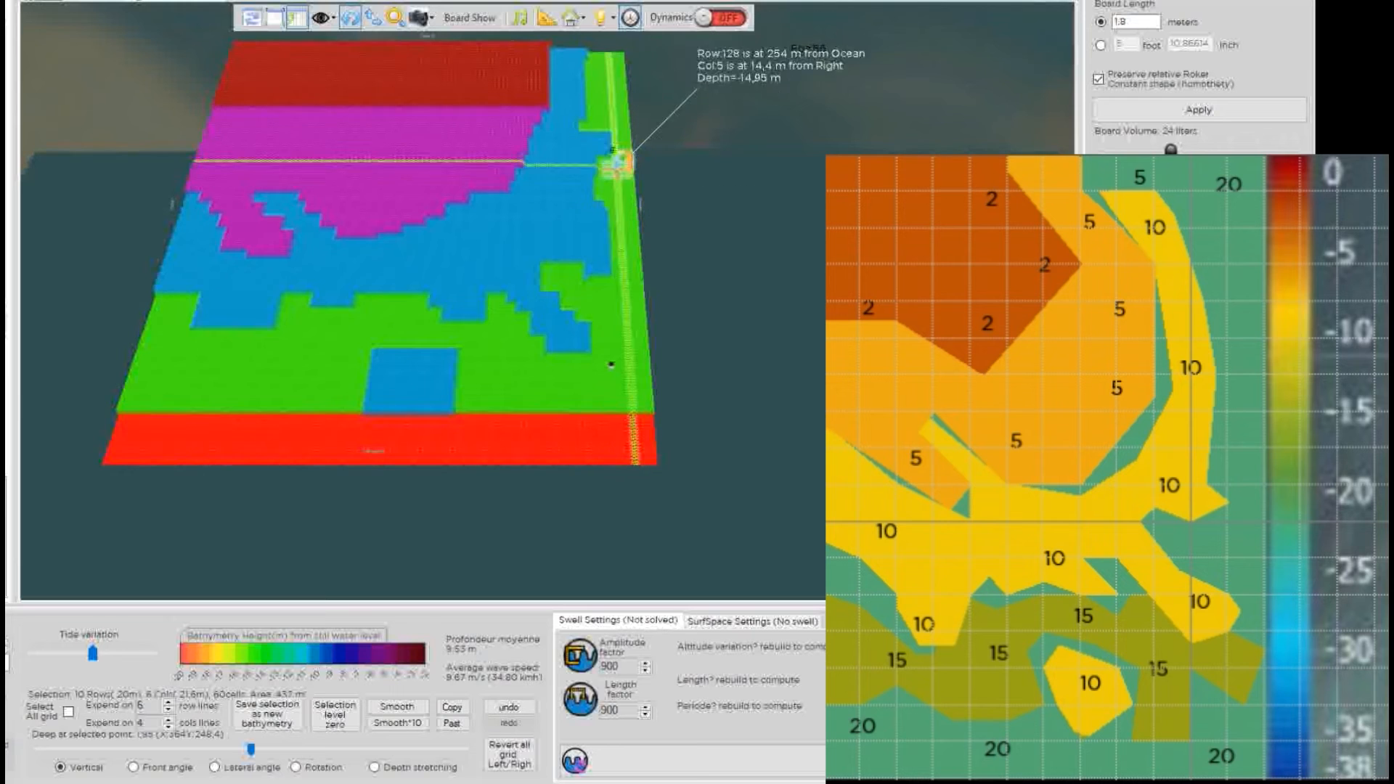
click(311, 77)
mouse_move(289, 106)
mouse_down()
mouse_move(349, 149)
mouse_move(399, 125)
mouse_move(394, 109)
mouse_move(339, 114)
mouse_move(381, 89)
mouse_up()
mouse_move(501, 177)
mouse_down()
mouse_move(530, 125)
mouse_move(520, 58)
mouse_move(547, 69)
mouse_move(548, 88)
mouse_up()
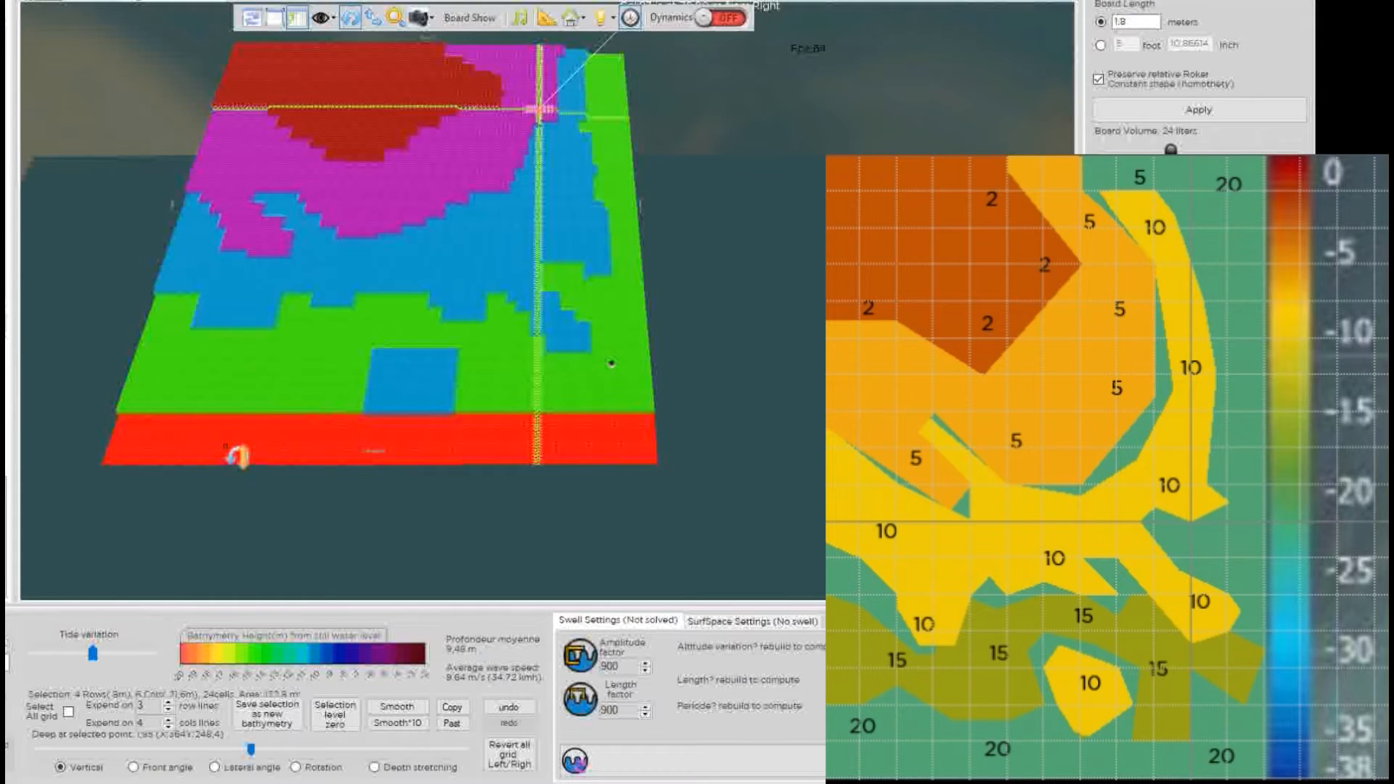
Paint red depth bumps rising into the green band on the left and further right.
click(220, 444)
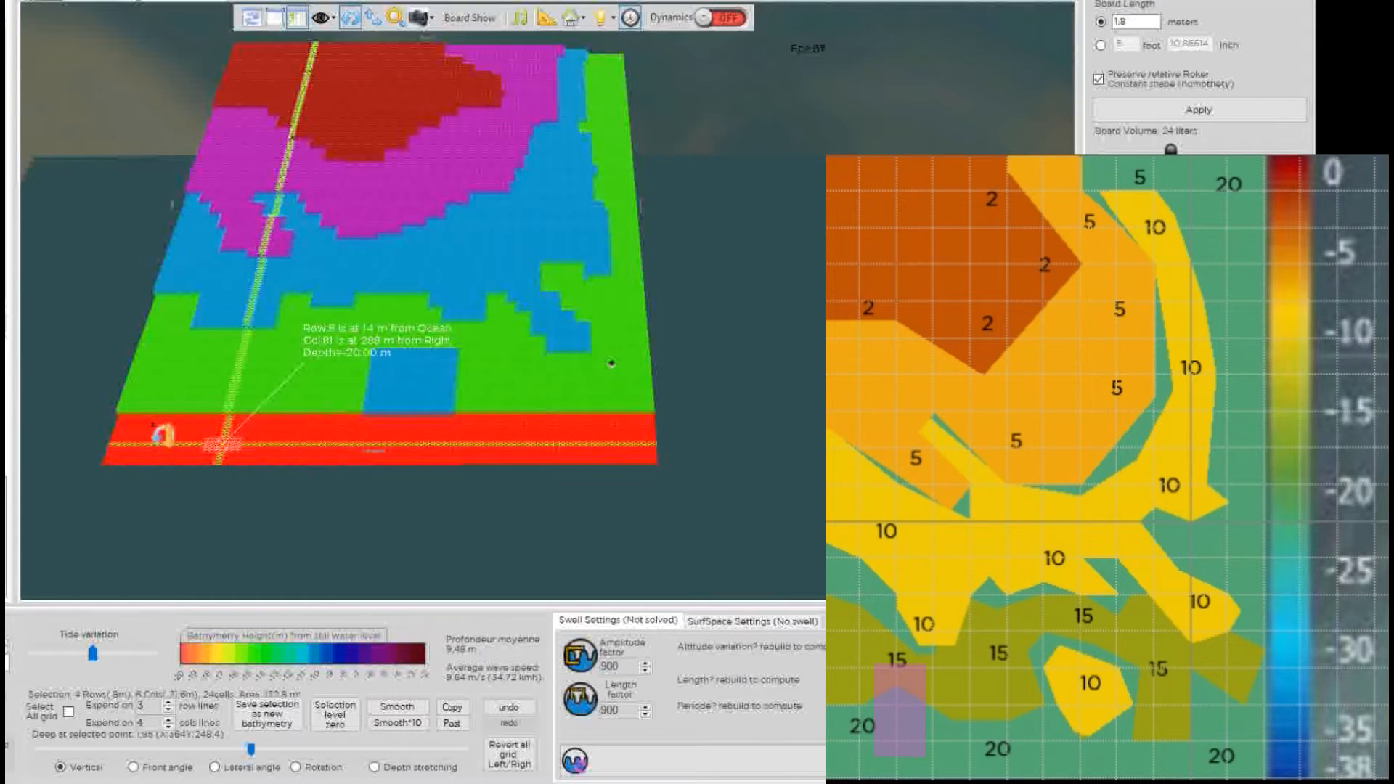
mouse_move(213, 406)
mouse_down()
mouse_move(240, 391)
mouse_move(249, 427)
mouse_up()
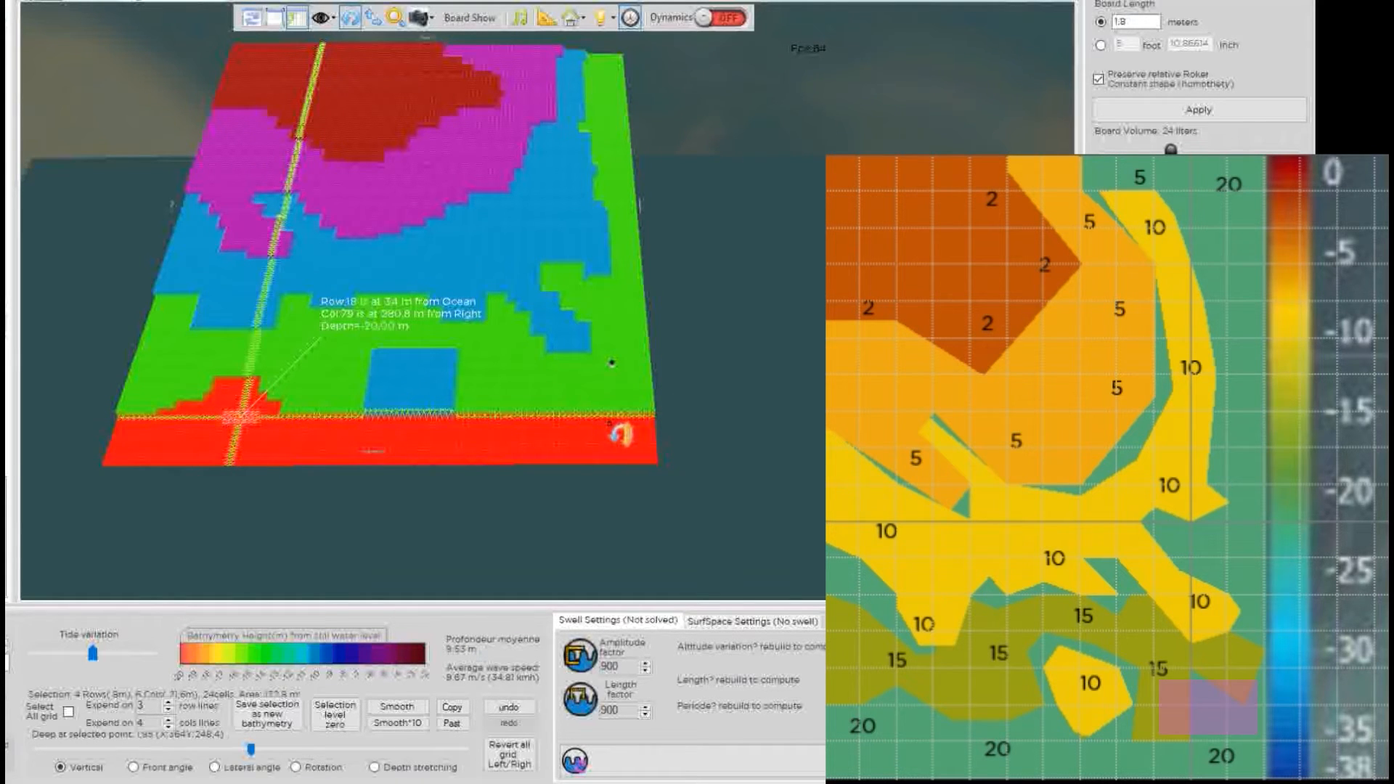
mouse_move(580, 414)
mouse_down()
mouse_move(537, 382)
mouse_move(537, 415)
mouse_move(574, 420)
mouse_up()
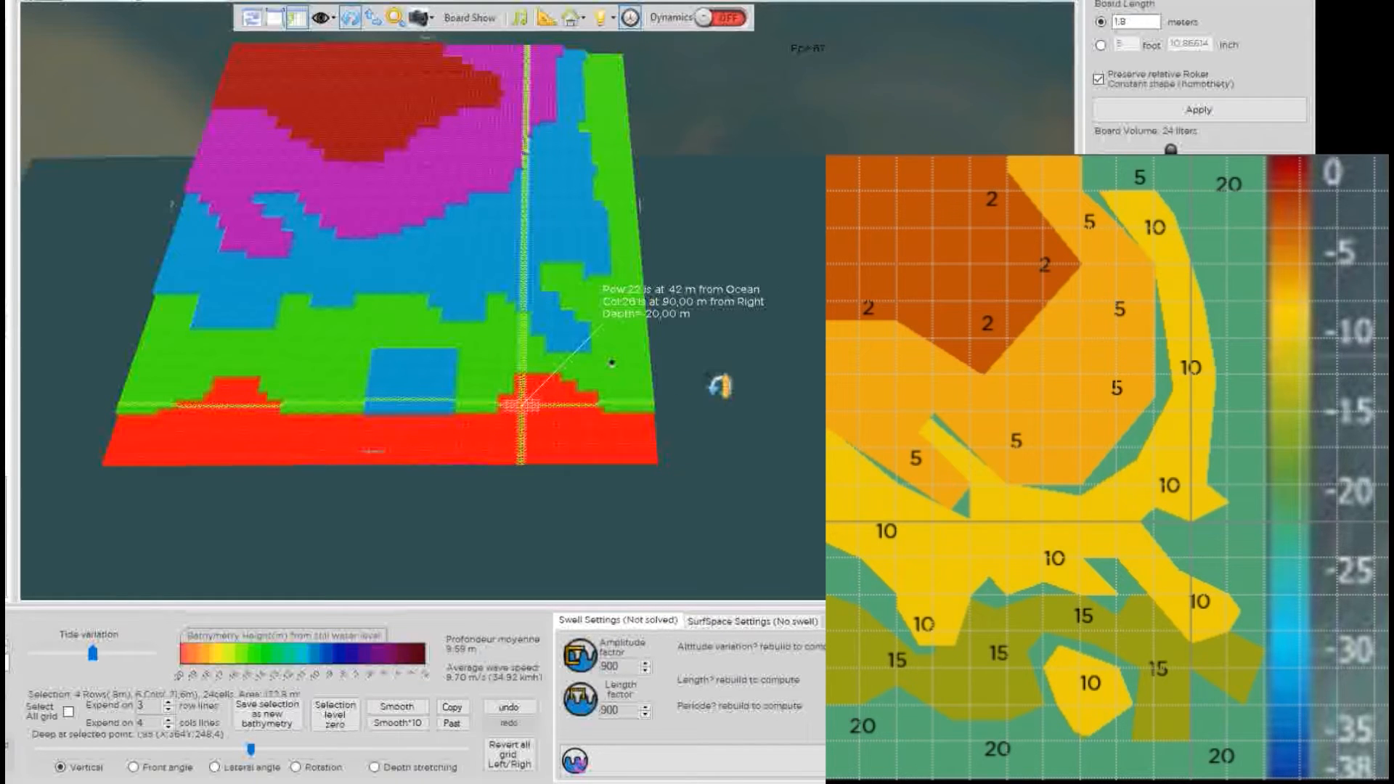
scroll(483, 166, down, 2)
scroll(472, 175, up, 1)
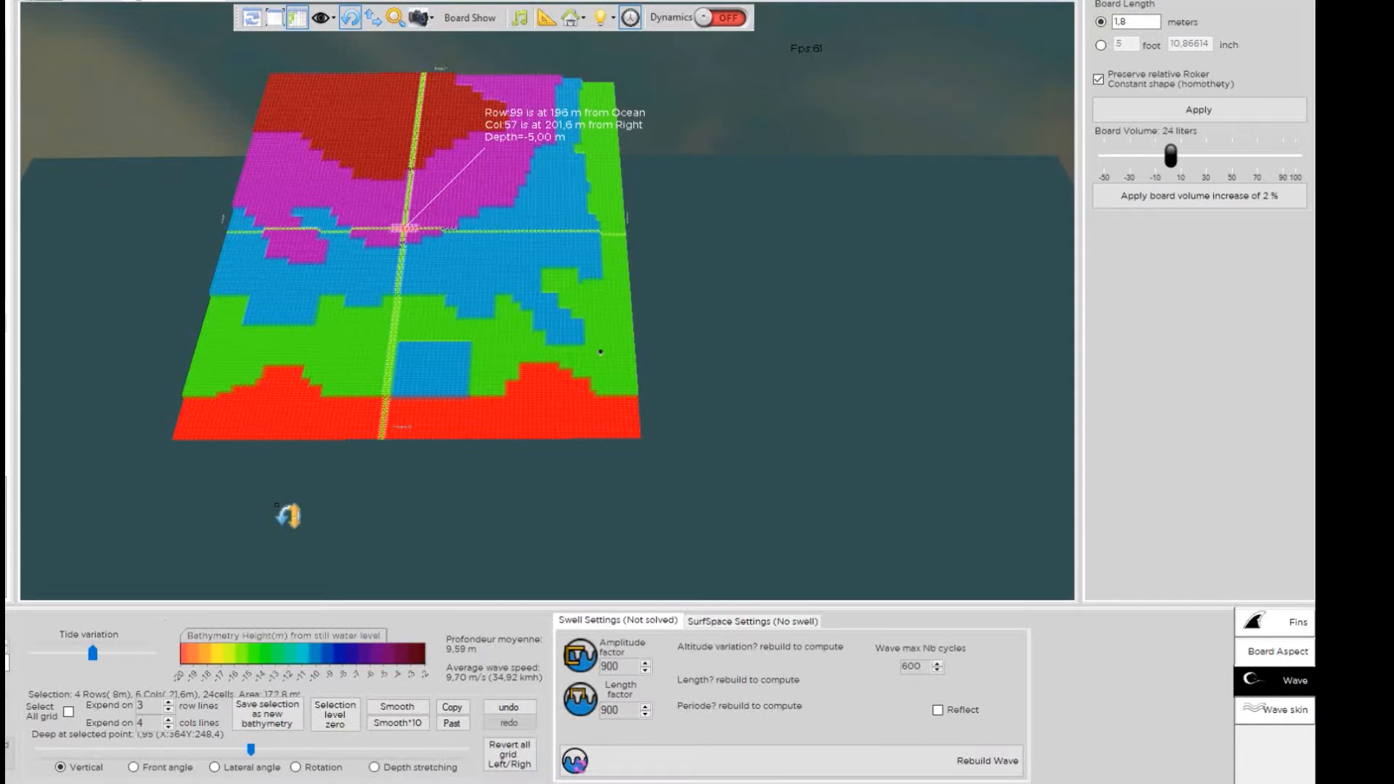
Apply Smooth*10 to the whole selected depth grid, then uncheck Select All grid.
key(ctrl+a)
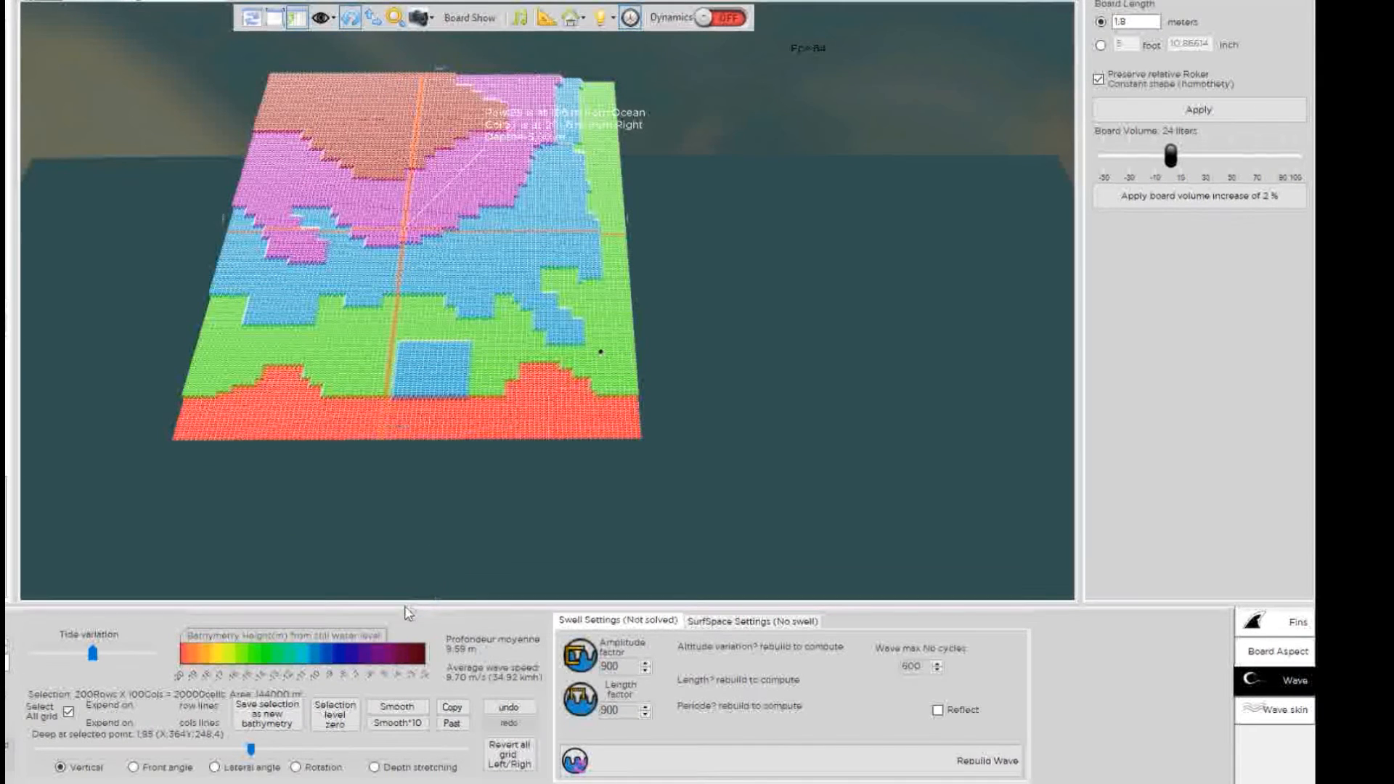
click(70, 713)
click(68, 713)
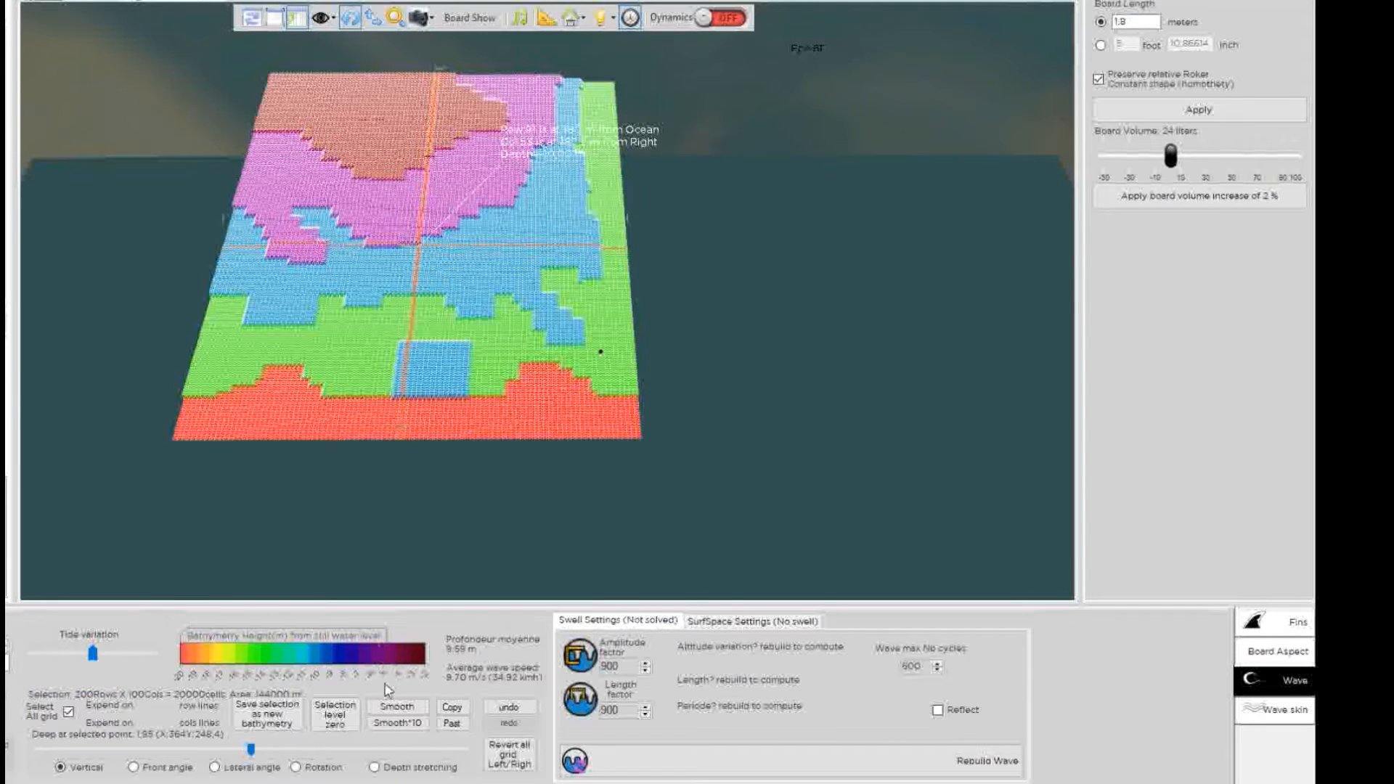
click(407, 725)
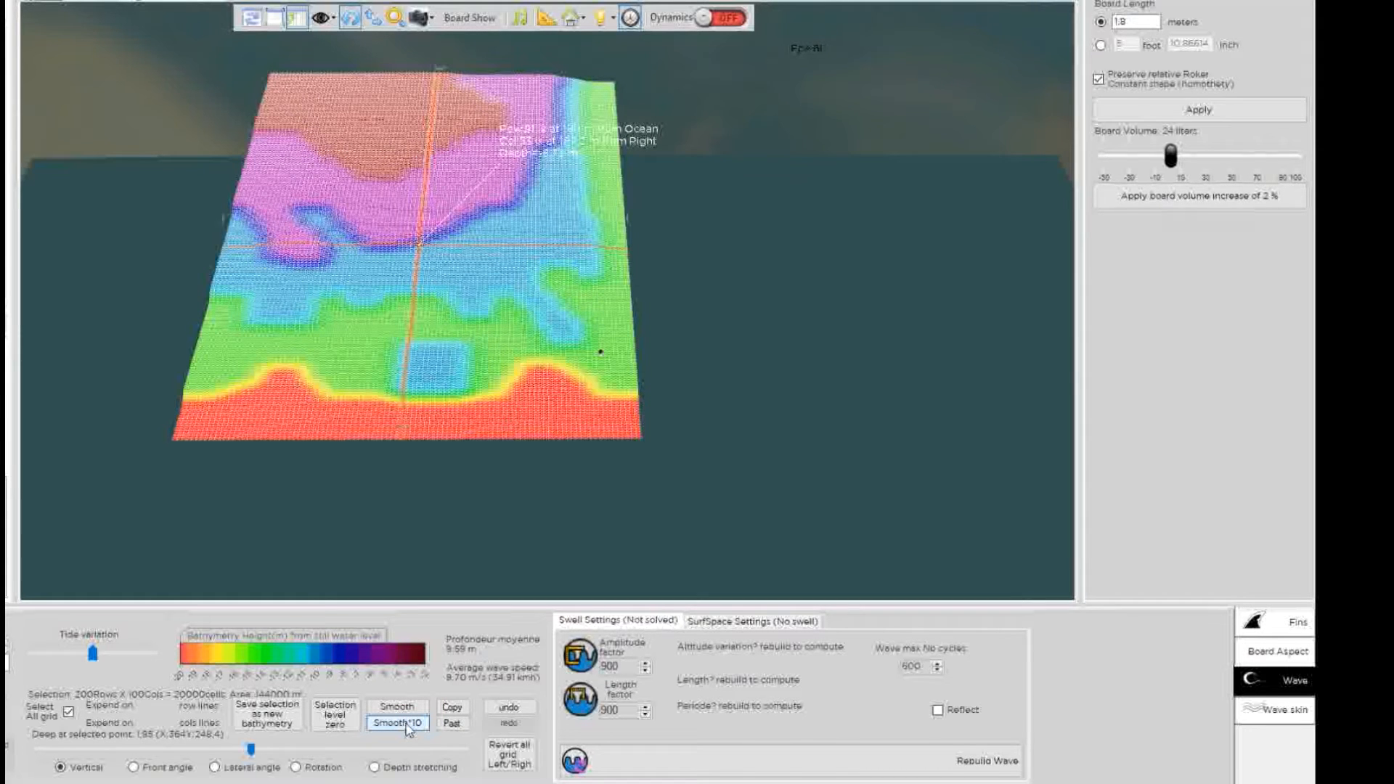
click(409, 727)
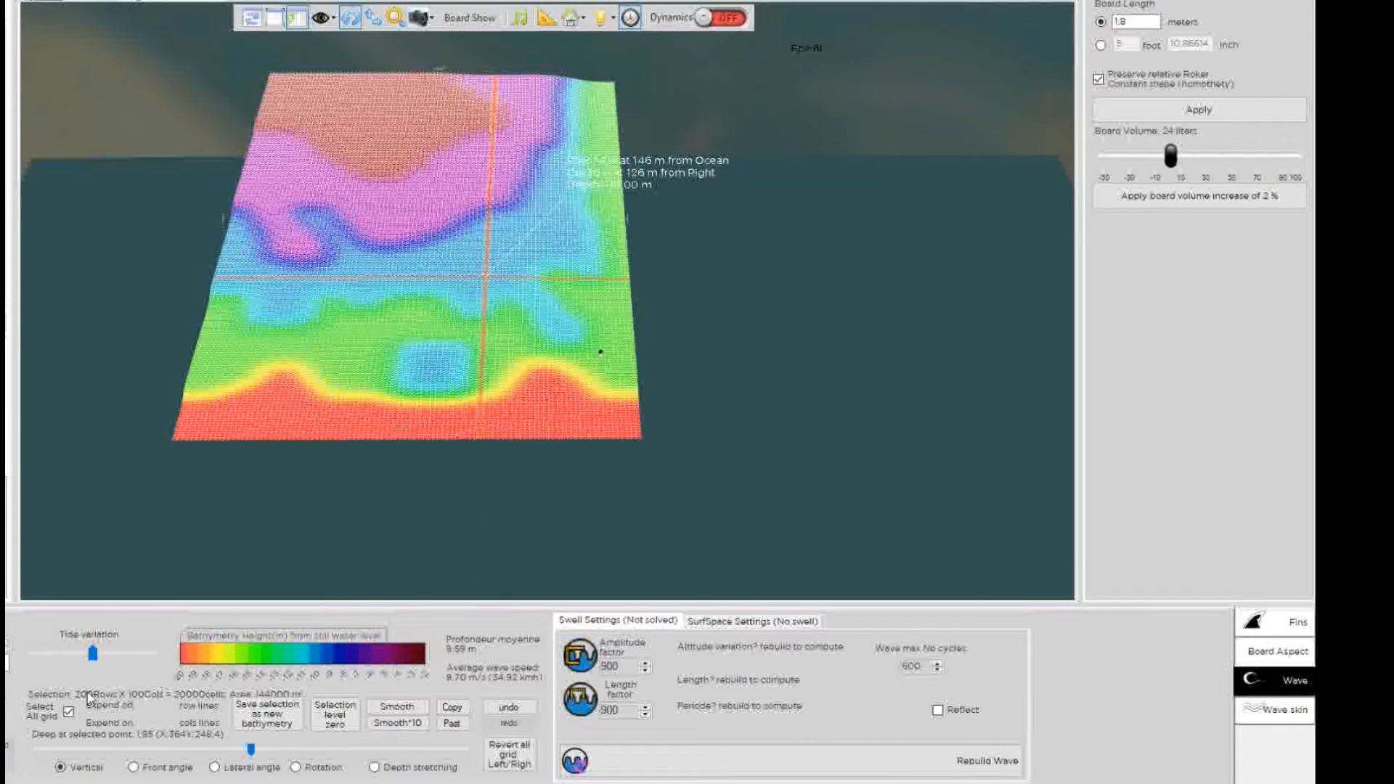
click(68, 713)
Set the crosshair on the reef point at Row 92, Col 56.
drag(535, 504, 500, 193)
double_click(440, 200)
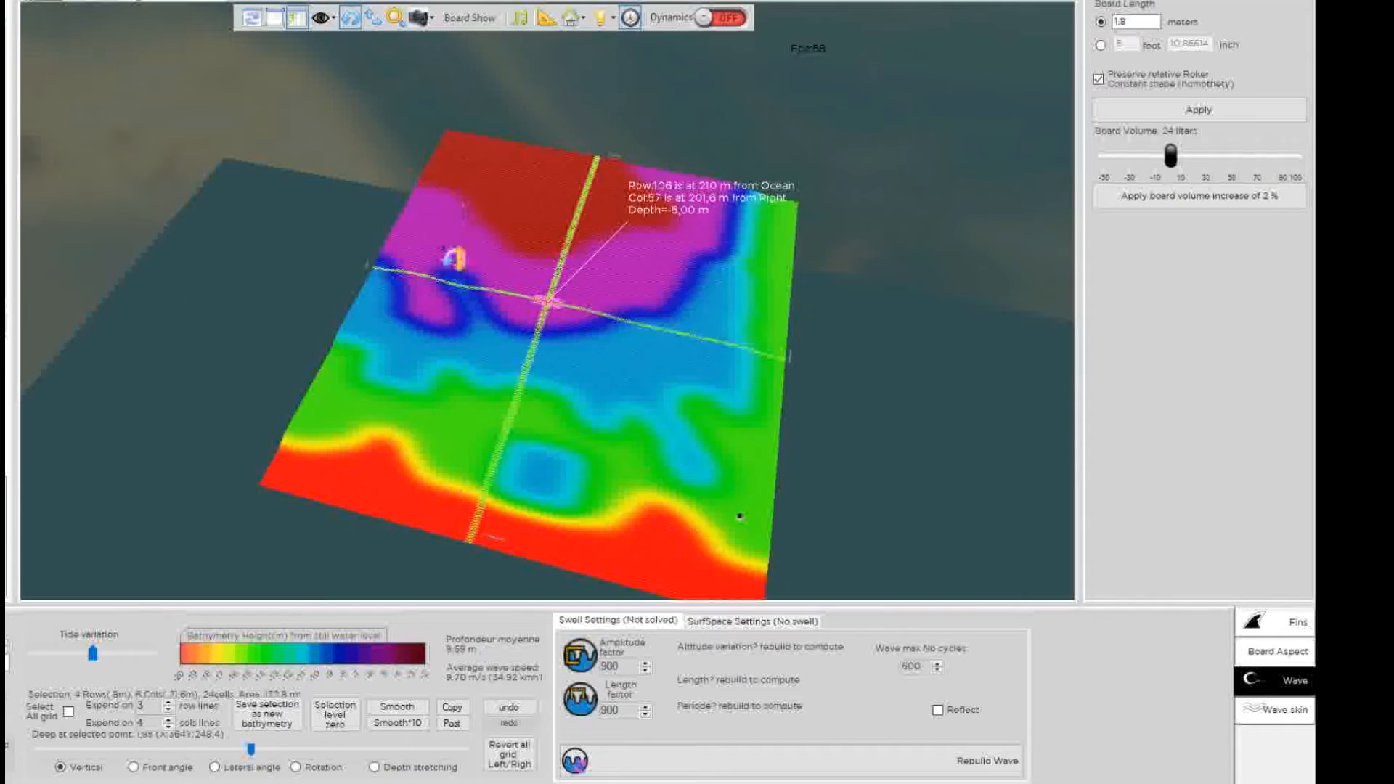
drag(486, 276, 677, 396)
drag(568, 343, 659, 382)
click(583, 320)
double_click(582, 319)
drag(533, 299, 525, 396)
drag(535, 318, 527, 423)
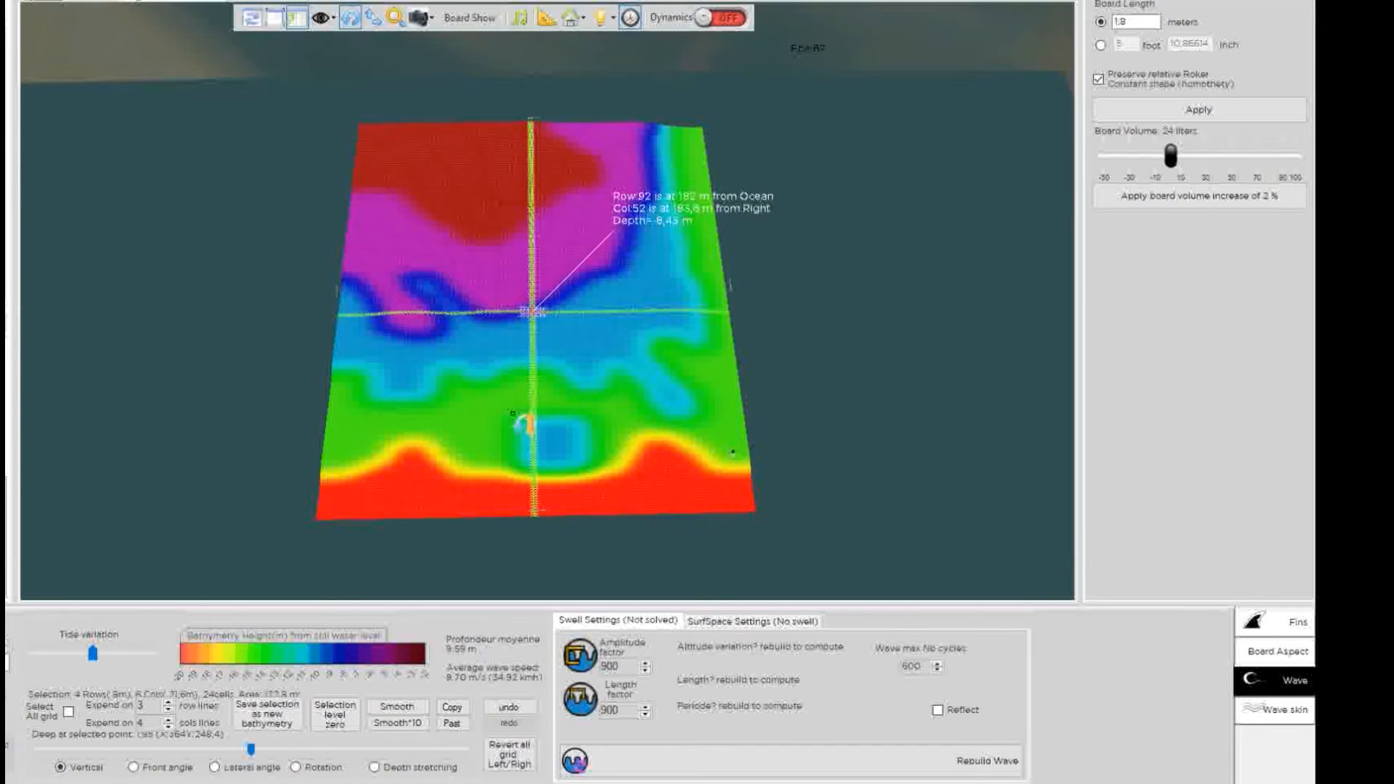
click(536, 317)
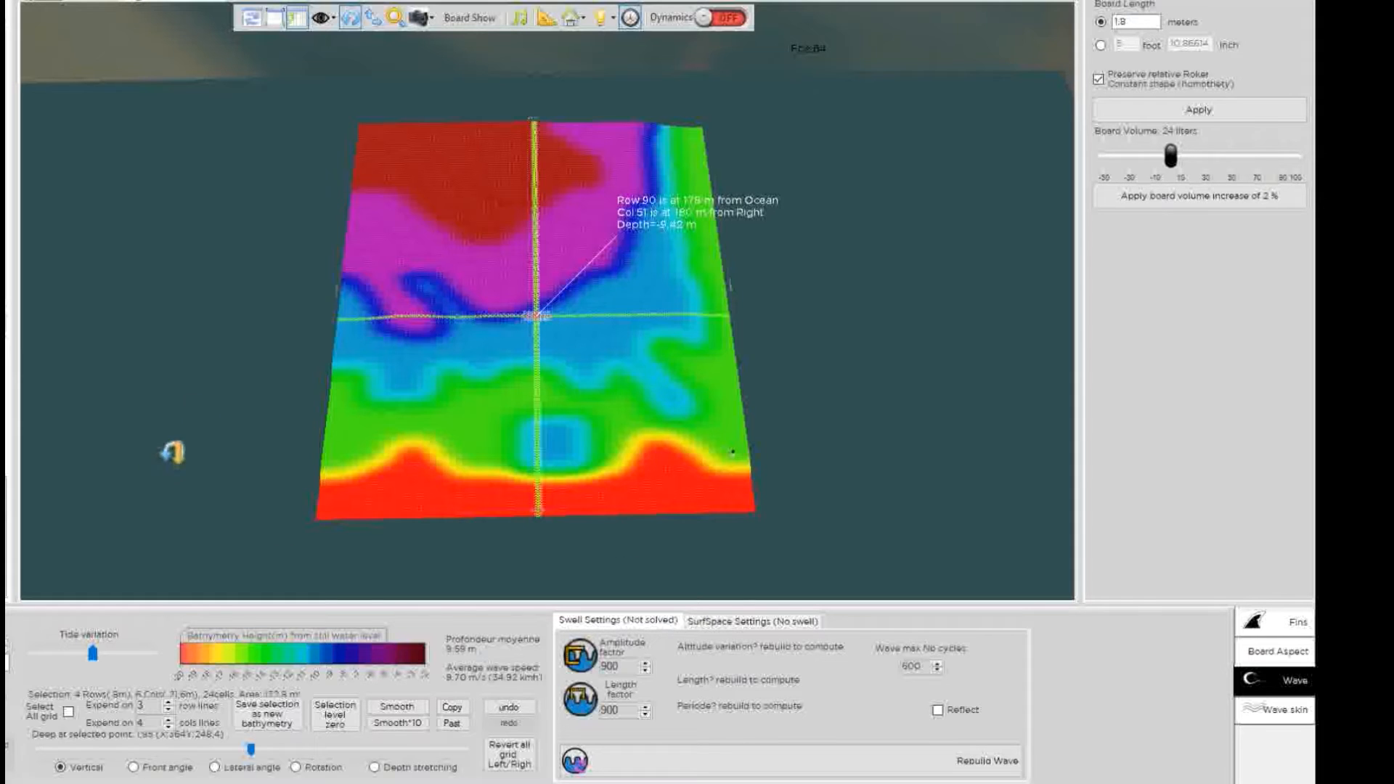
click(517, 312)
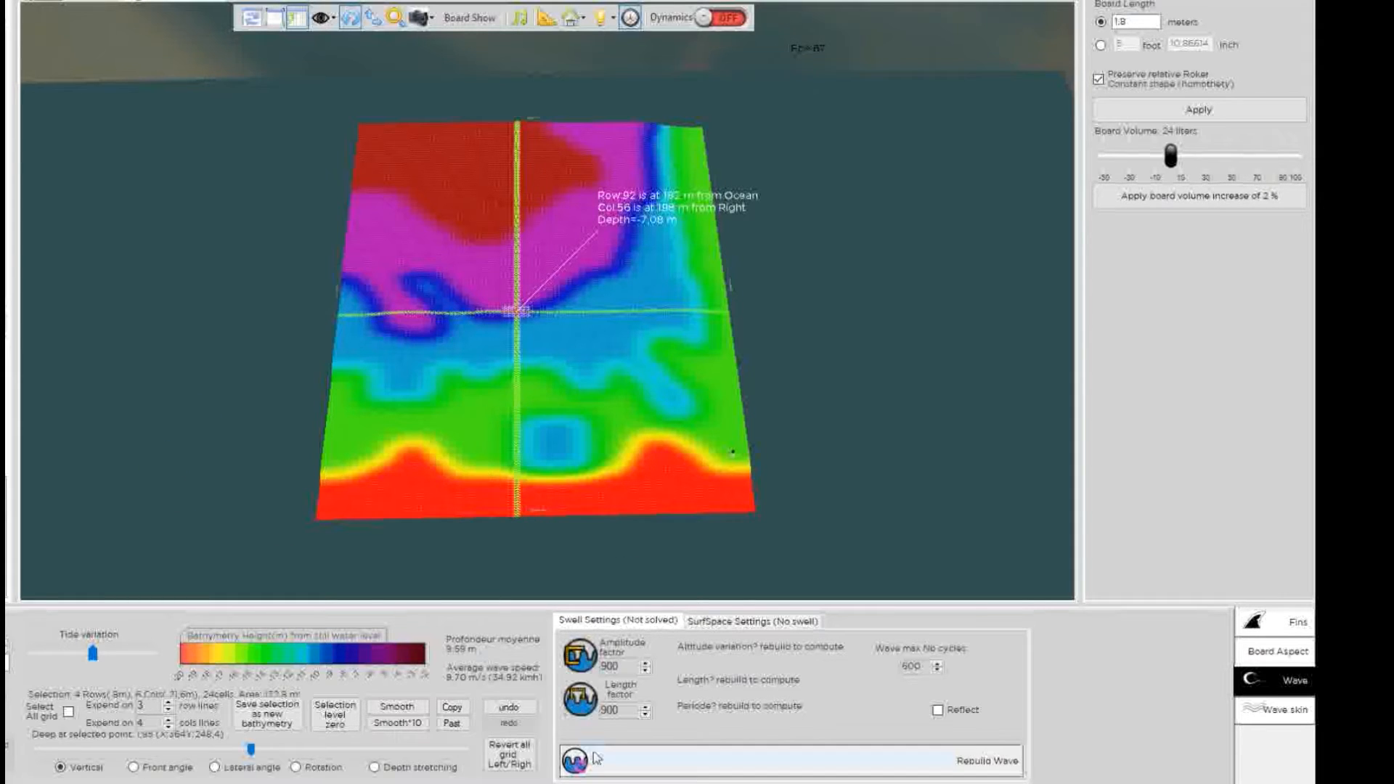
Rebuild the wave, solved at 67.71 m wavelength and 7.0 s period, then bring up Wave skin options.
click(684, 770)
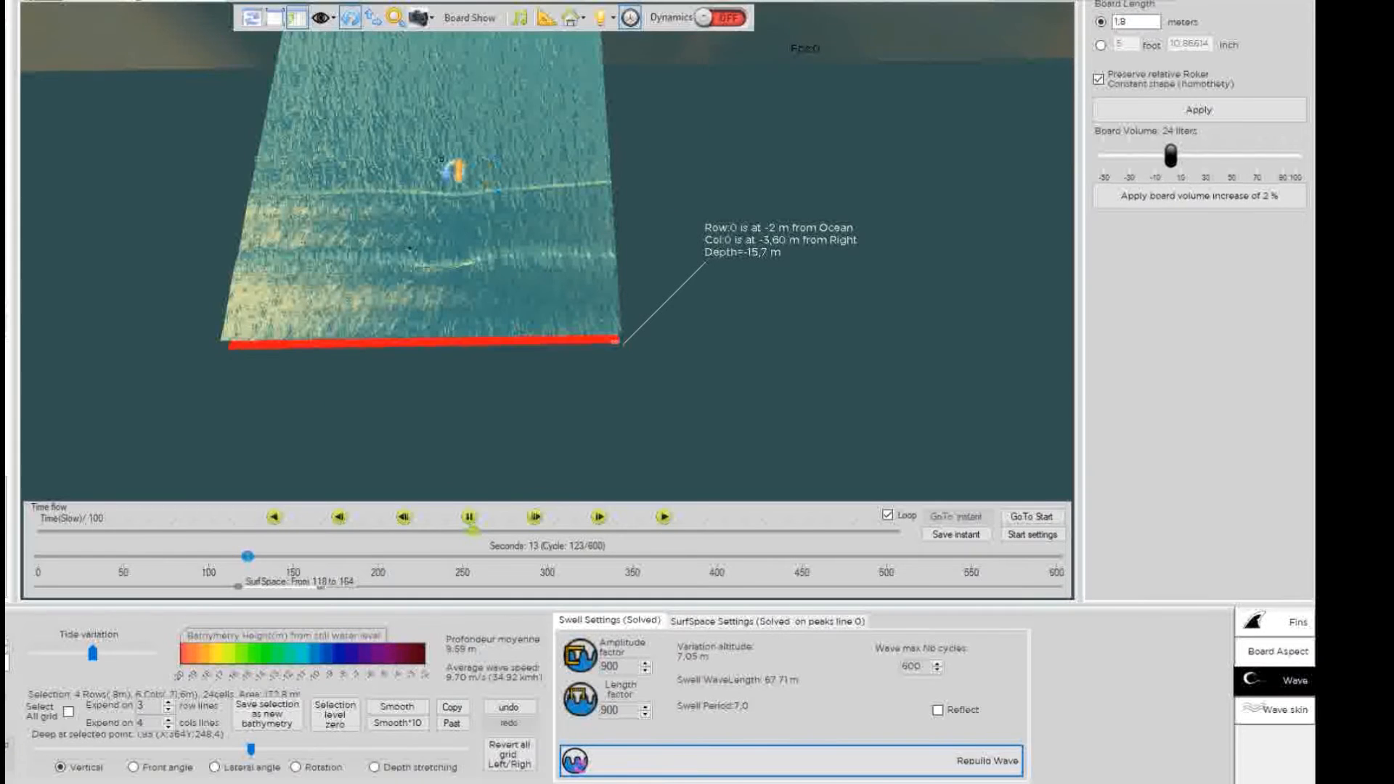
drag(453, 167, 612, 239)
drag(428, 171, 608, 236)
drag(922, 388, 274, 19)
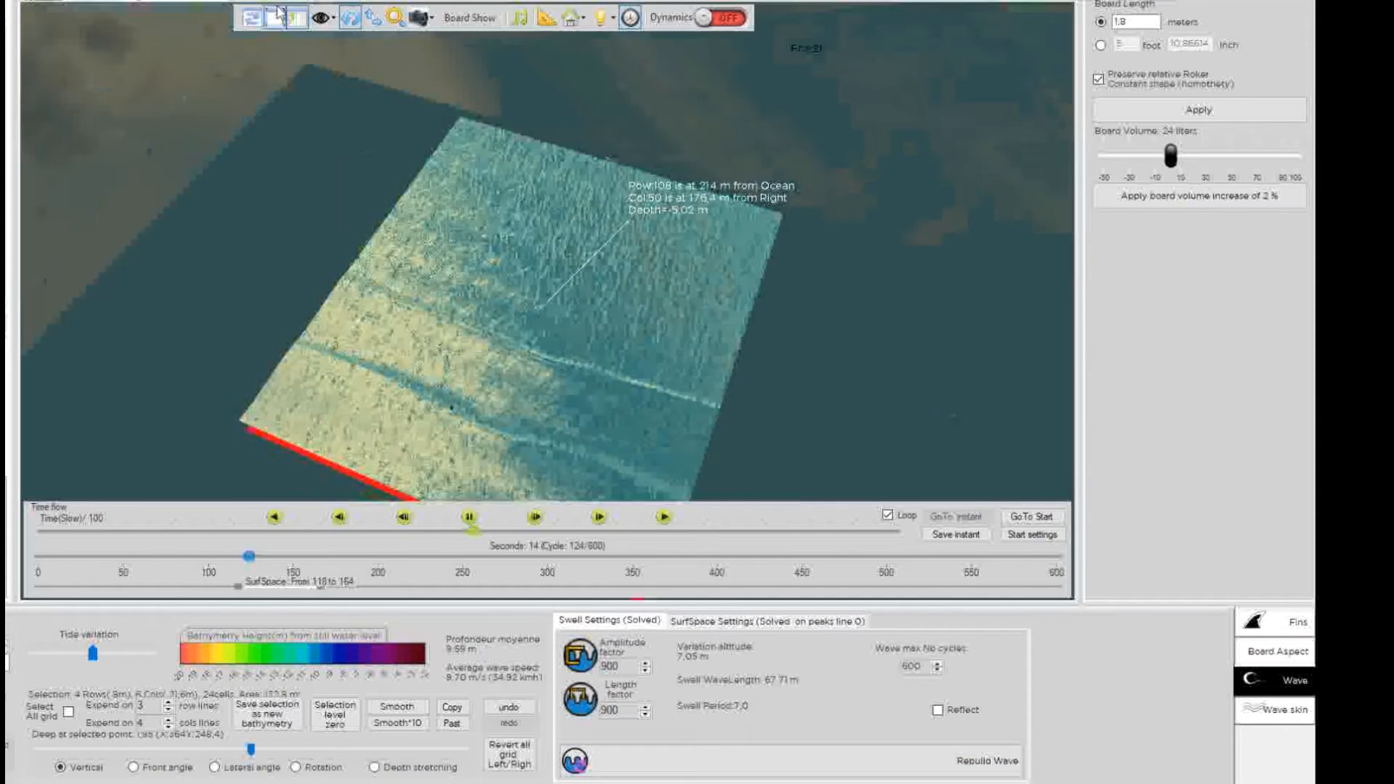
drag(793, 251, 305, 117)
drag(950, 75, 491, 164)
scroll(529, 247, up, 3)
drag(571, 369, 248, 174)
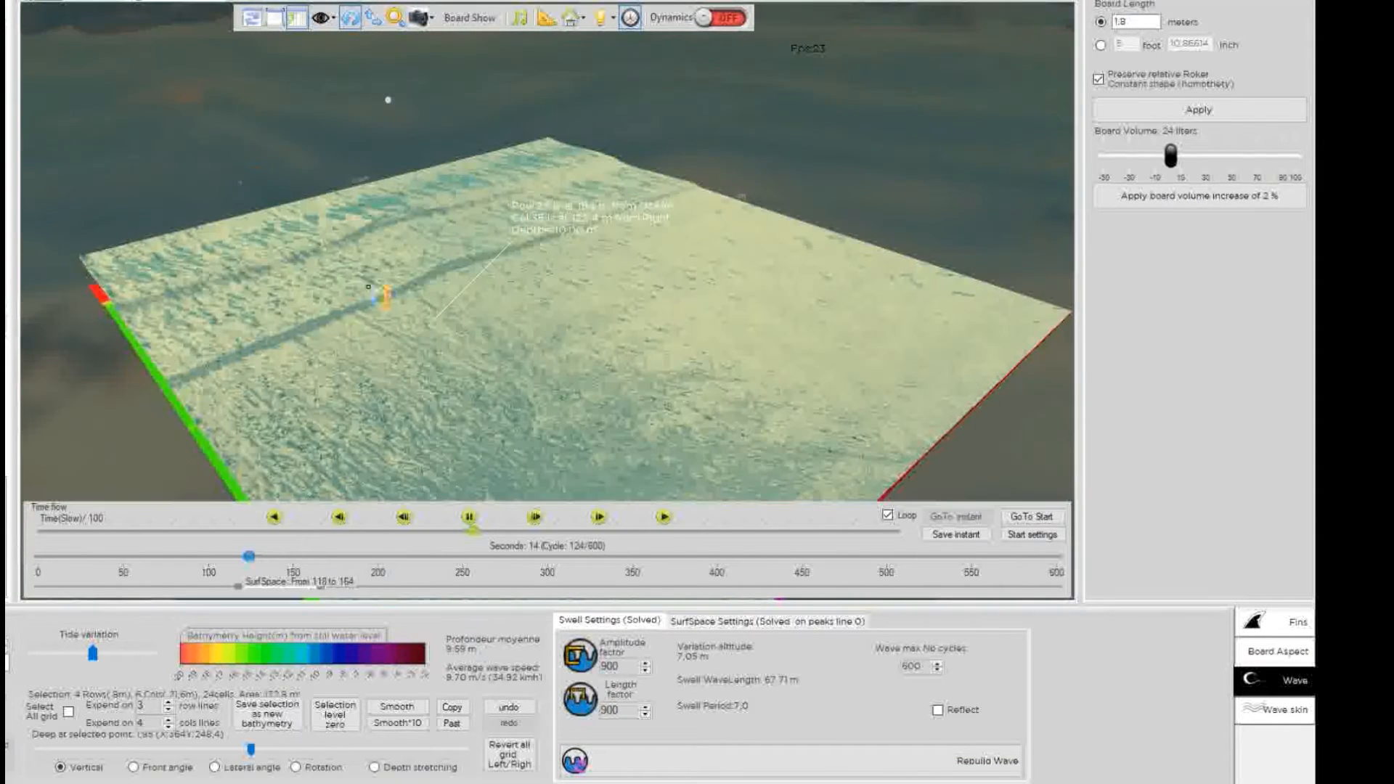
click(1287, 711)
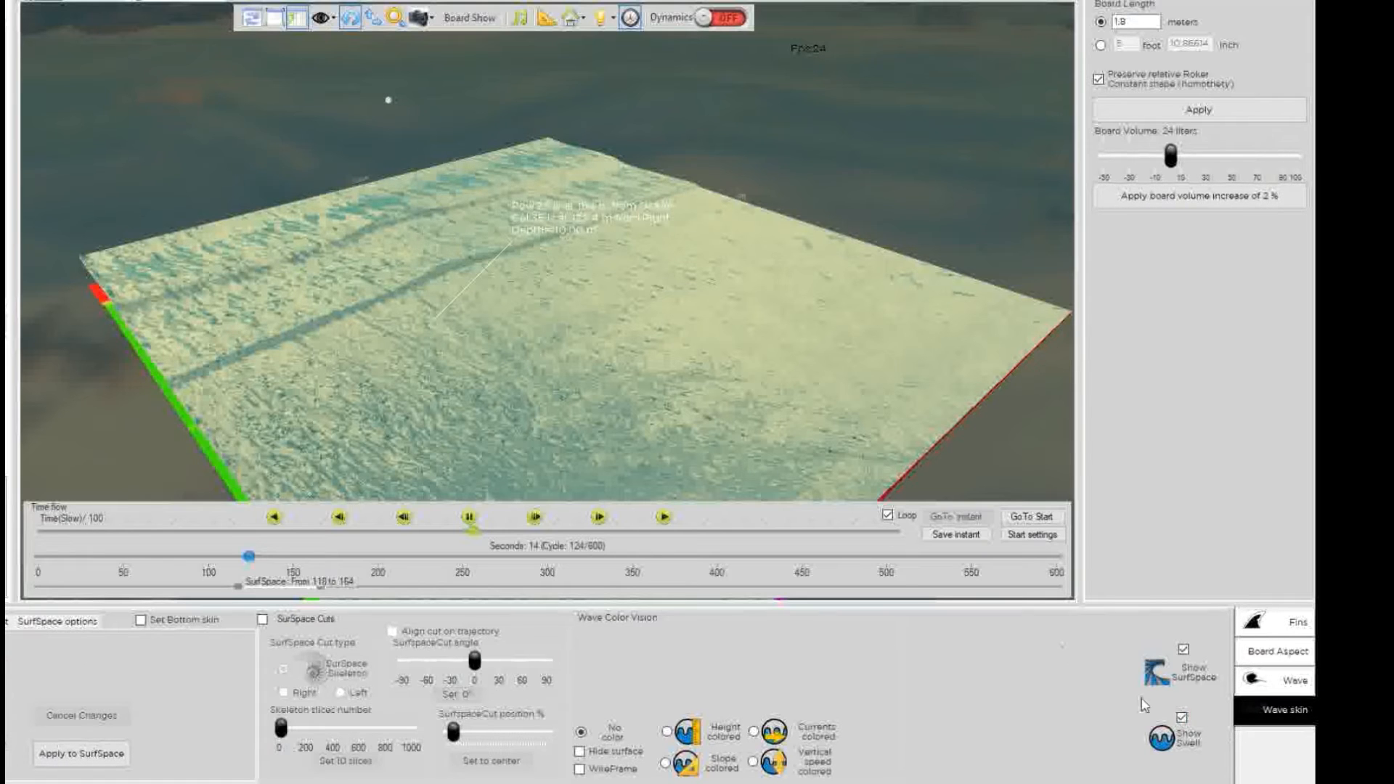
Uncheck Show Swell so only the breaking surf zone shows over the seabed.
click(1181, 720)
double_click(410, 248)
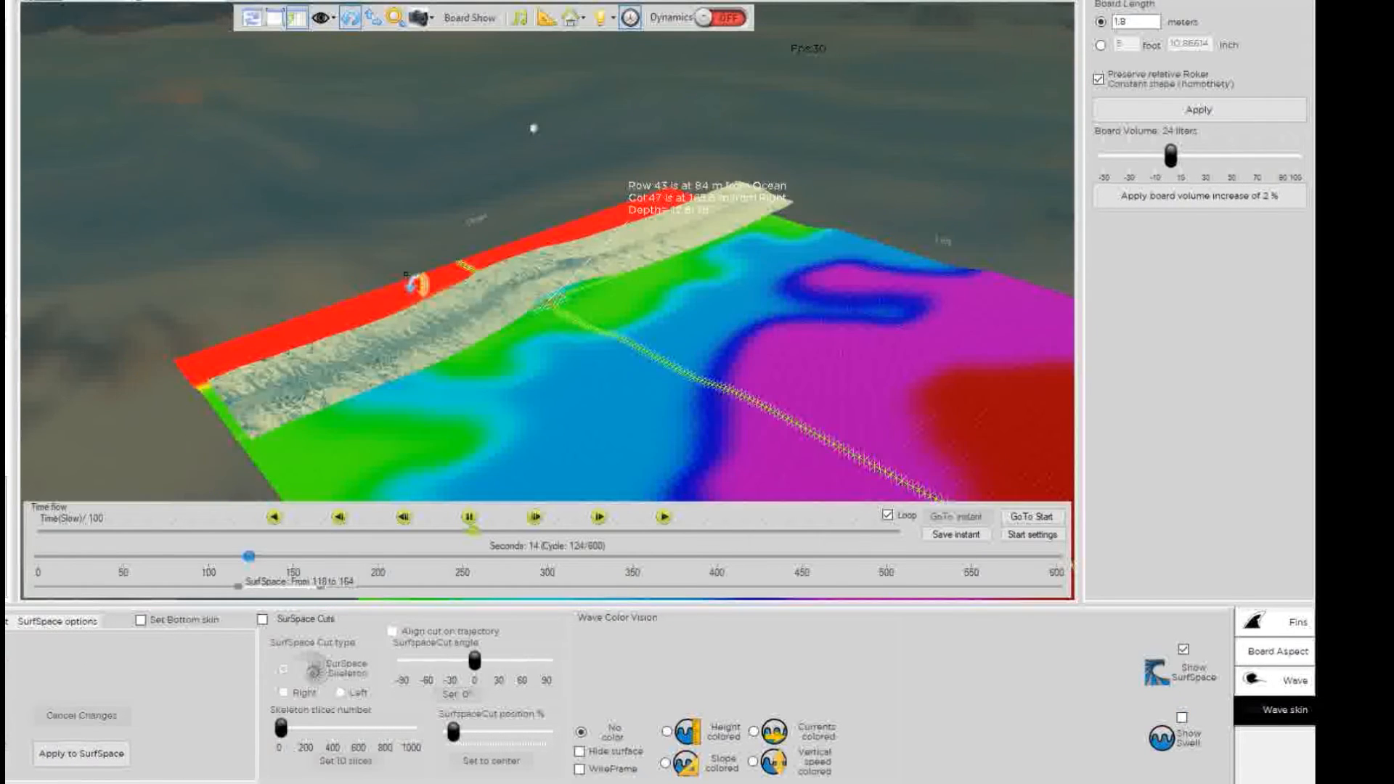
scroll(630, 296, up, 3)
drag(645, 298, 432, 69)
double_click(404, 219)
scroll(403, 216, up, 4)
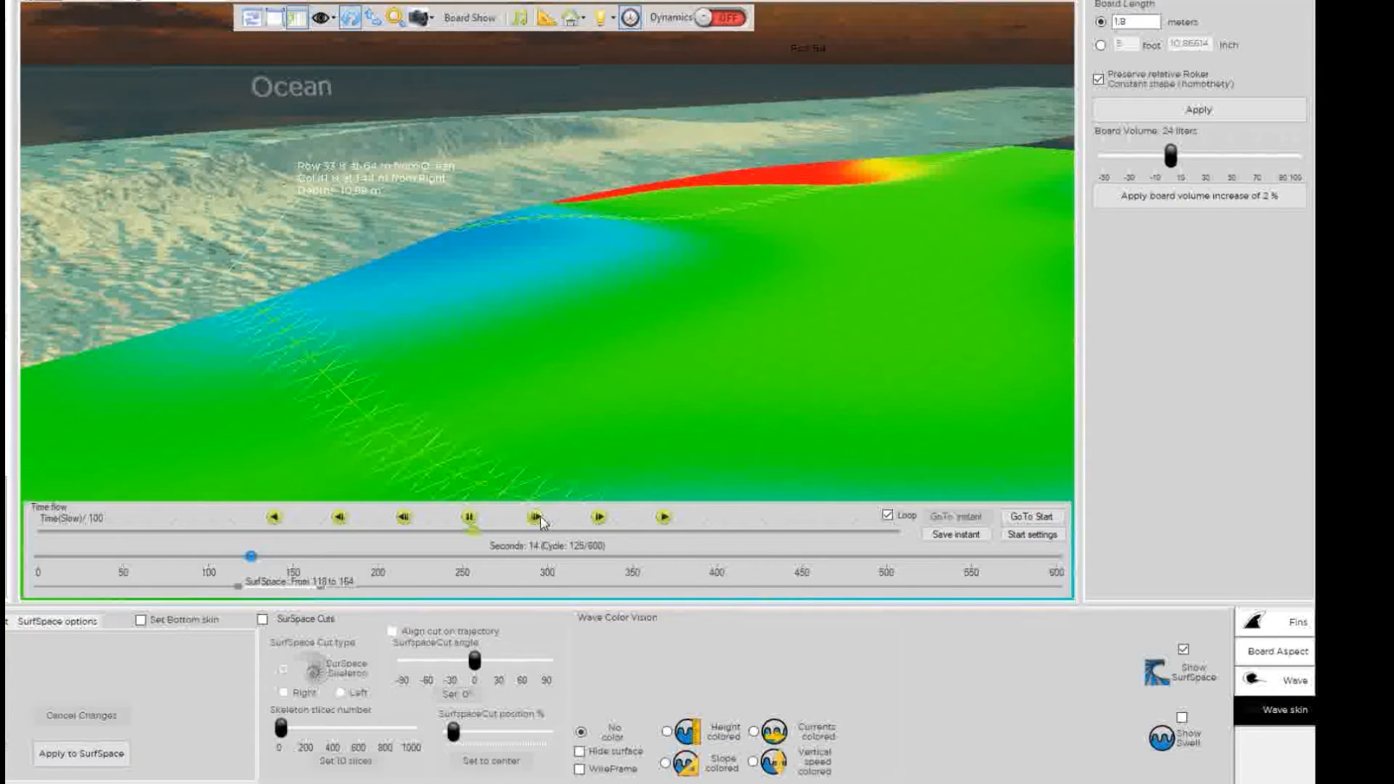
Orbit around the breaking surf zone to inspect it from several sides.
double_click(434, 174)
drag(478, 378, 639, 175)
scroll(831, 190, down, 5)
mouse_move(828, 172)
mouse_down()
mouse_move(208, 155)
mouse_move(722, 211)
mouse_move(559, 218)
mouse_move(425, 178)
mouse_move(440, 215)
mouse_move(436, 381)
mouse_move(345, 198)
mouse_up()
mouse_move(408, 252)
mouse_down()
mouse_move(339, 268)
mouse_move(190, 206)
mouse_up()
mouse_move(690, 178)
mouse_down()
mouse_move(492, 204)
mouse_move(634, 230)
mouse_up()
drag(332, 226, 305, 311)
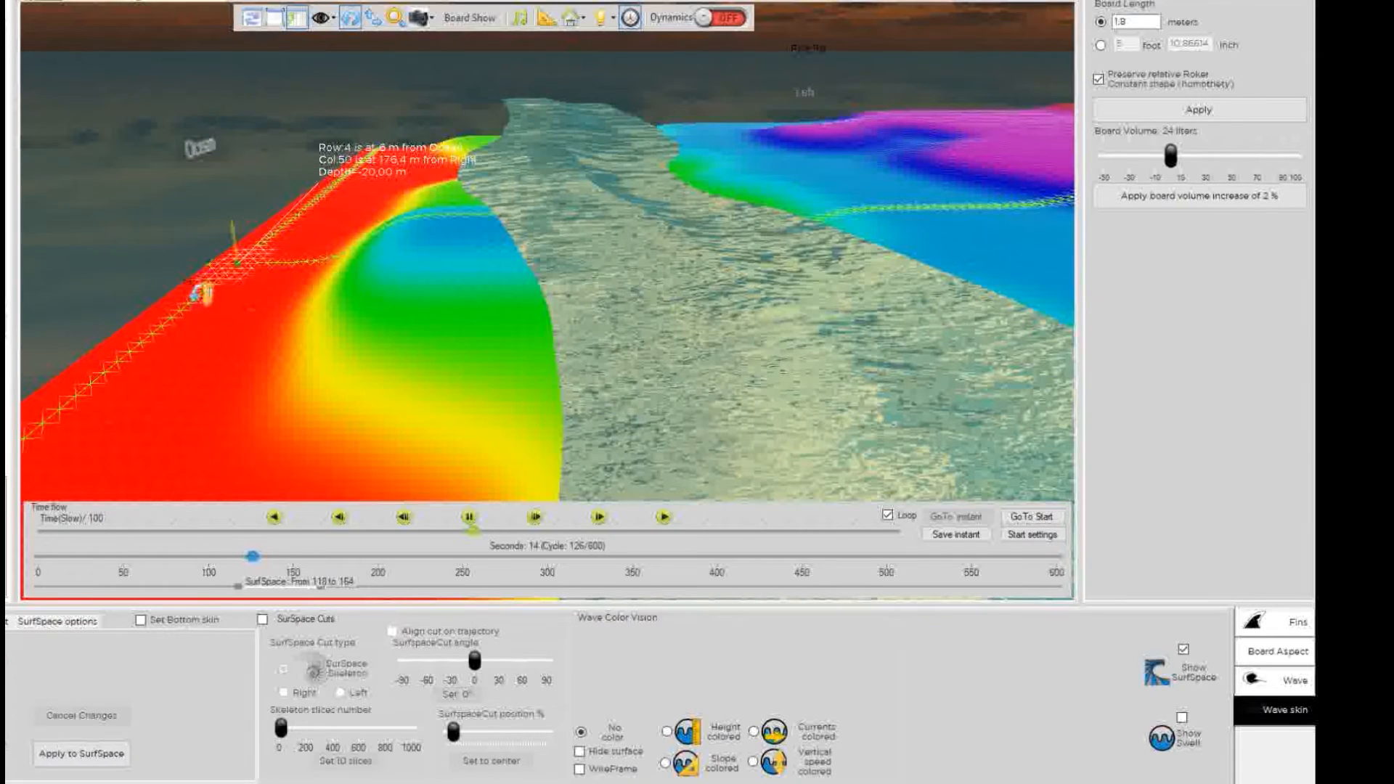
drag(398, 231, 157, 250)
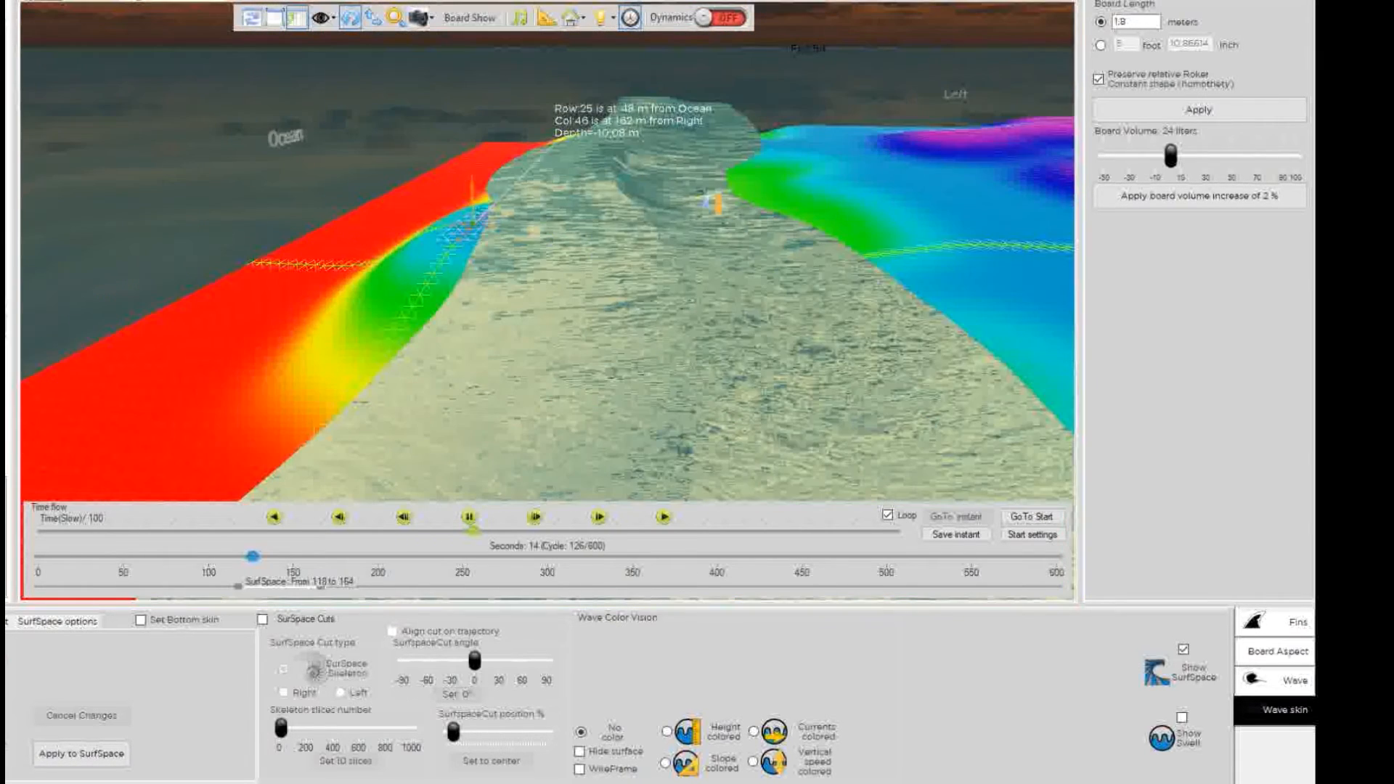
drag(719, 205, 626, 291)
drag(890, 262, 297, 293)
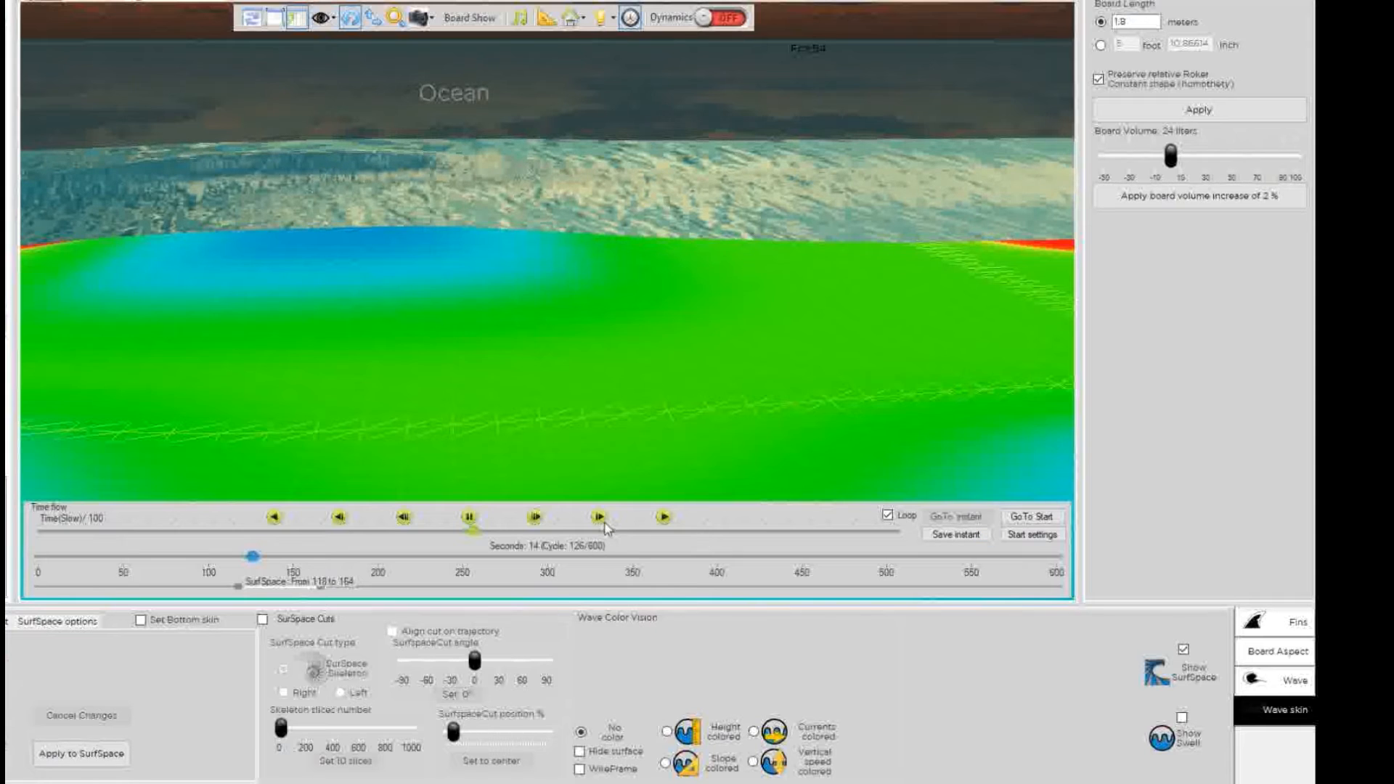
drag(384, 119, 220, 272)
Orbit and zoom in around the breaking wave.
drag(147, 355, 627, 240)
scroll(631, 262, up, 5)
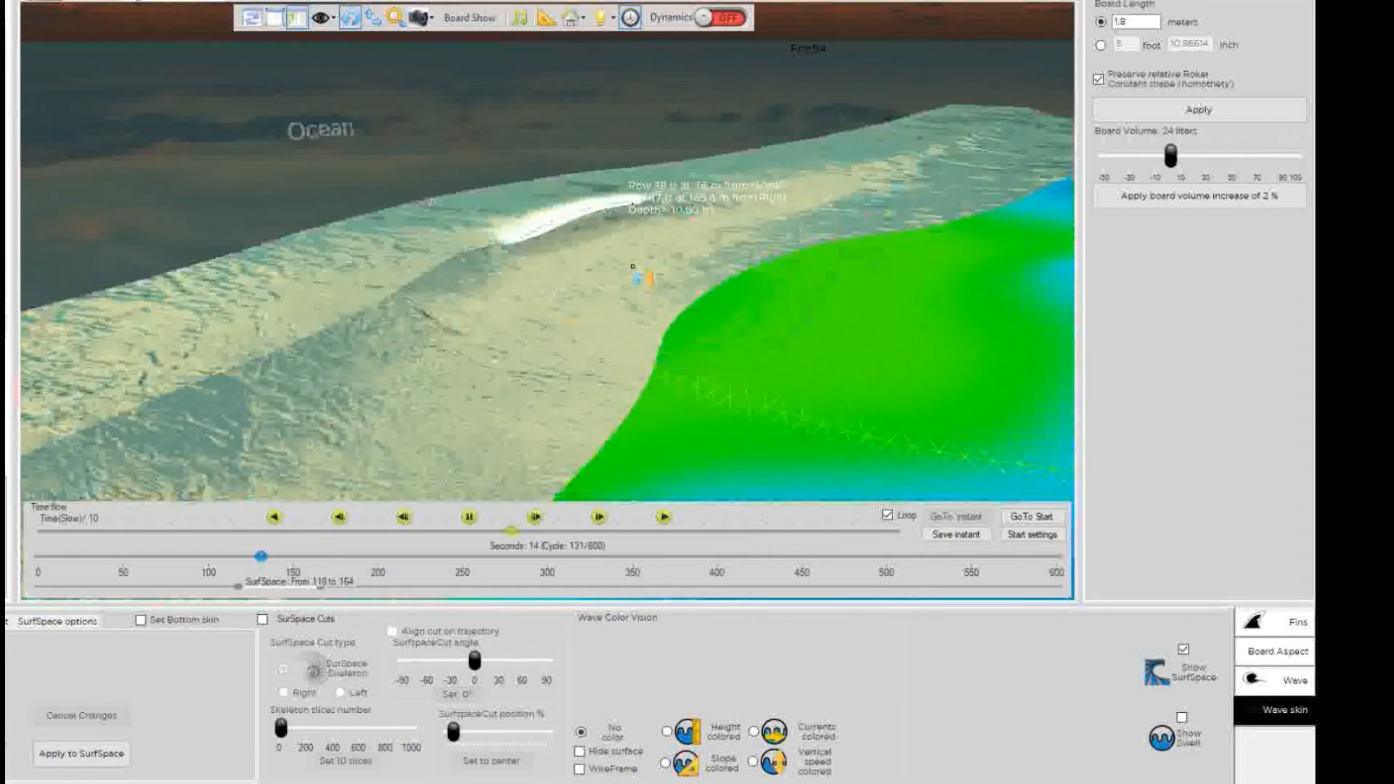
drag(649, 334, 599, 93)
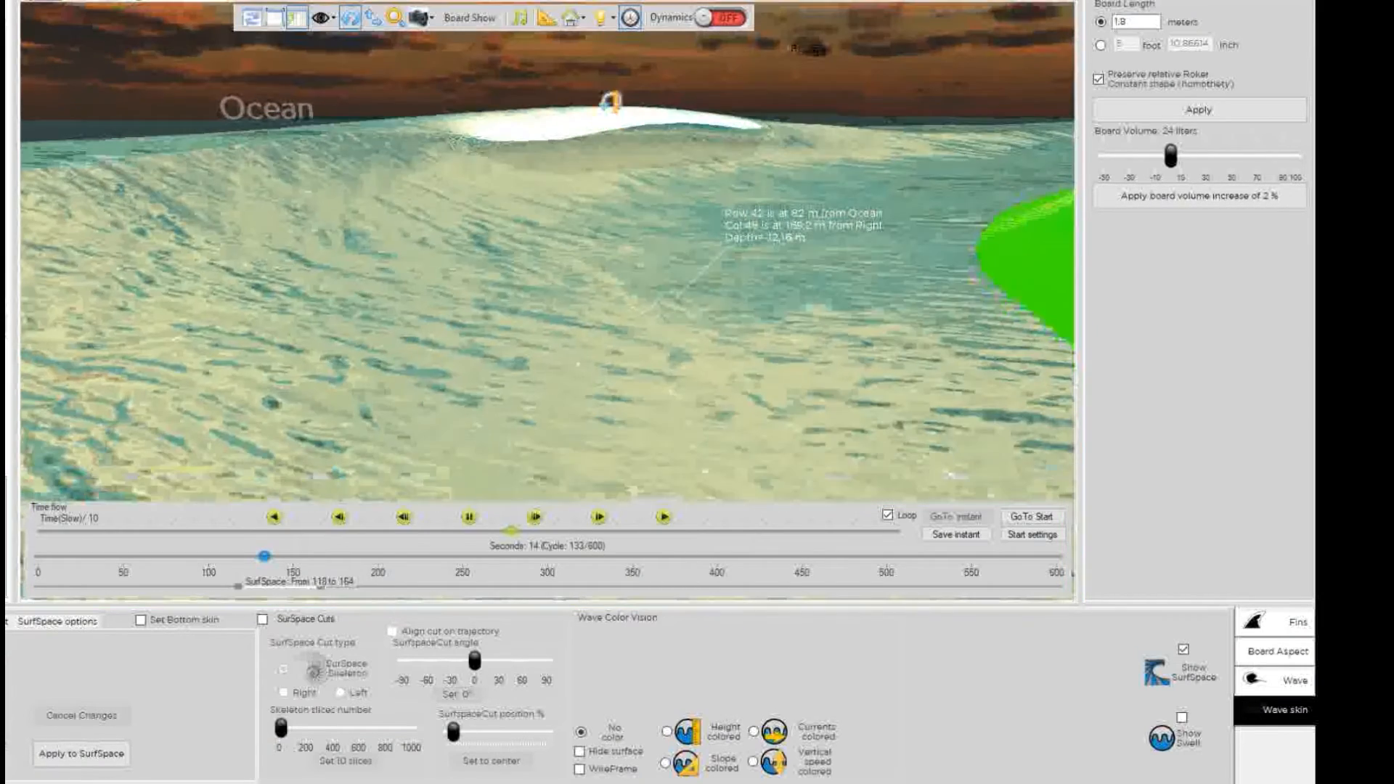
scroll(670, 255, down, 5)
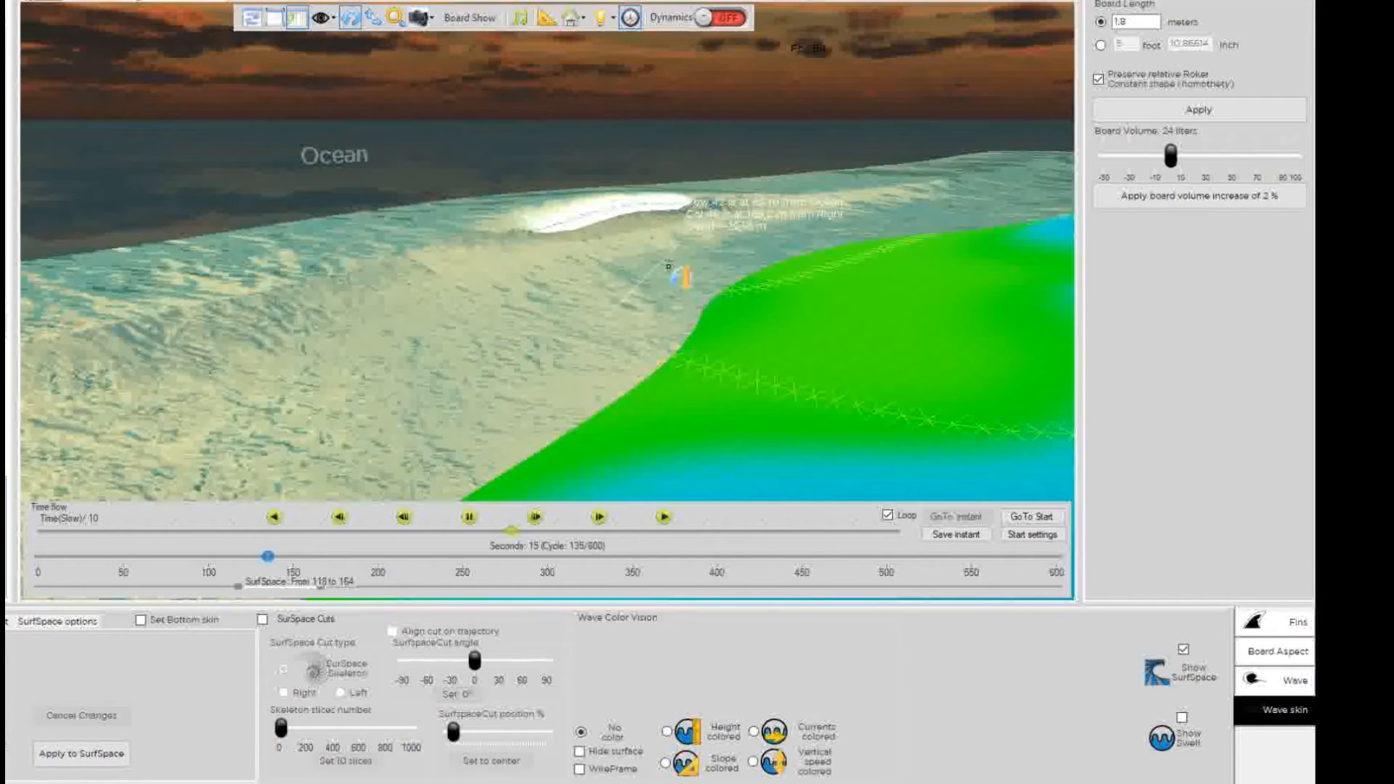
scroll(668, 263, down, 3)
drag(501, 231, 828, 273)
scroll(742, 328, down, 3)
drag(743, 328, 681, 255)
scroll(674, 285, up, 3)
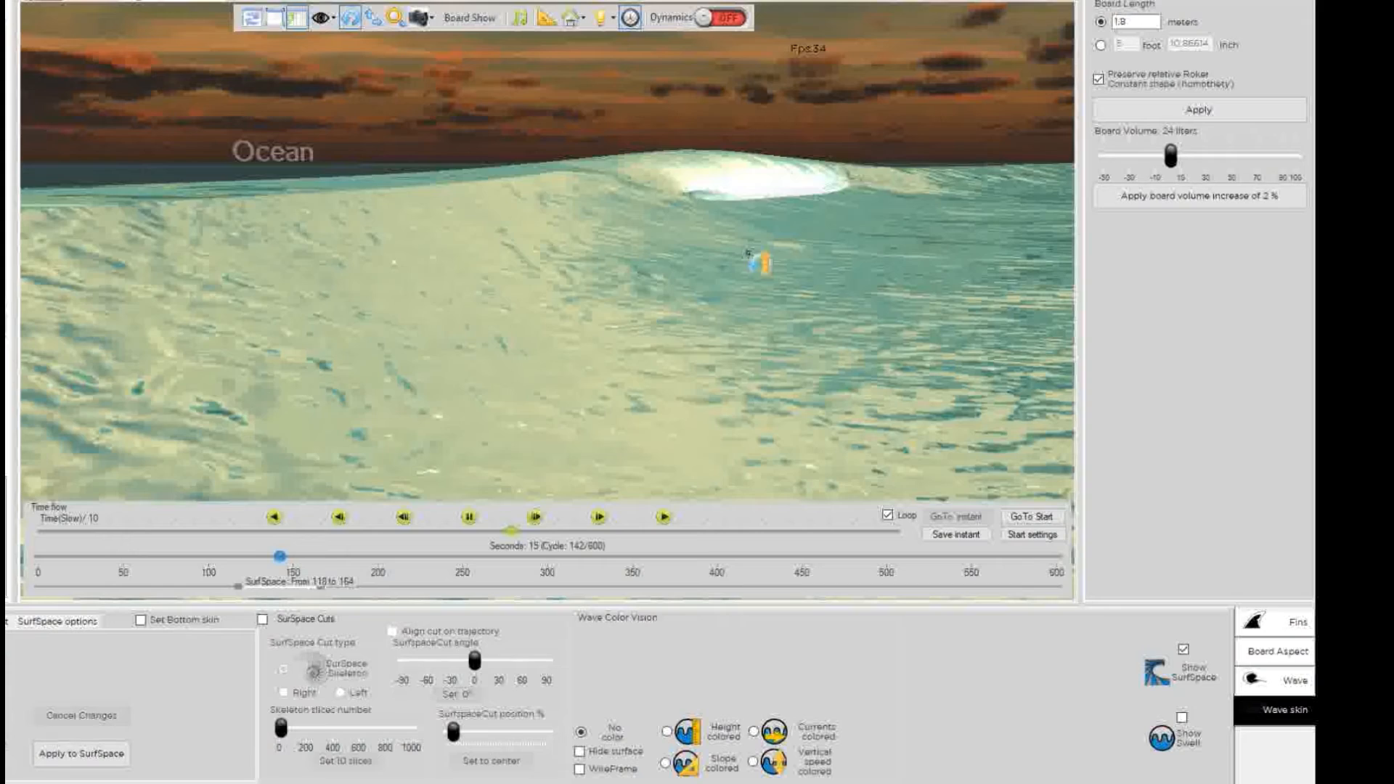
scroll(773, 263, down, 3)
Rotate around the reef's coloured seabed, then set the Time flow slider to Normal time.
drag(911, 345, 550, 246)
scroll(508, 264, up, 3)
drag(453, 285, 574, 370)
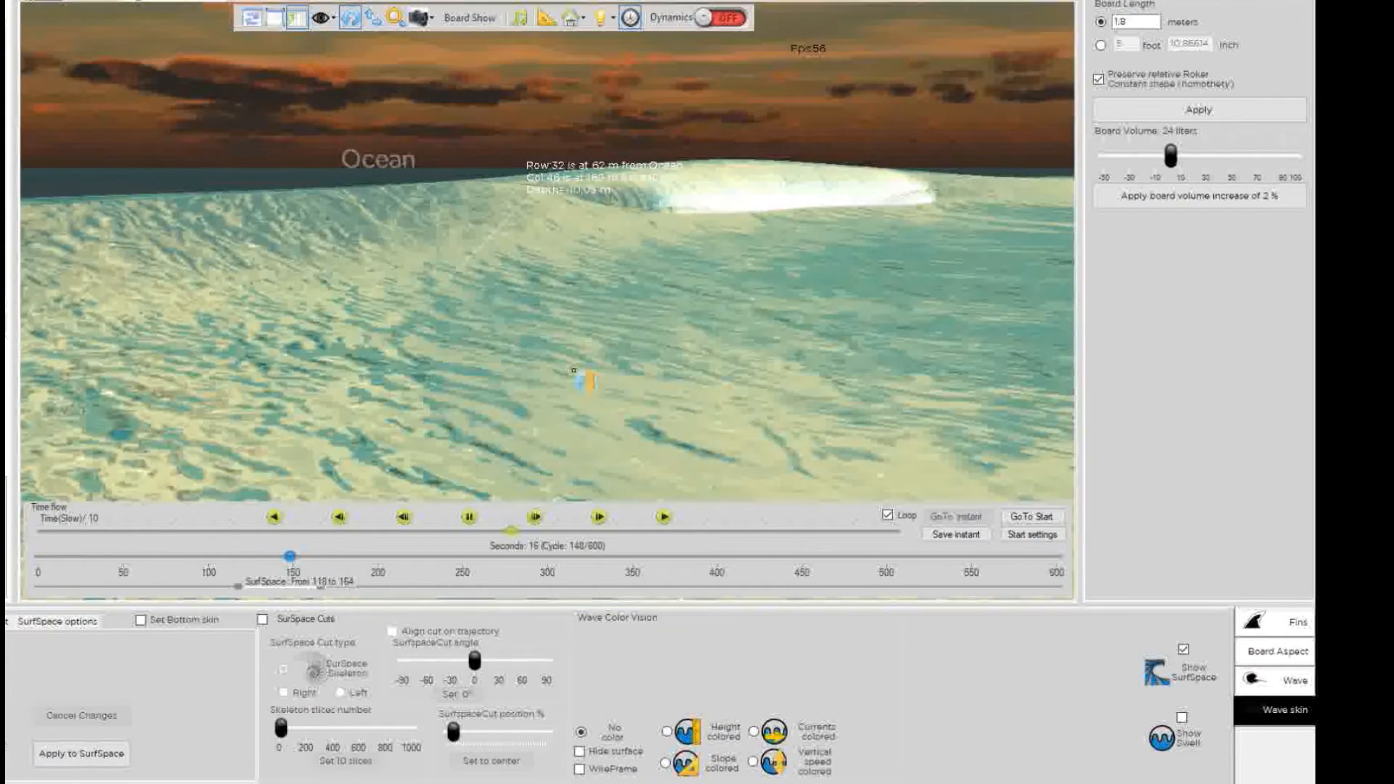
drag(634, 301, 558, 317)
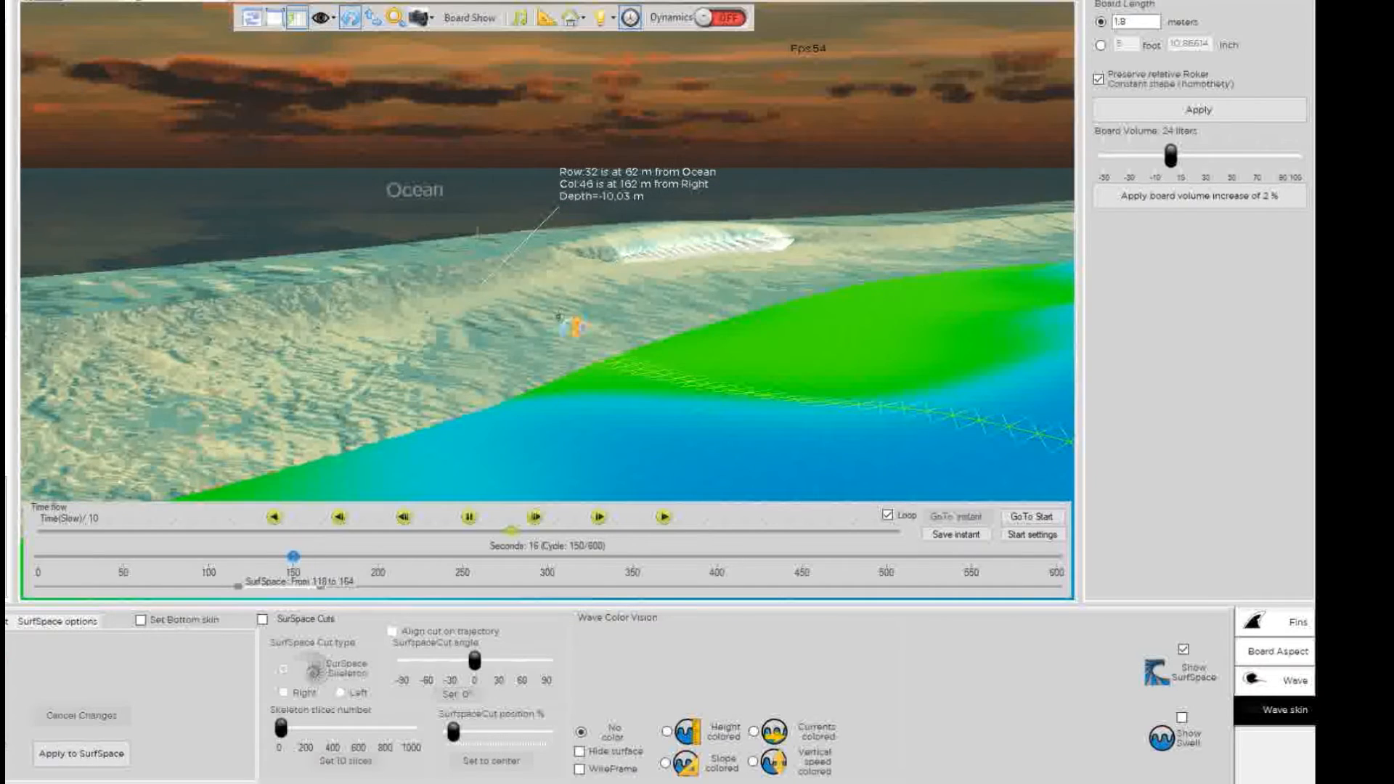
drag(605, 438, 759, 452)
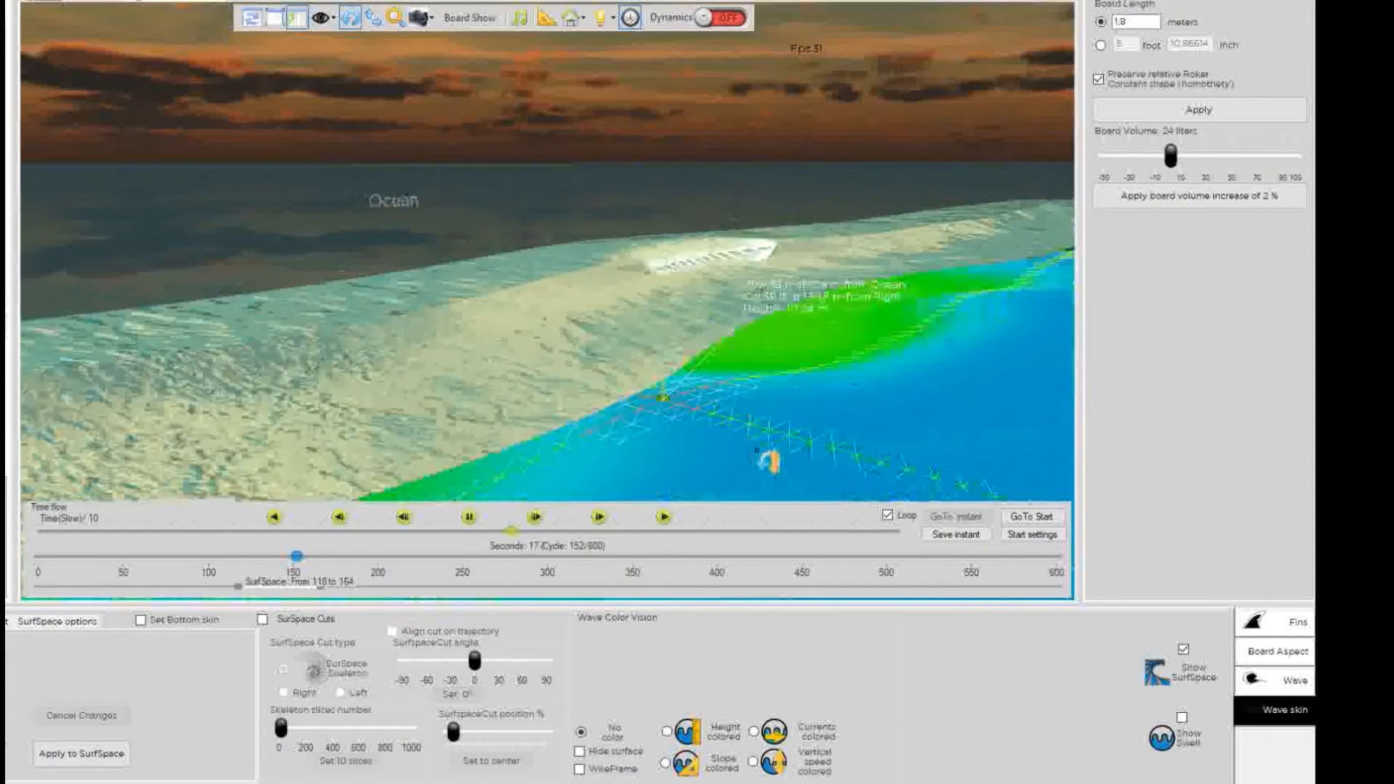
drag(549, 415, 994, 408)
drag(511, 415, 298, 342)
drag(590, 390, 437, 361)
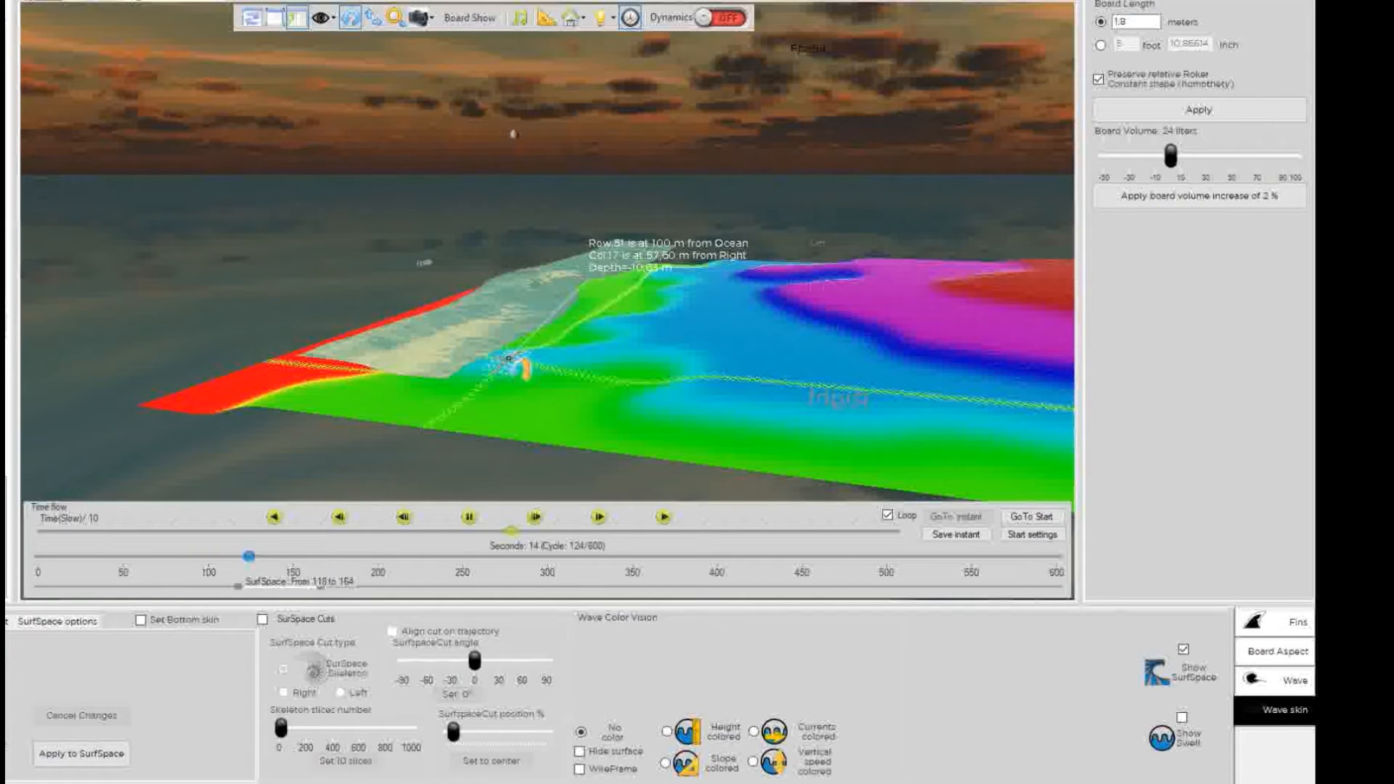
mouse_move(516, 134)
mouse_down()
mouse_move(506, 38)
mouse_move(526, 44)
mouse_move(529, 171)
mouse_move(532, 125)
mouse_up()
click(664, 517)
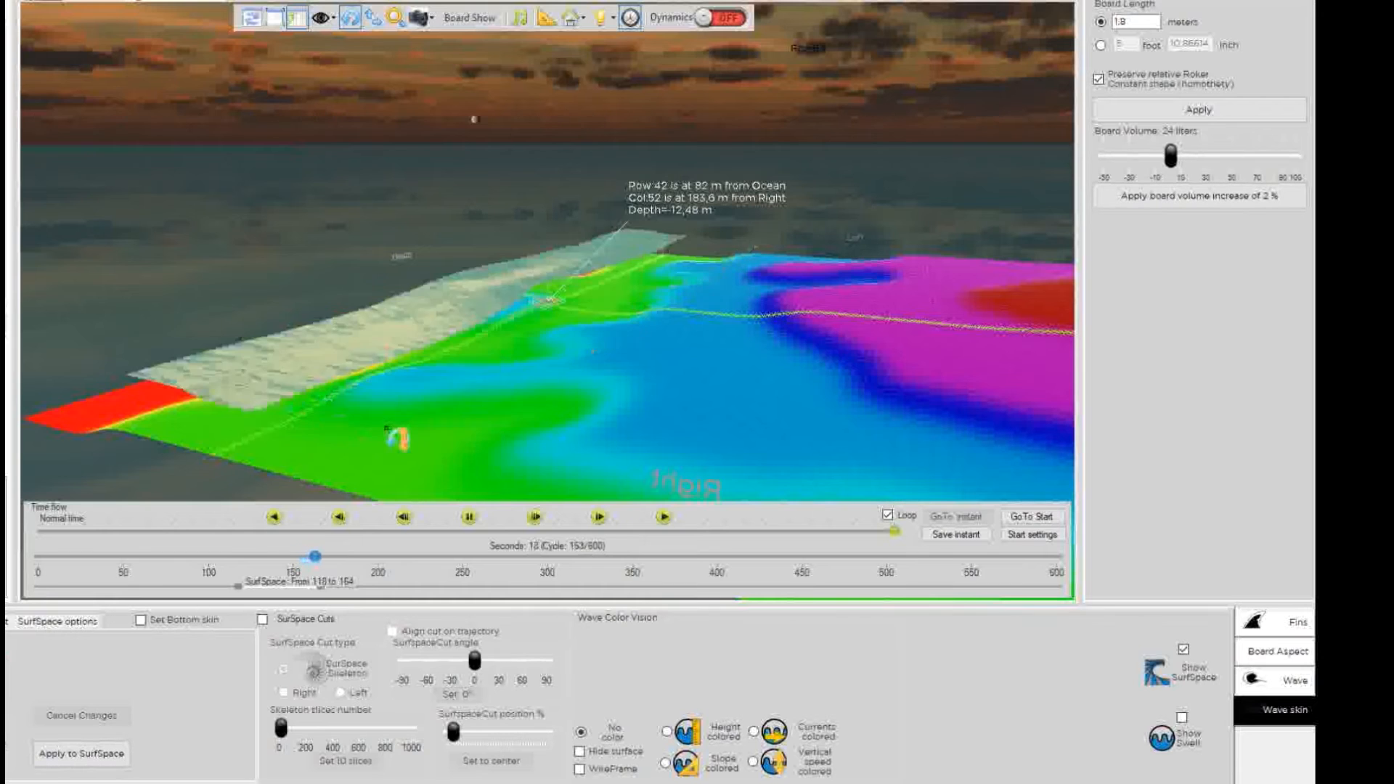
Set Nb Cycles after last peak to 100 in SurfSpace Settings and rebuild the surf space.
click(1278, 681)
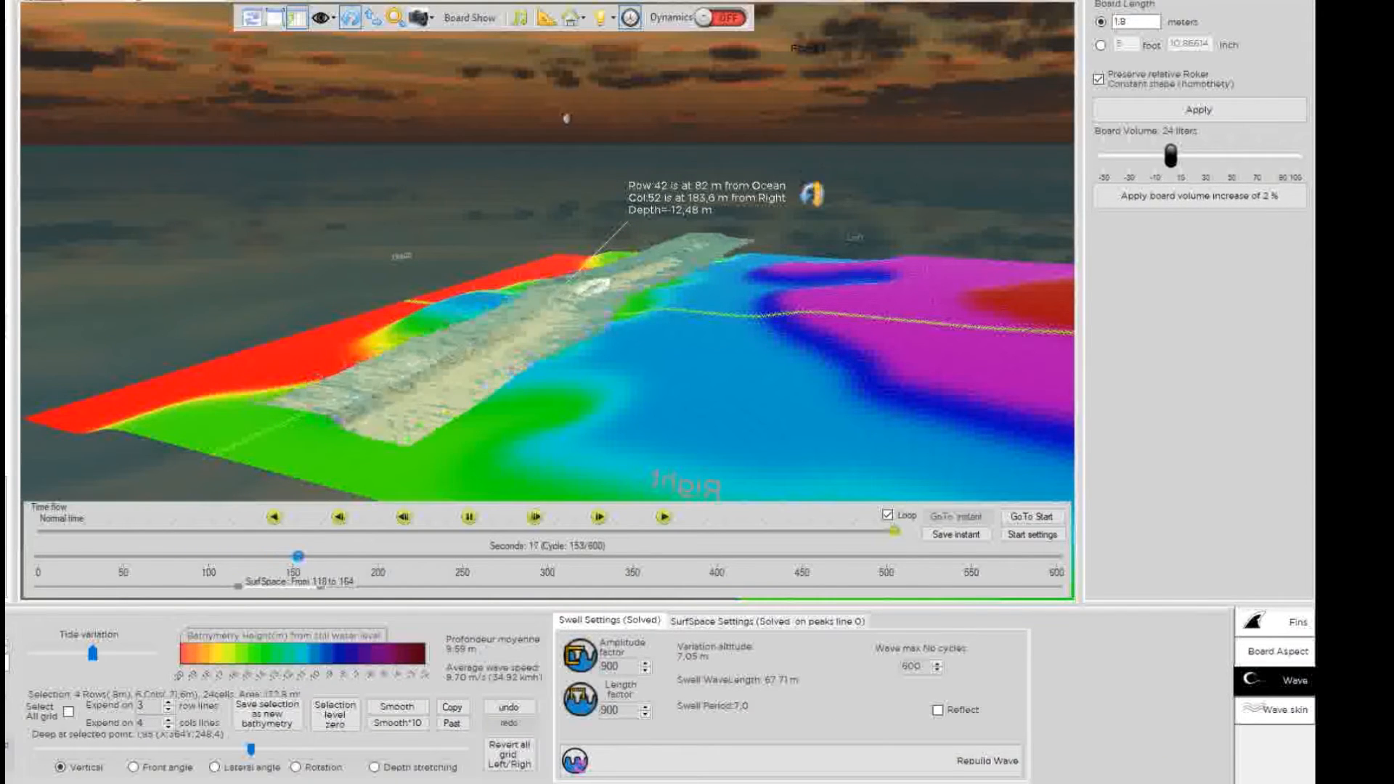
click(710, 622)
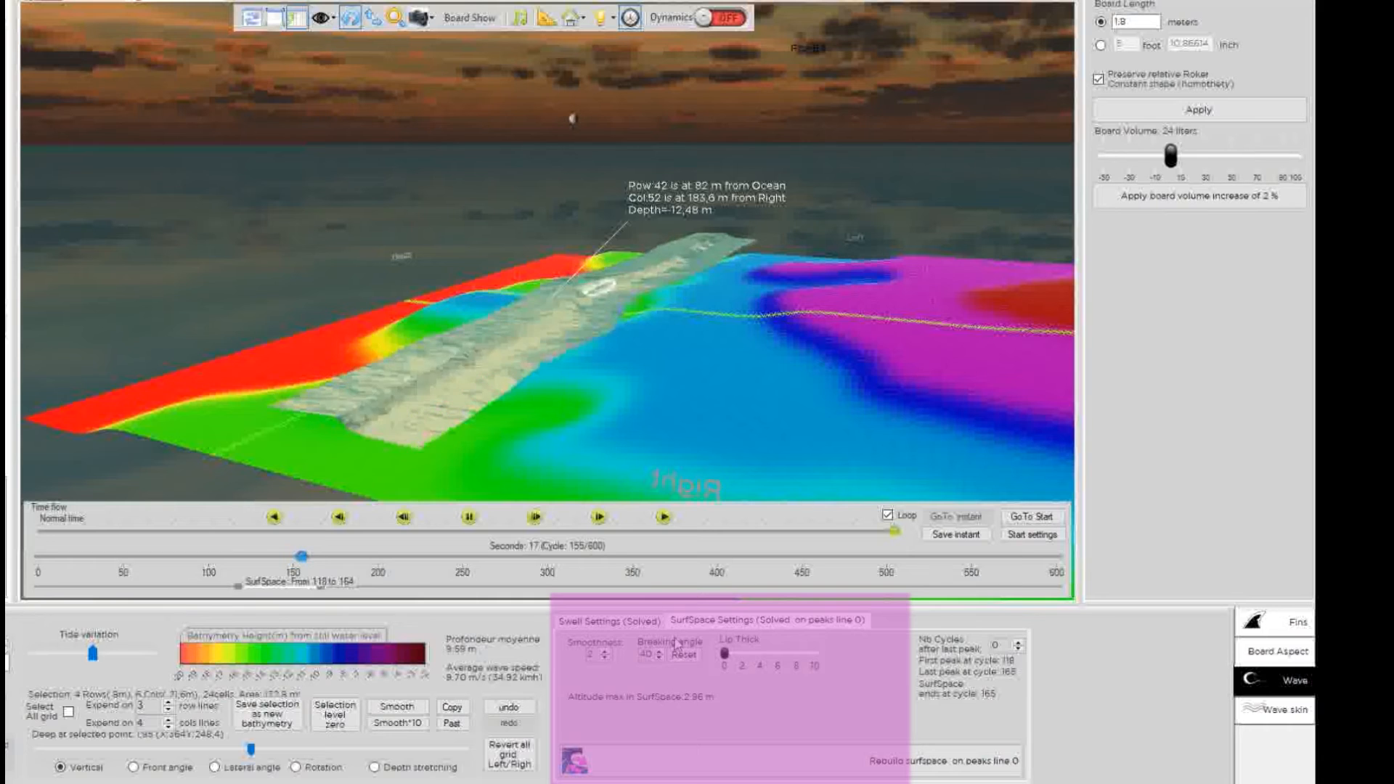
click(993, 645)
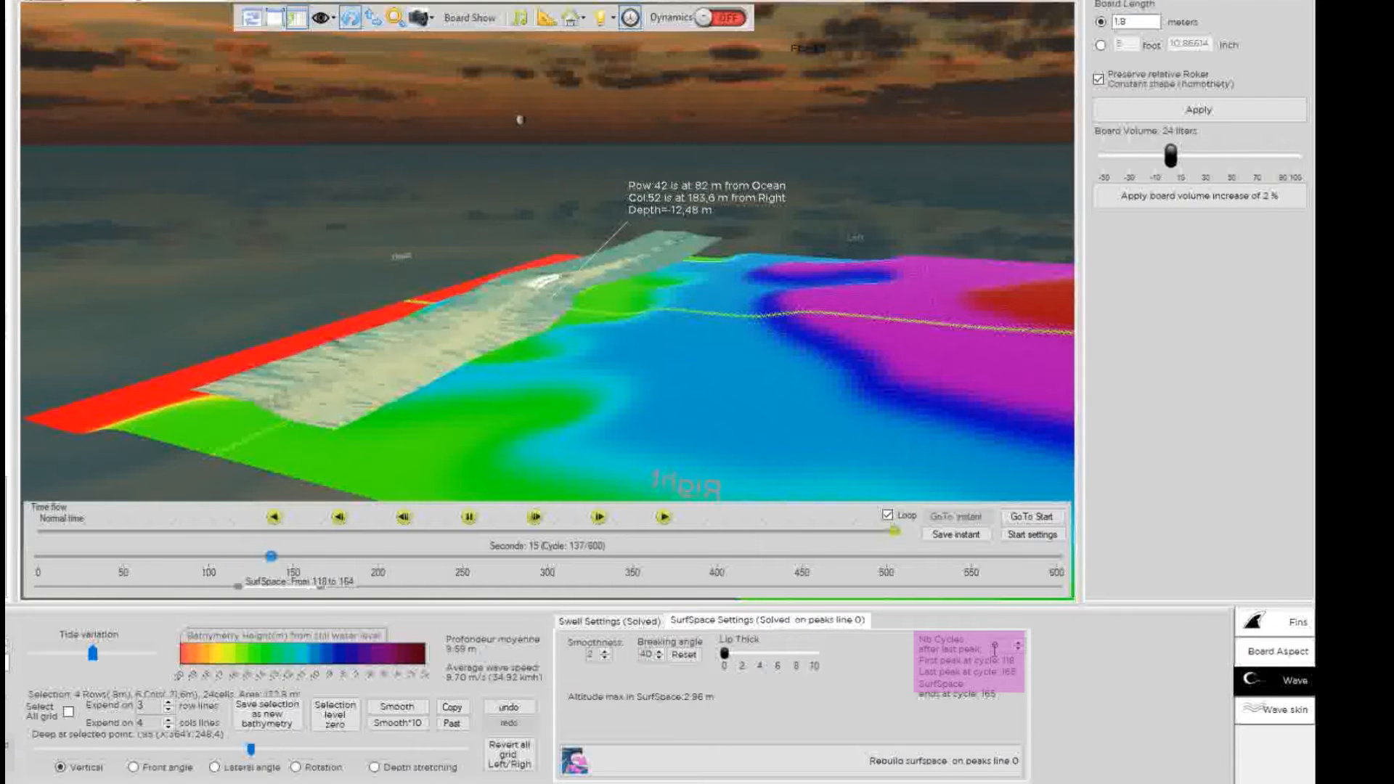
text(100)
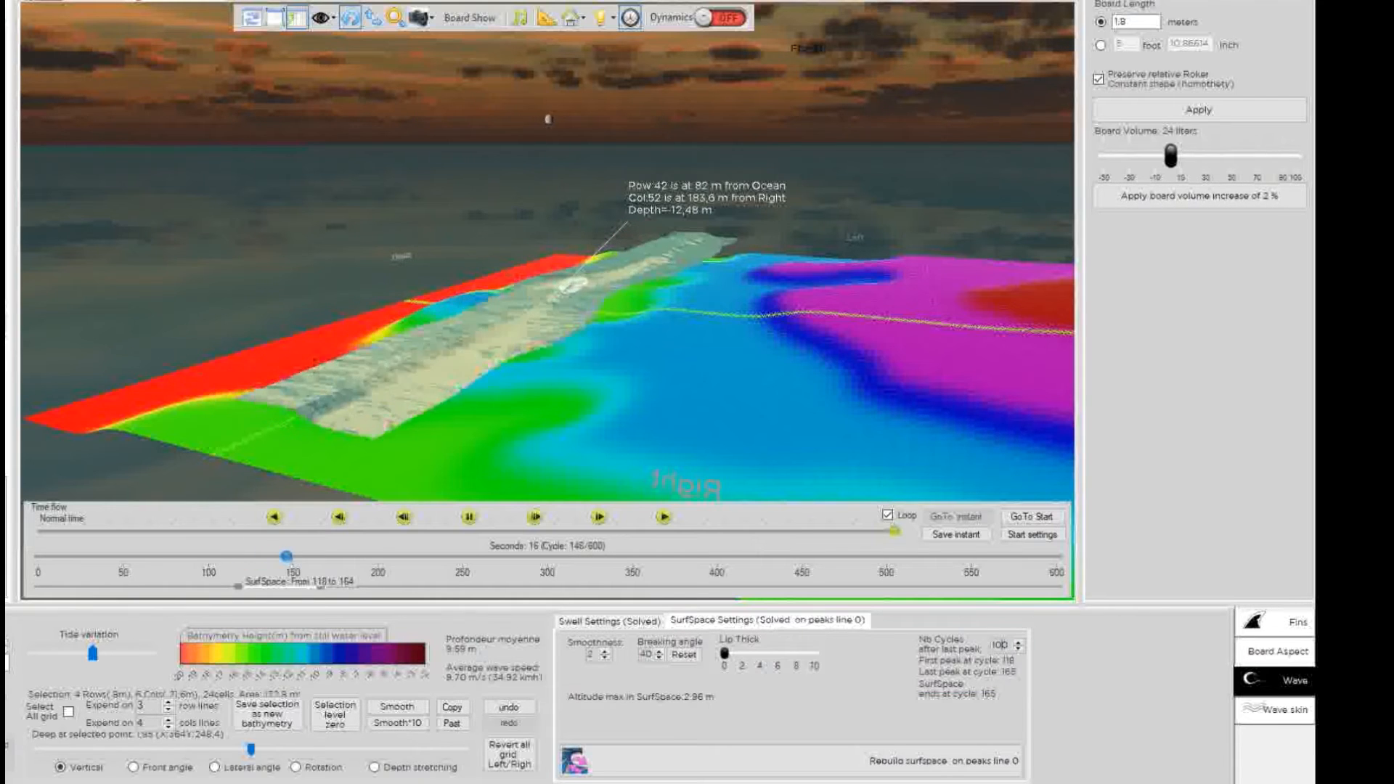
click(939, 761)
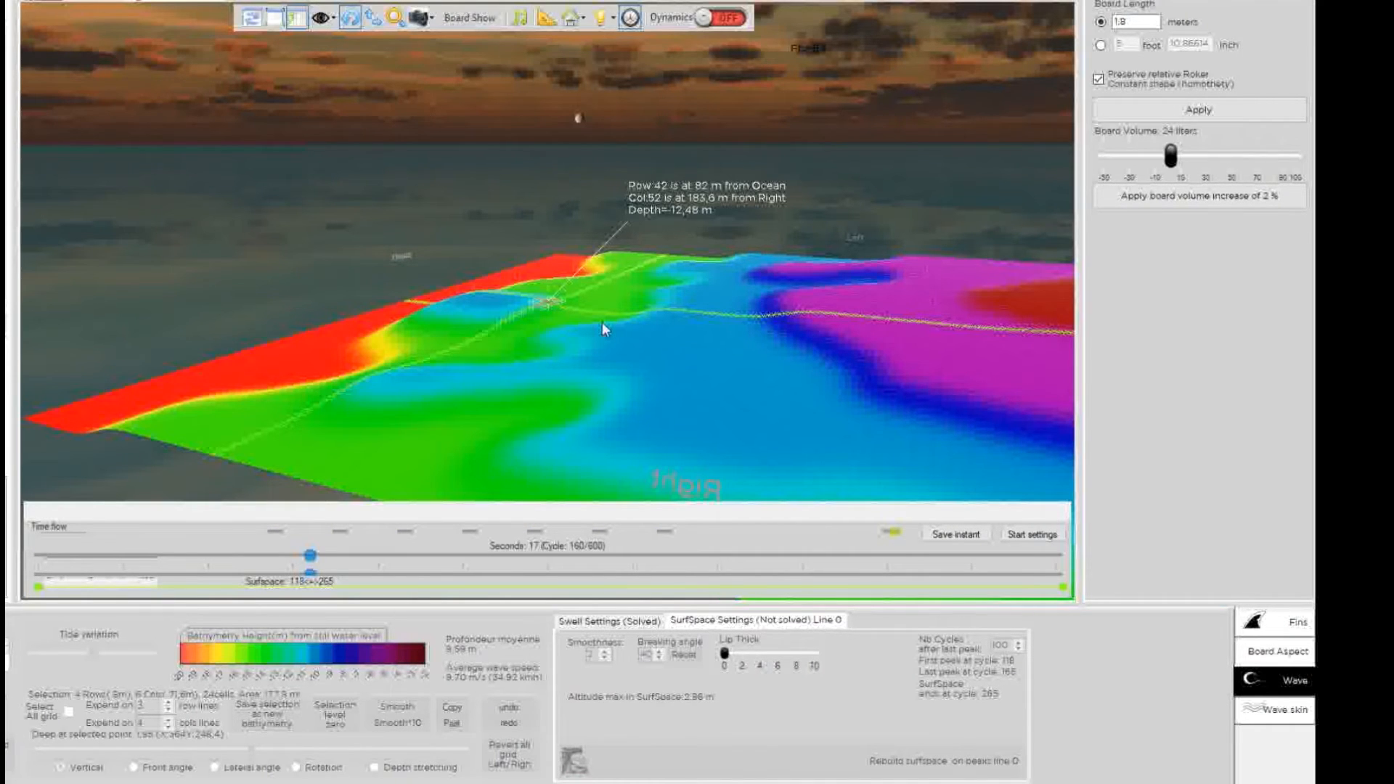
Show the rebuilt surf space spanning cycles 118 to 264 and orbit around the breaking wave.
click(885, 762)
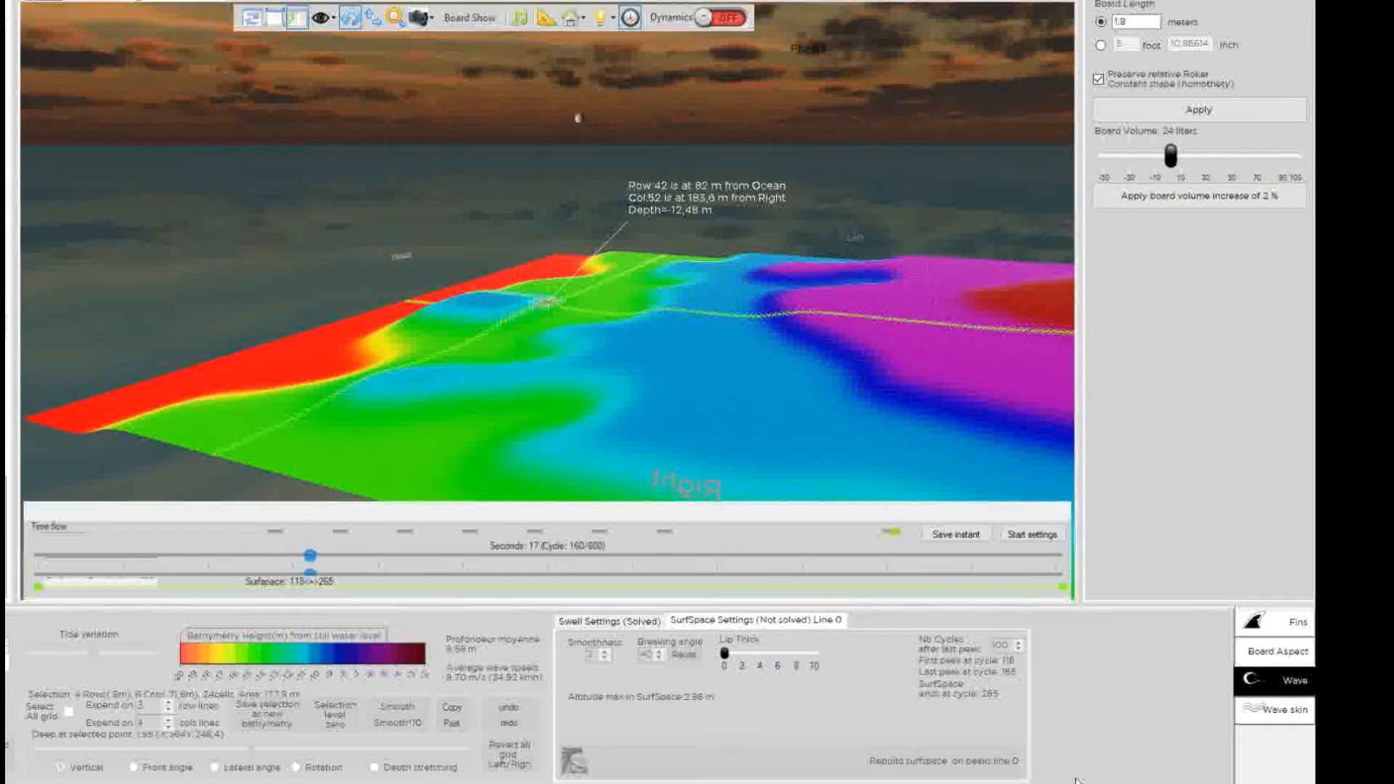
click(1286, 710)
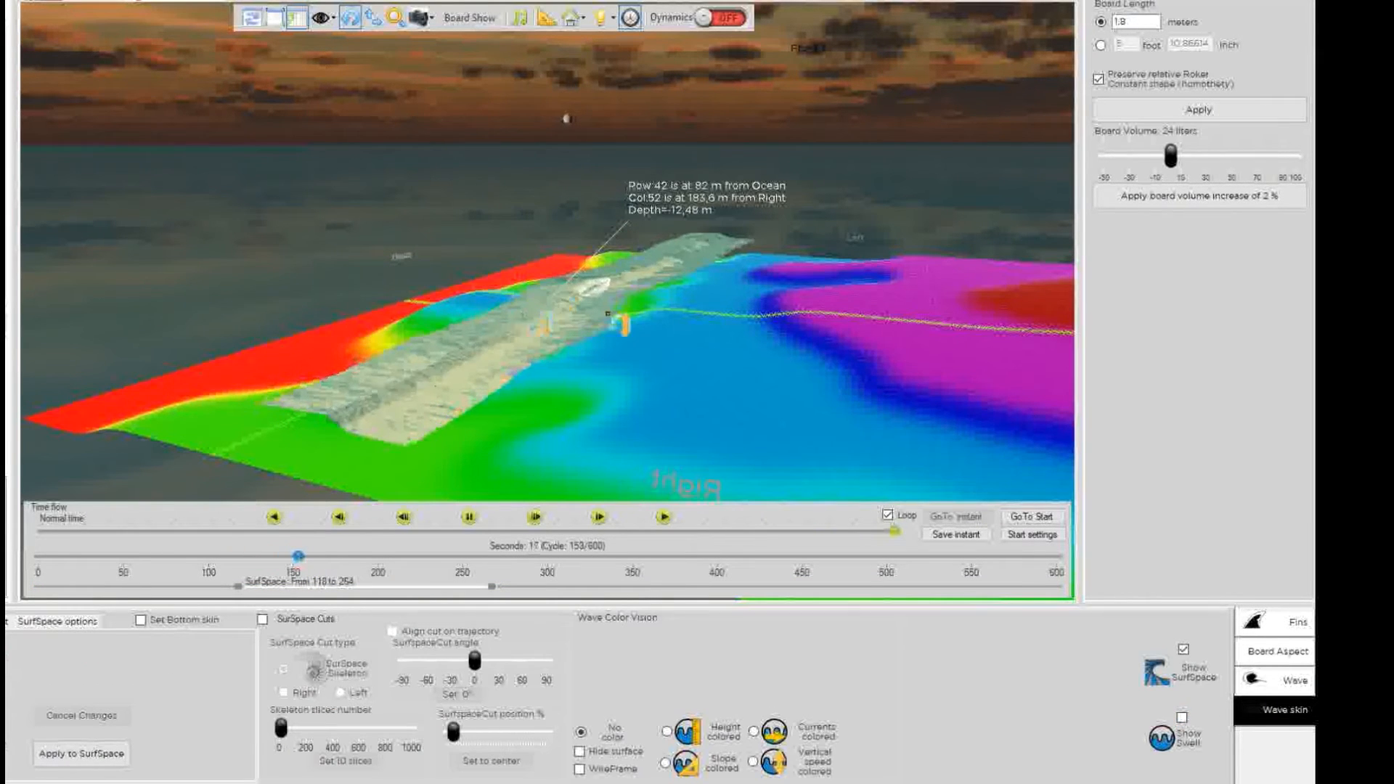
drag(645, 207, 639, 211)
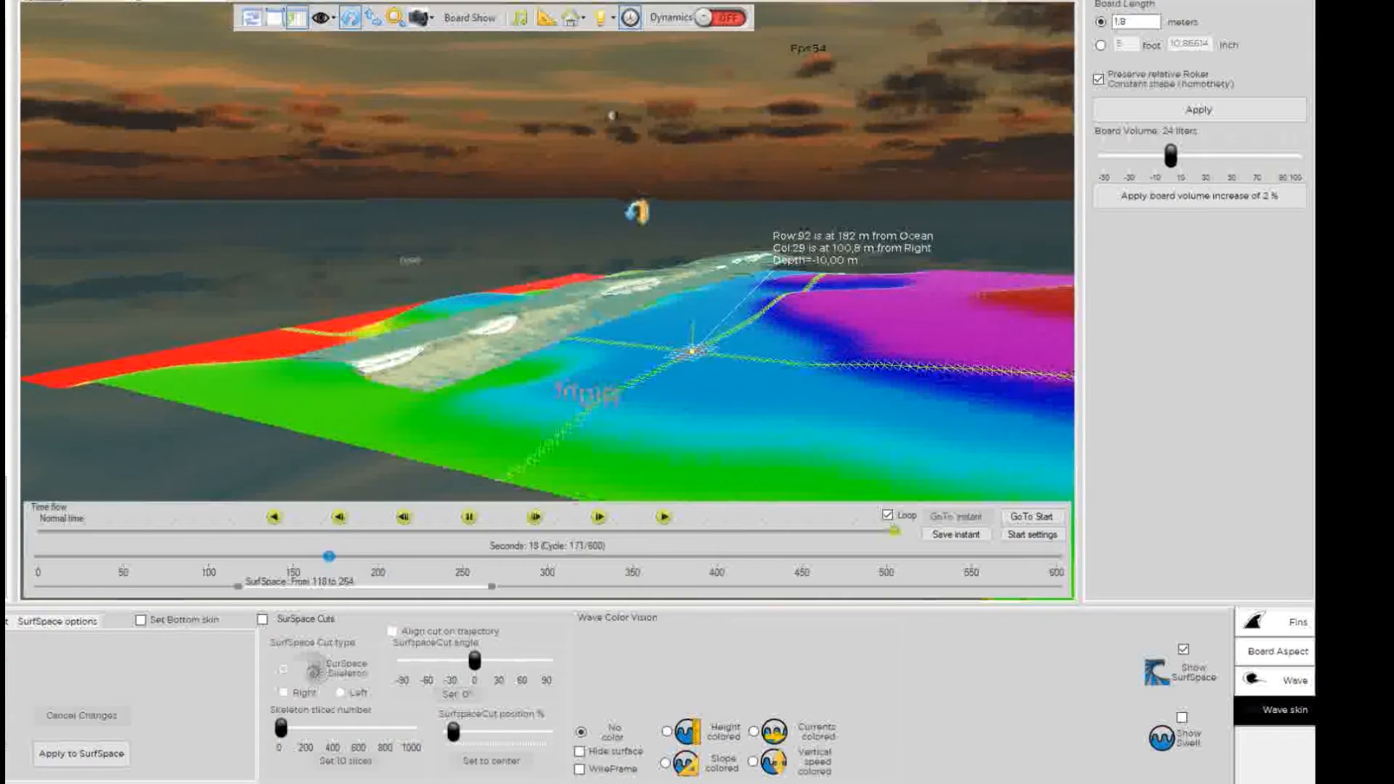
drag(632, 114, 503, 119)
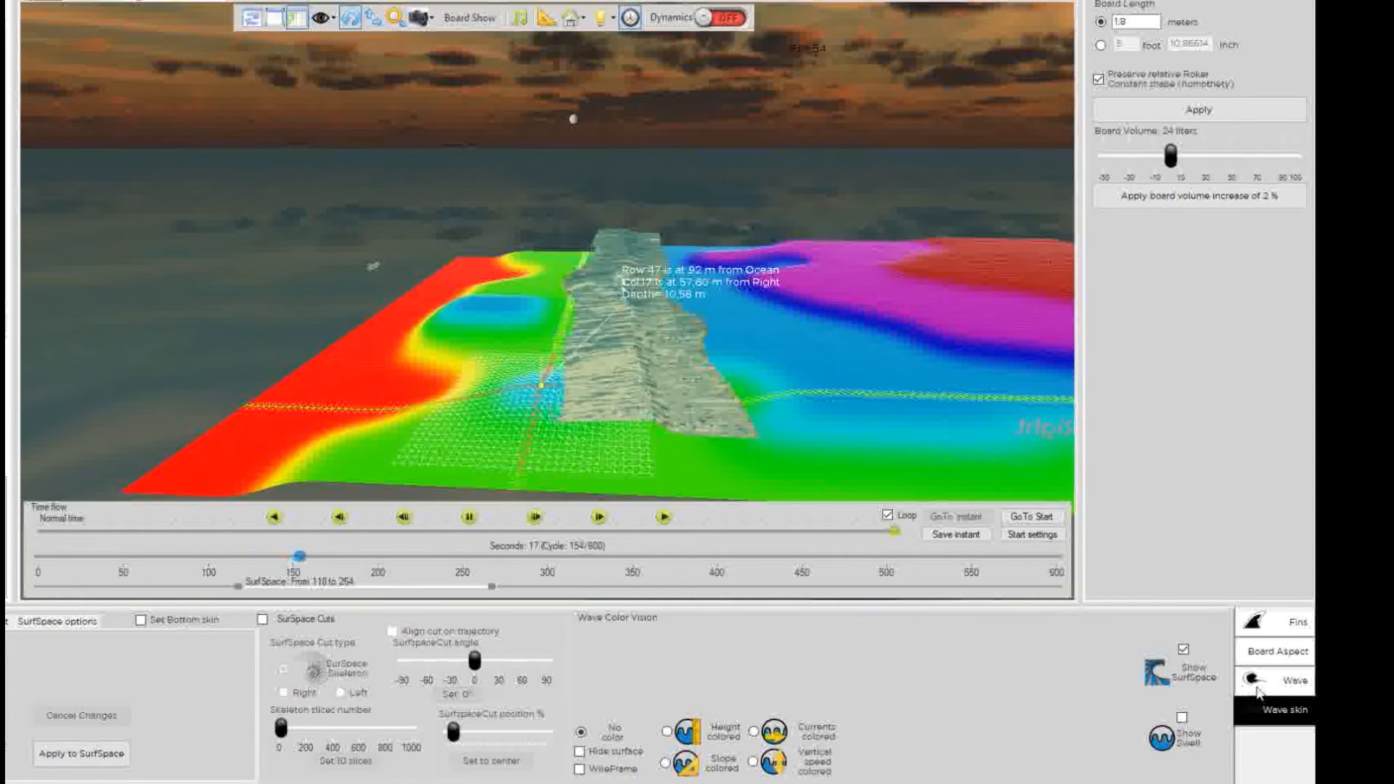
Raise the chosen seabed patch with the height slider and widen it to 64 rows by 34 columns.
click(1278, 680)
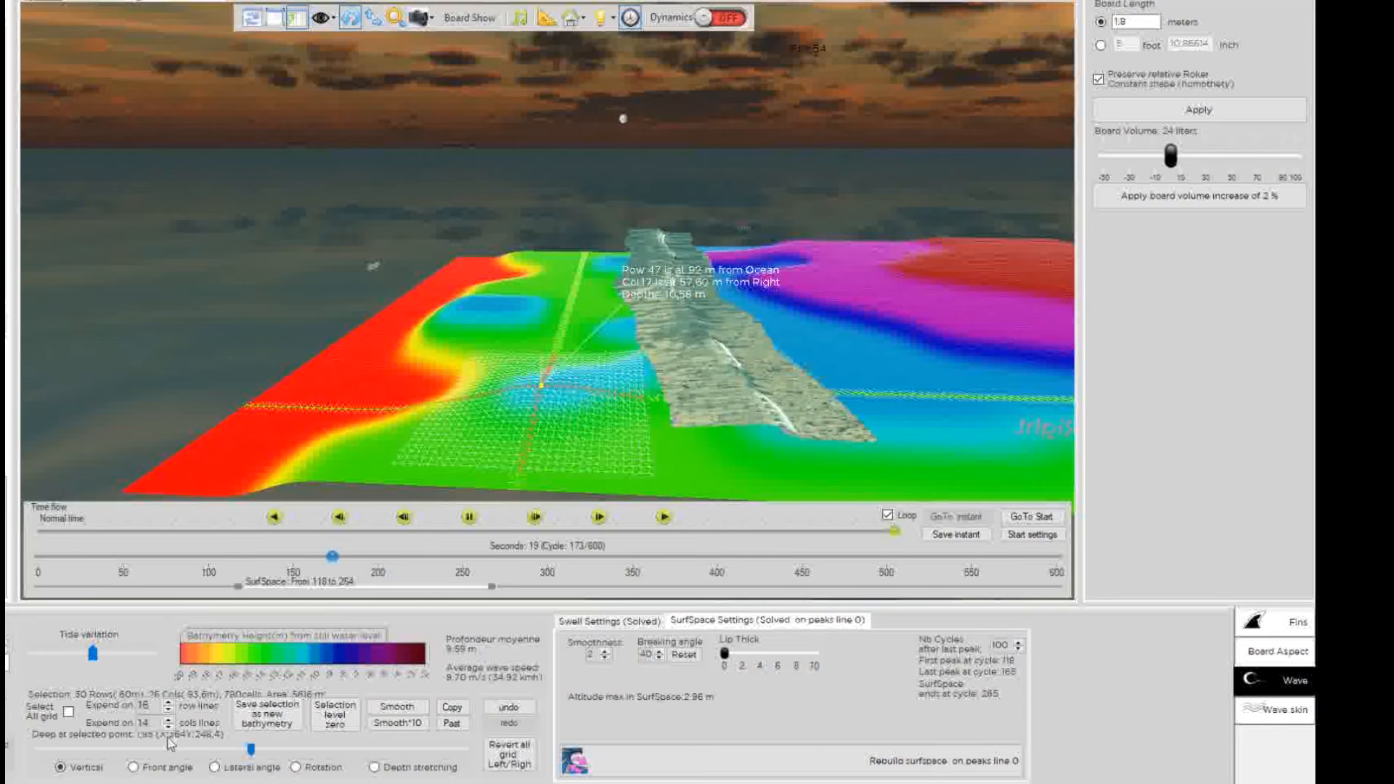
drag(252, 750, 171, 746)
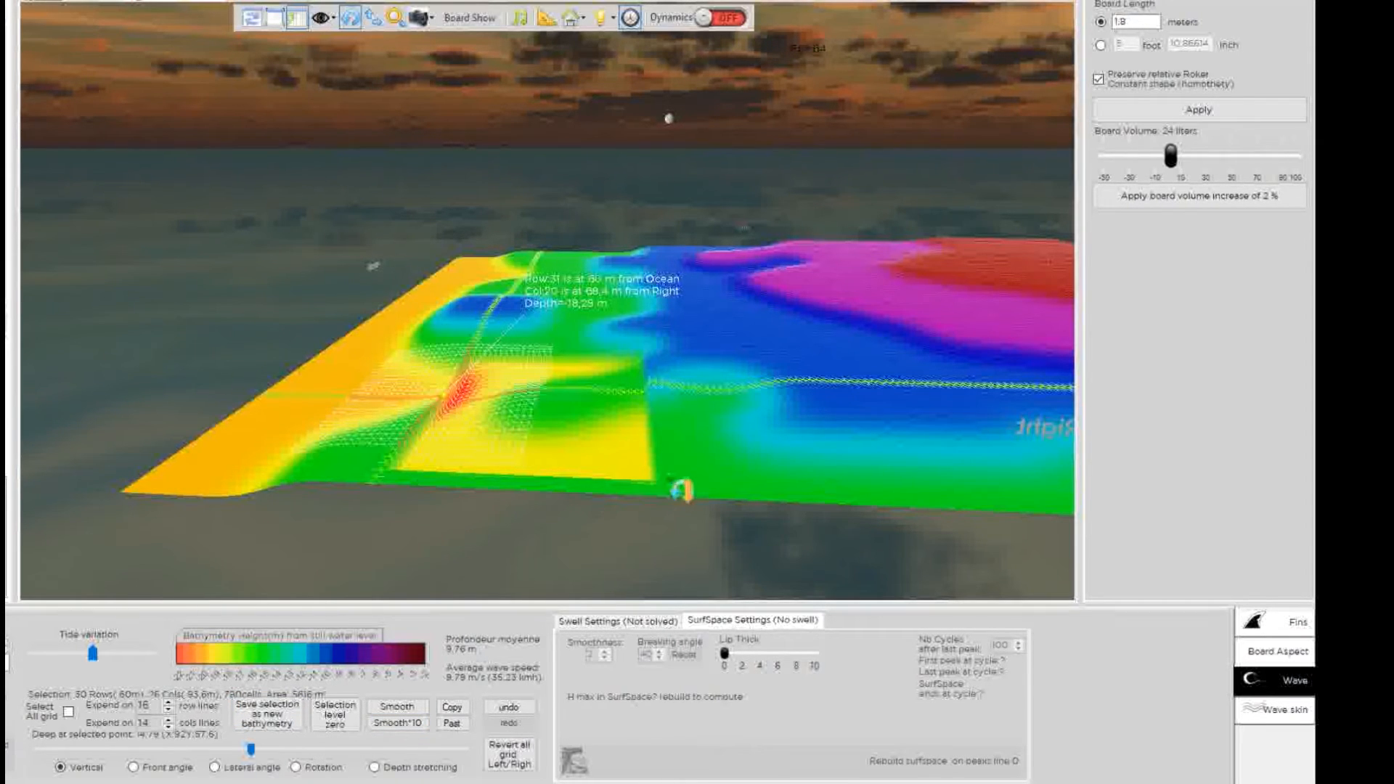
click(669, 485)
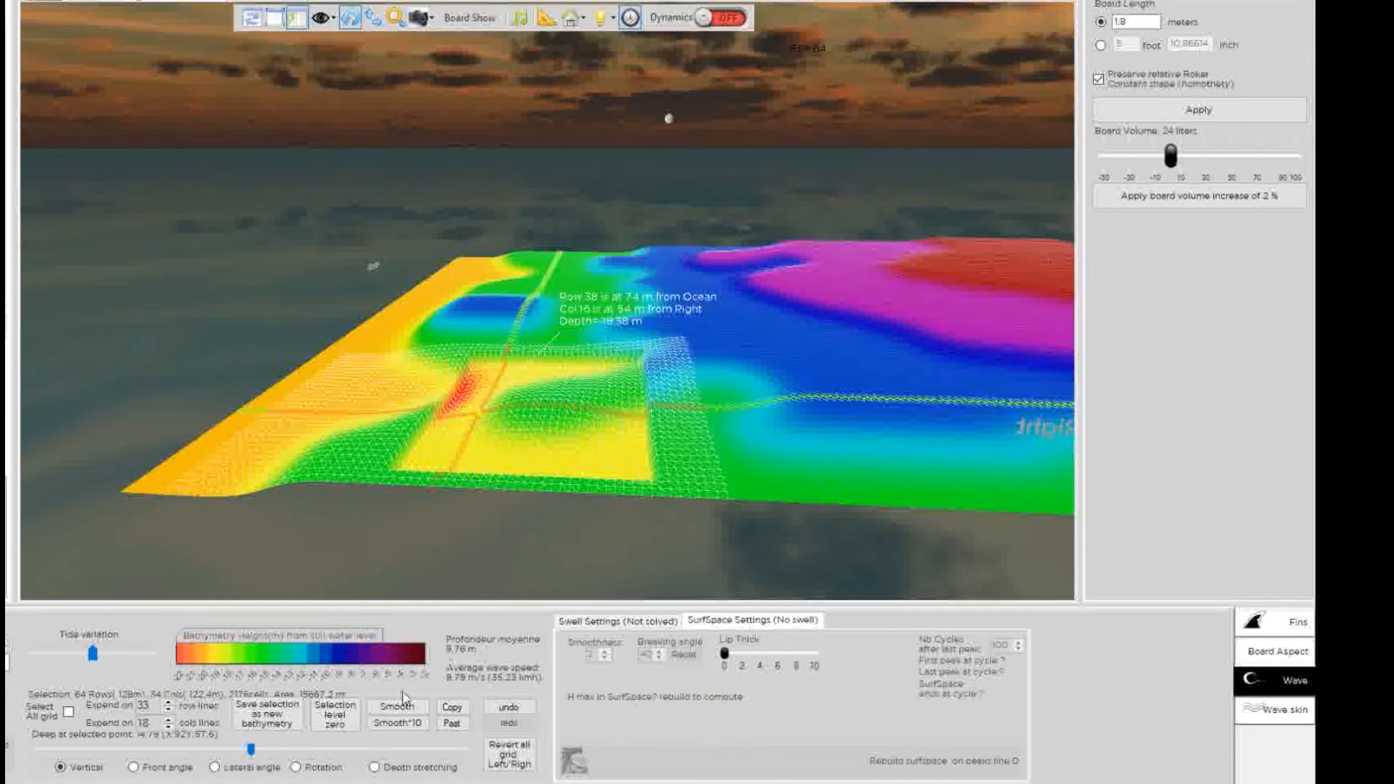
Apply Smooth*10 twice to blend the patch in, leaving a 9.73 m mean depth.
click(401, 723)
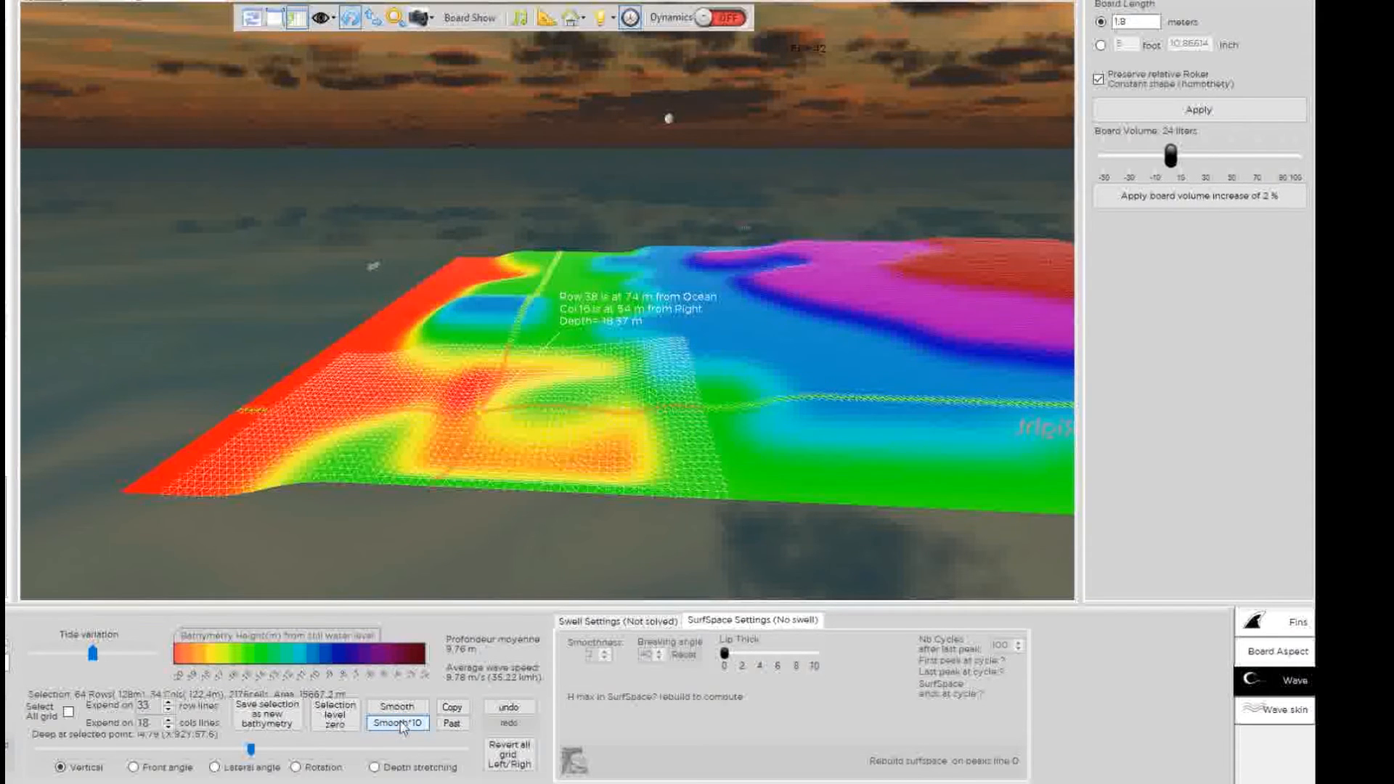
click(401, 725)
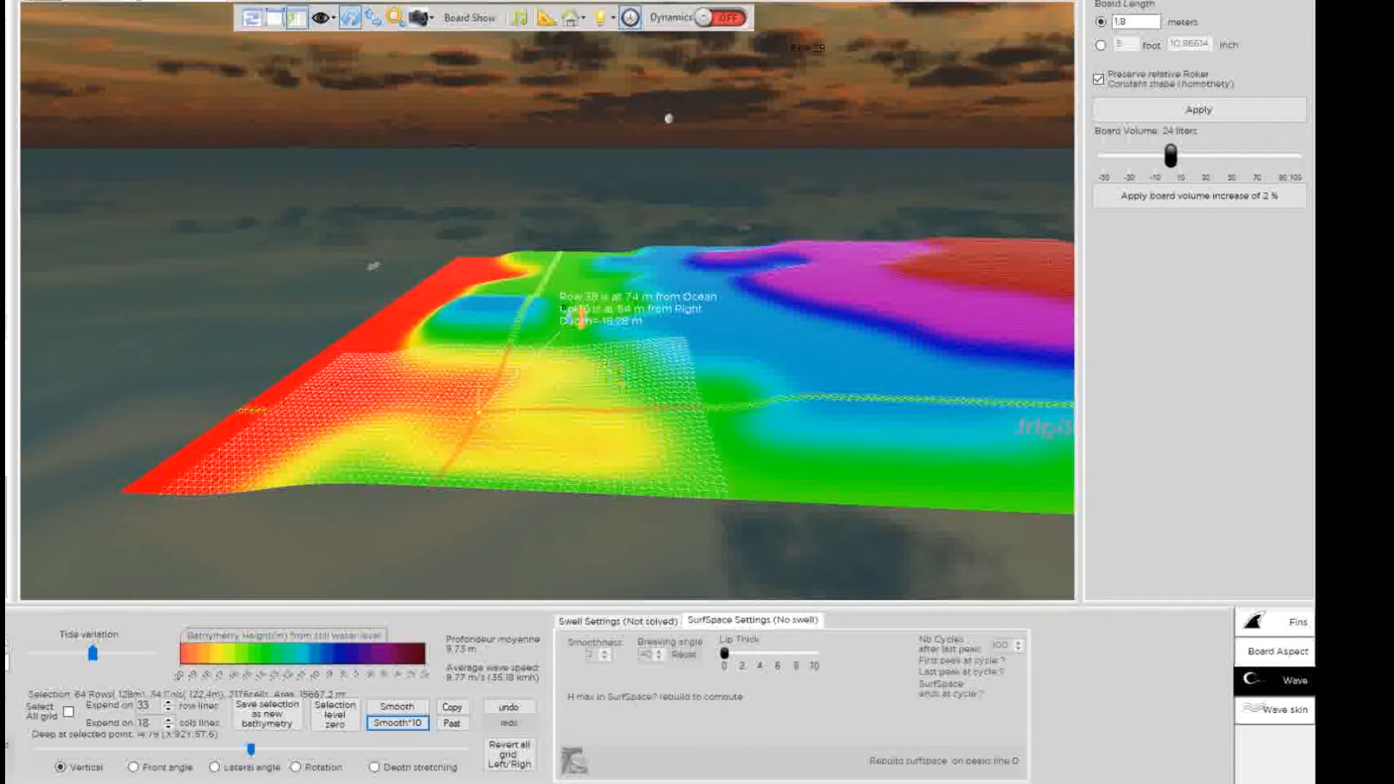
drag(499, 294, 774, 505)
click(506, 346)
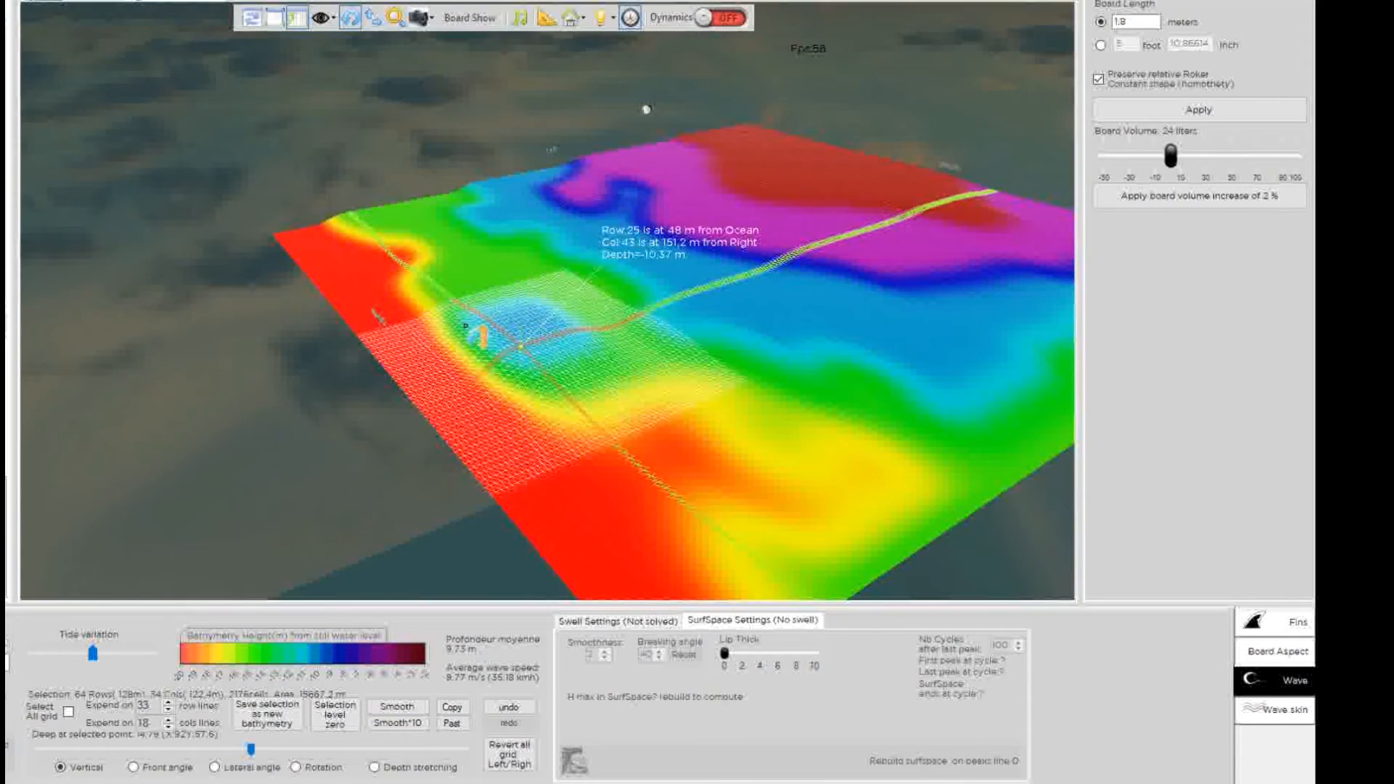
drag(472, 330, 554, 345)
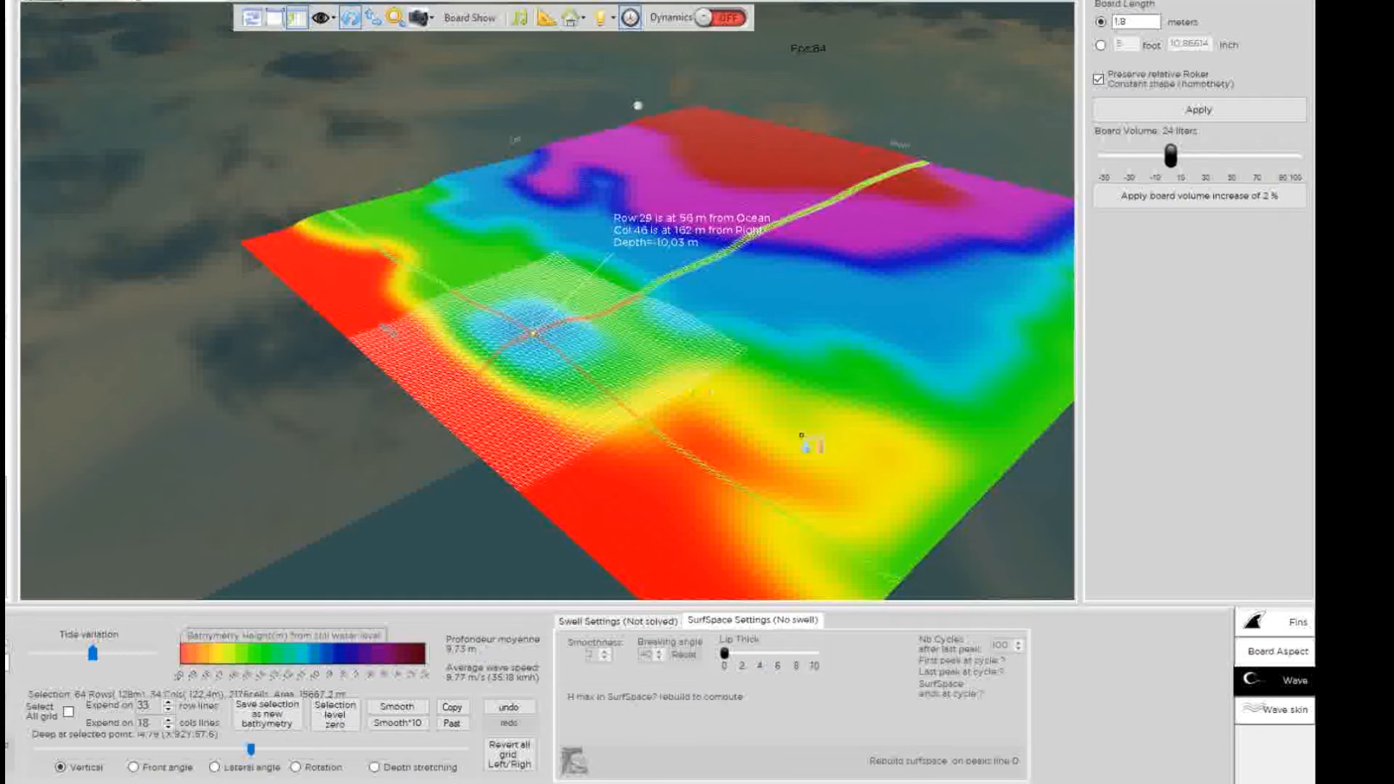
scroll(843, 438, down, 3)
drag(508, 259, 683, 560)
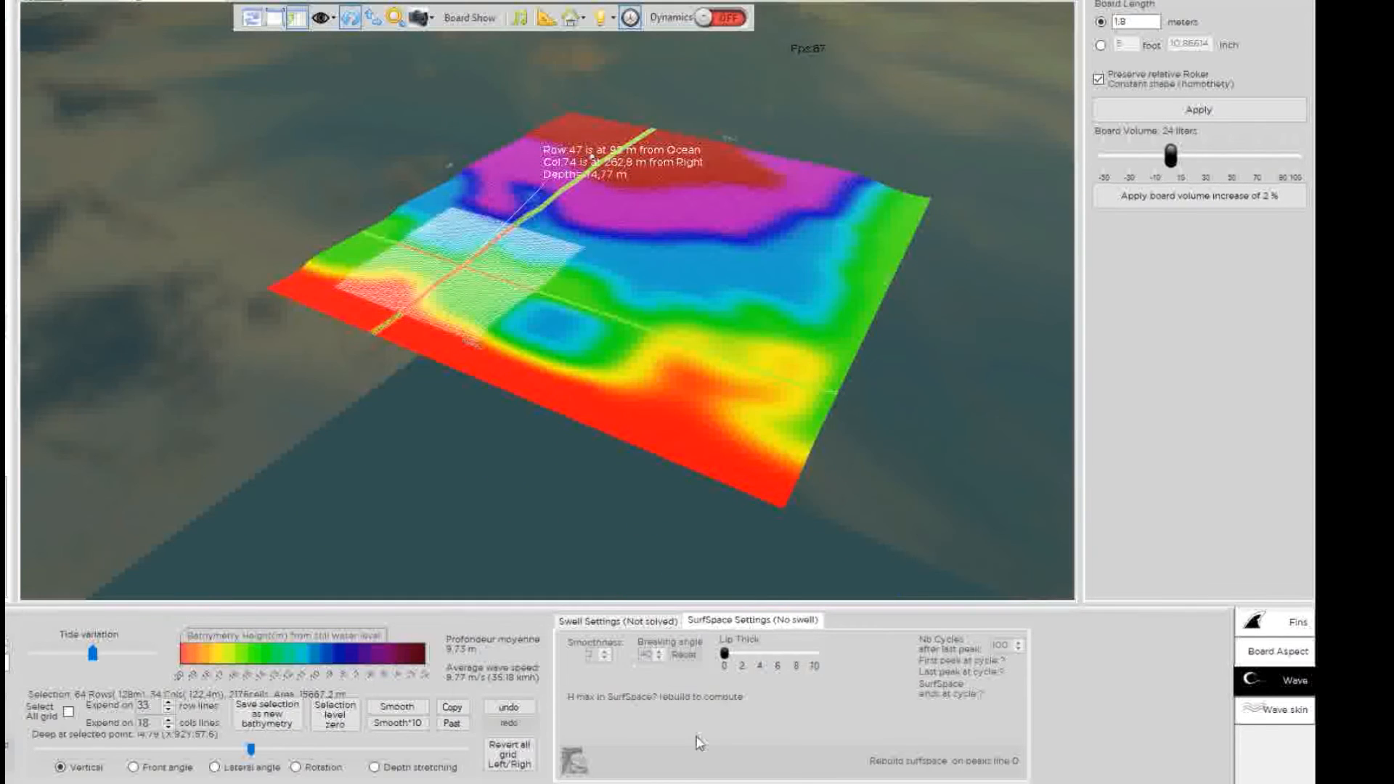
click(618, 622)
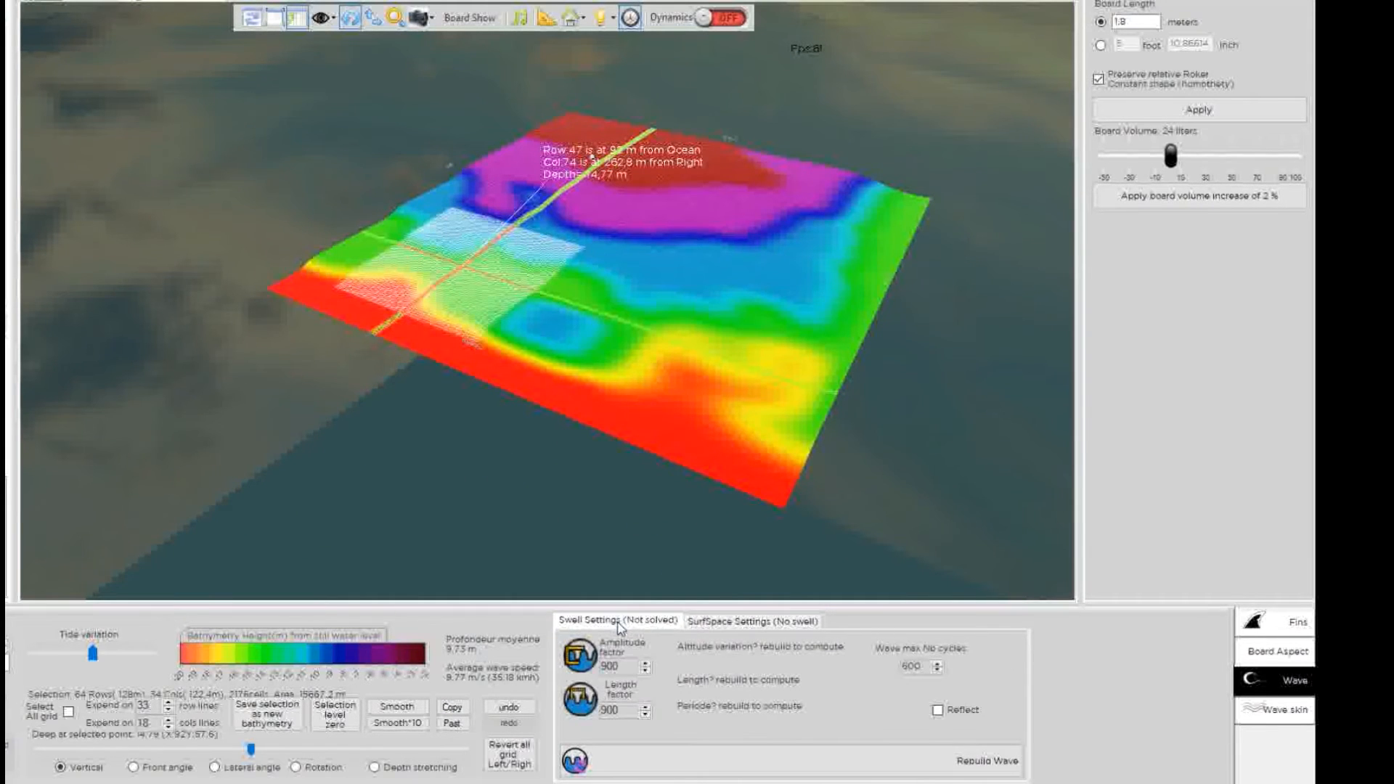
Re-solve the swell at 66.22 m wavelength and orbit to watch the simulated wave.
click(913, 768)
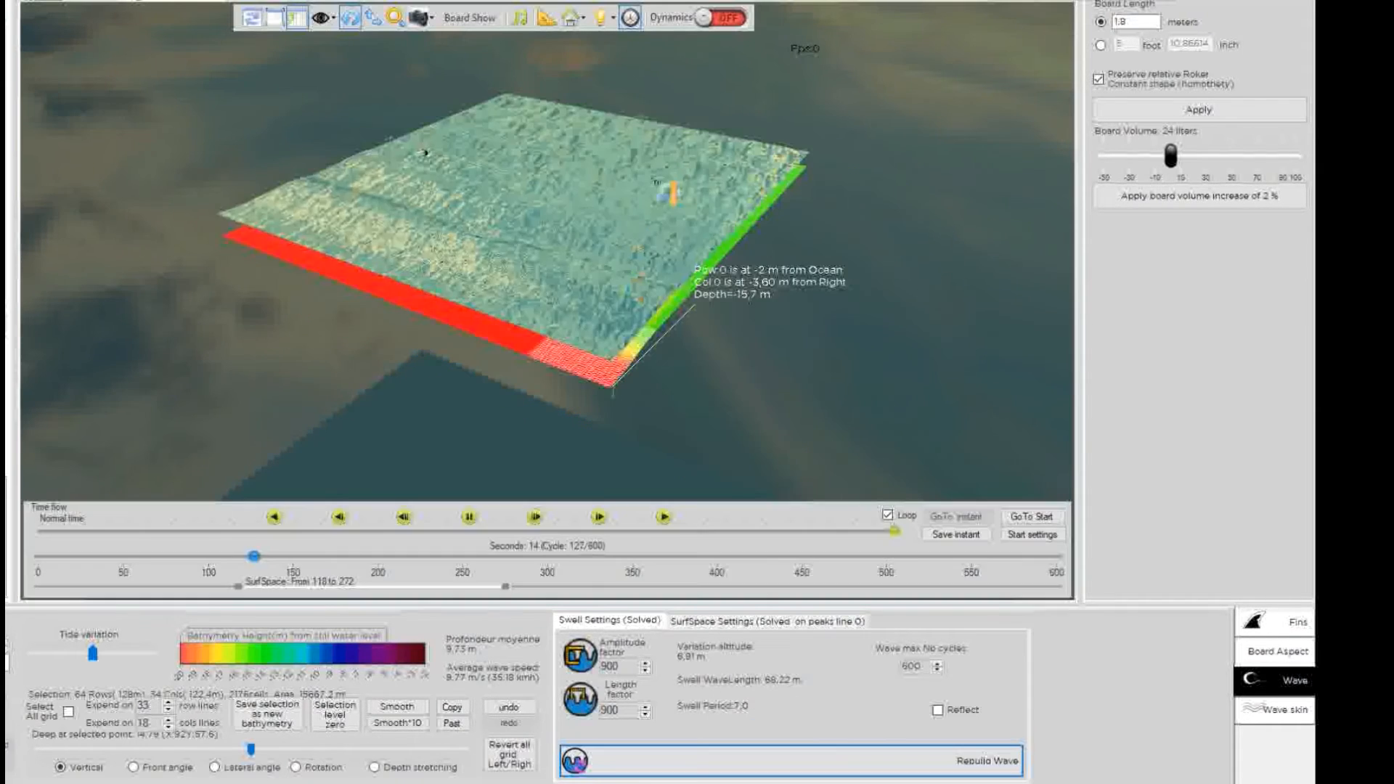
drag(543, 185, 229, 97)
drag(727, 283, 133, 99)
drag(743, 360, 487, 337)
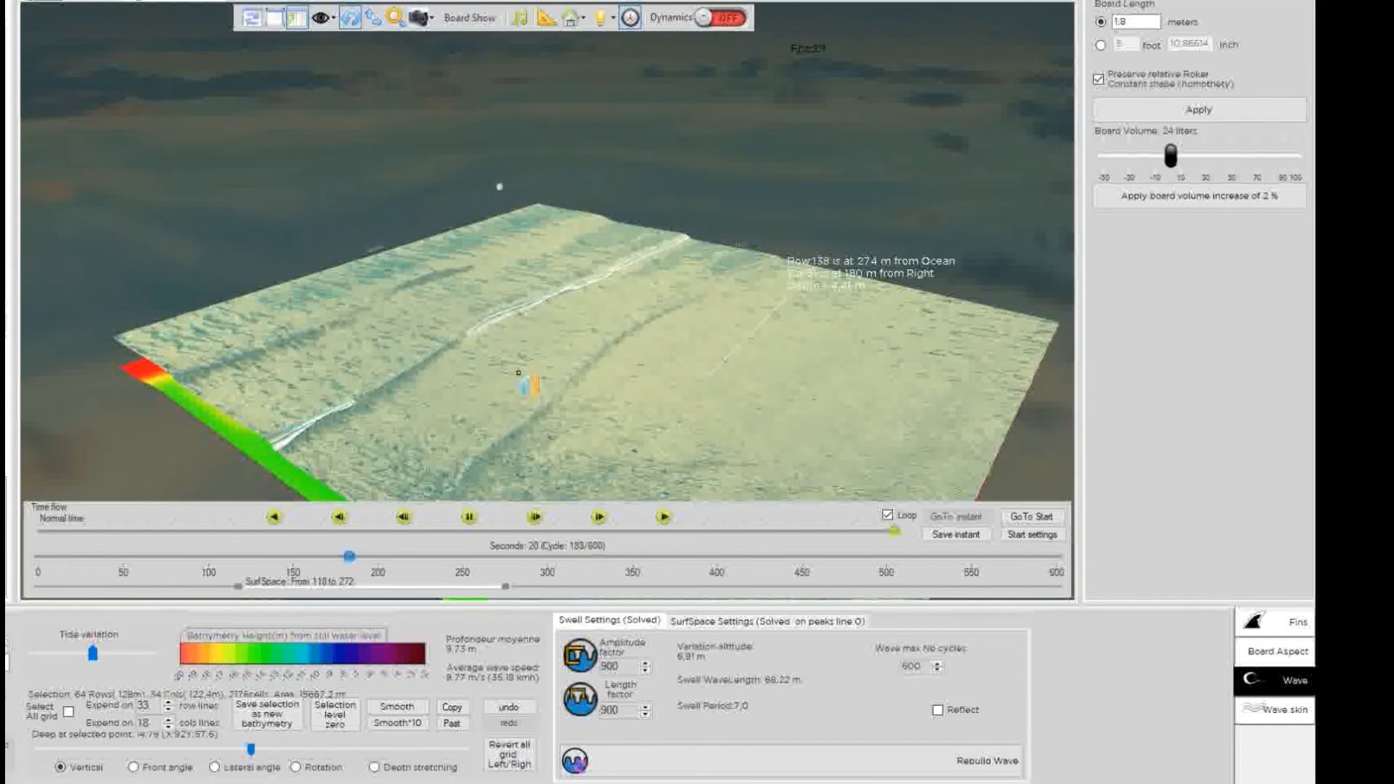
Hide the swell, rewind the simulation to the start and slow the playback.
click(1256, 711)
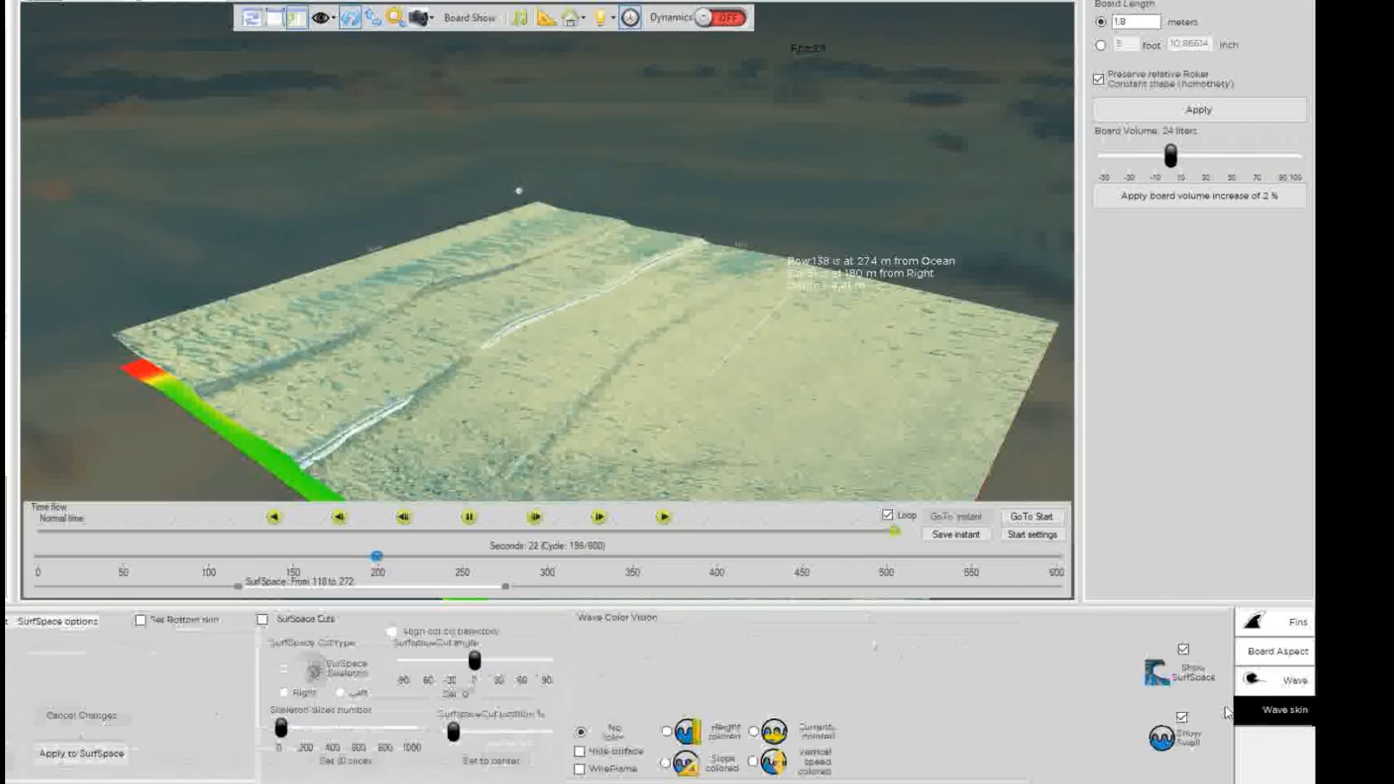
click(1182, 718)
click(1032, 517)
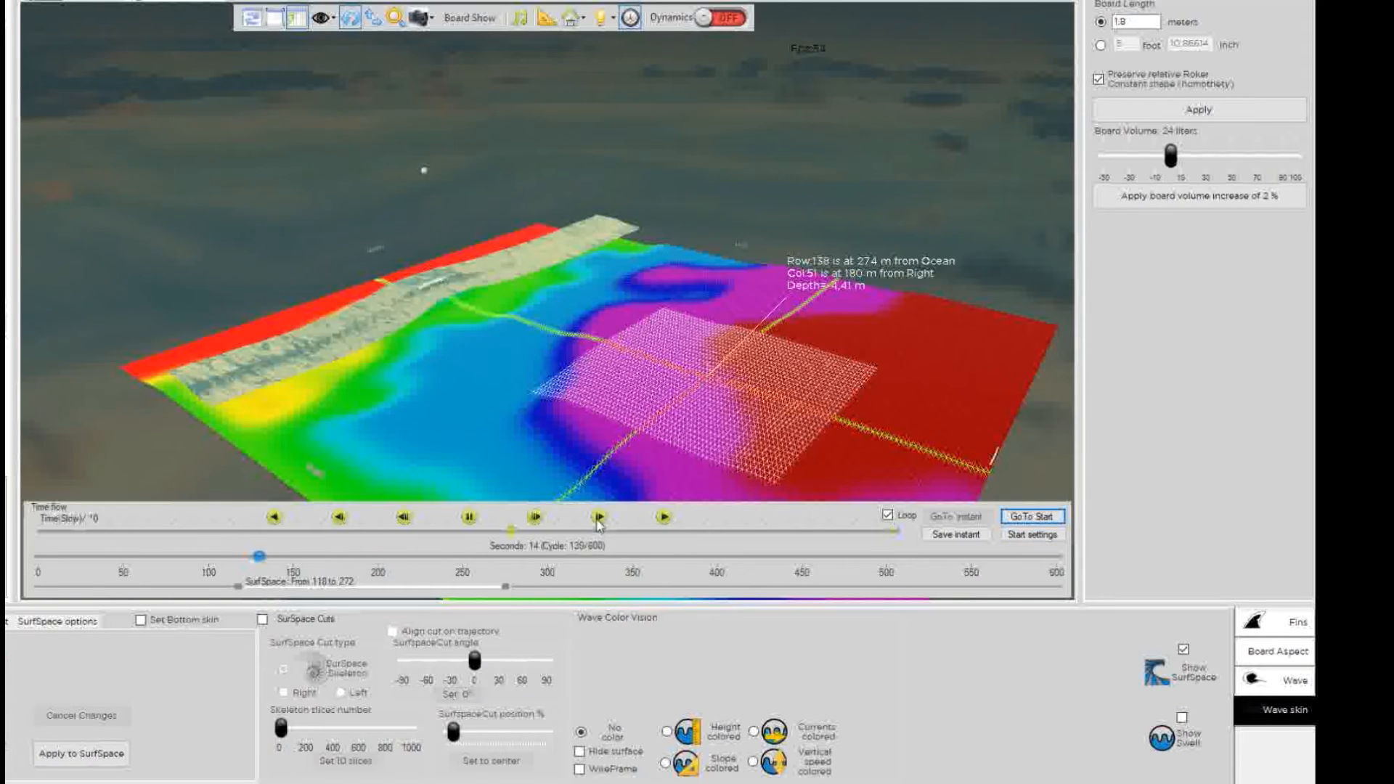
click(599, 517)
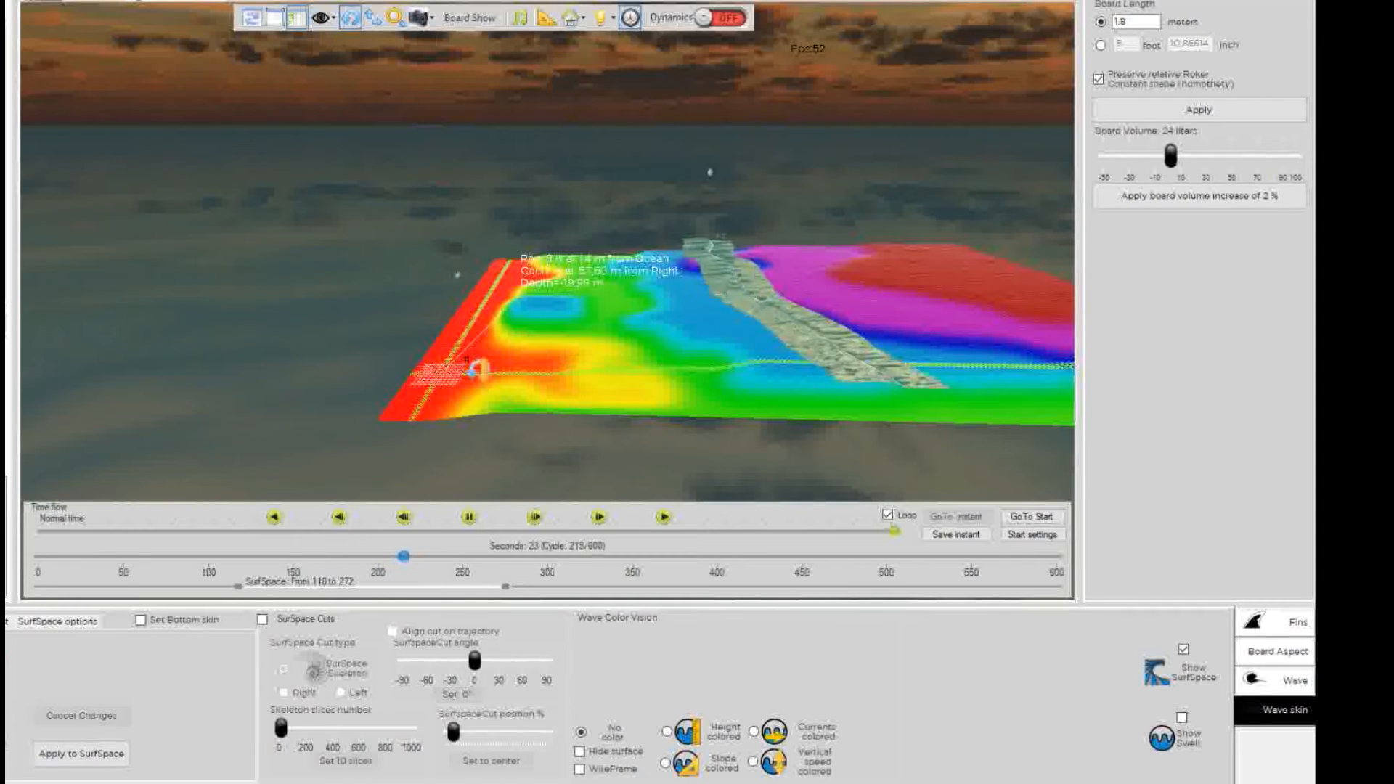
Paint the lower-right seabed edge shallower, marking a 78-row by 26-column red patch.
mouse_move(482, 411)
mouse_down()
mouse_move(527, 400)
mouse_move(616, 413)
mouse_up()
click(480, 389)
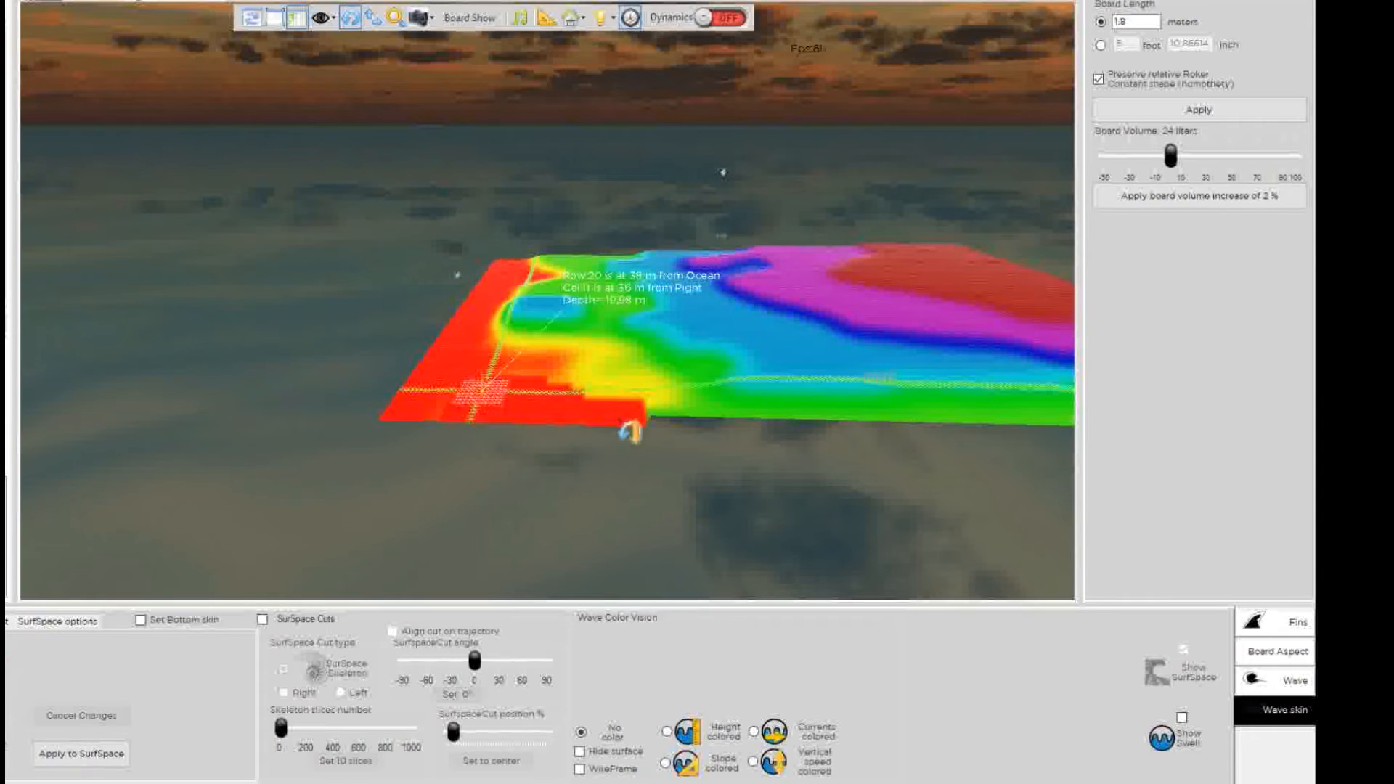
click(664, 428)
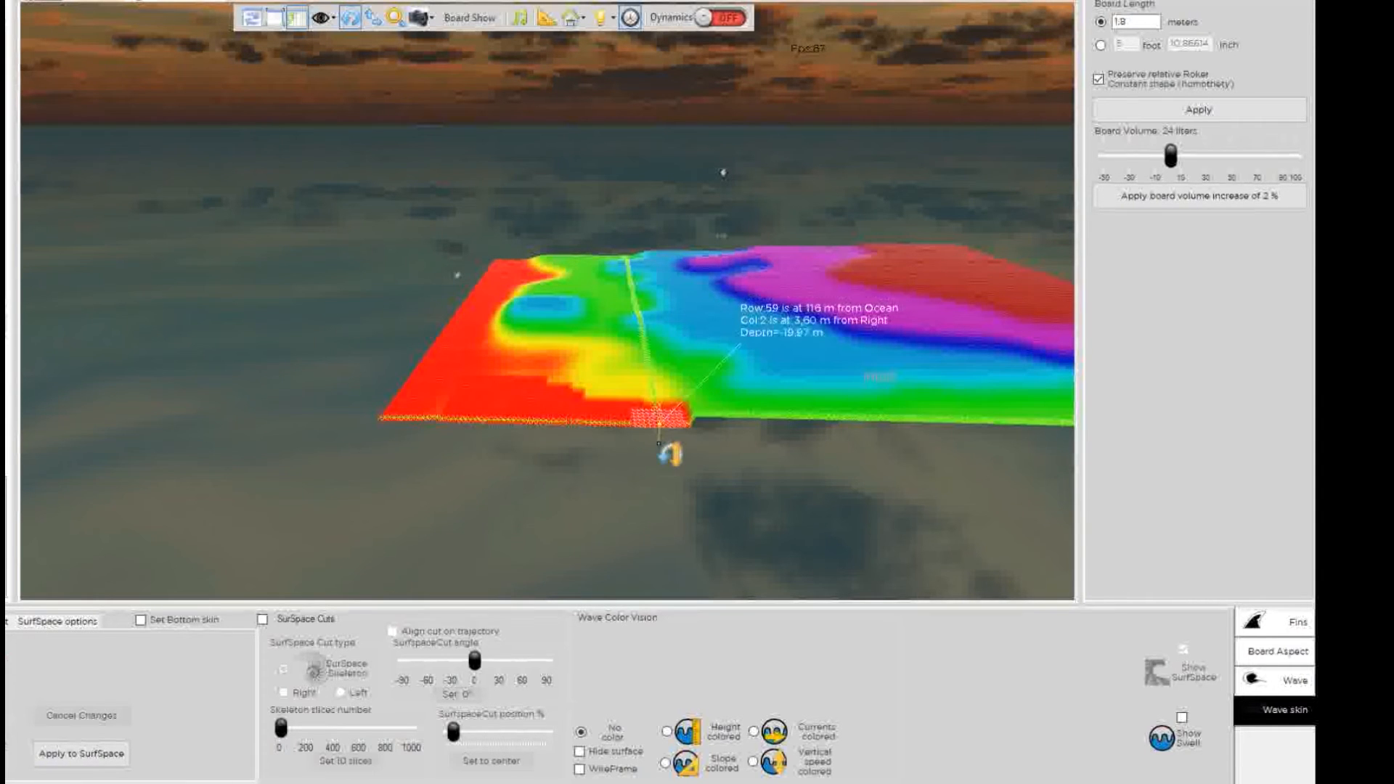
drag(468, 510, 1184, 556)
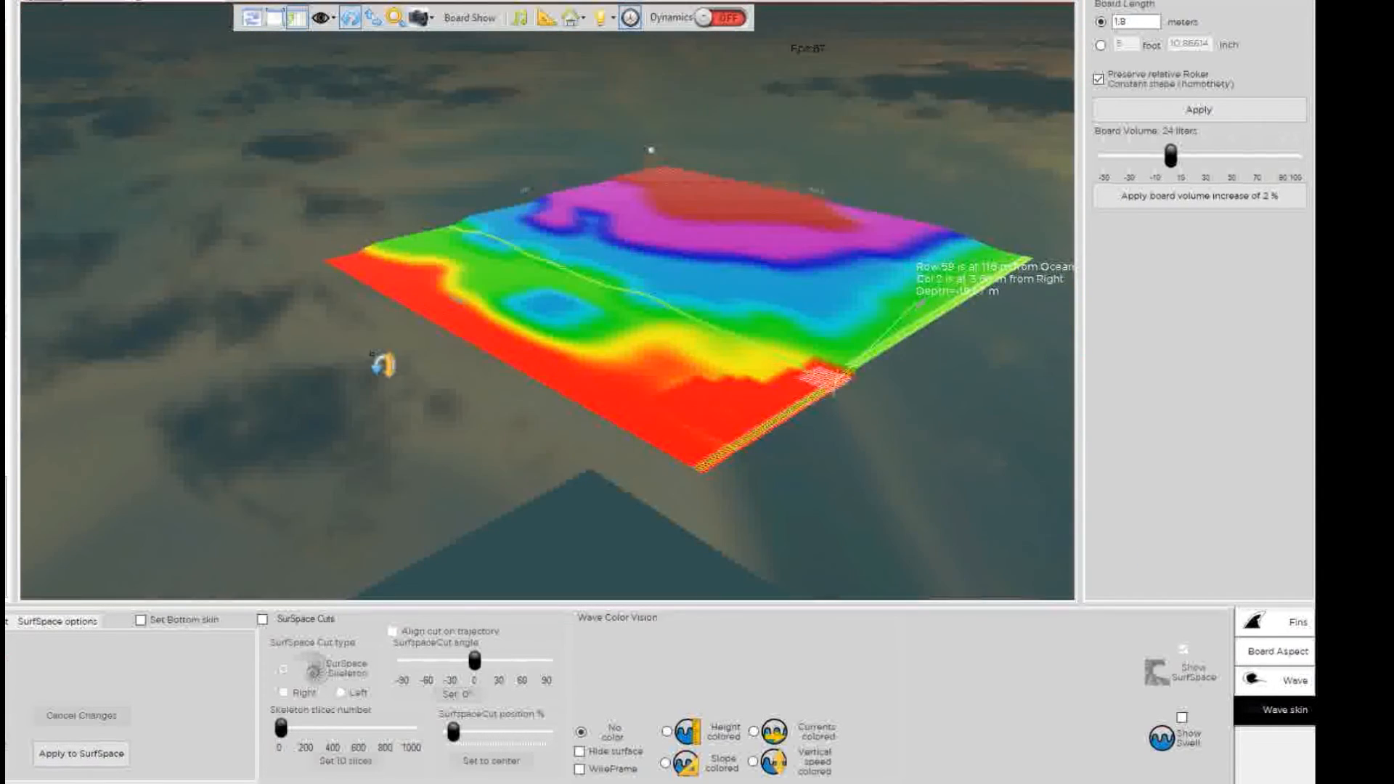
drag(383, 366, 855, 559)
click(835, 310)
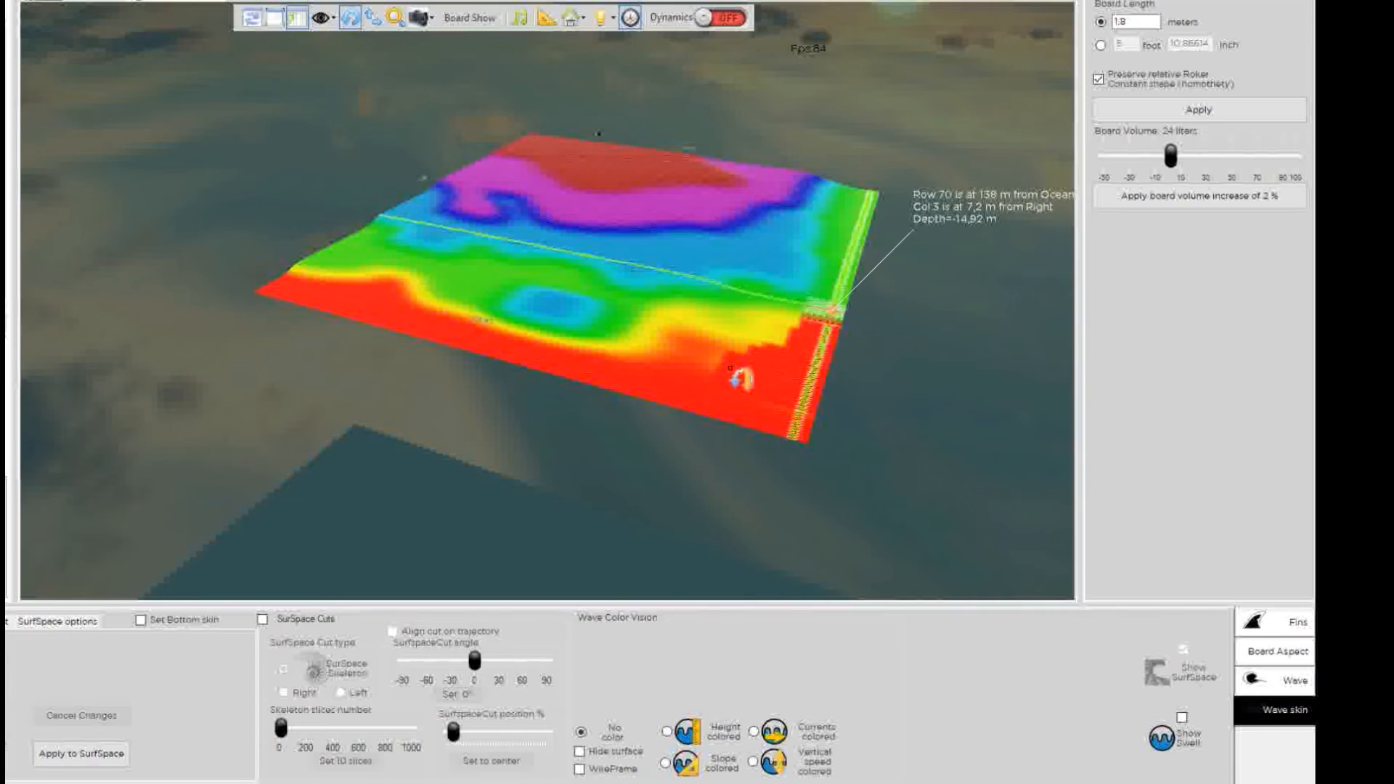
click(716, 385)
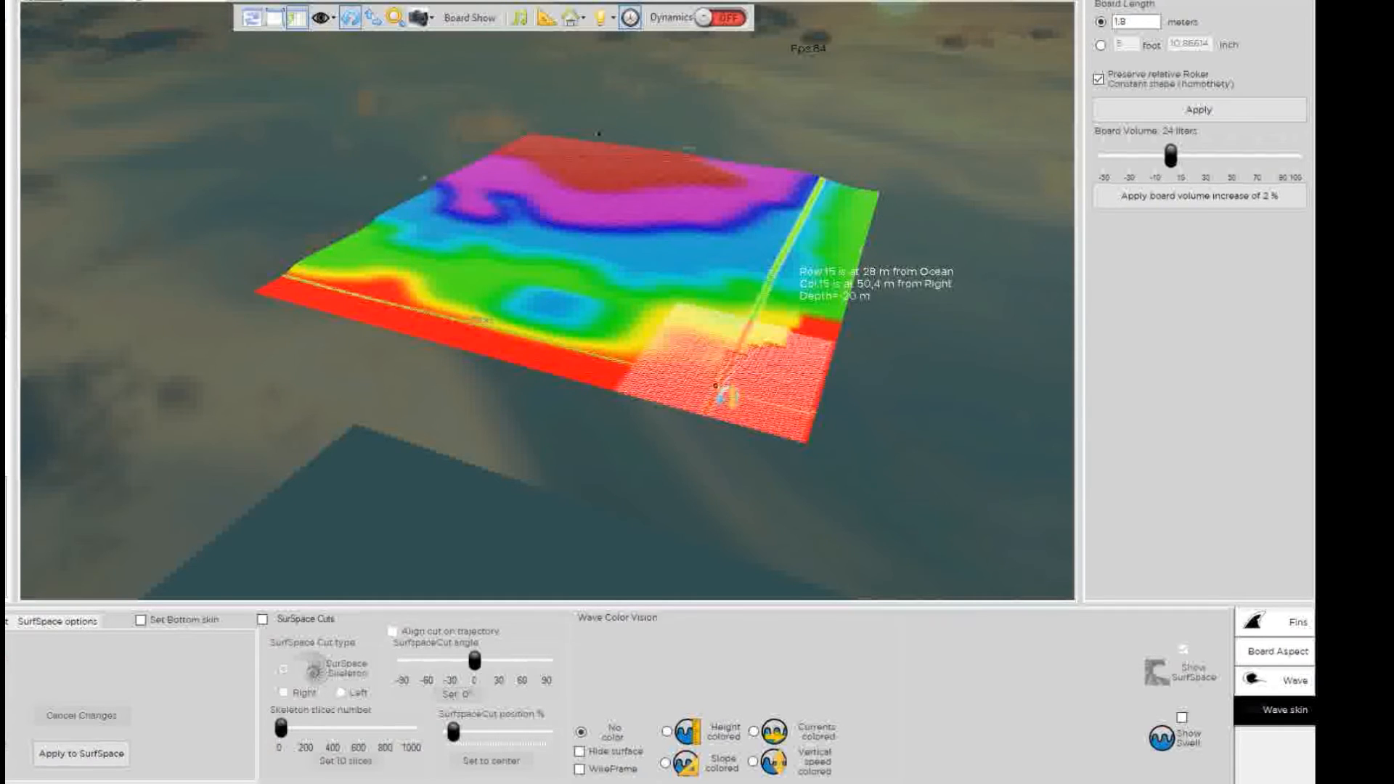
click(780, 354)
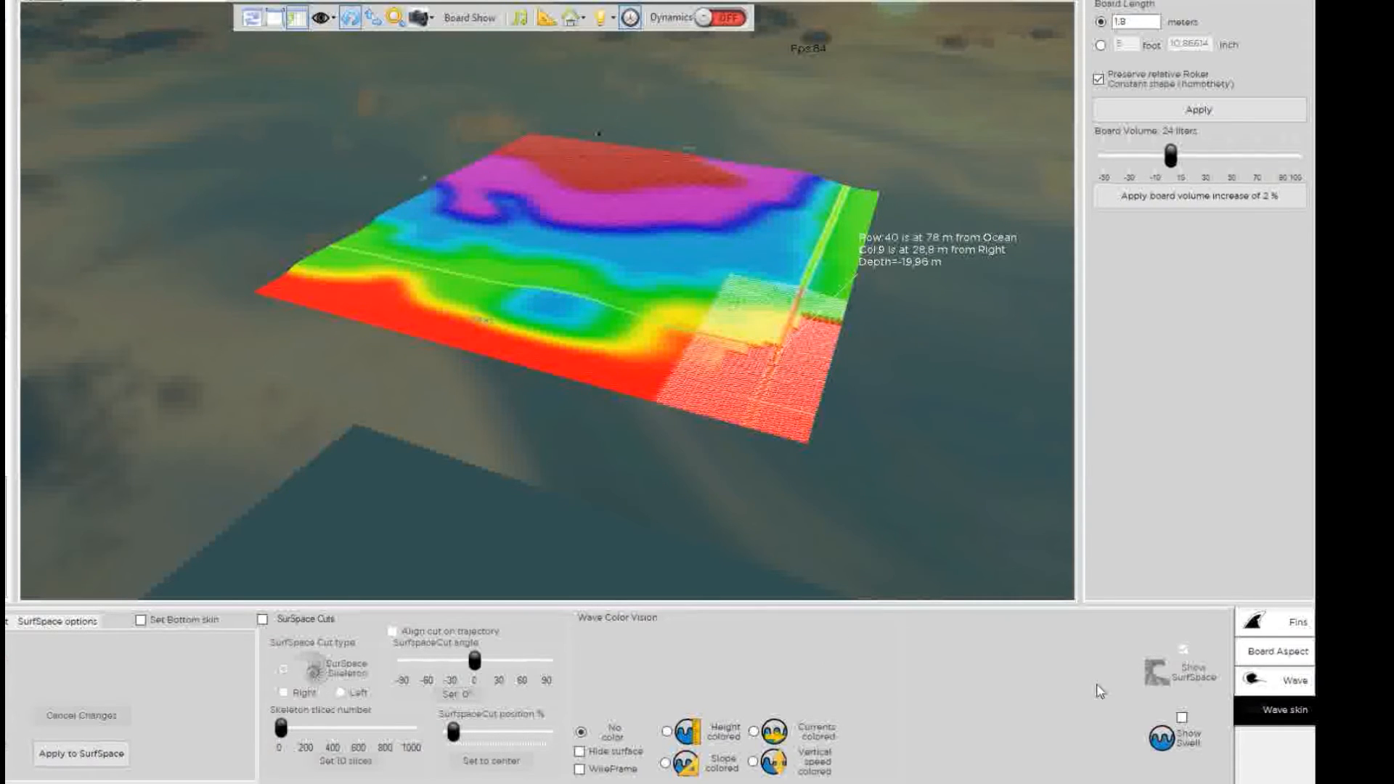
click(1272, 686)
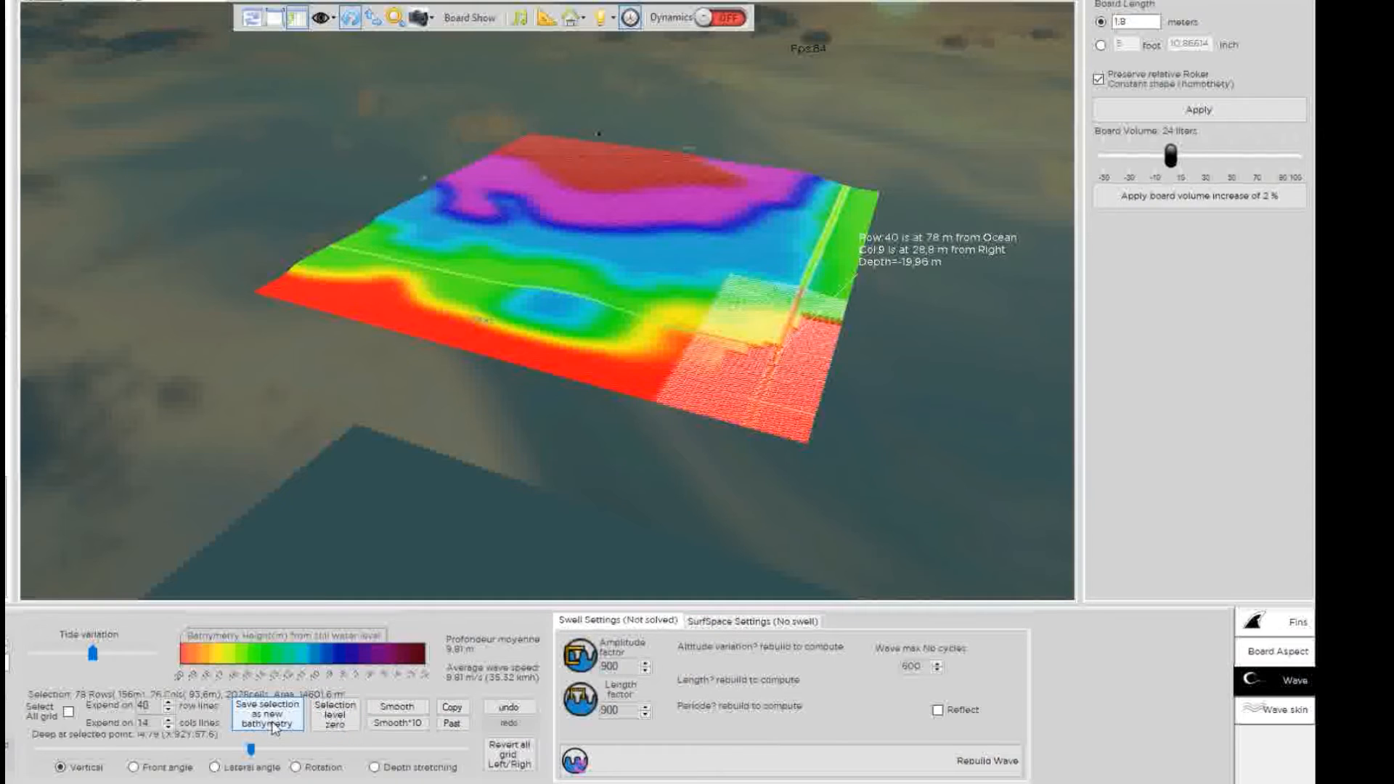
Smooth the newly painted shallow patch with Smooth*10.
click(396, 723)
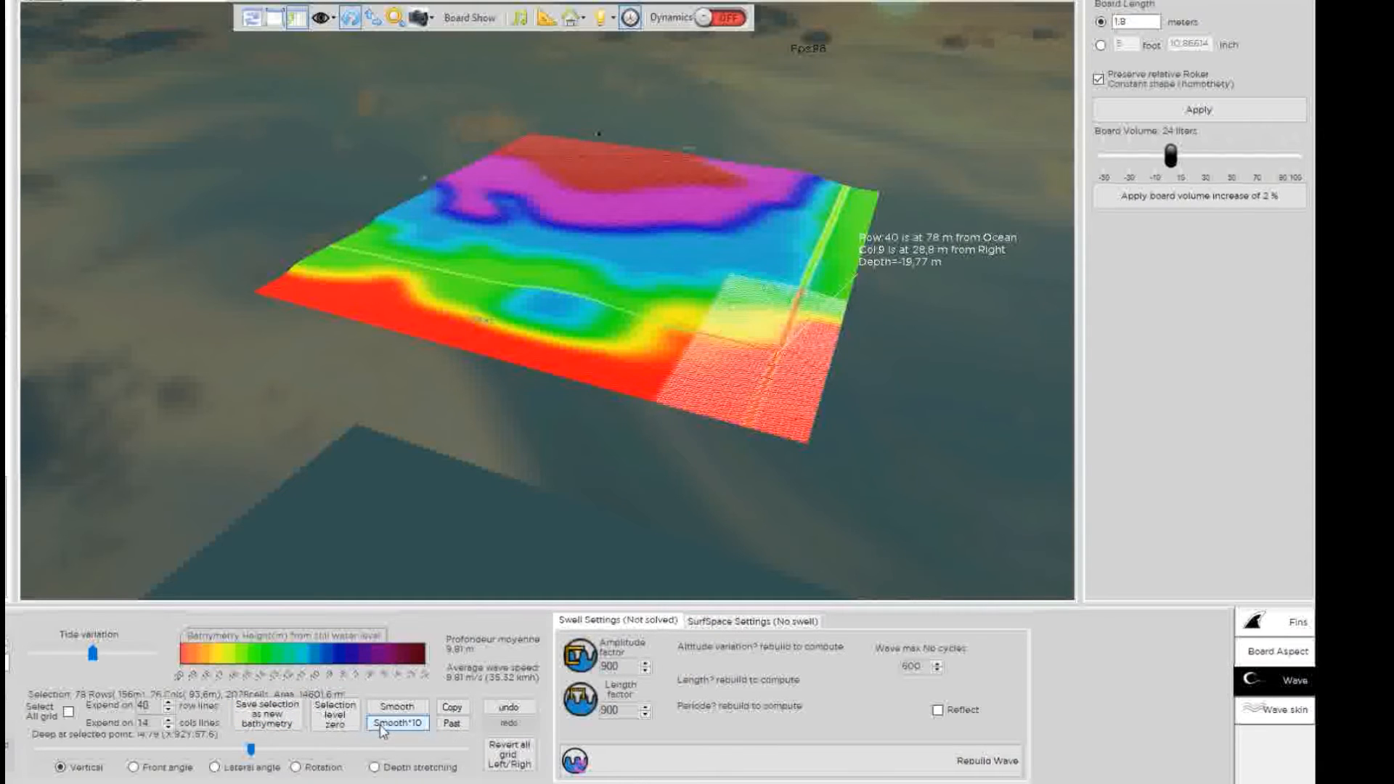
drag(583, 176, 805, 289)
mouse_move(581, 209)
mouse_down()
mouse_move(567, 221)
mouse_move(589, 218)
mouse_up()
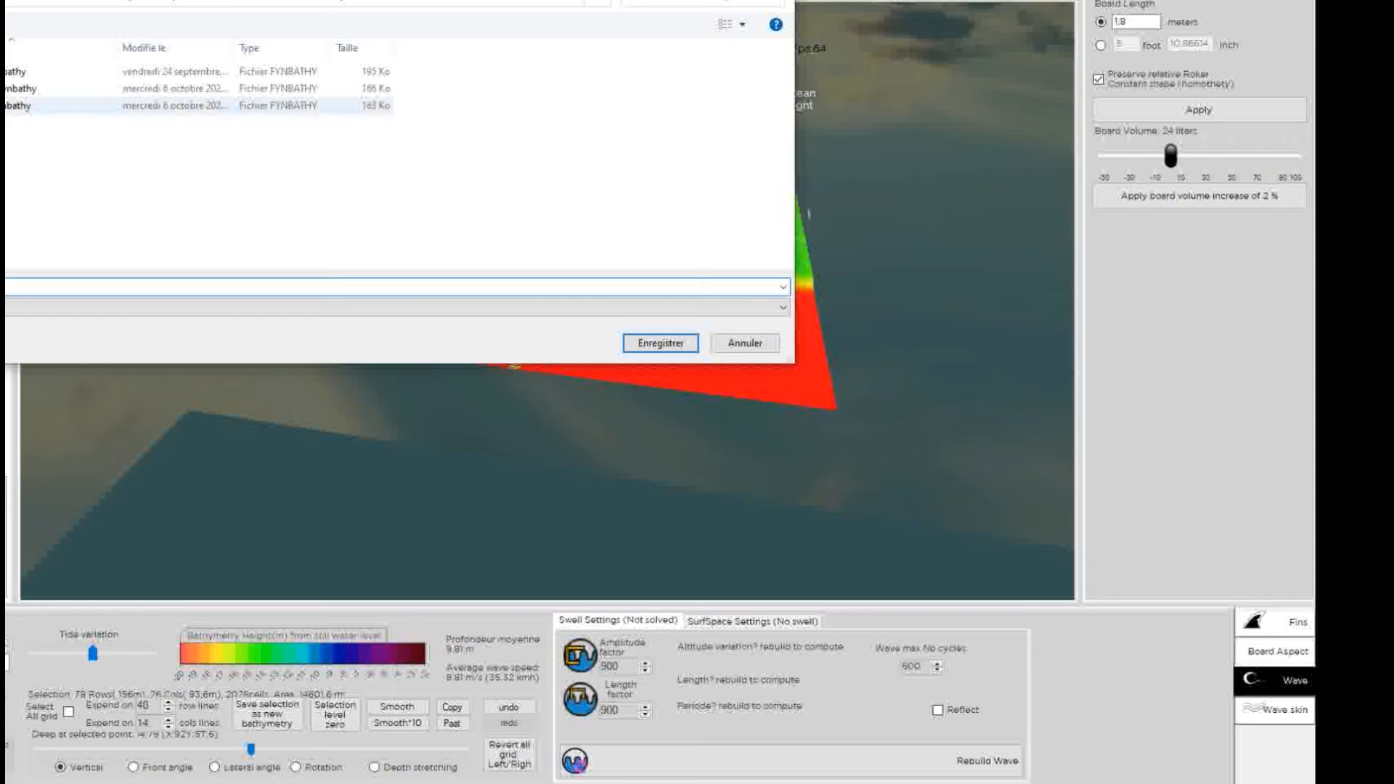
Save the edited bathymetry as the new file parlementia_nw2.fynbathy.
click(22, 89)
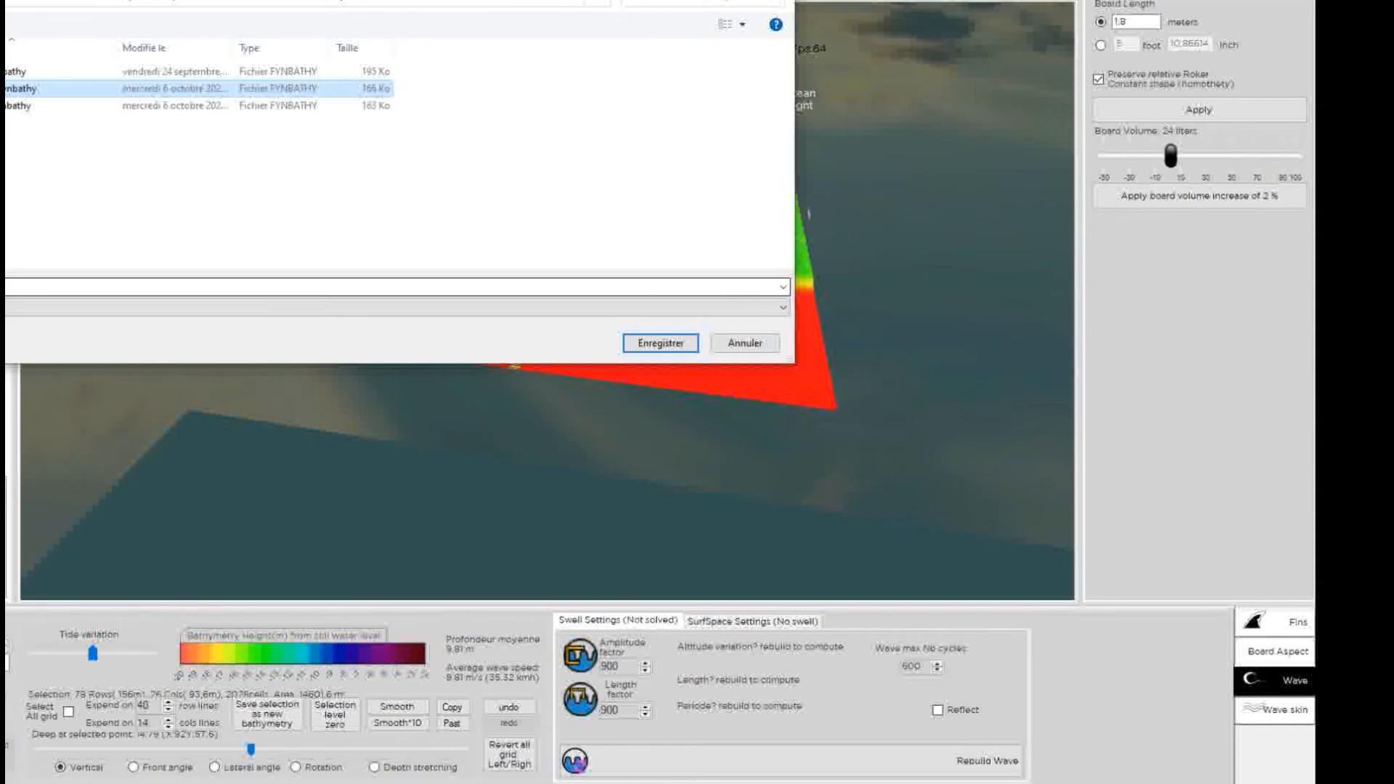
click(22, 287)
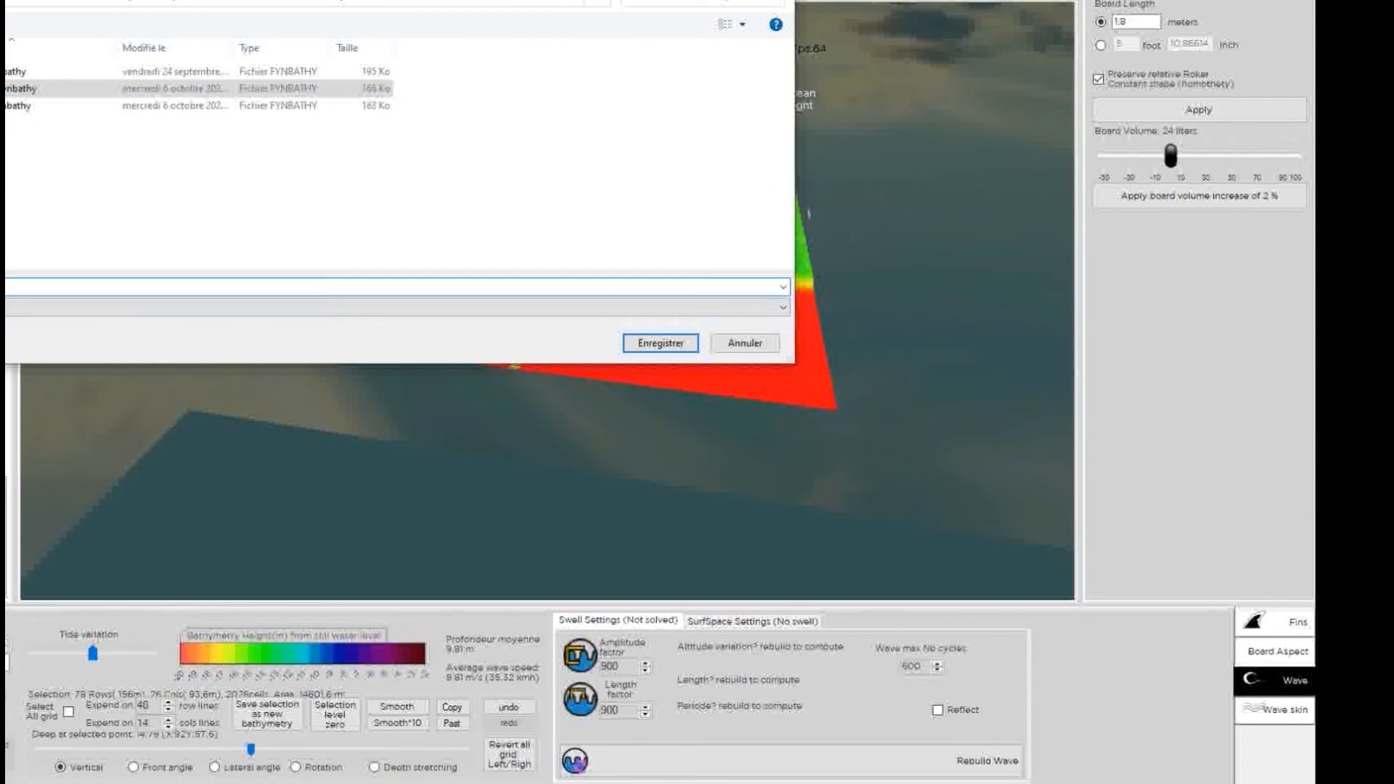
key(BackSpace)
click(657, 343)
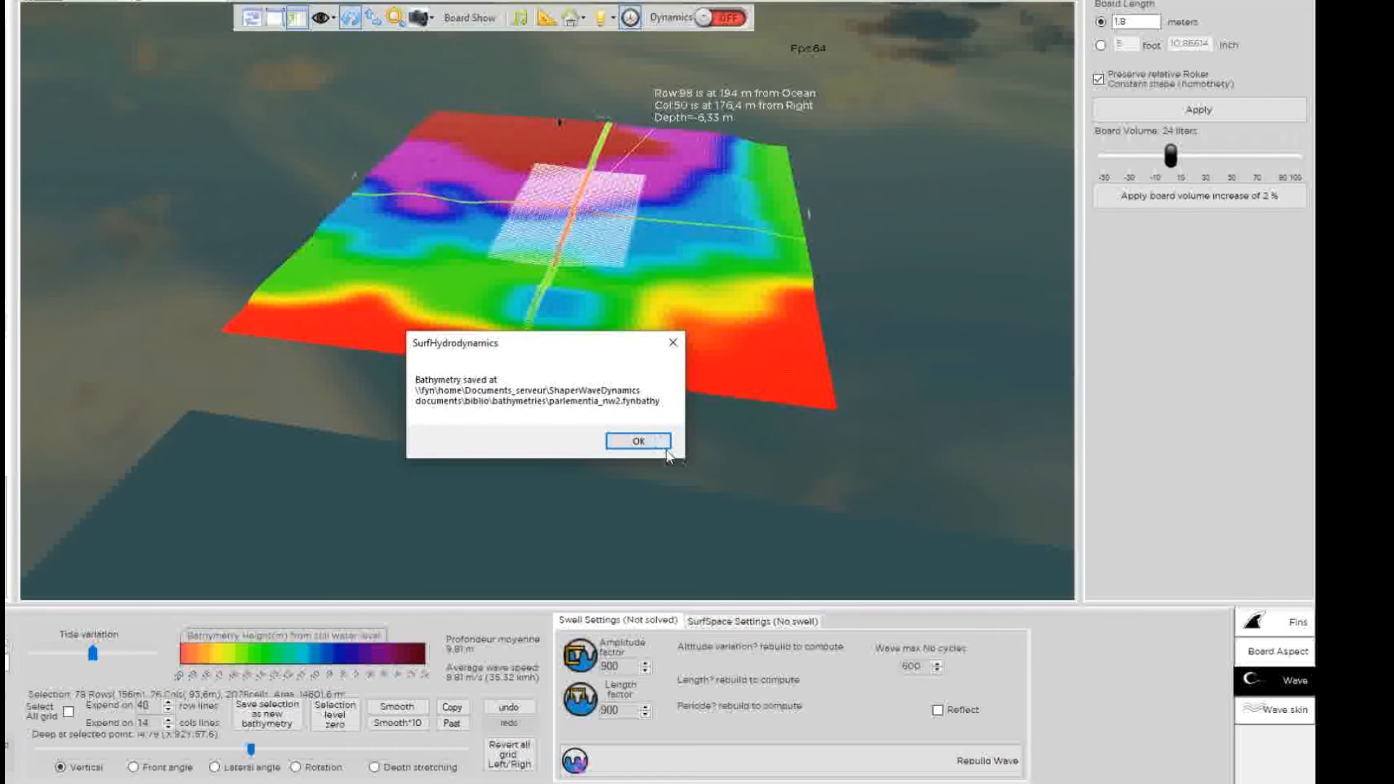
click(664, 447)
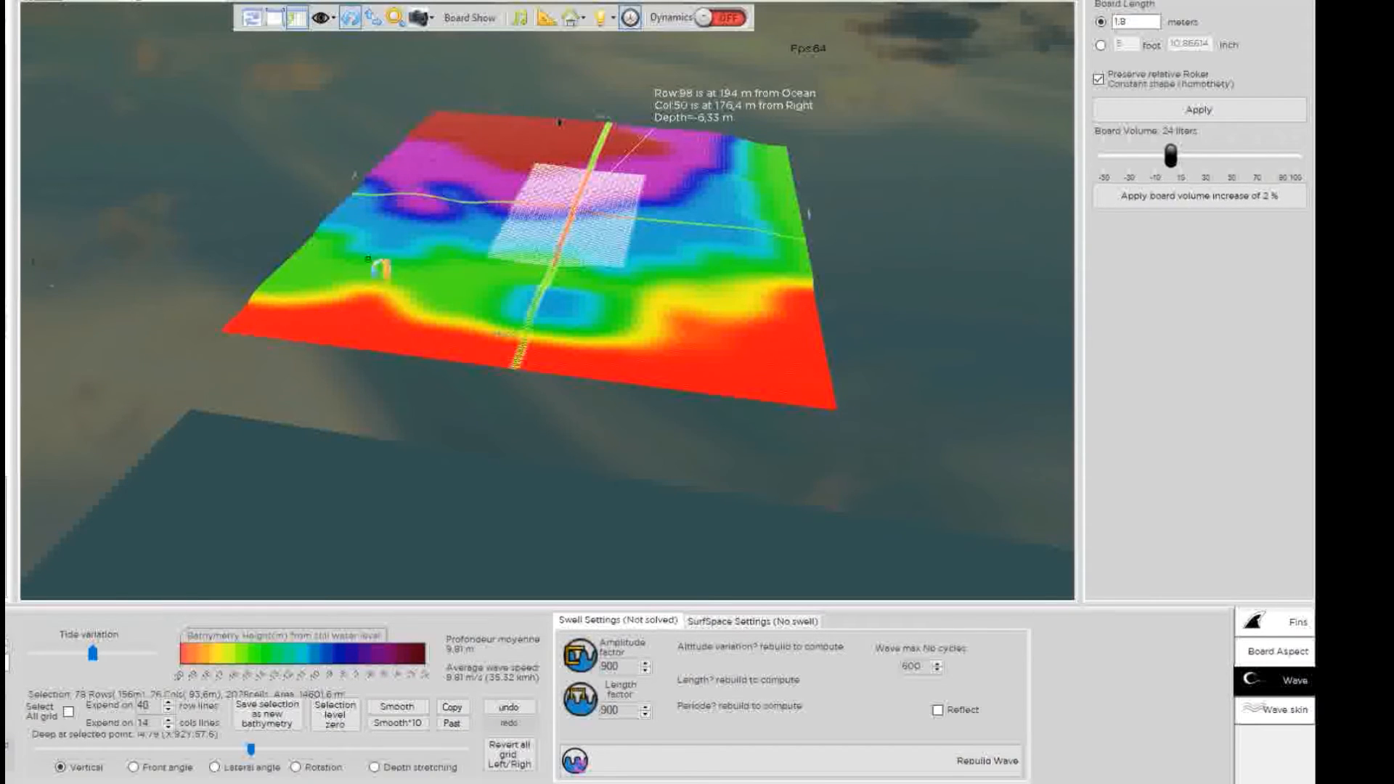
Select the whole bathymetry grid and probe seabed points near row 90 and 46 m offshore.
mouse_move(558, 194)
mouse_down()
mouse_move(600, 287)
mouse_move(563, 242)
mouse_move(572, 210)
mouse_up()
right_drag(550, 203, 547, 320)
scroll(589, 330, down, 3)
mouse_move(547, 320)
mouse_down()
mouse_move(590, 331)
mouse_move(562, 389)
mouse_up()
click(545, 307)
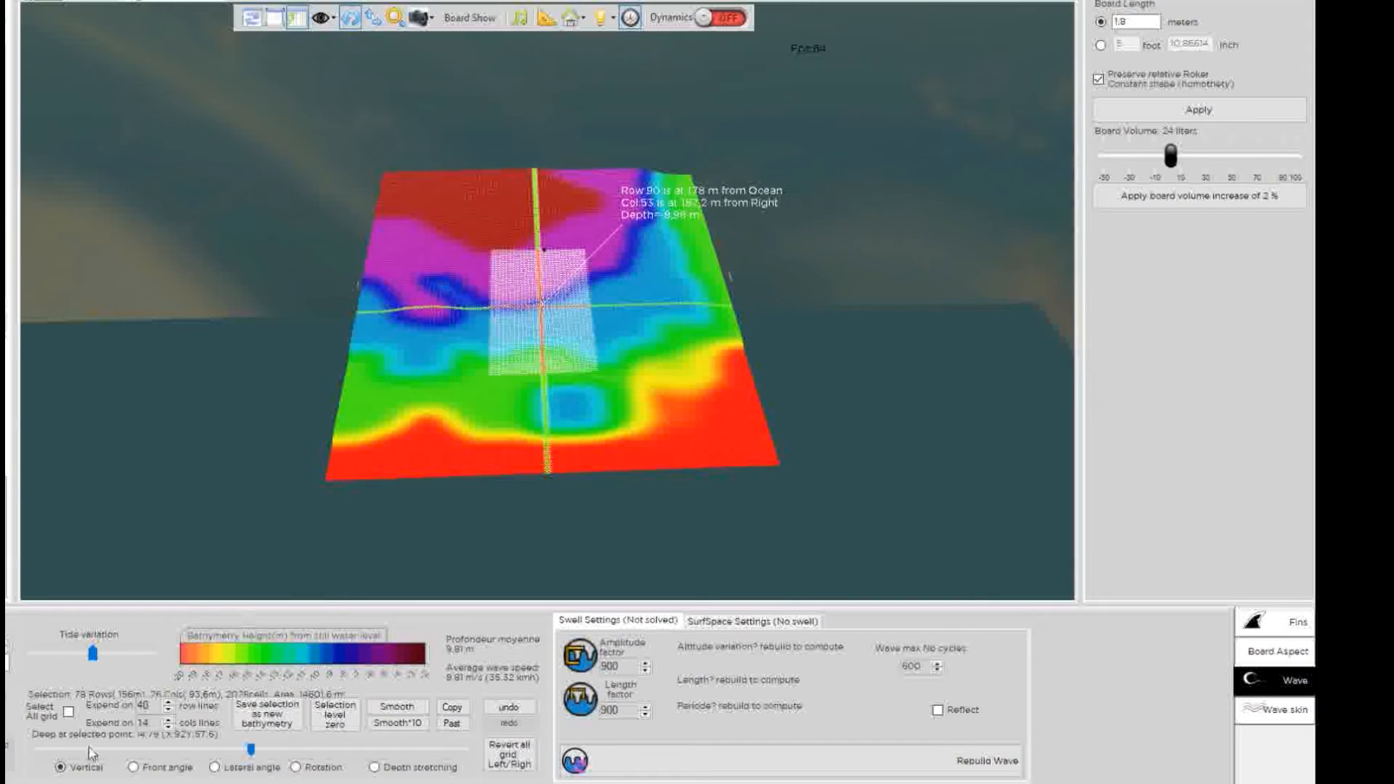
click(68, 712)
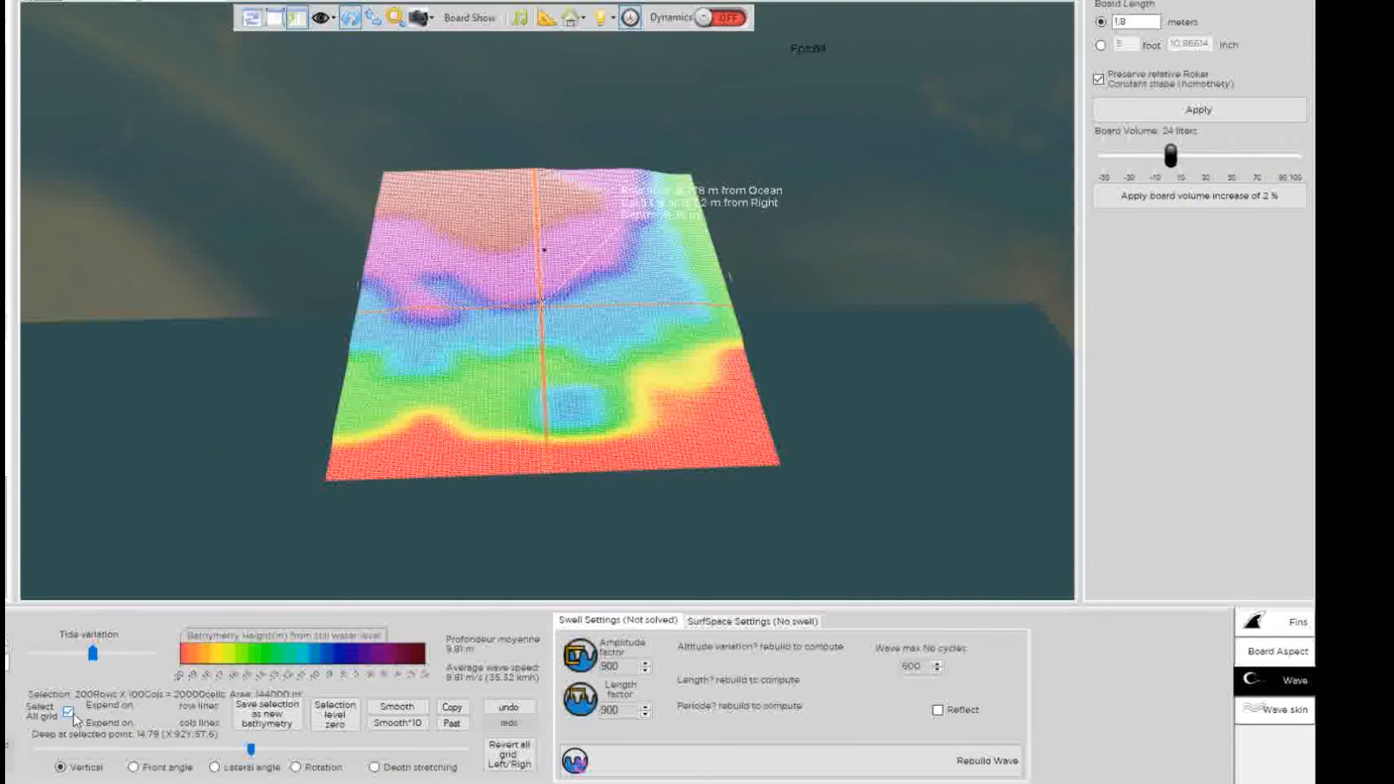
drag(550, 219, 564, 361)
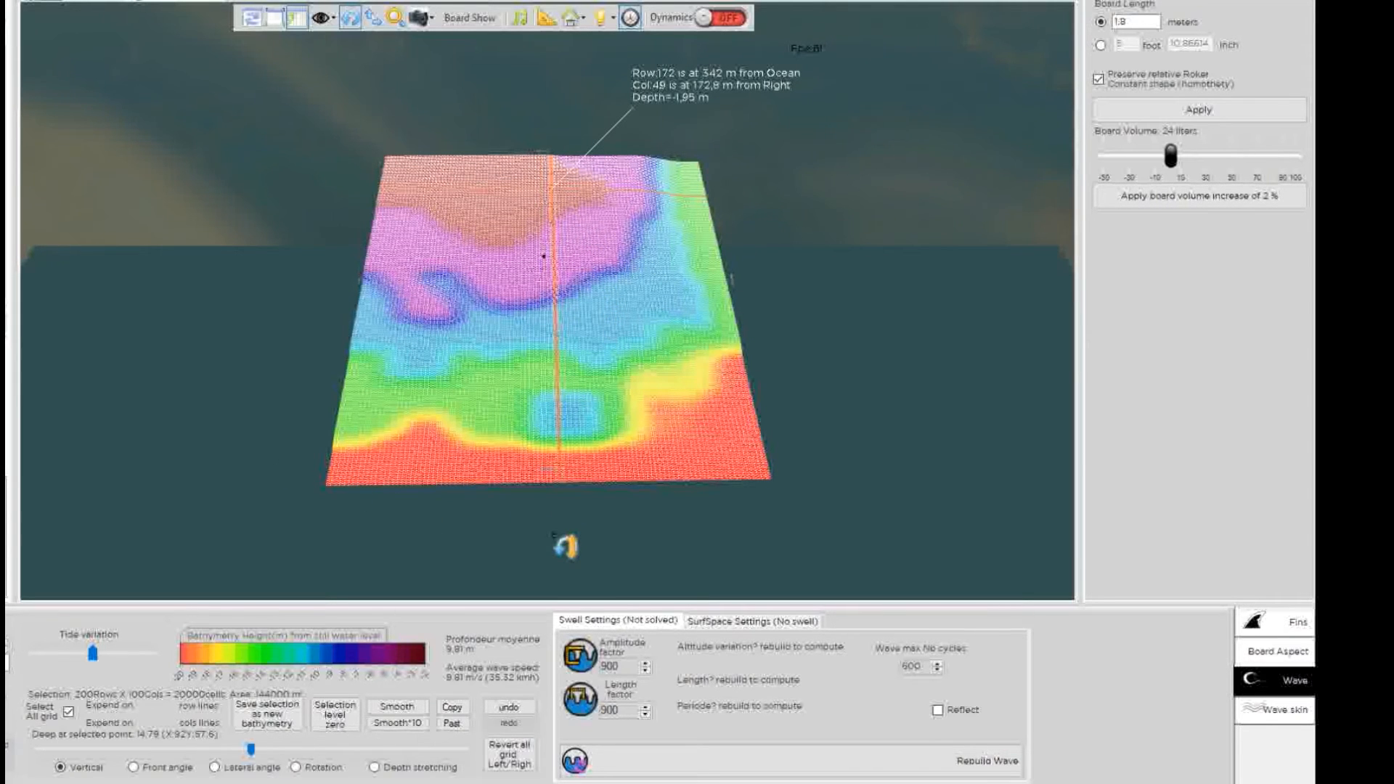
click(610, 434)
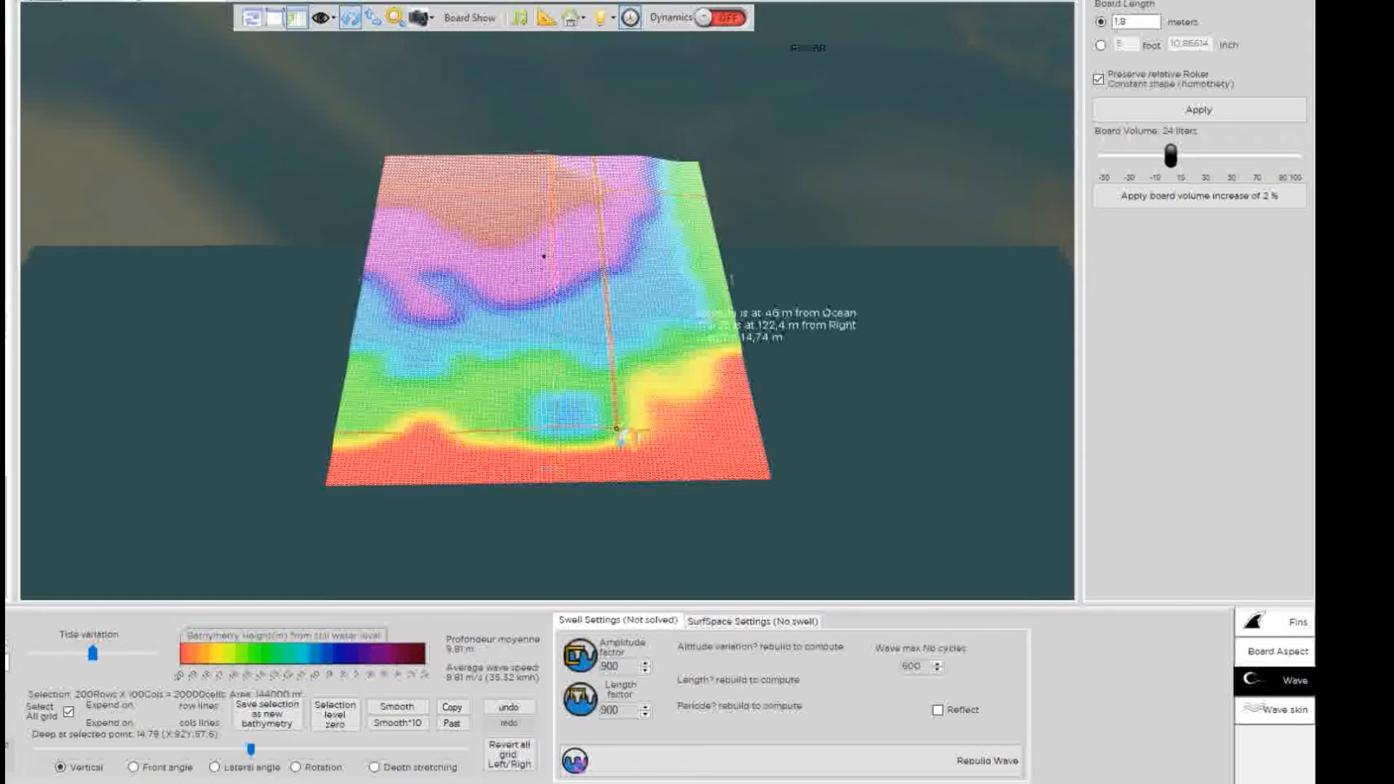
drag(609, 433, 351, 591)
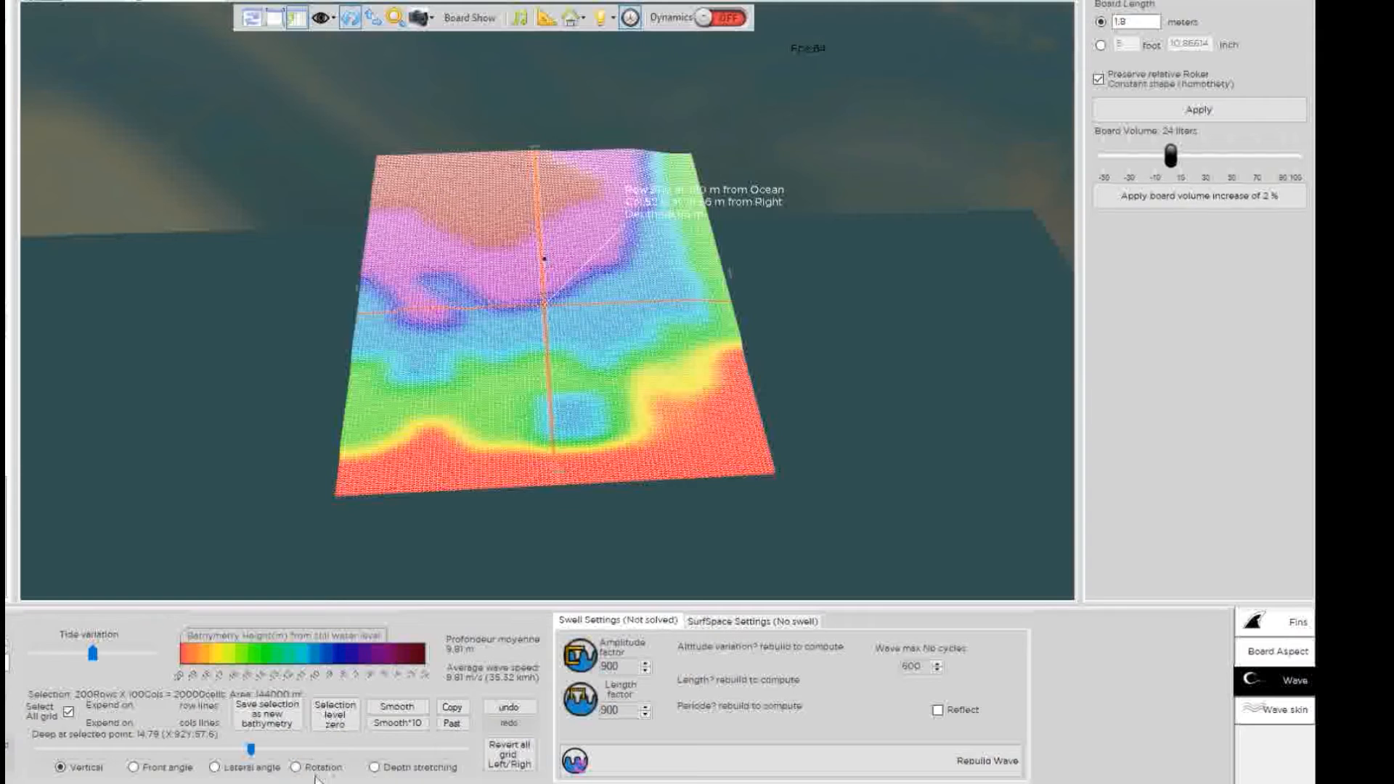
Rotate the seabed depths in Rotation mode, recentring the patch around rows 84–105.
click(296, 767)
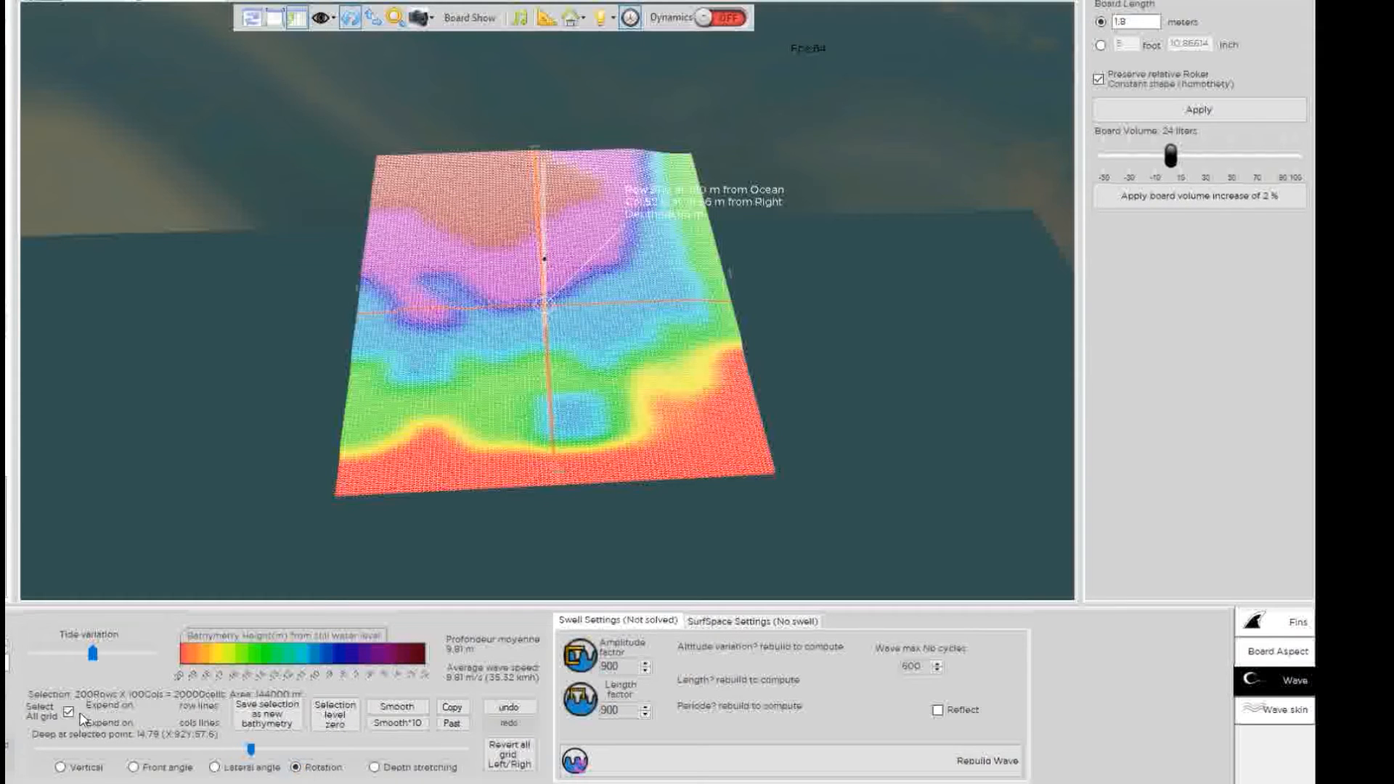
click(69, 713)
click(70, 714)
drag(253, 752, 296, 758)
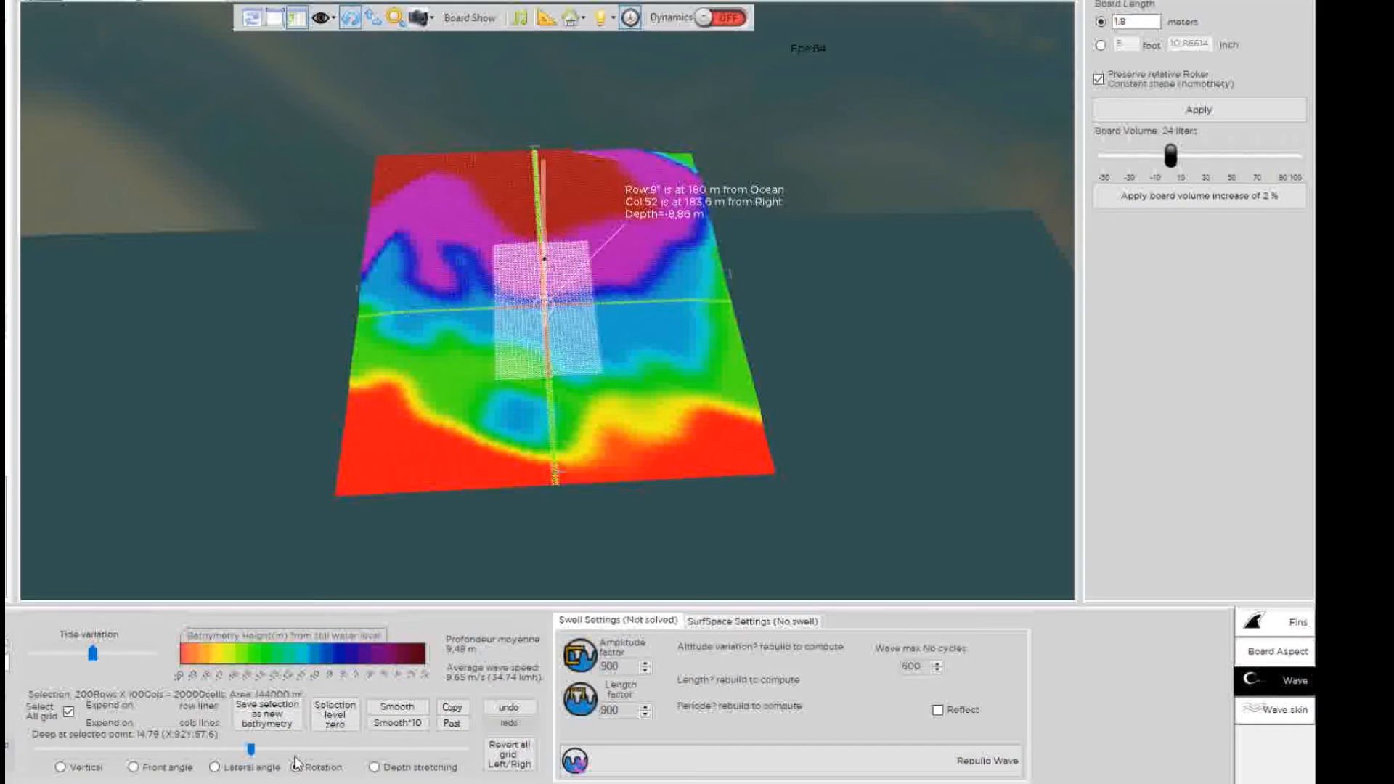
drag(502, 311, 515, 324)
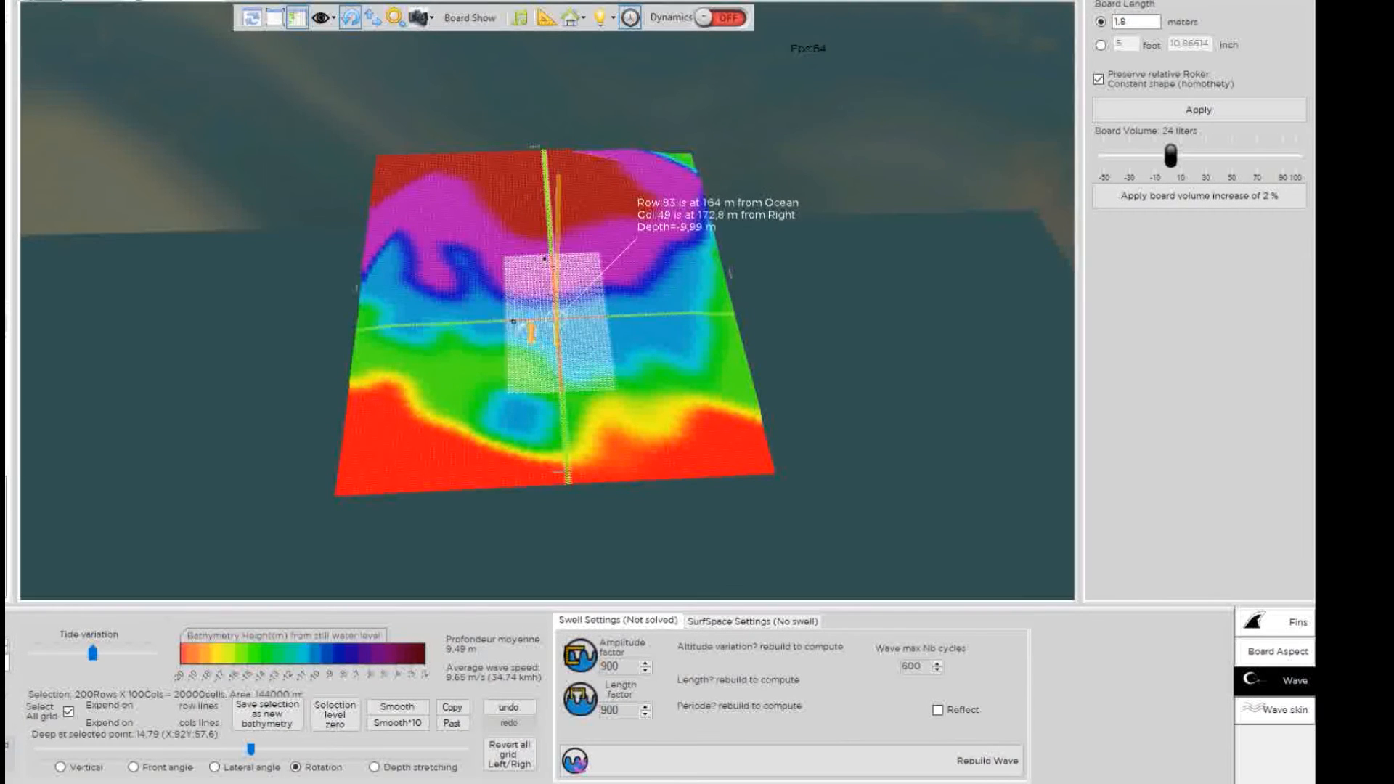
click(496, 319)
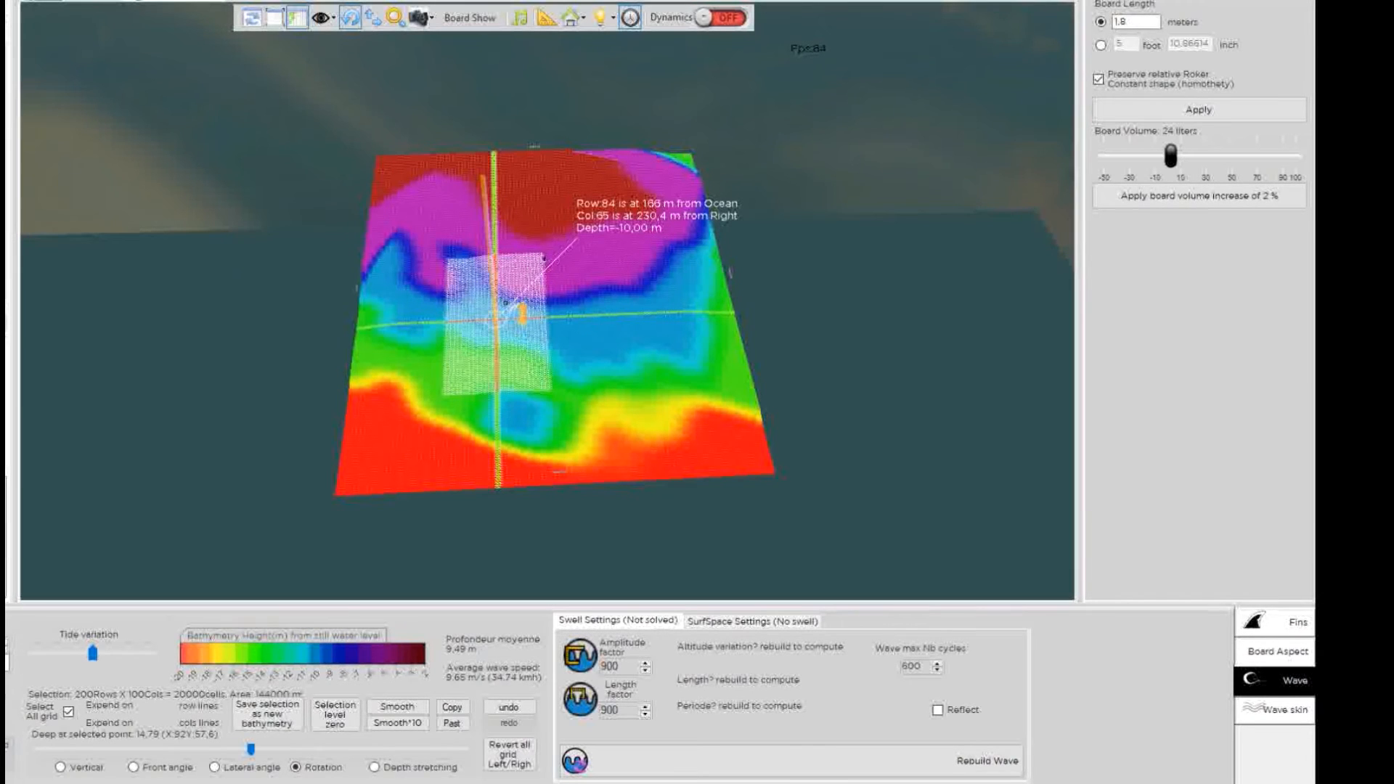
click(560, 302)
click(532, 299)
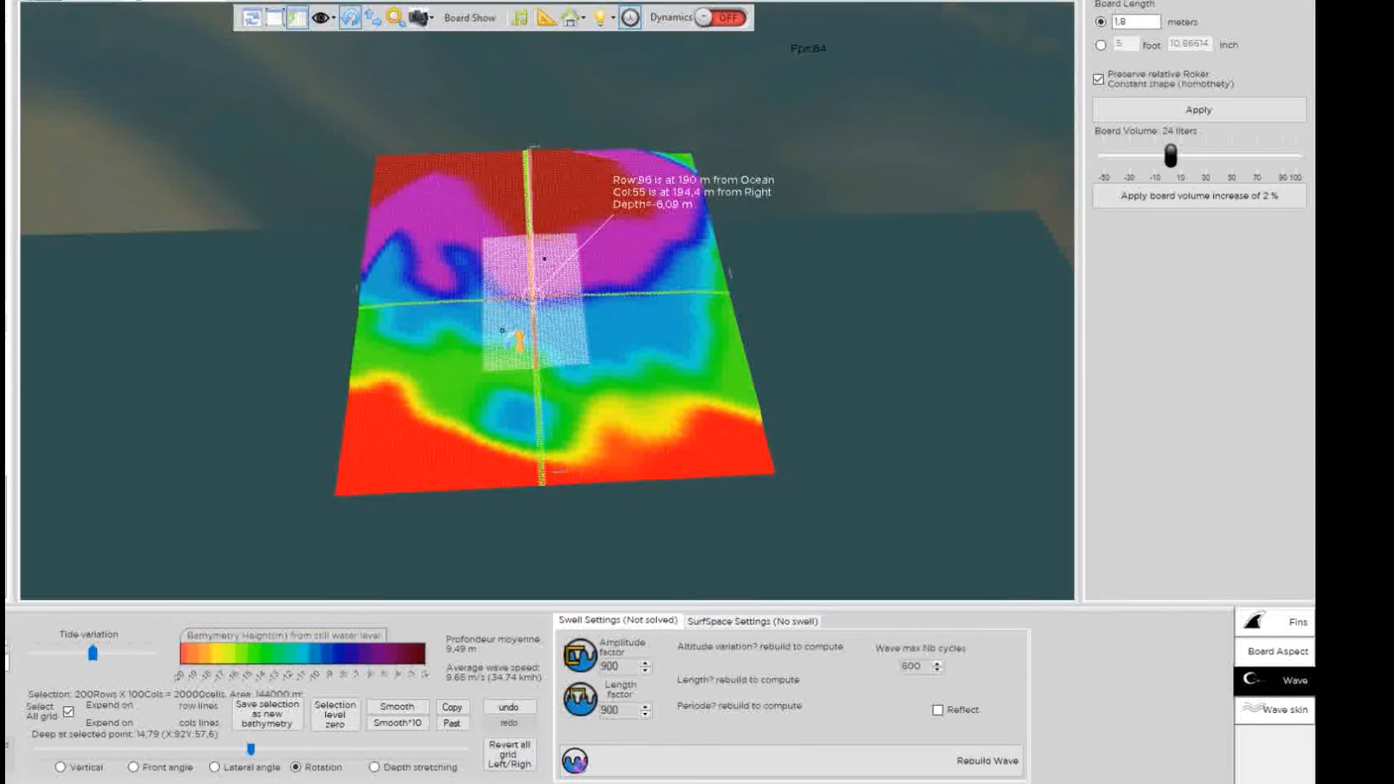
click(538, 282)
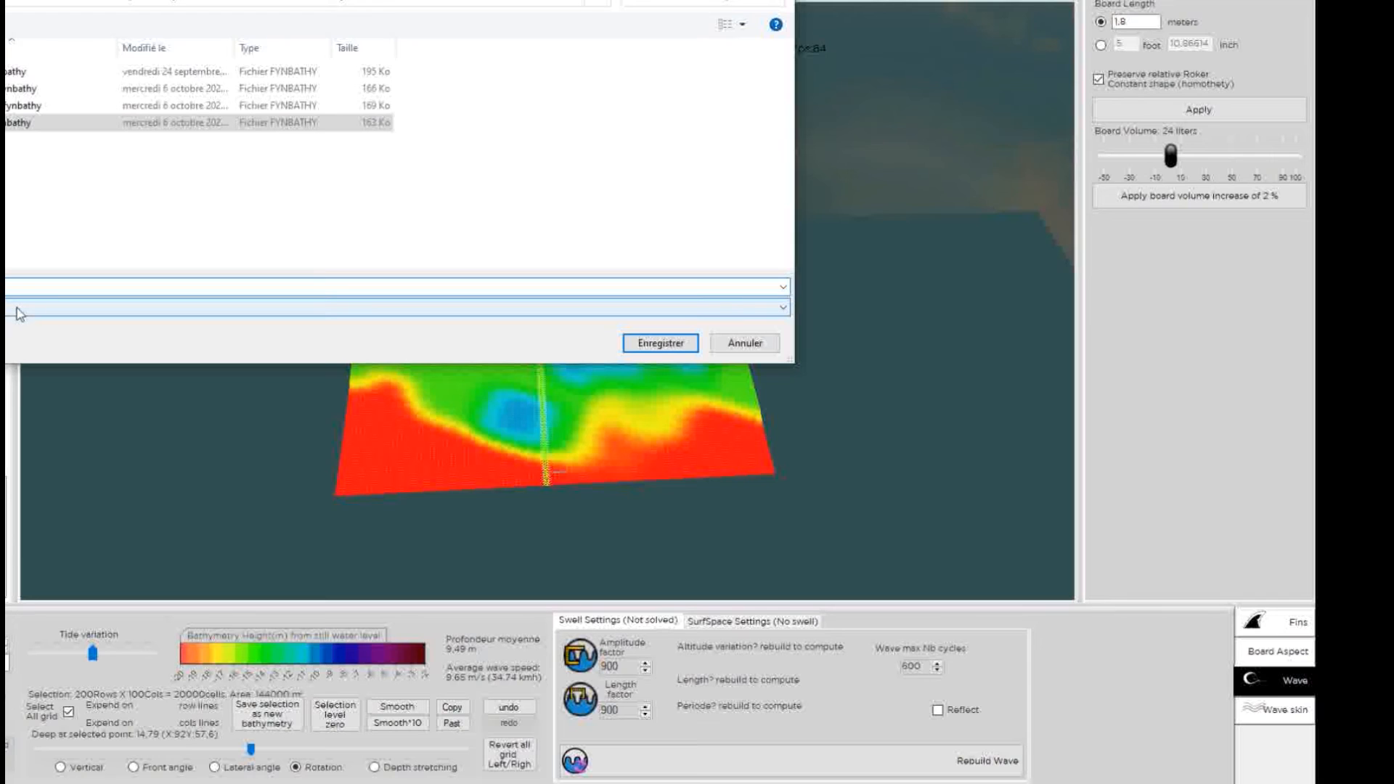
Save the reshaped seabed as the new bathymetry file parlementia_wnw.fynbathy.
key(Return)
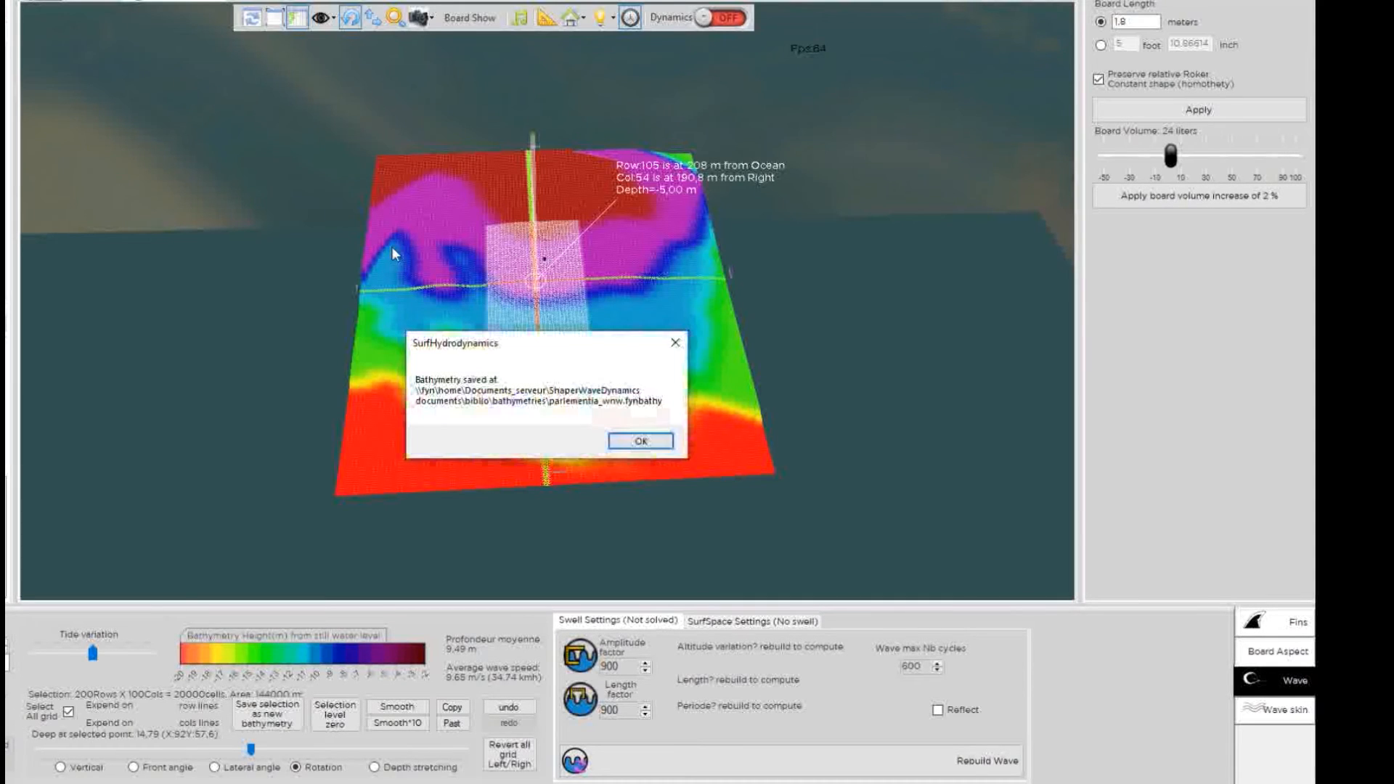
click(639, 440)
drag(796, 349, 353, 303)
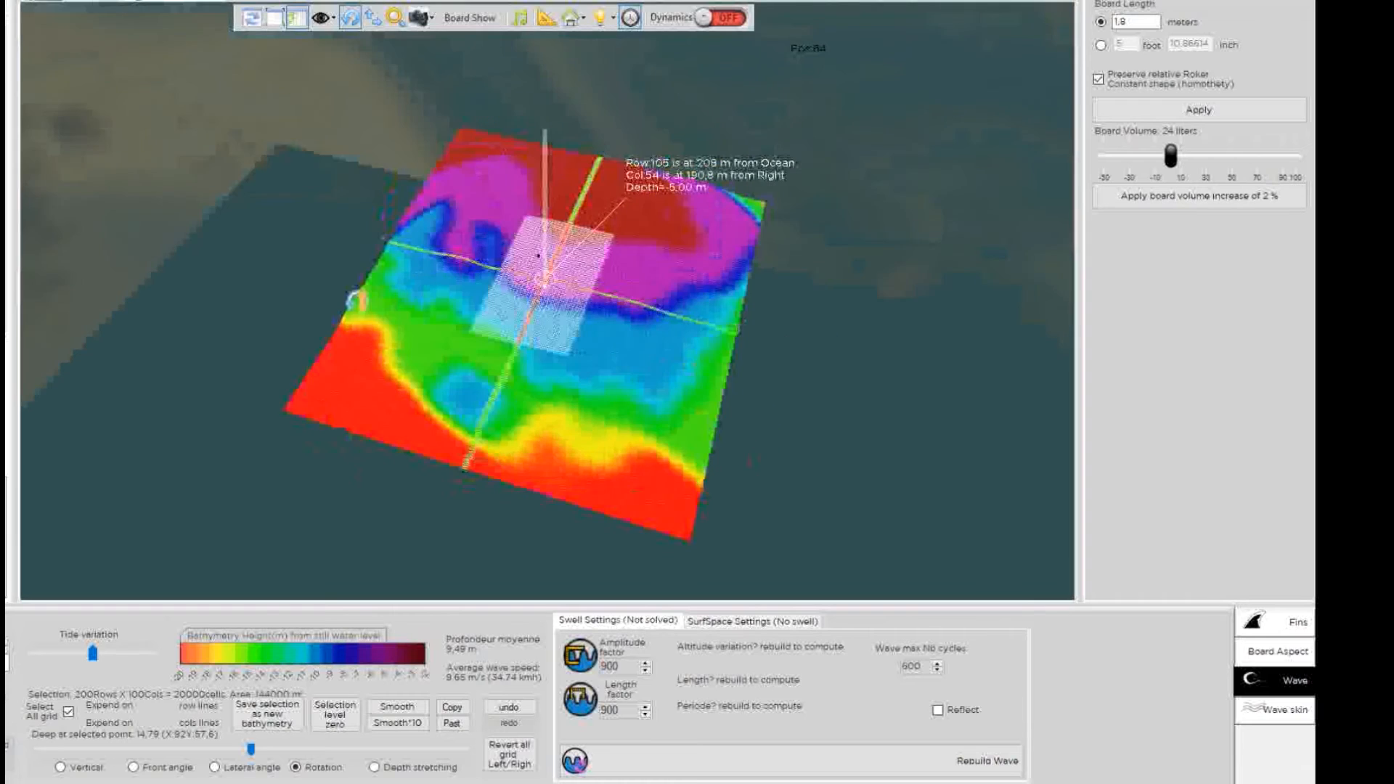
scroll(612, 311, up, 3)
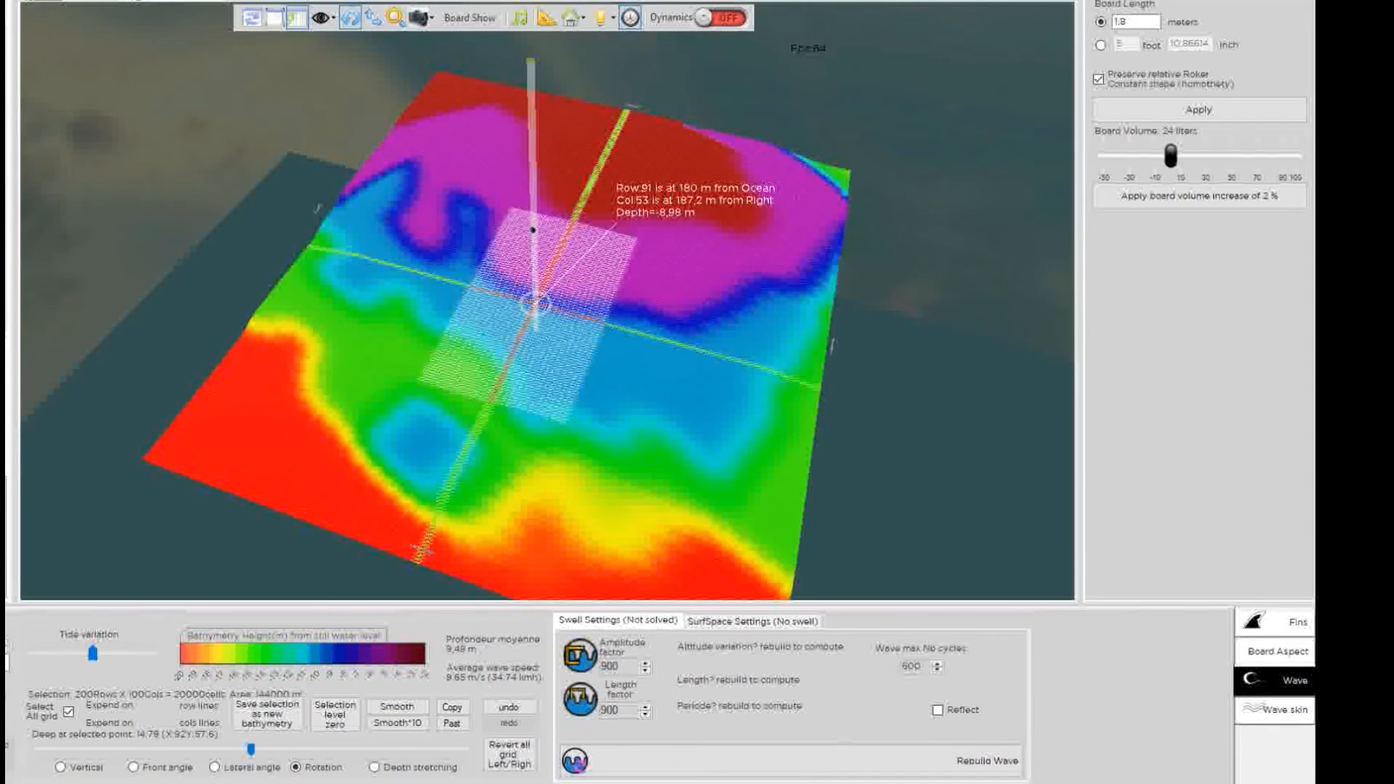
Rebuild the wave over the edited seabed and view it up close.
click(657, 734)
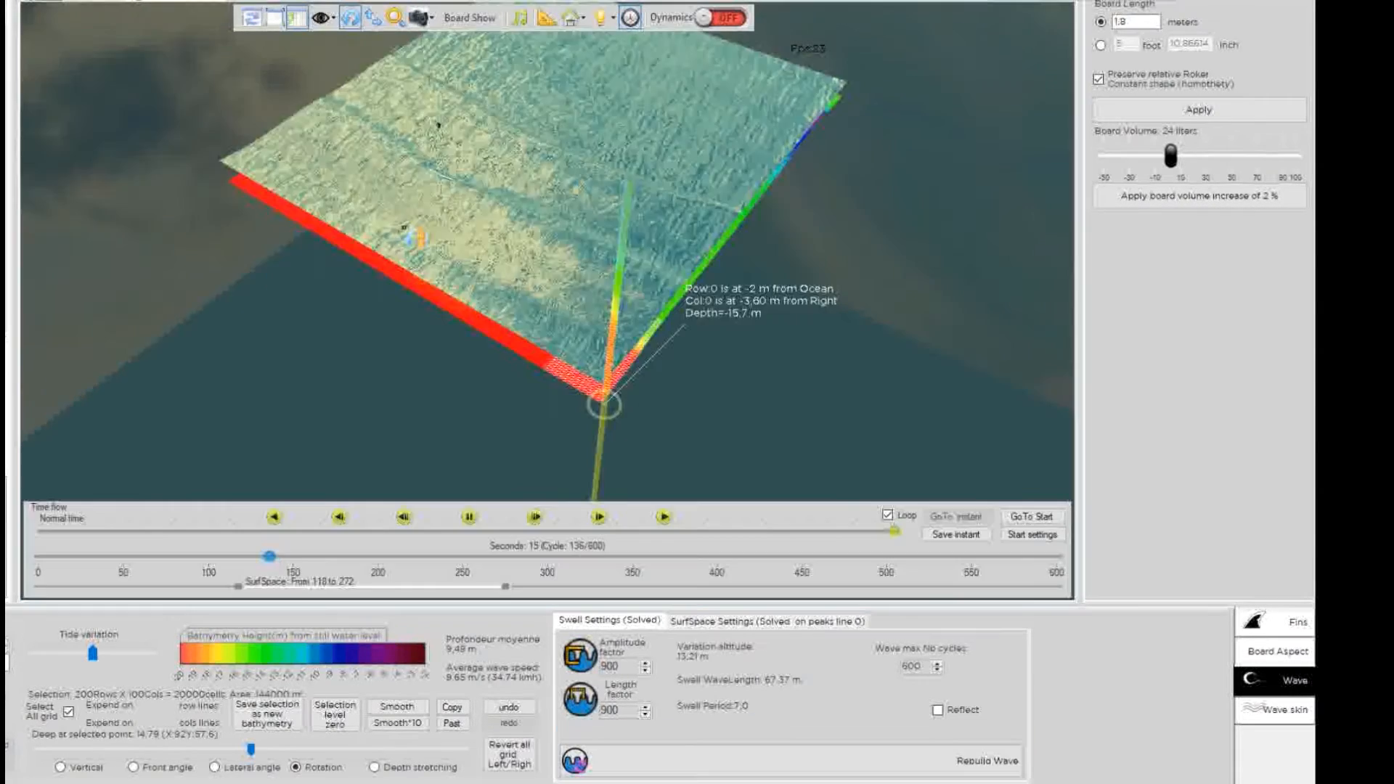
drag(399, 250, 84, 144)
drag(514, 233, 494, 210)
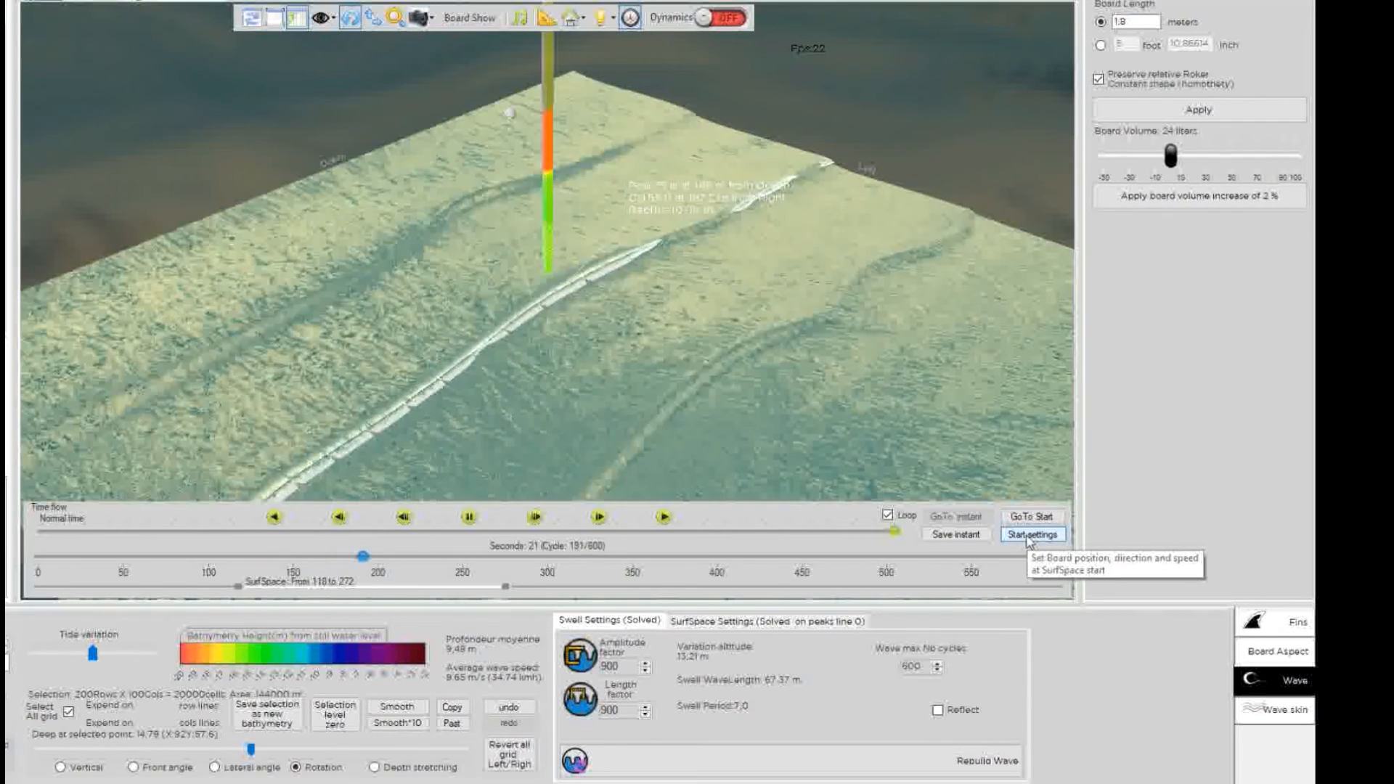
Replay the breaking wave from the start at Time (Slow)/10, orbiting around the surf.
click(1265, 715)
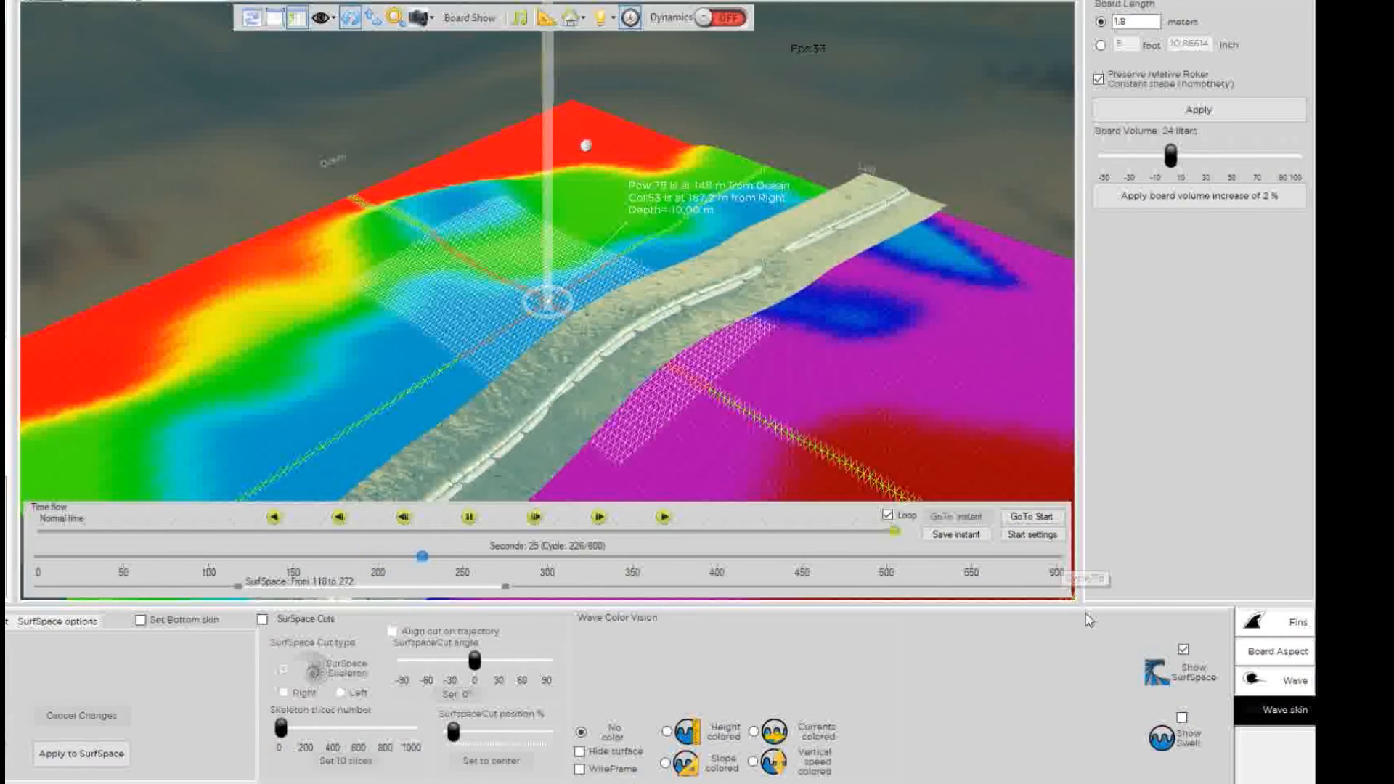
click(1031, 517)
click(537, 517)
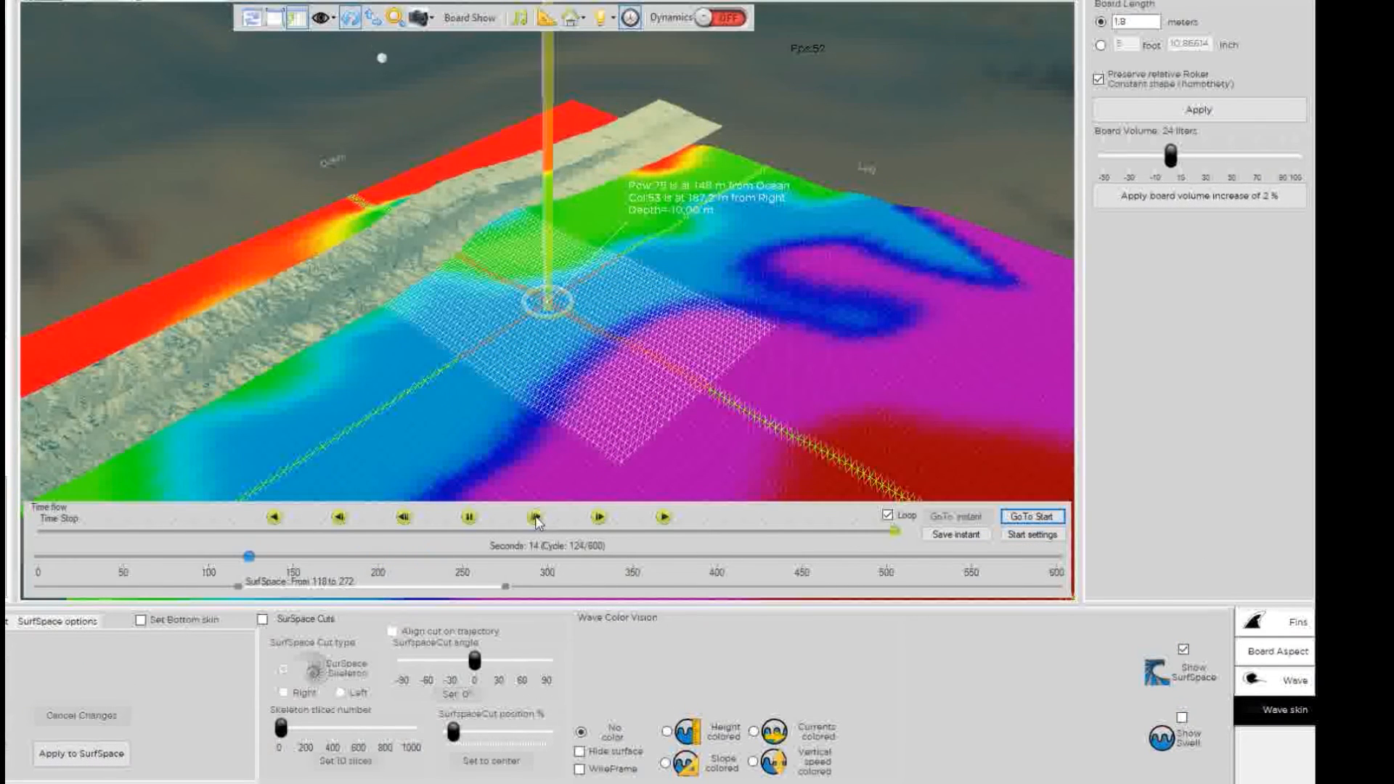
scroll(472, 212, up, 6)
mouse_move(447, 276)
mouse_down()
mouse_move(705, 388)
mouse_move(648, 369)
mouse_move(599, 246)
mouse_move(573, 388)
mouse_move(673, 156)
mouse_move(663, 249)
mouse_up()
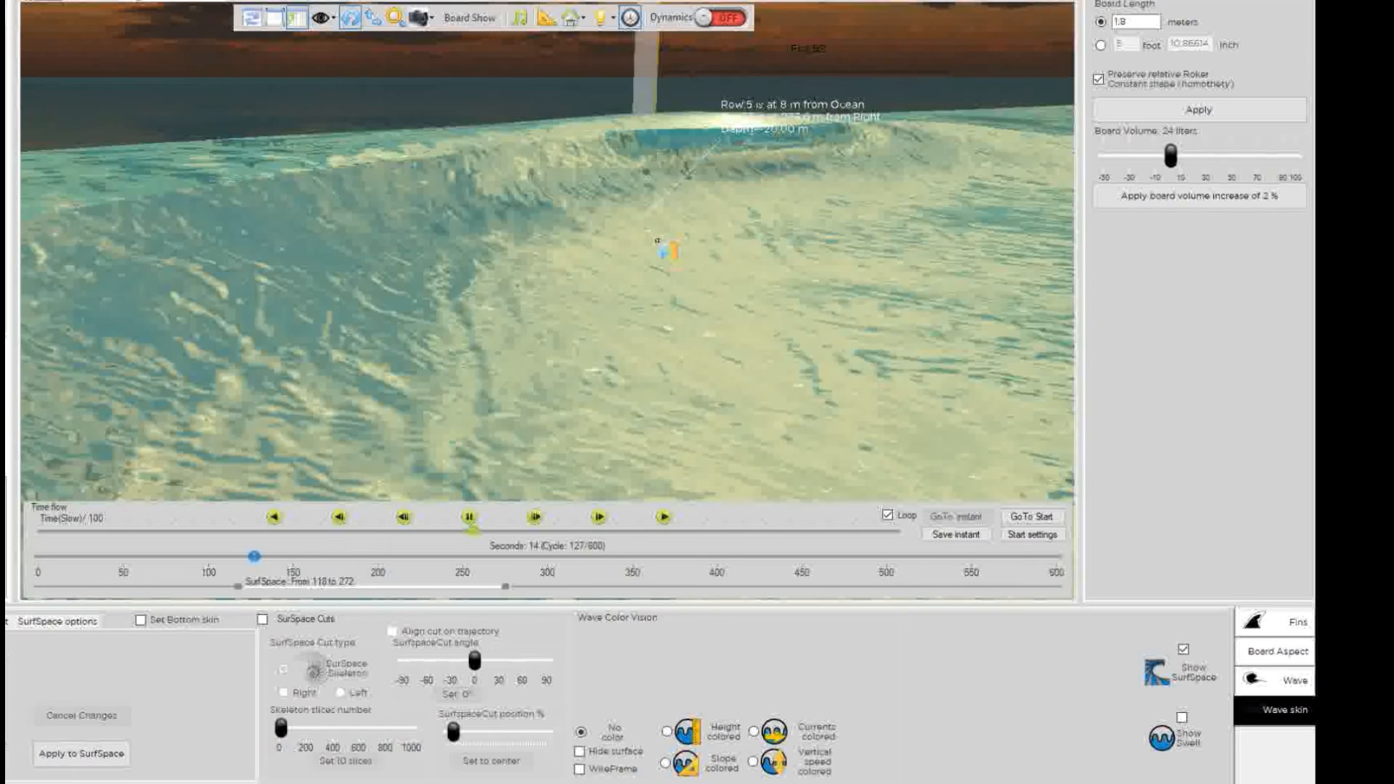
click(1031, 517)
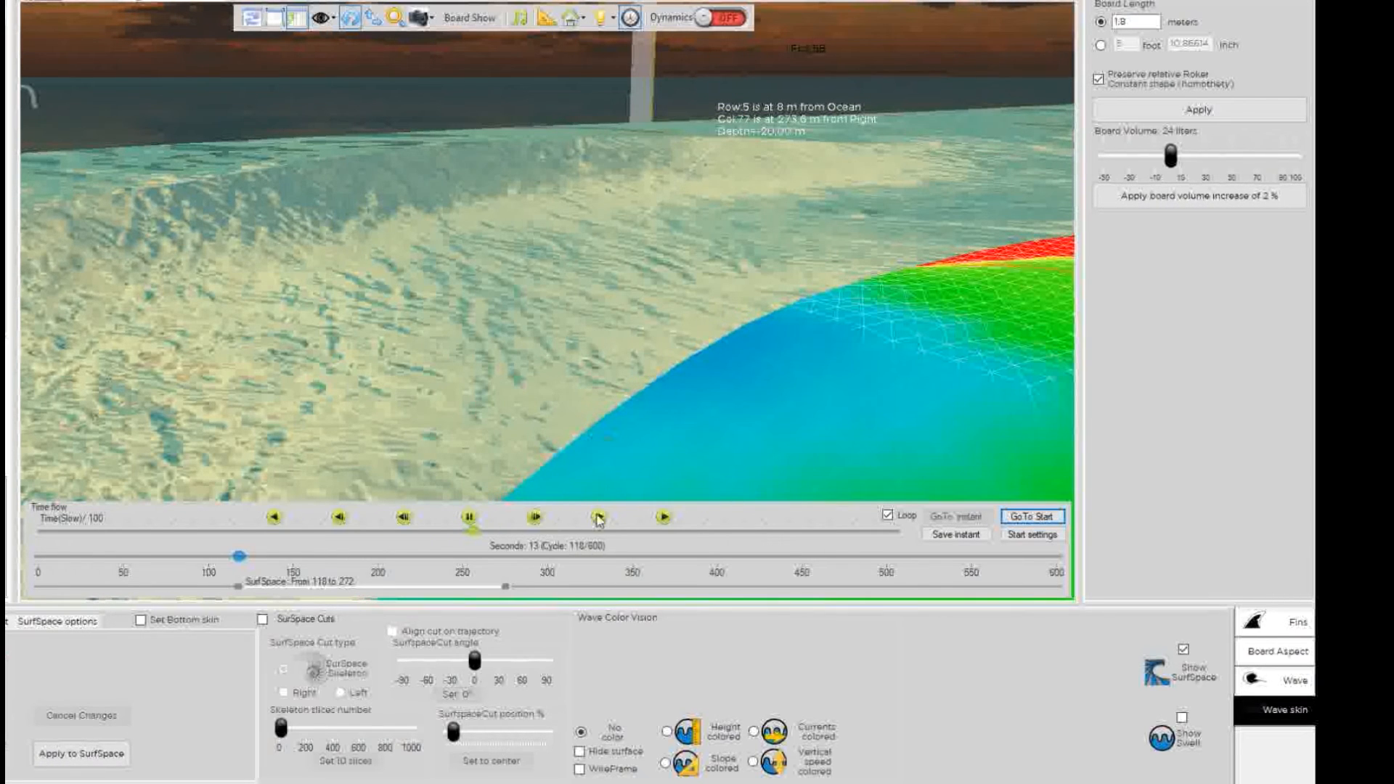
drag(552, 308, 503, 316)
drag(568, 236, 548, 462)
drag(625, 429, 746, 293)
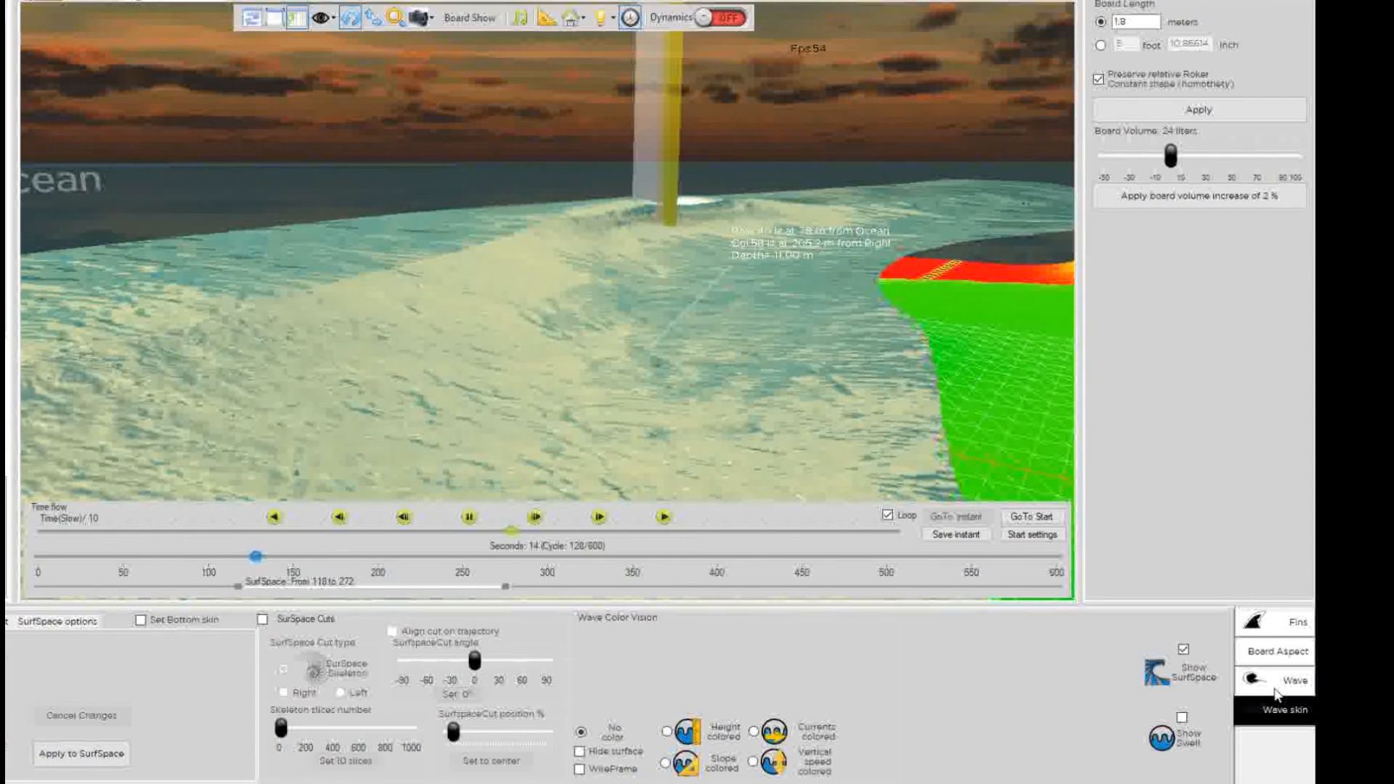
Show the surfer, set Length factor to 600 and rebuild for a 101.06 m wavelength.
click(1274, 687)
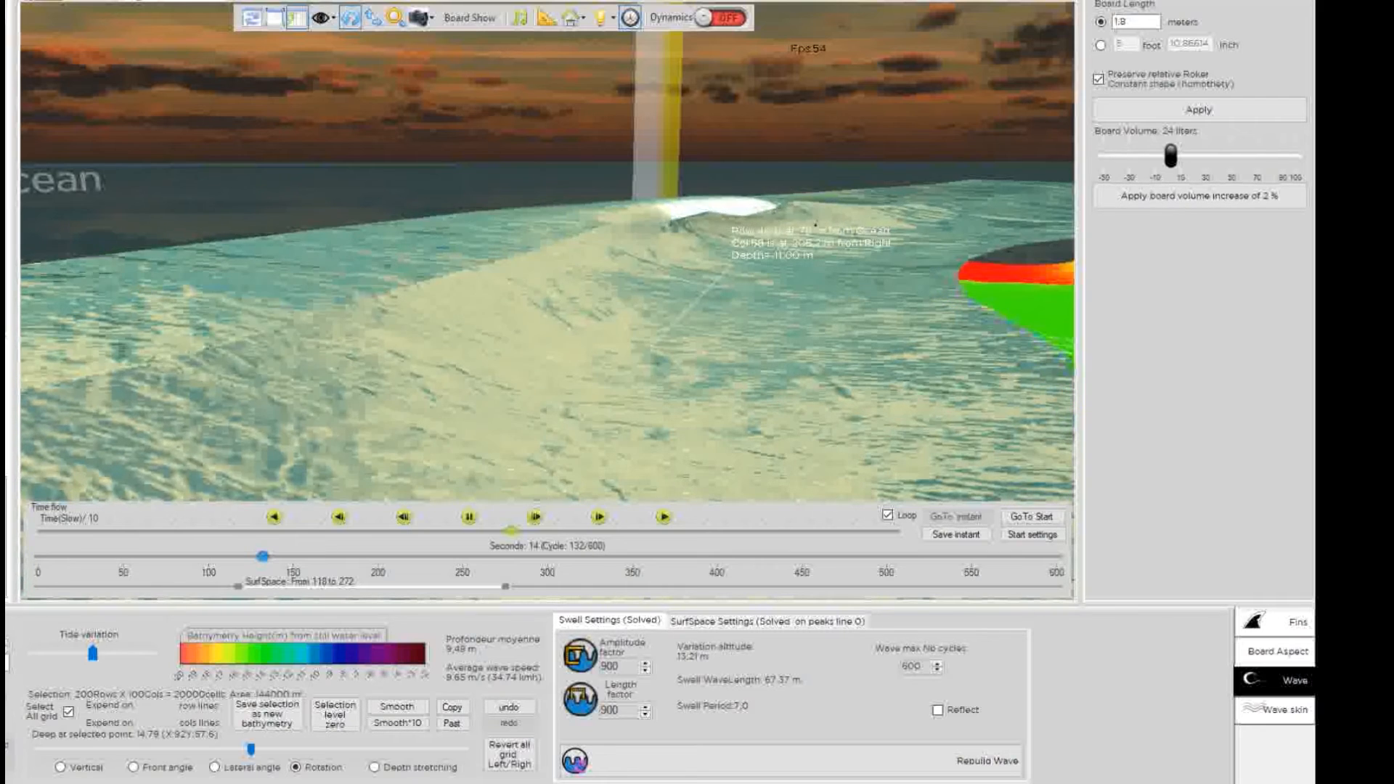
click(681, 244)
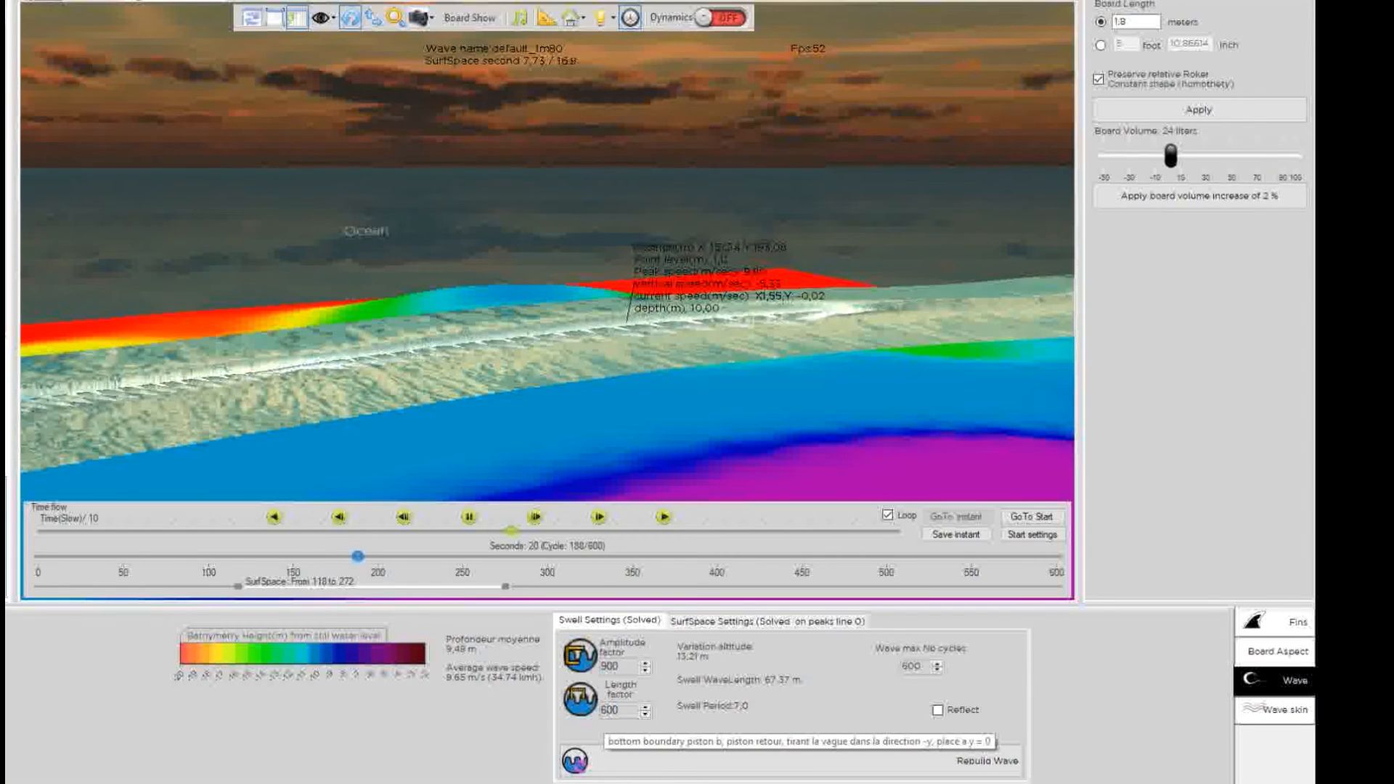
click(644, 760)
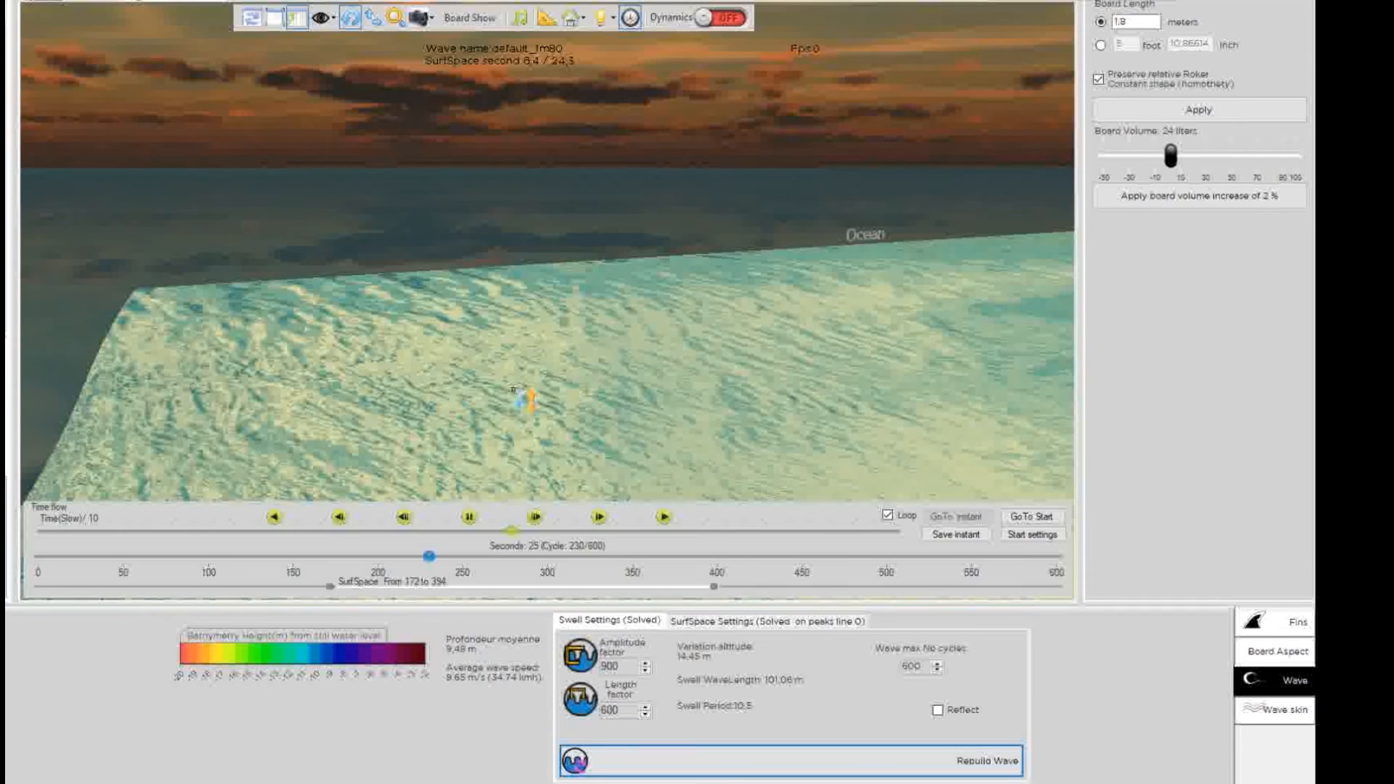
Hide the swell surface and restart the simulation at one-hundredth speed.
drag(756, 390, 722, 380)
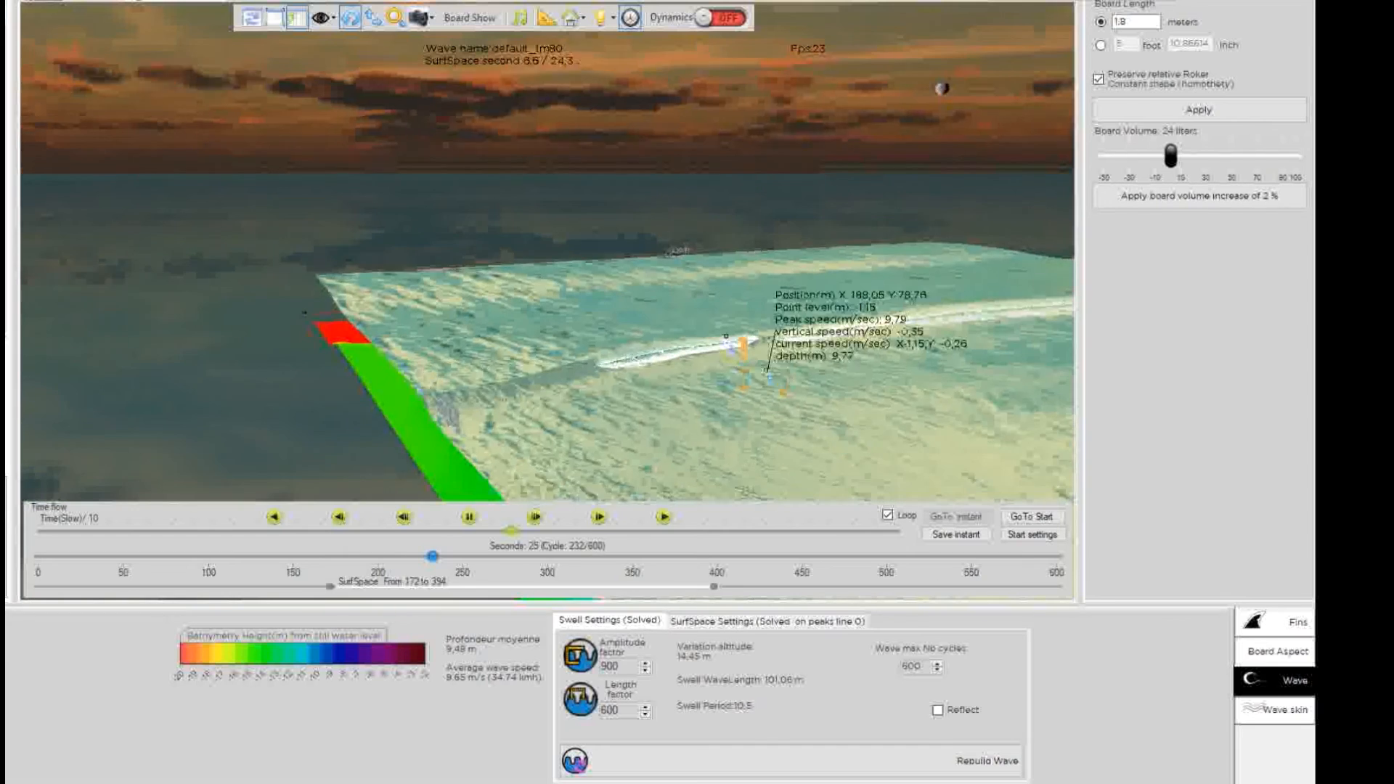
scroll(763, 363, up, 3)
click(1286, 709)
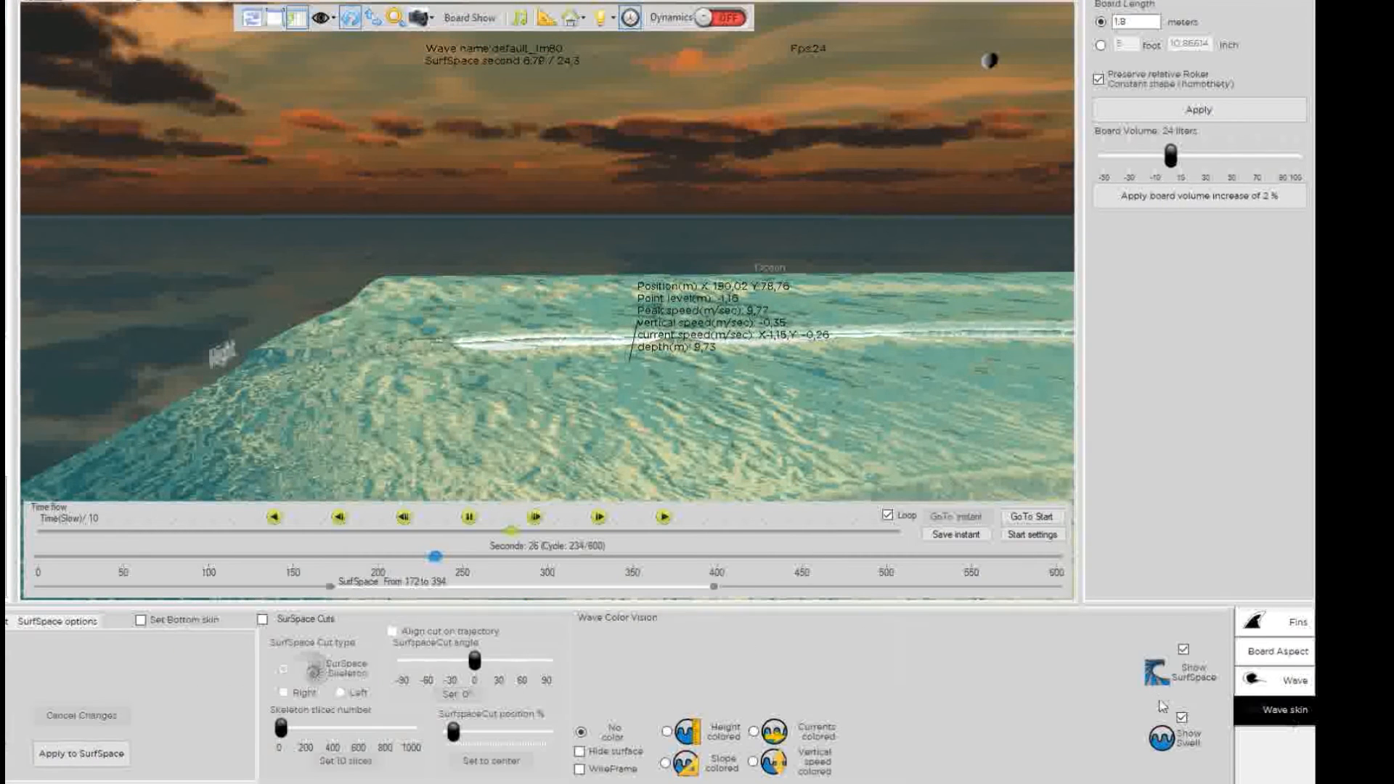
click(1182, 718)
click(1031, 516)
click(538, 518)
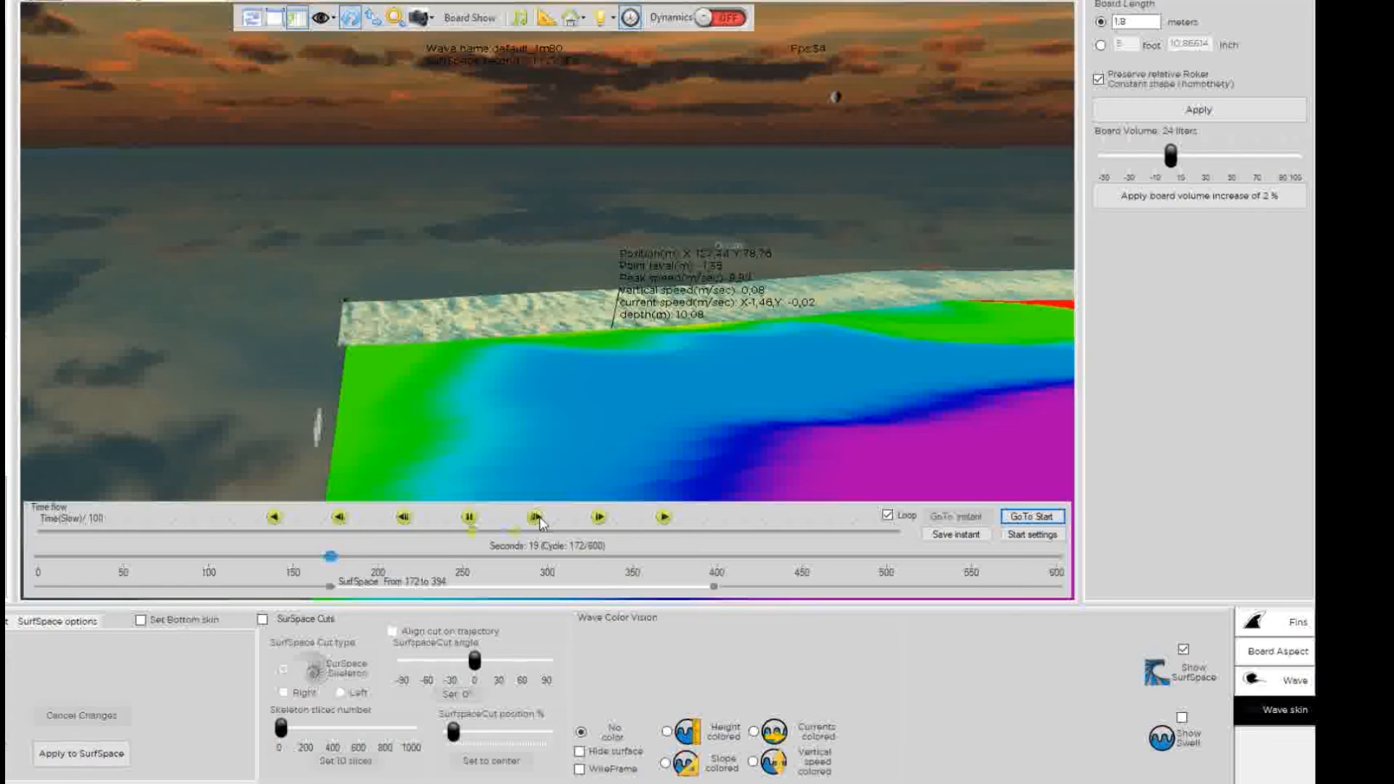
Follow the surfer along the wave crest at one-tenth playback speed.
drag(912, 278, 492, 353)
scroll(548, 296, up, 5)
scroll(835, 259, up, 4)
drag(836, 259, 715, 66)
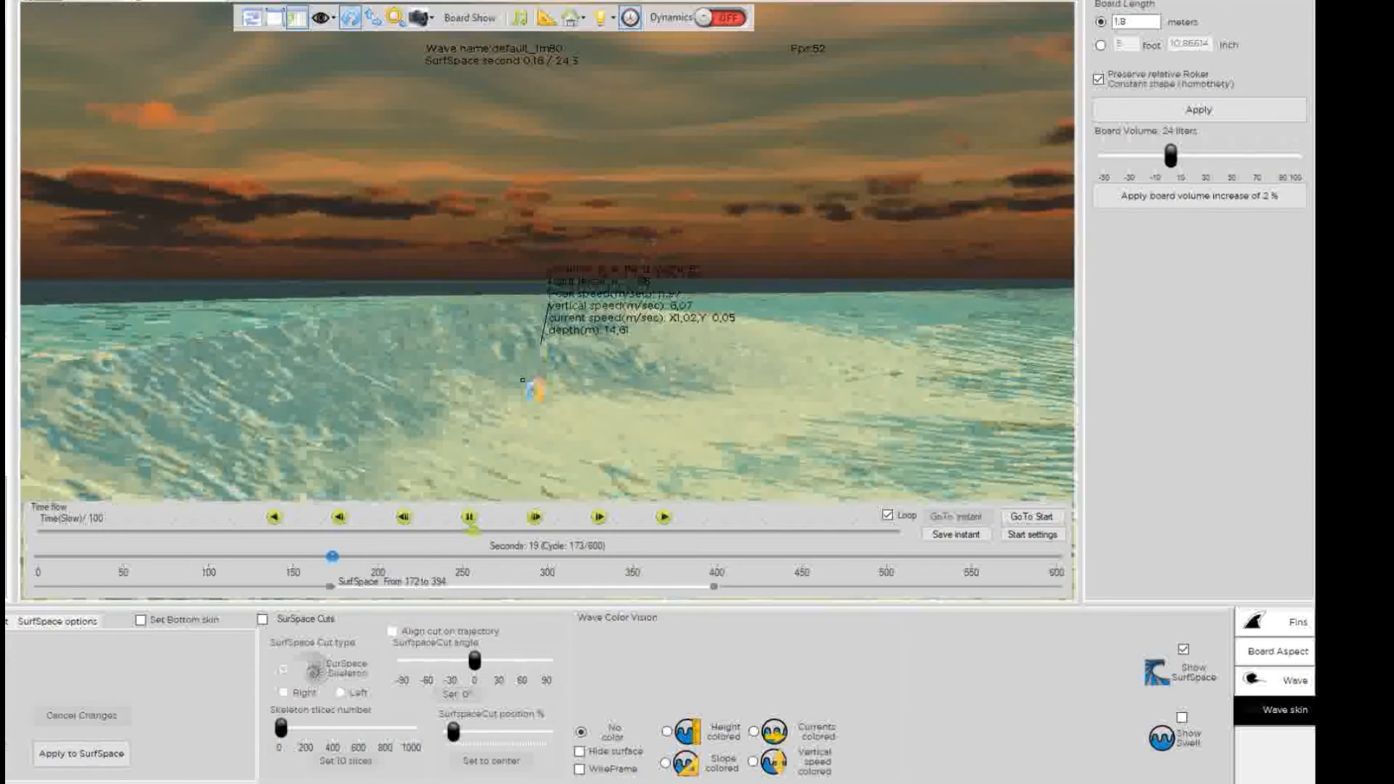
click(600, 517)
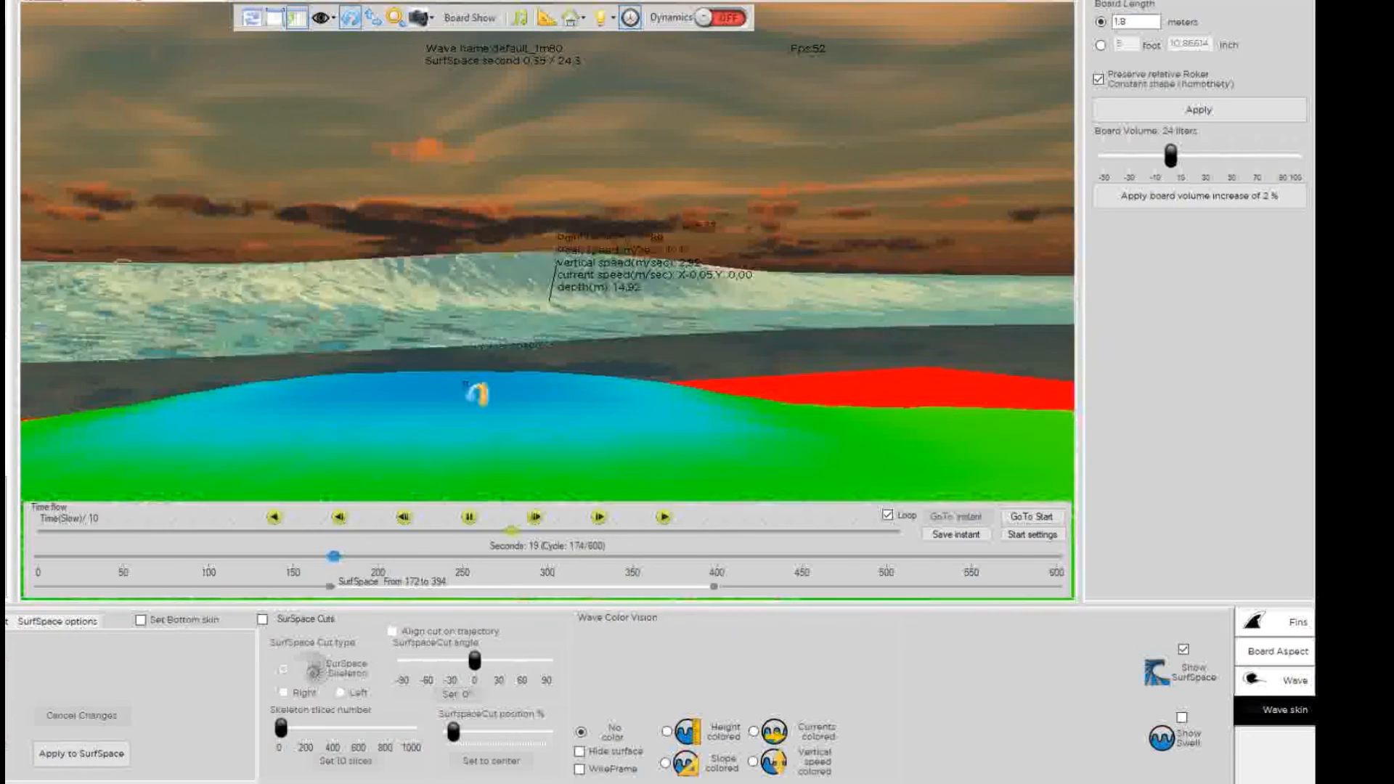
drag(644, 274, 401, 249)
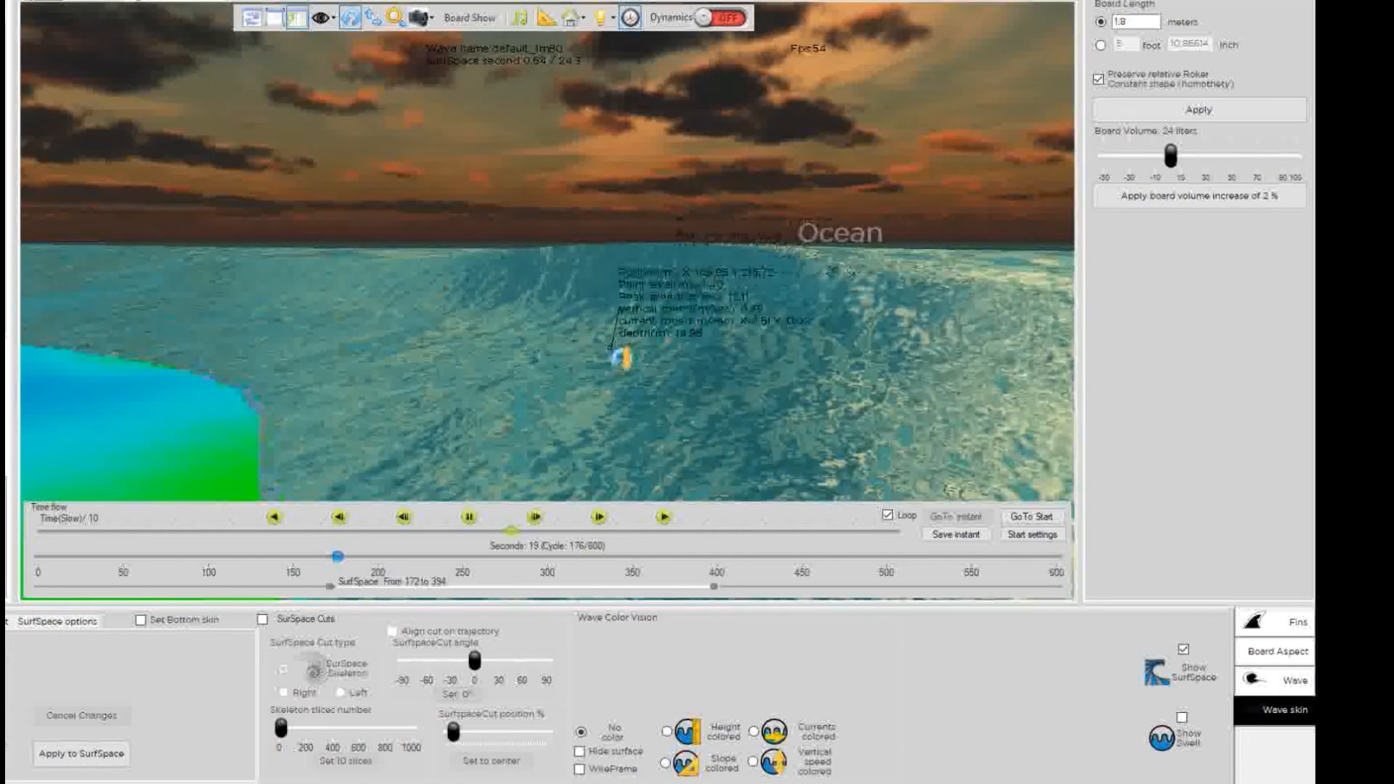
drag(621, 357, 371, 298)
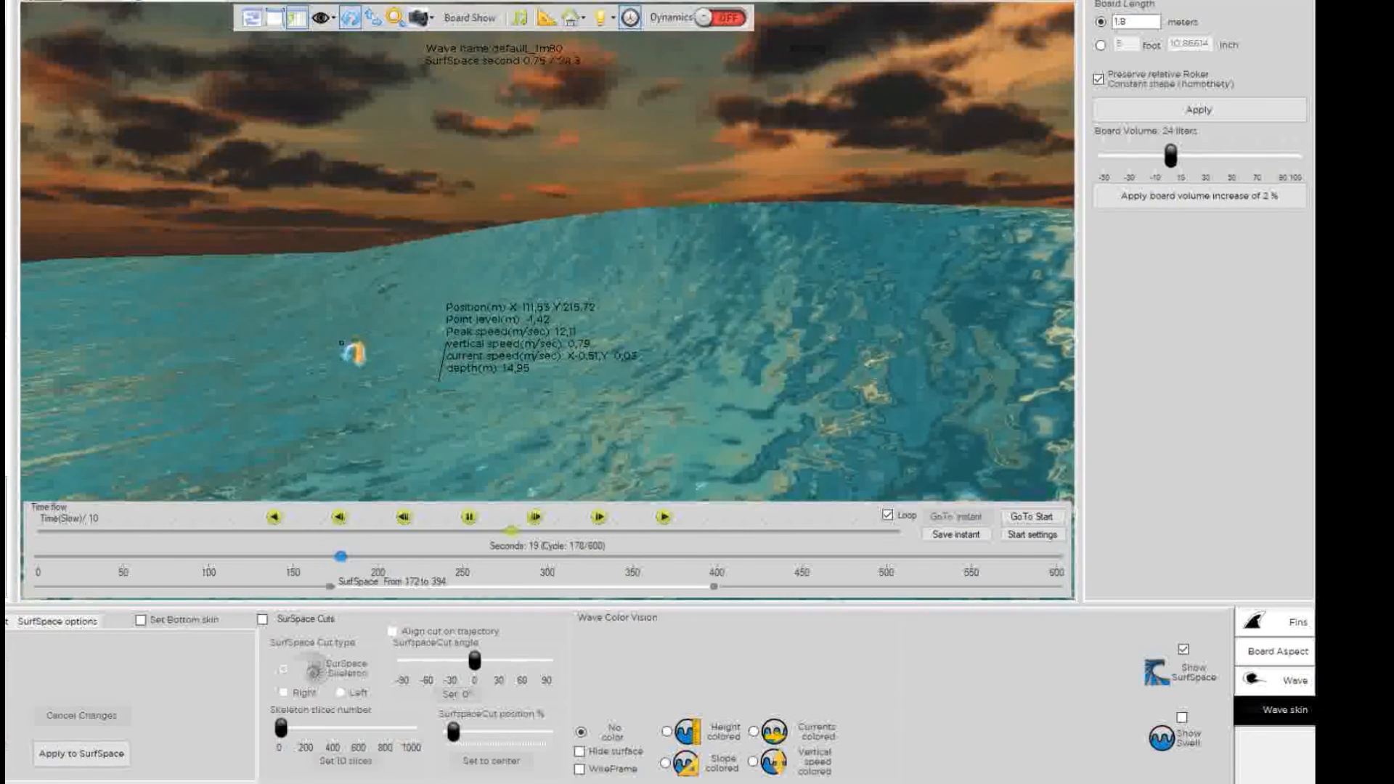
drag(496, 329, 407, 373)
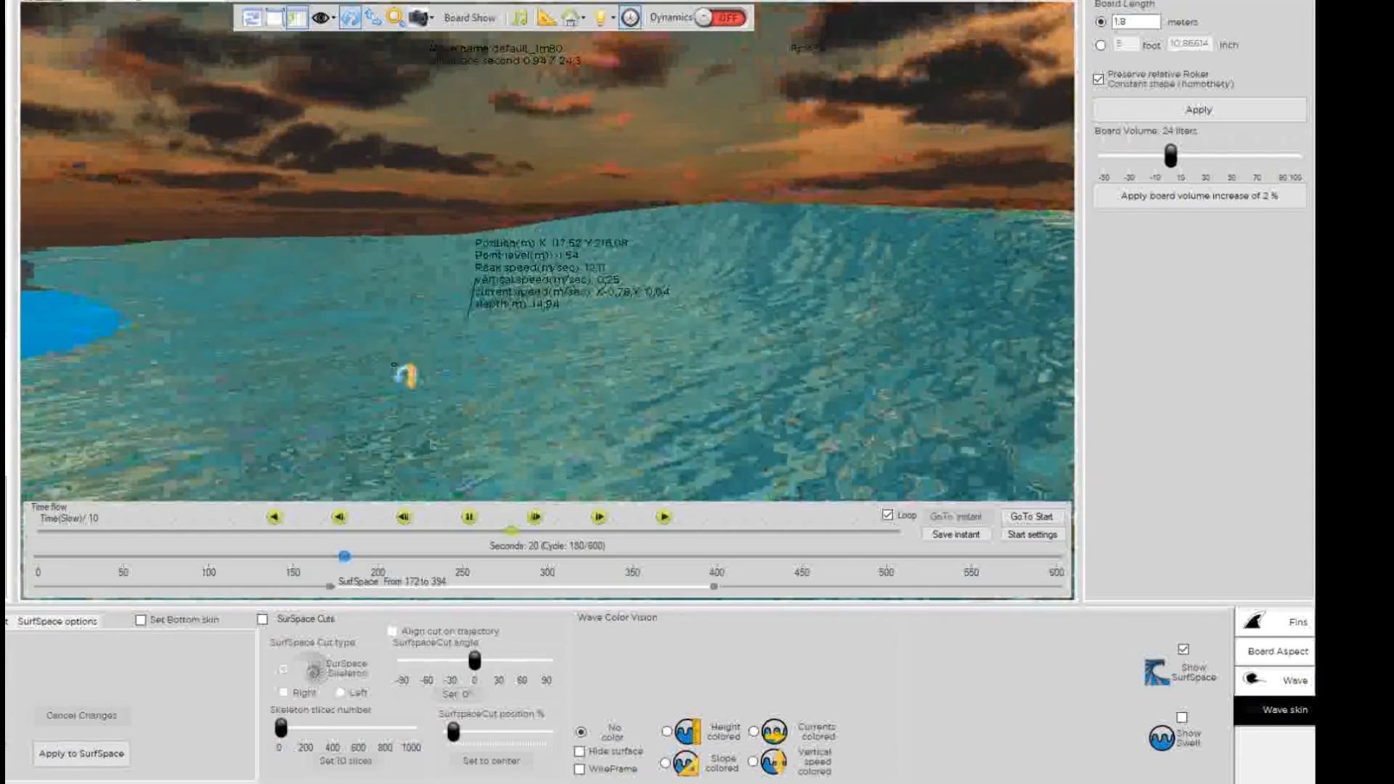
drag(494, 323, 325, 339)
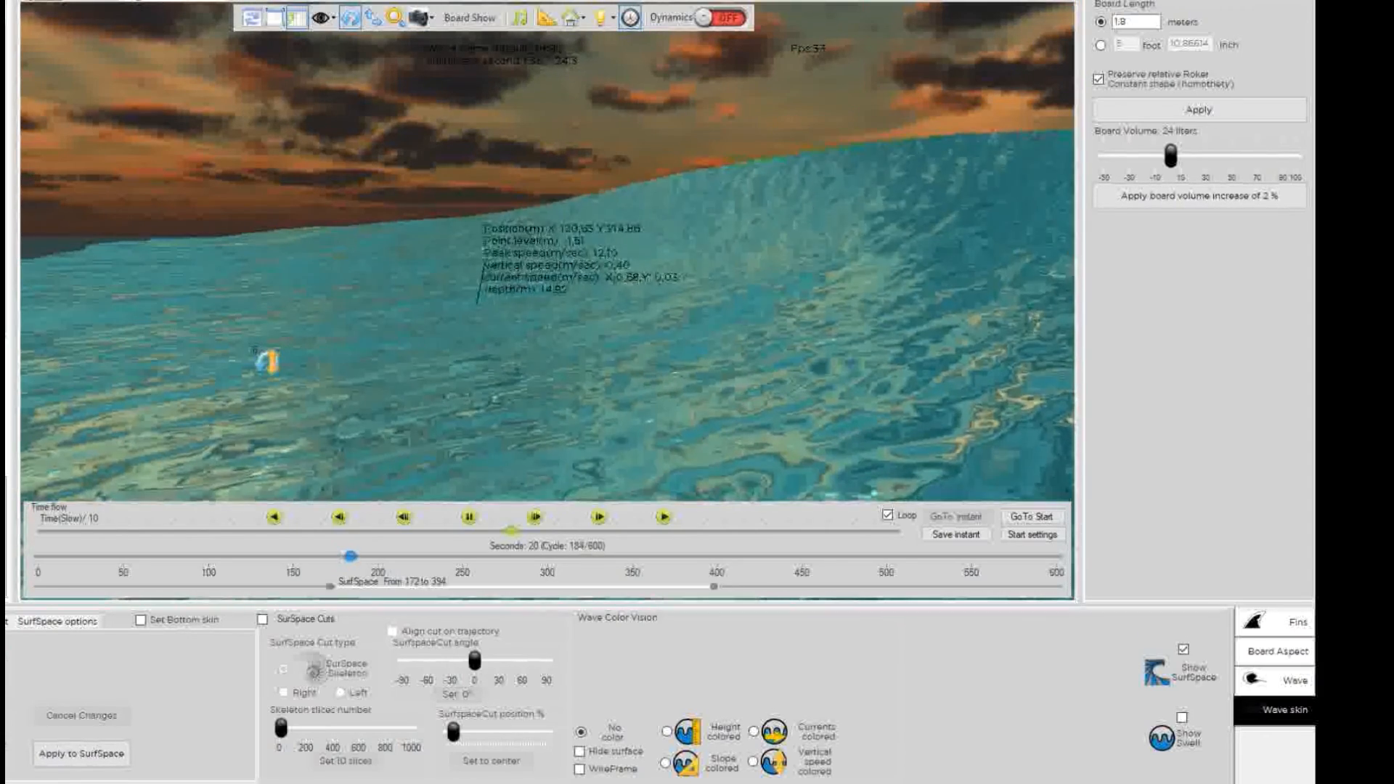
drag(345, 281, 330, 440)
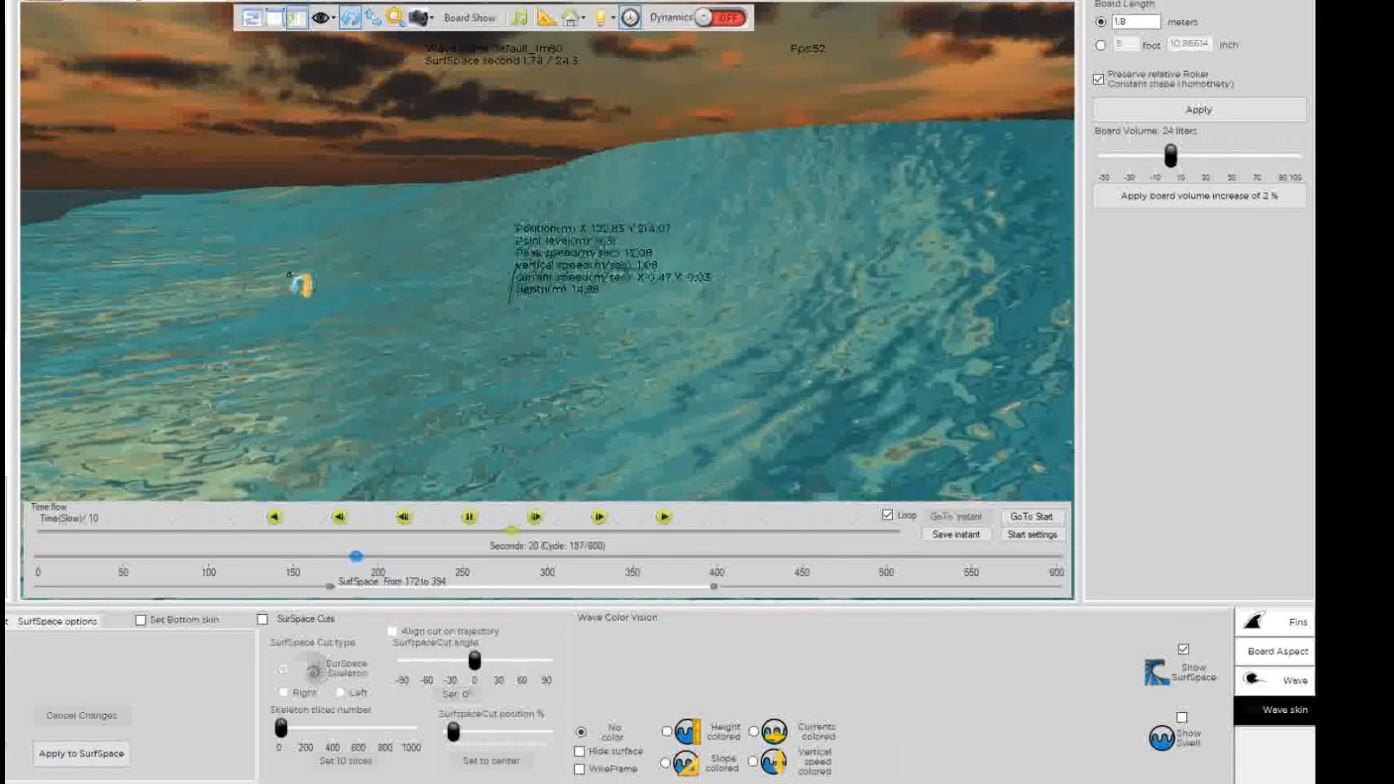
drag(304, 270, 438, 267)
drag(715, 292, 386, 293)
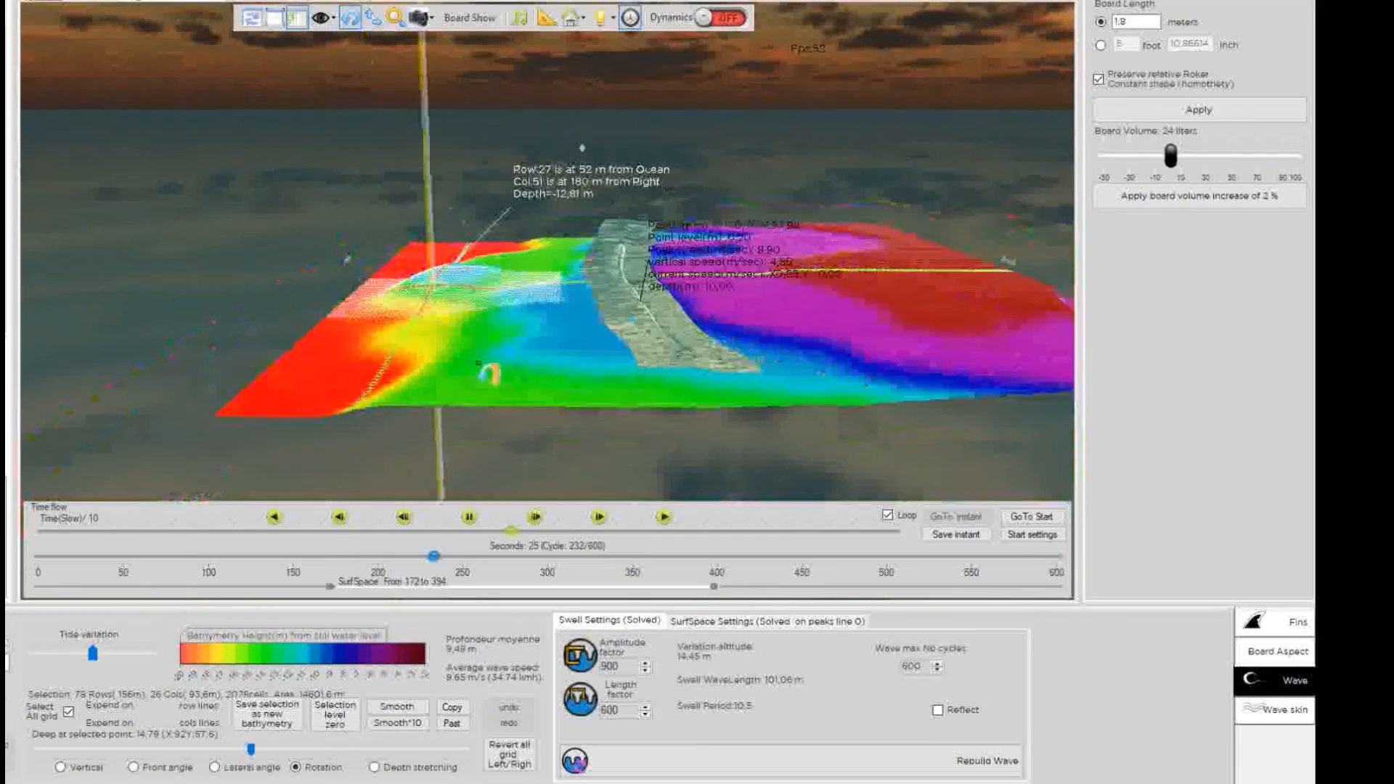
drag(490, 374, 685, 489)
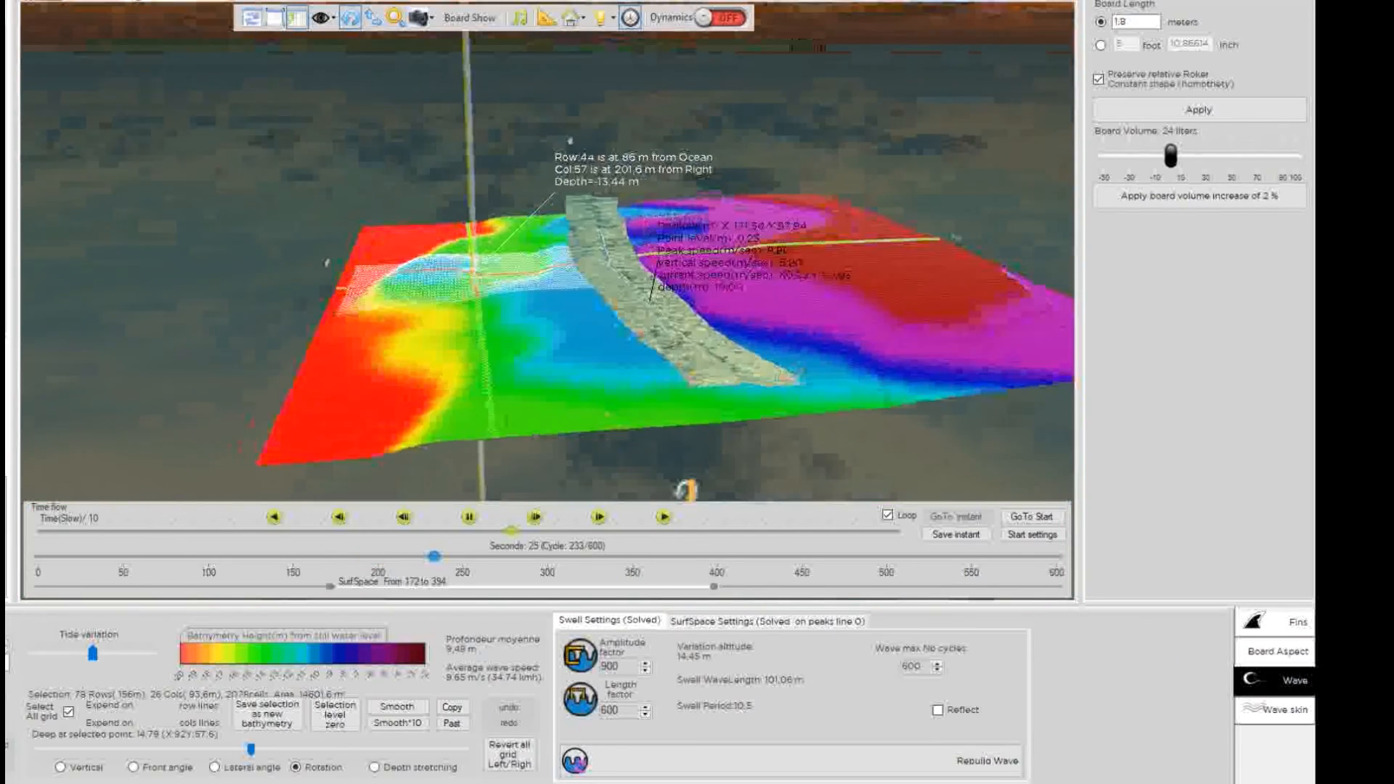
scroll(612, 294, up, 3)
drag(611, 294, 618, 380)
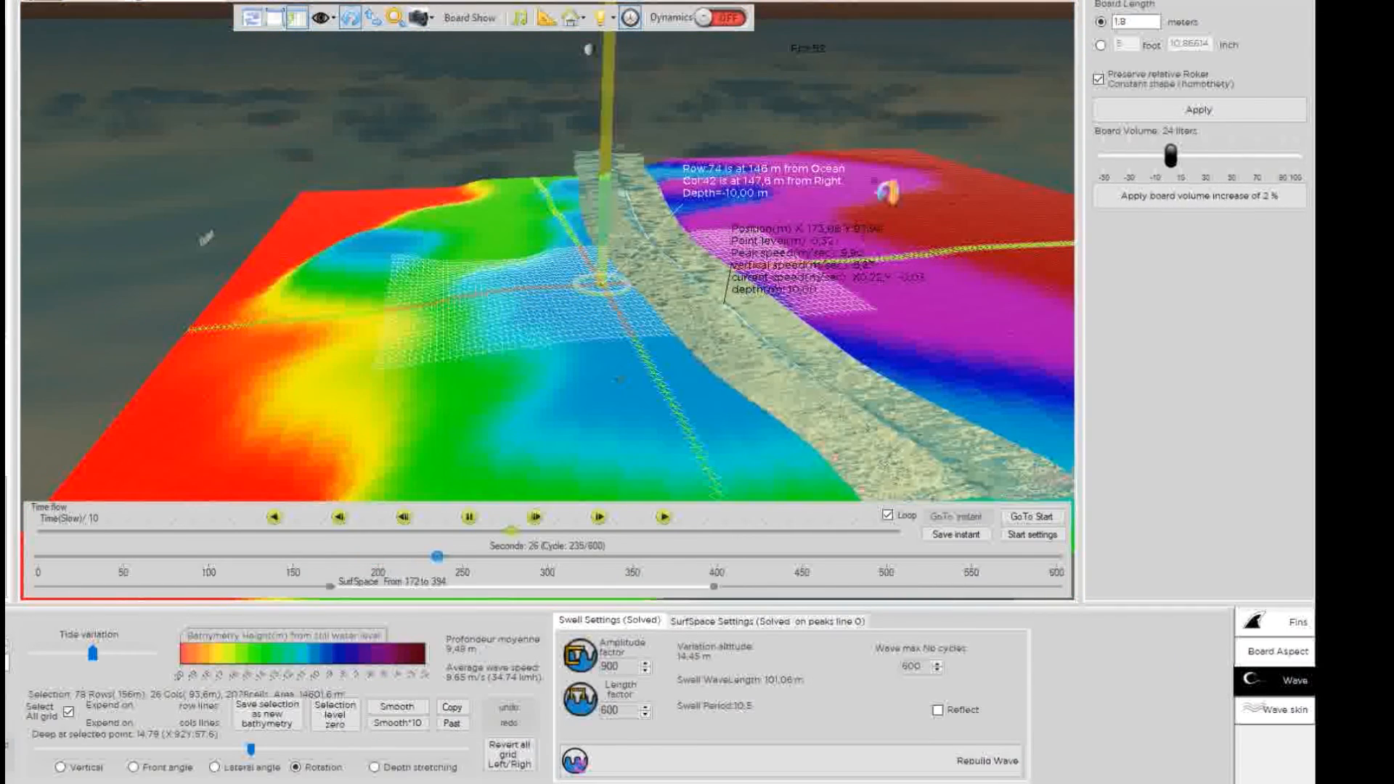
scroll(715, 345, down, 3)
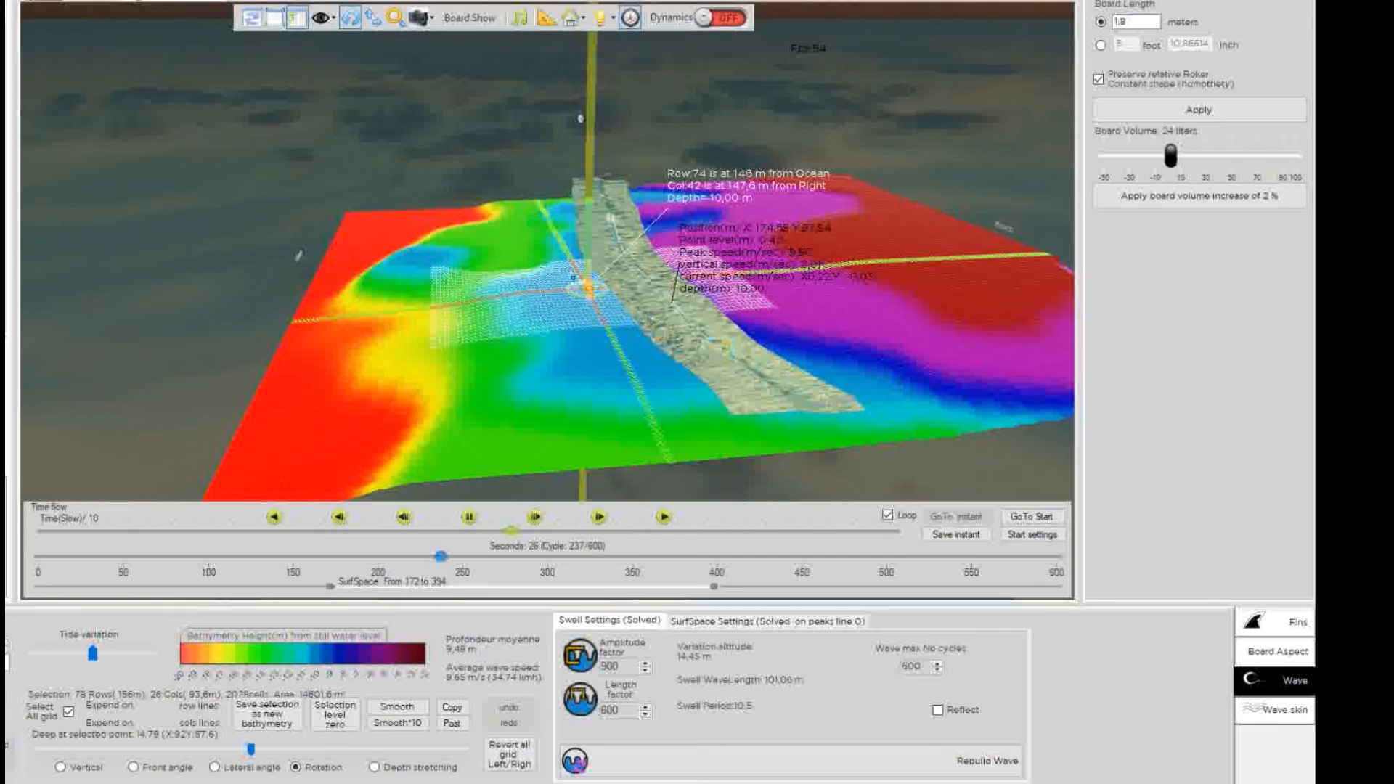
drag(539, 279, 591, 342)
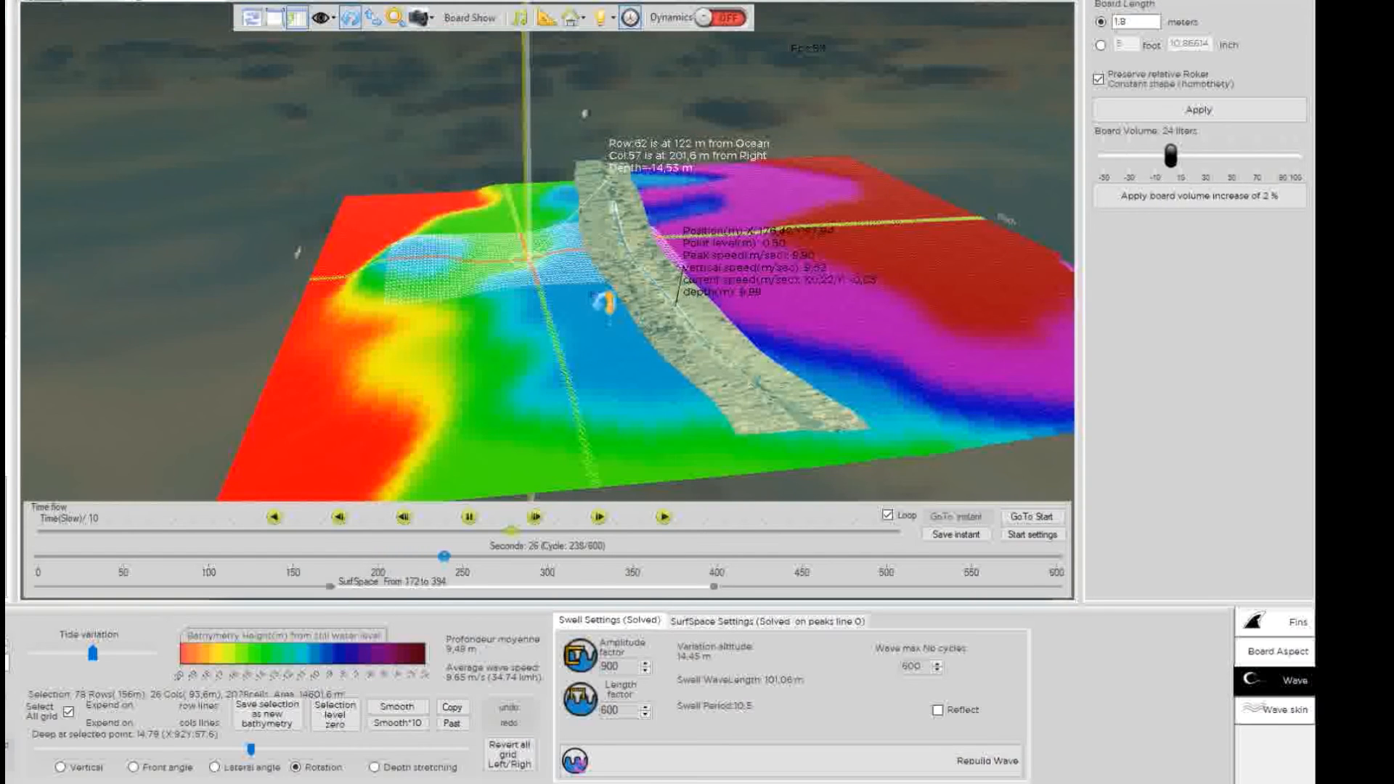
drag(580, 285, 508, 368)
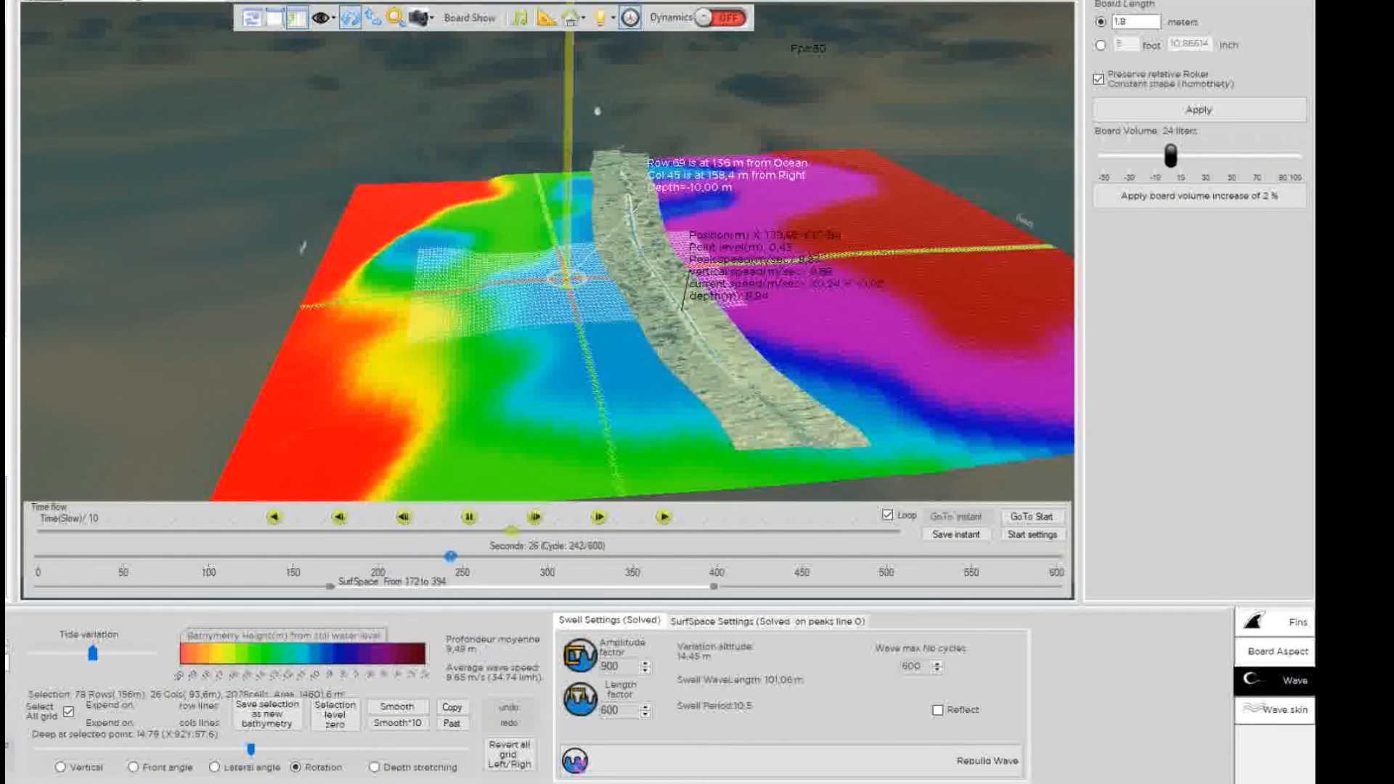
drag(567, 277, 427, 354)
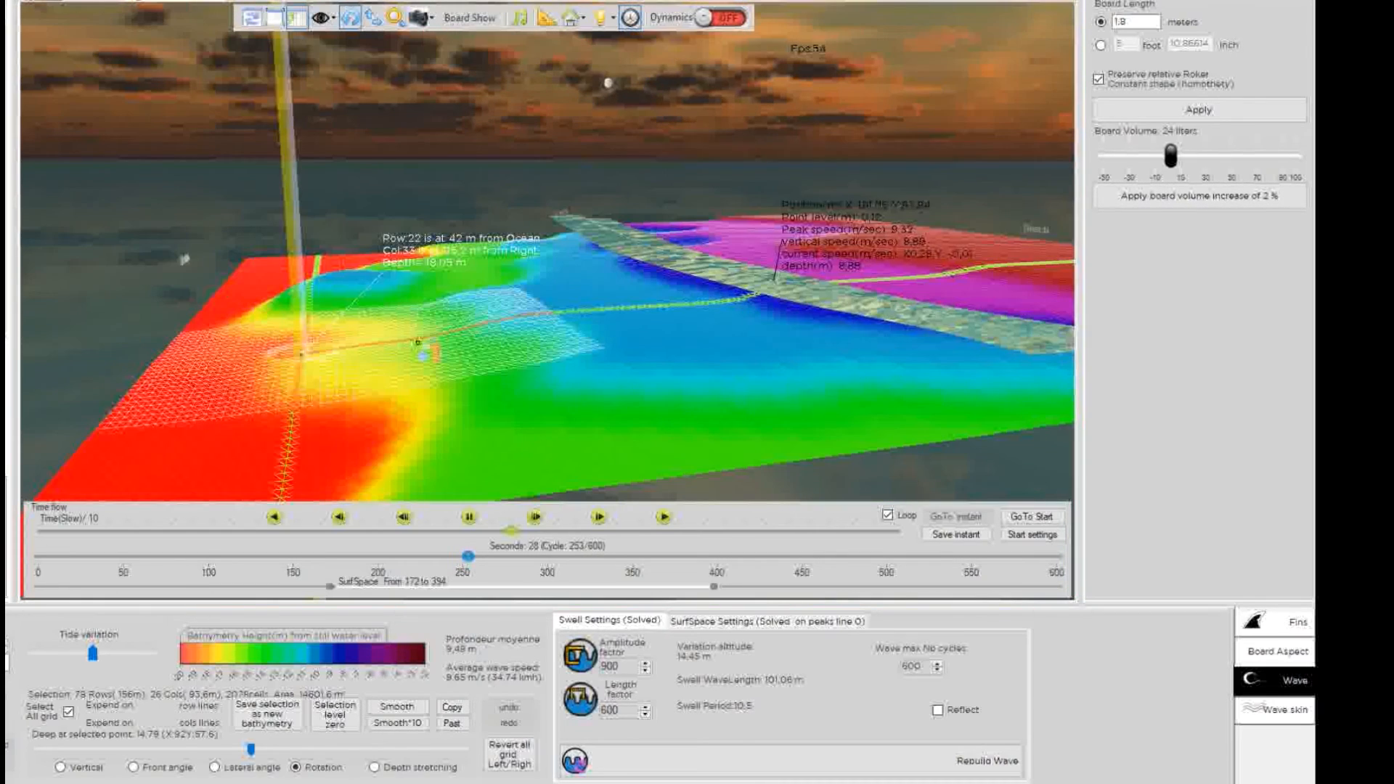
drag(357, 291, 412, 378)
drag(332, 295, 386, 334)
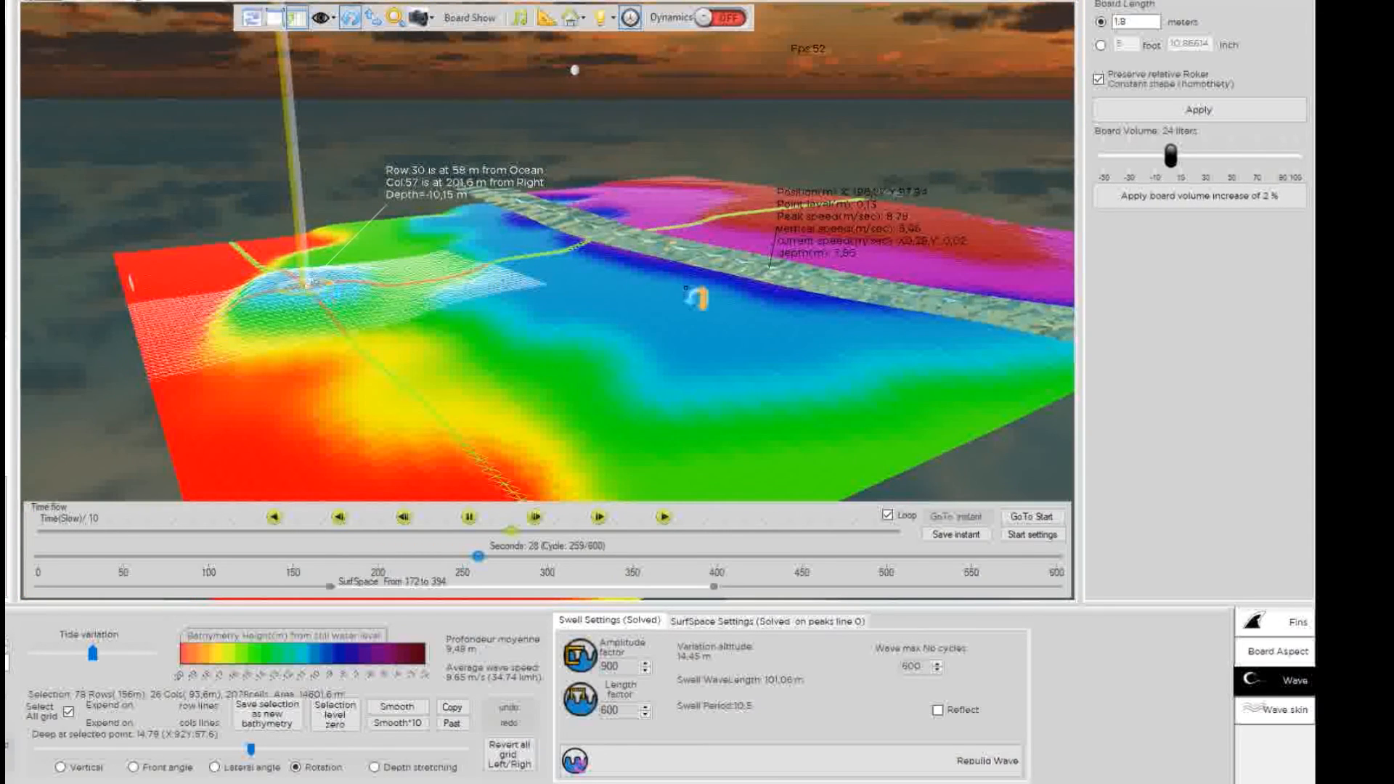
drag(685, 288, 507, 263)
scroll(501, 263, down, 4)
drag(320, 245, 355, 53)
scroll(549, 305, up, 4)
drag(549, 304, 117, 280)
scroll(467, 310, down, 4)
Probe seabed depths at rows 63/49, 70/36 and 76/39.
click(574, 294)
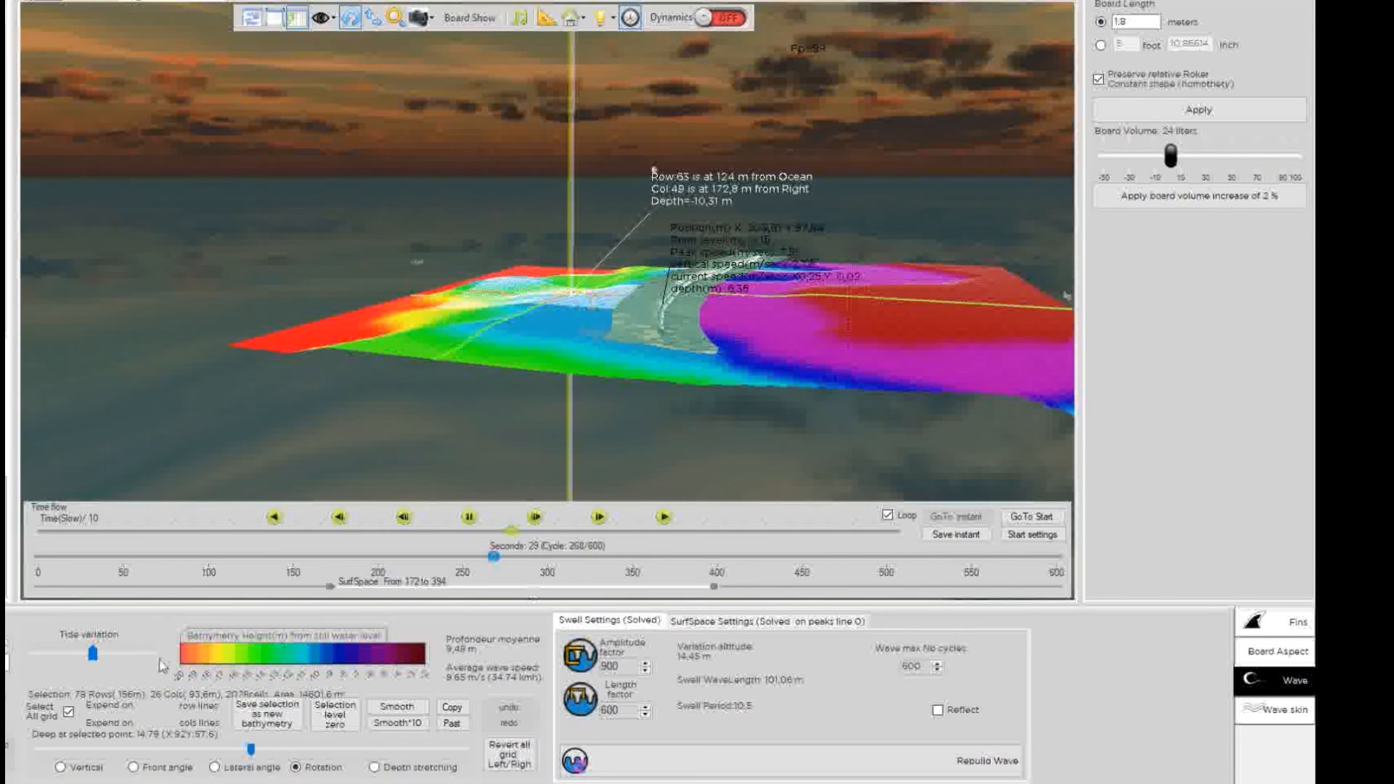
click(97, 658)
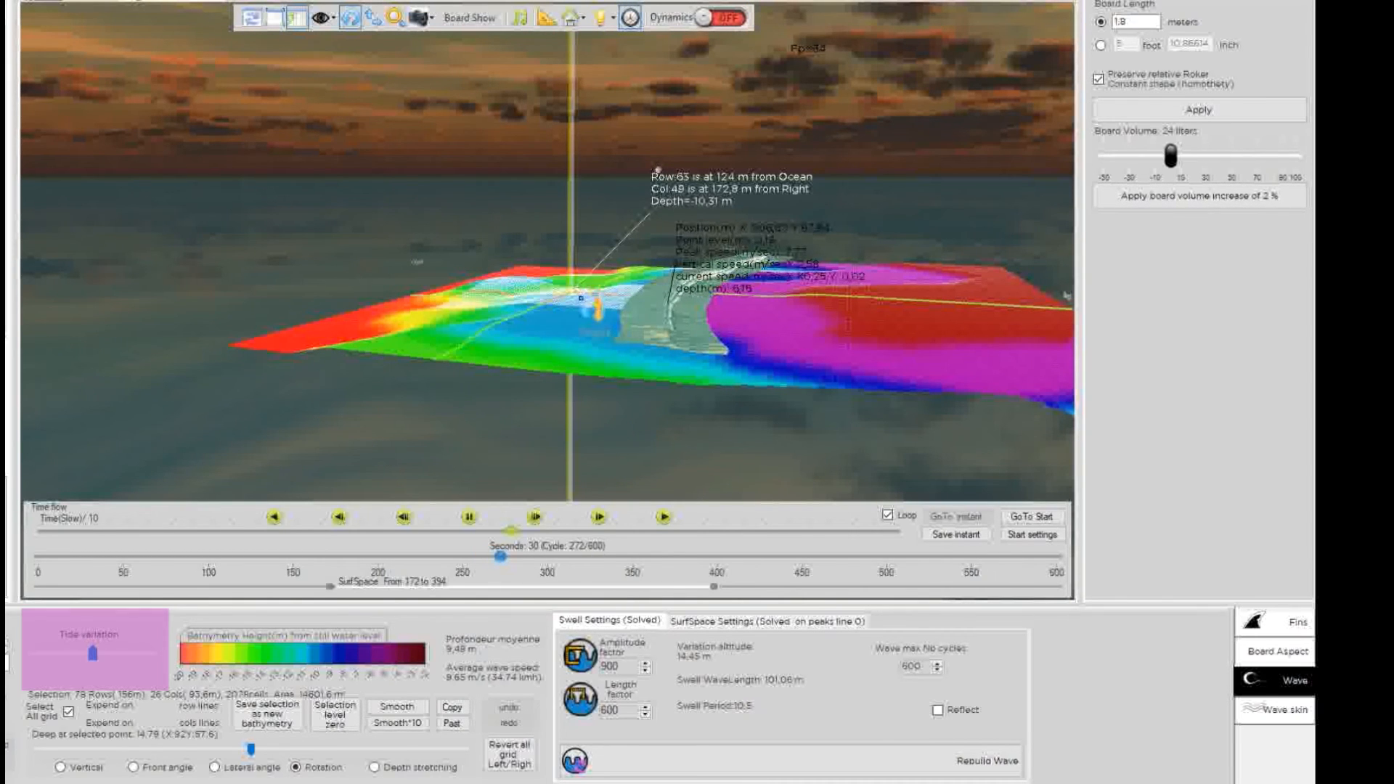
click(581, 298)
scroll(601, 312, up, 5)
click(602, 312)
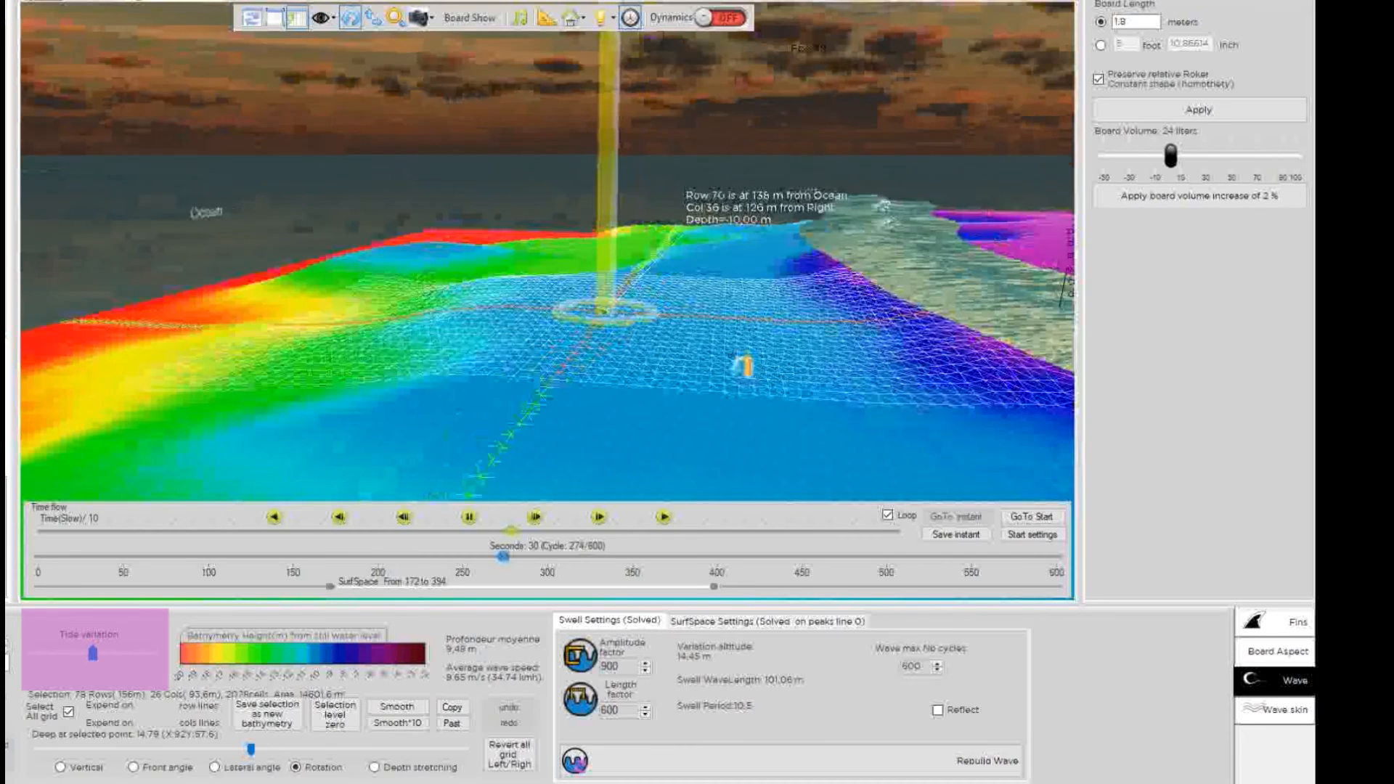
drag(742, 365, 815, 372)
click(683, 311)
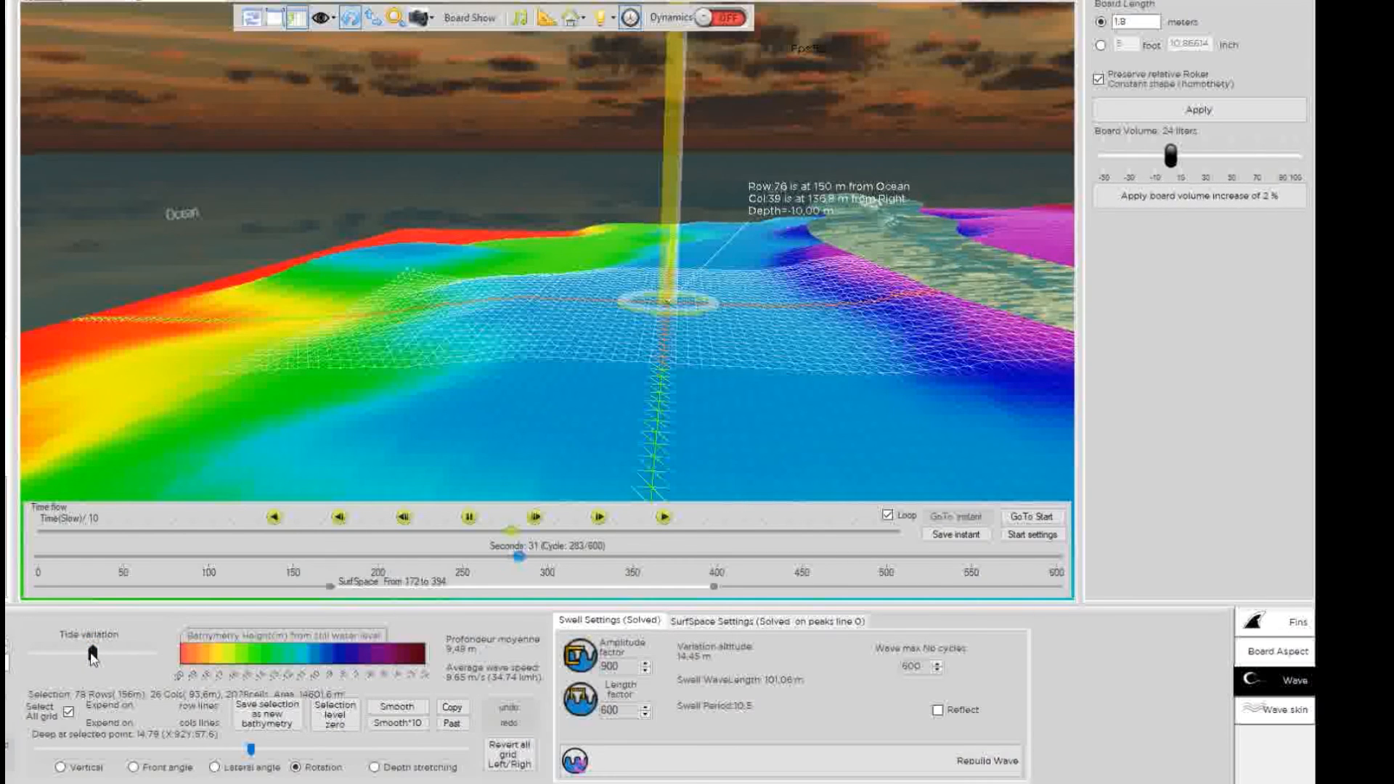
Set the tide variation to 1.0 m, raising the average depth to 11.49 m.
drag(92, 656, 74, 659)
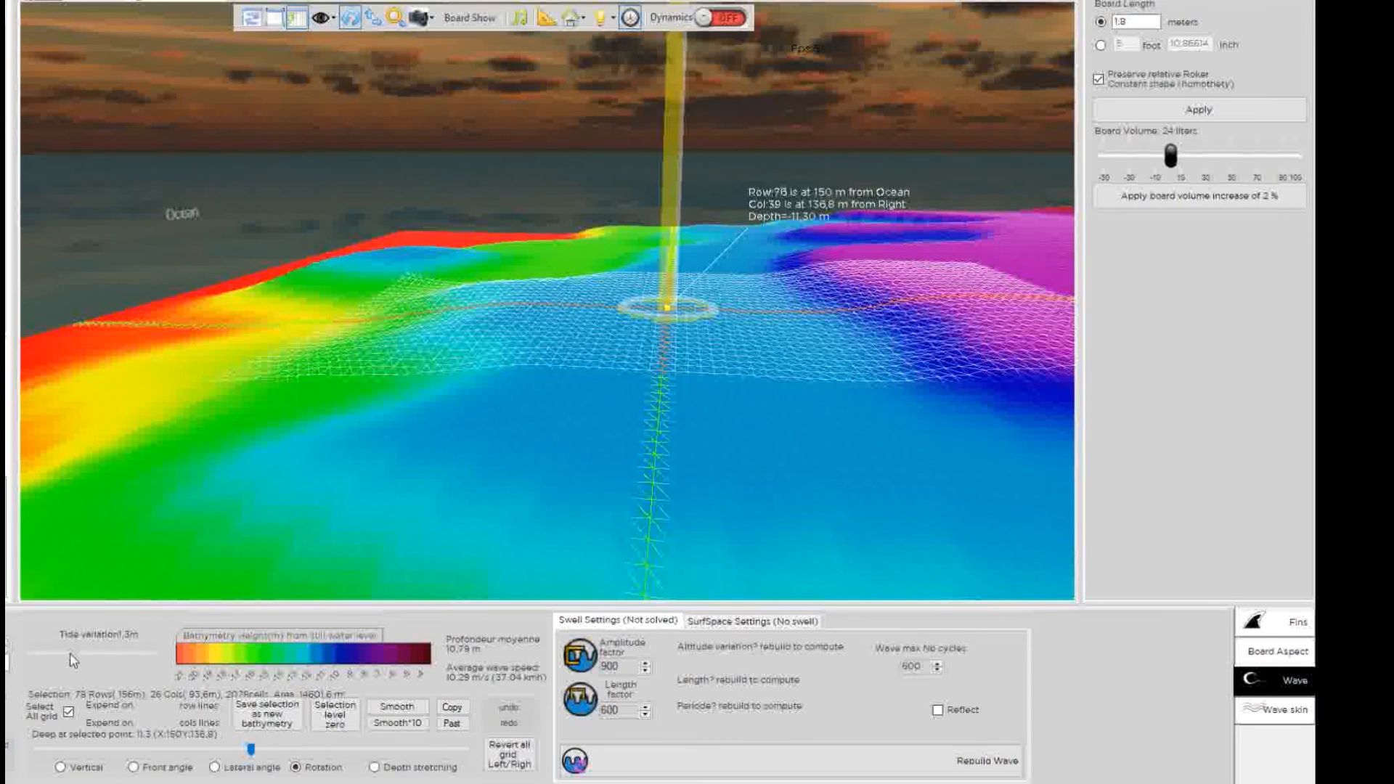
drag(73, 660, 64, 657)
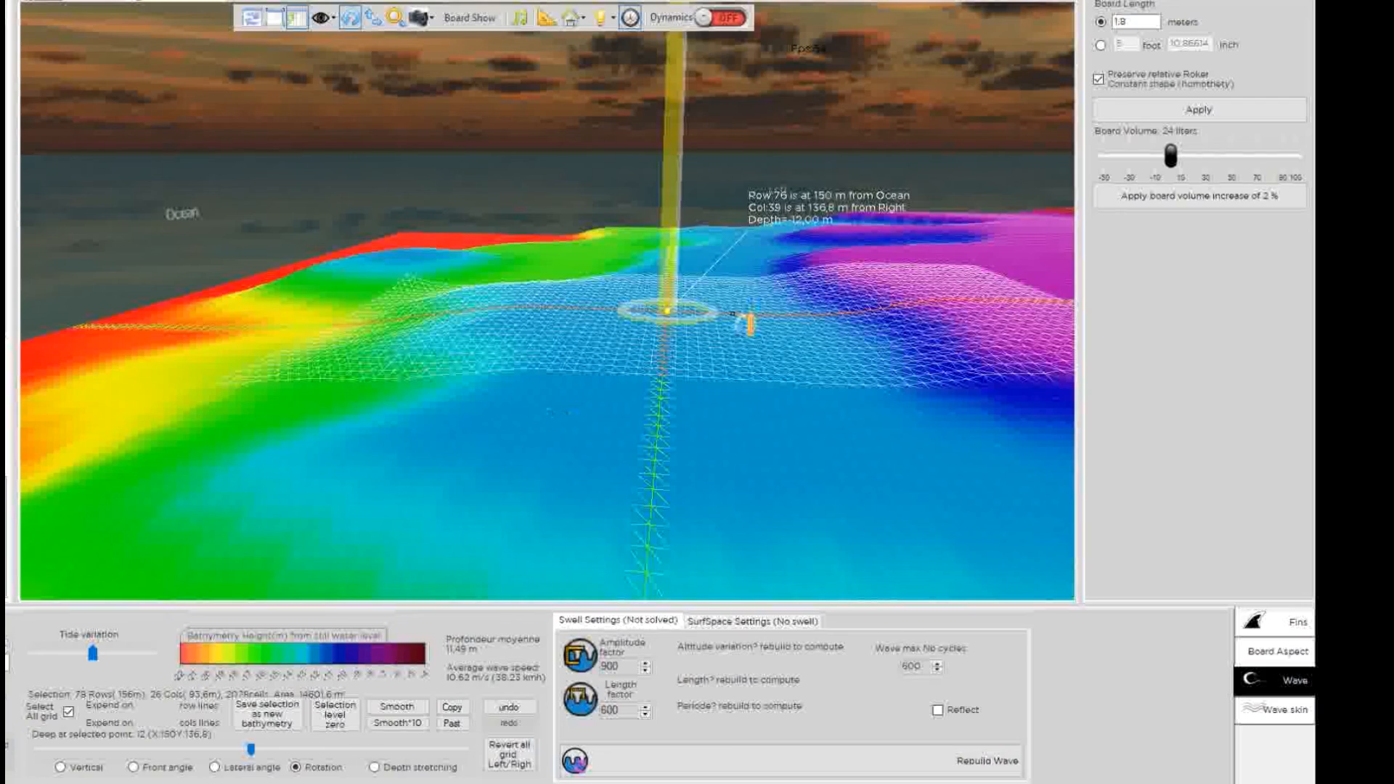
scroll(690, 334, down, 3)
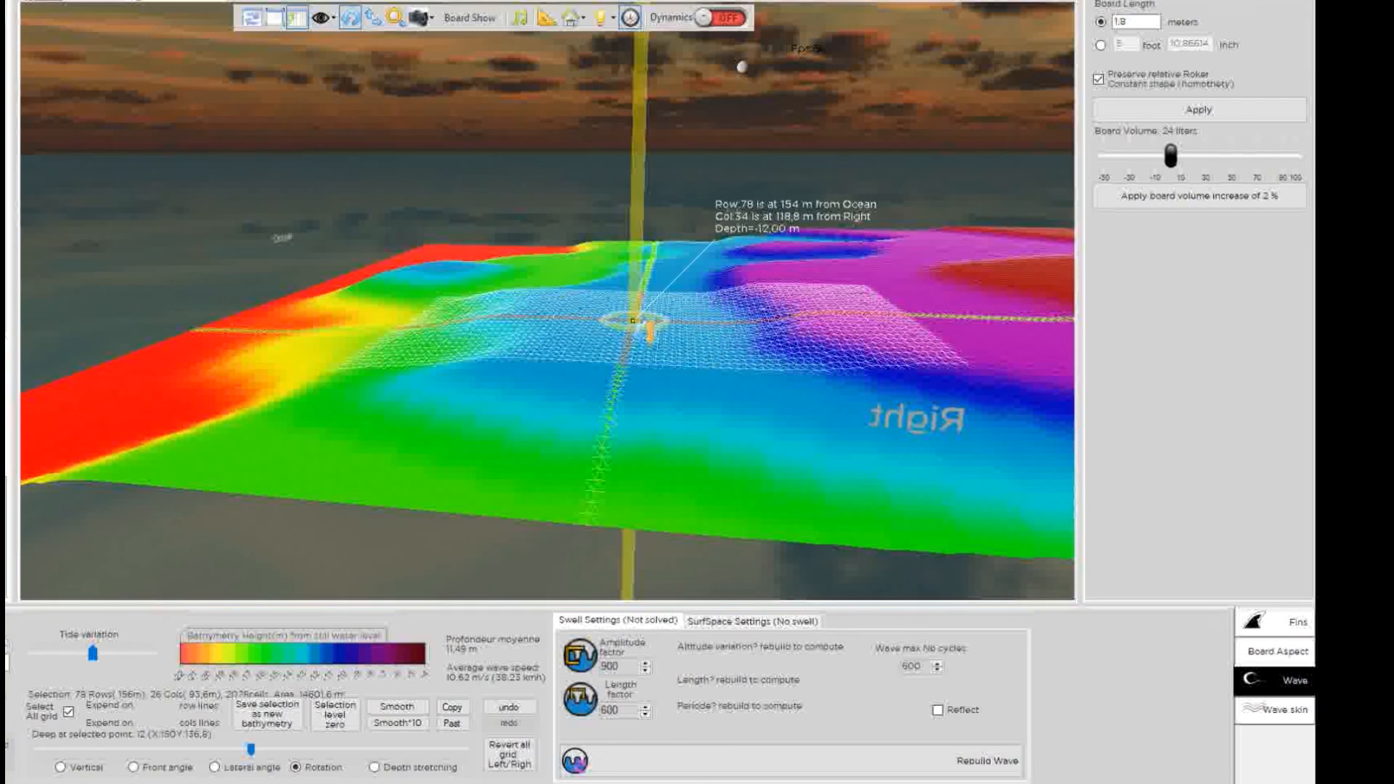
scroll(666, 330, up, 3)
drag(701, 340, 608, 186)
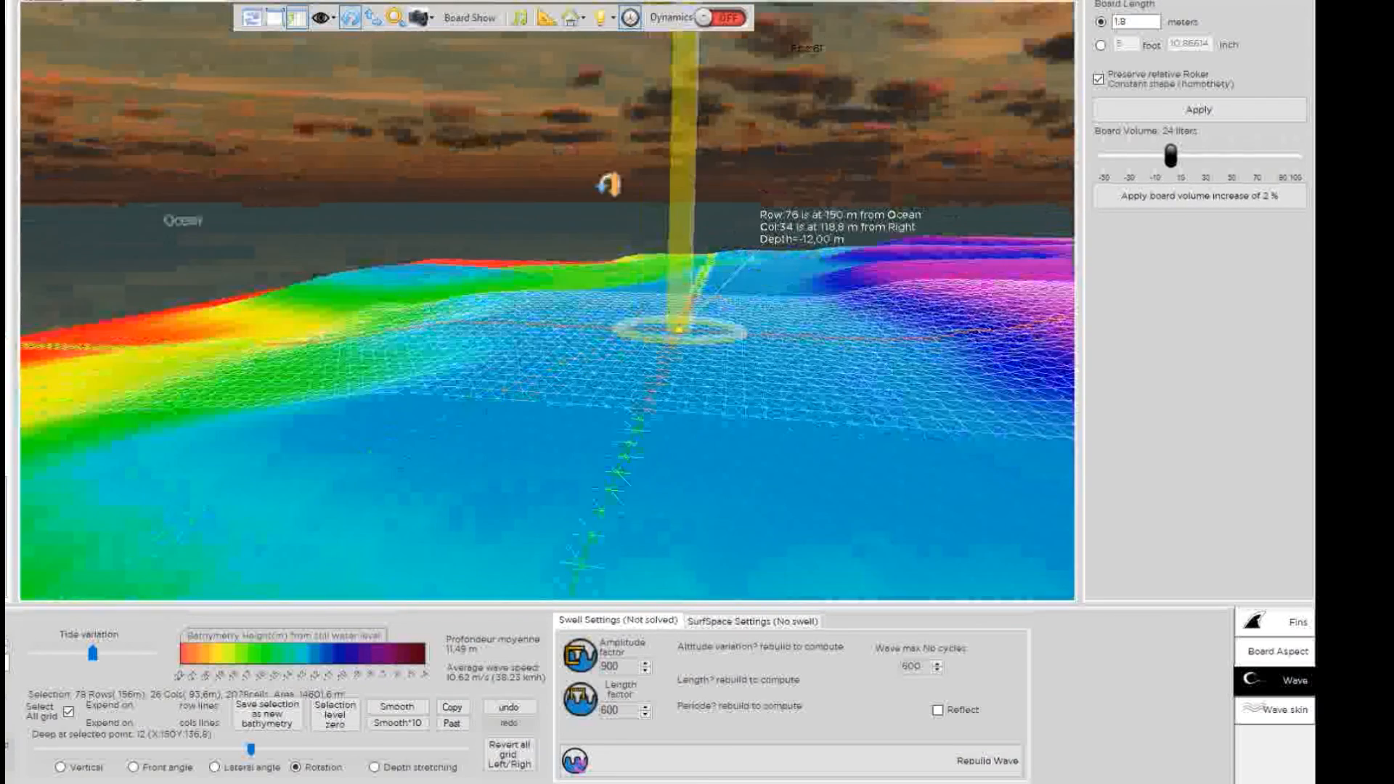
scroll(630, 336, down, 3)
scroll(669, 343, up, 1)
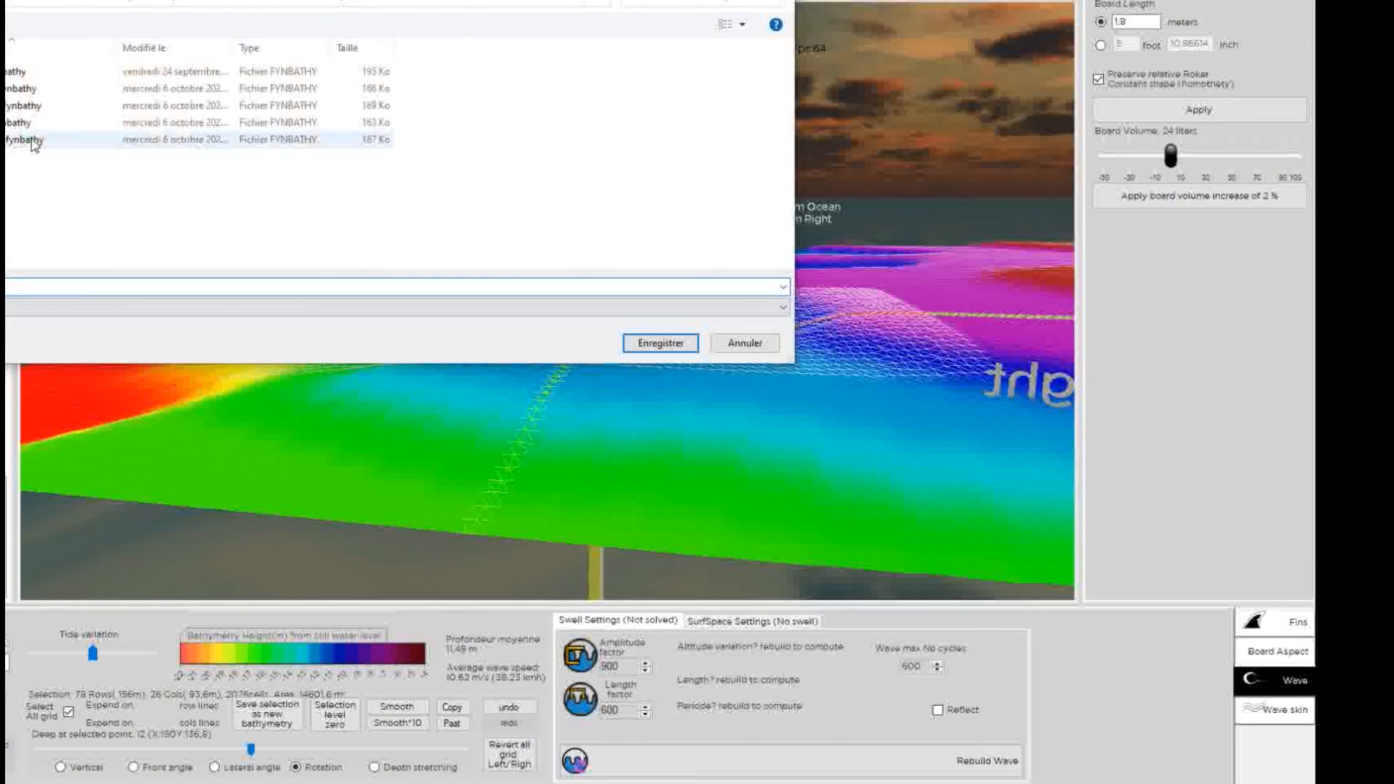
Save the modified bathymetry under the wnw file name with a _2m suffix.
drag(45, 2, 103, 123)
click(93, 292)
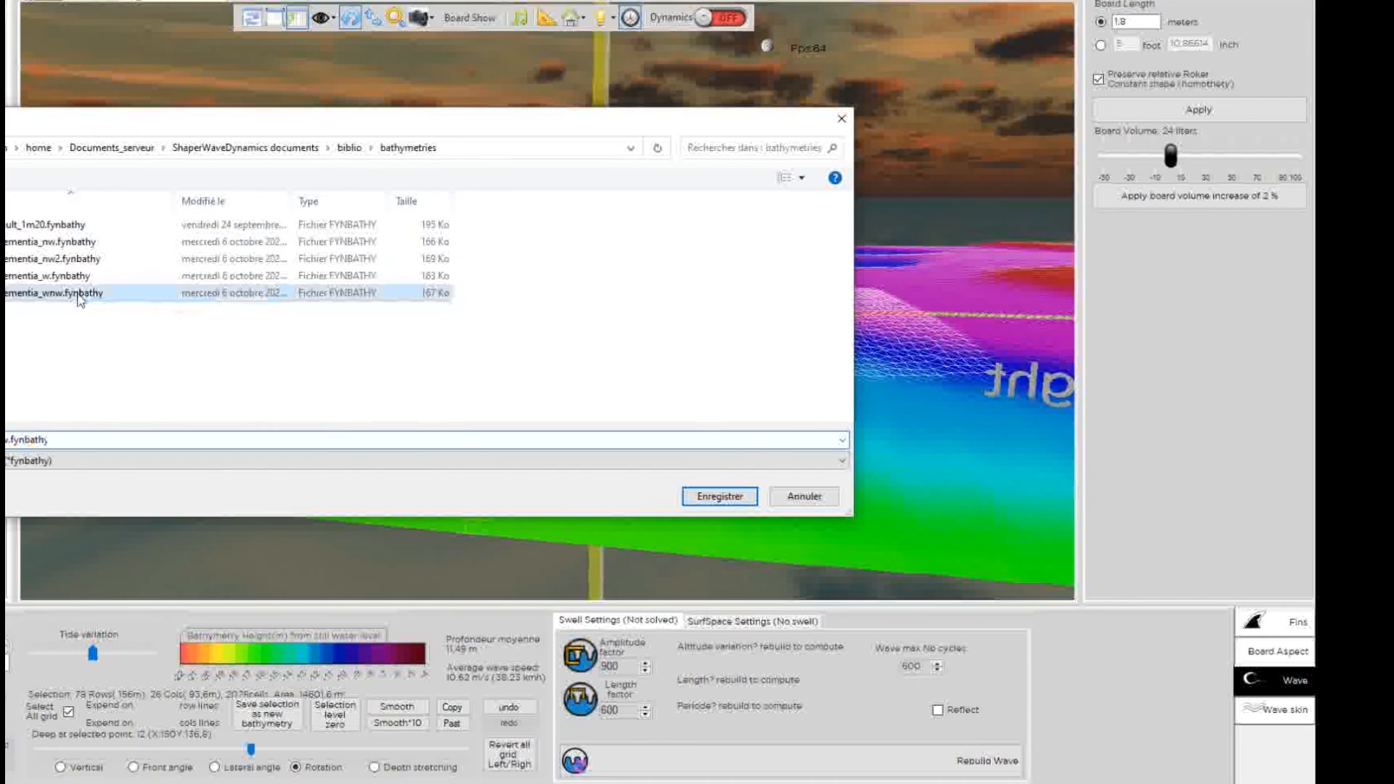
click(10, 440)
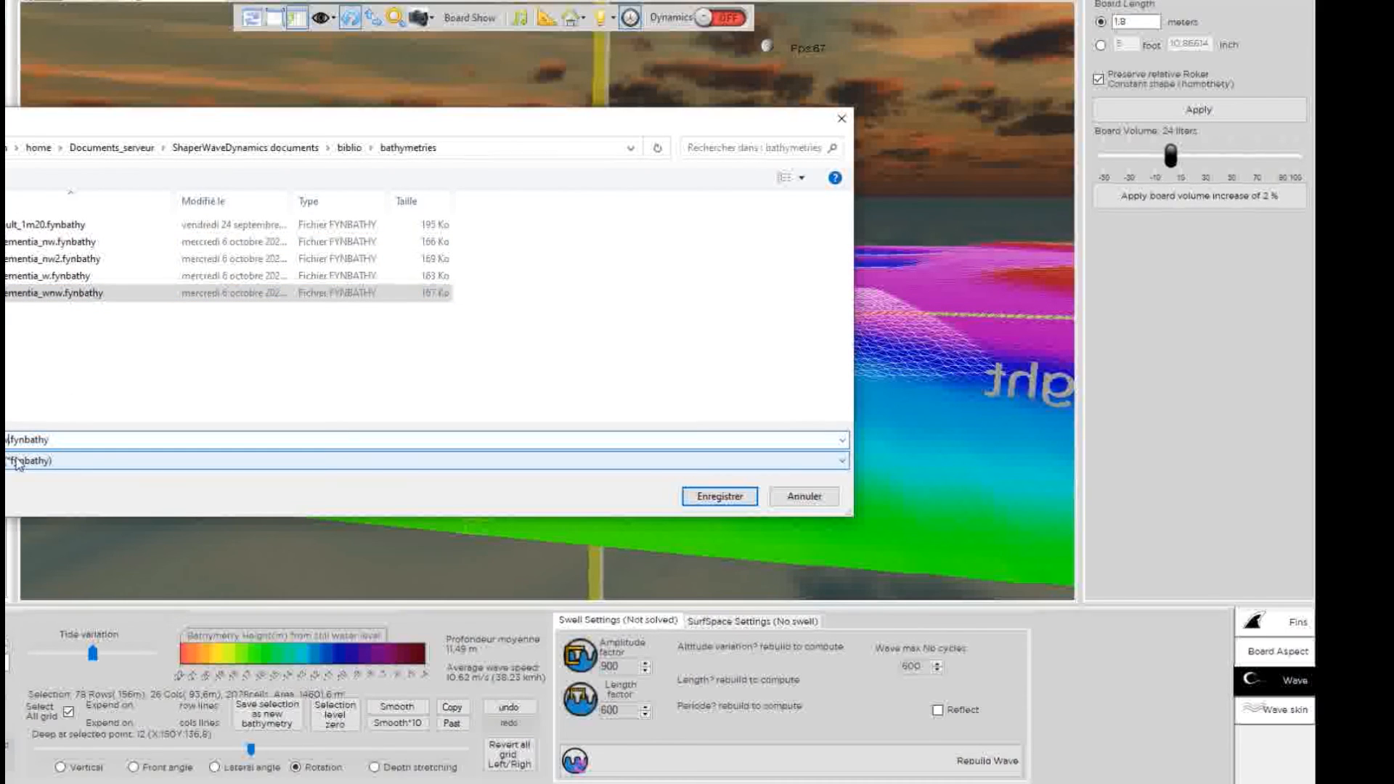
text(_2m)
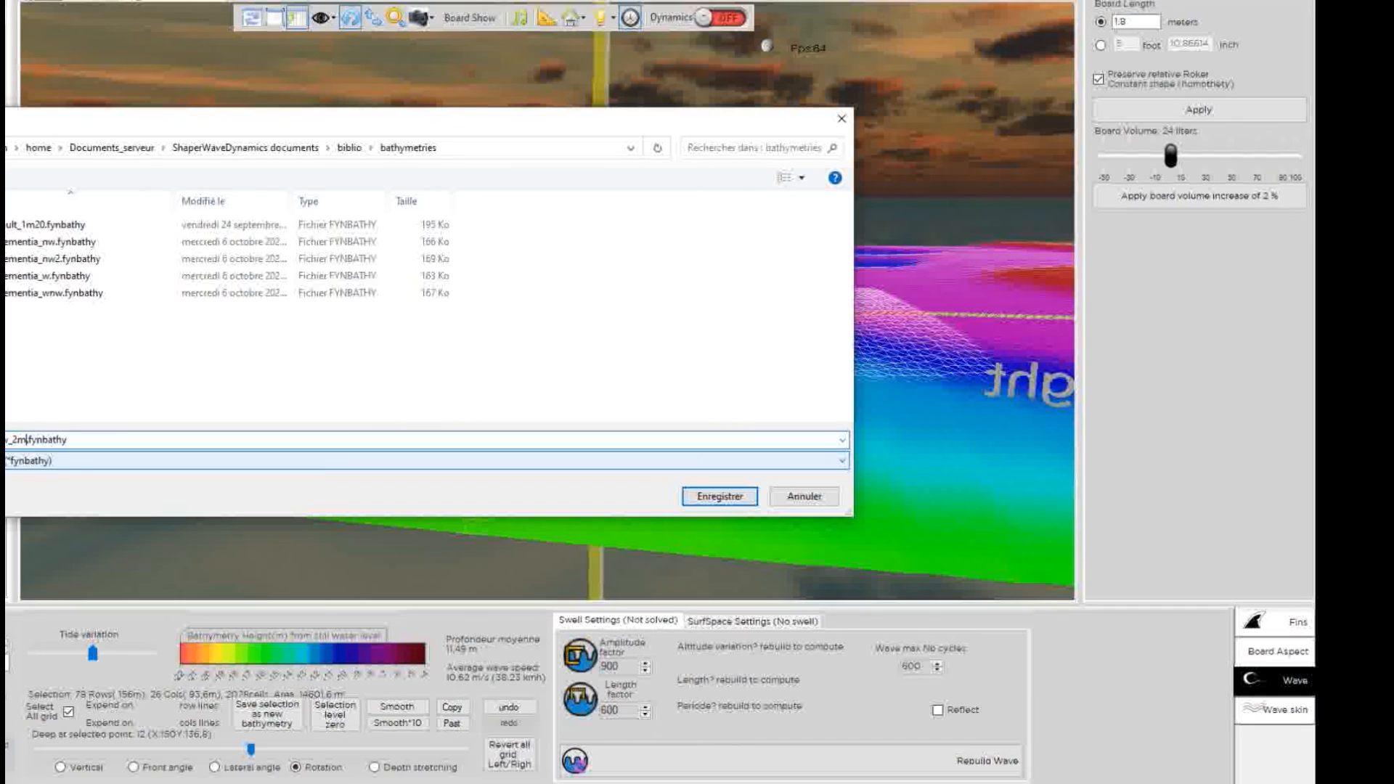
click(710, 498)
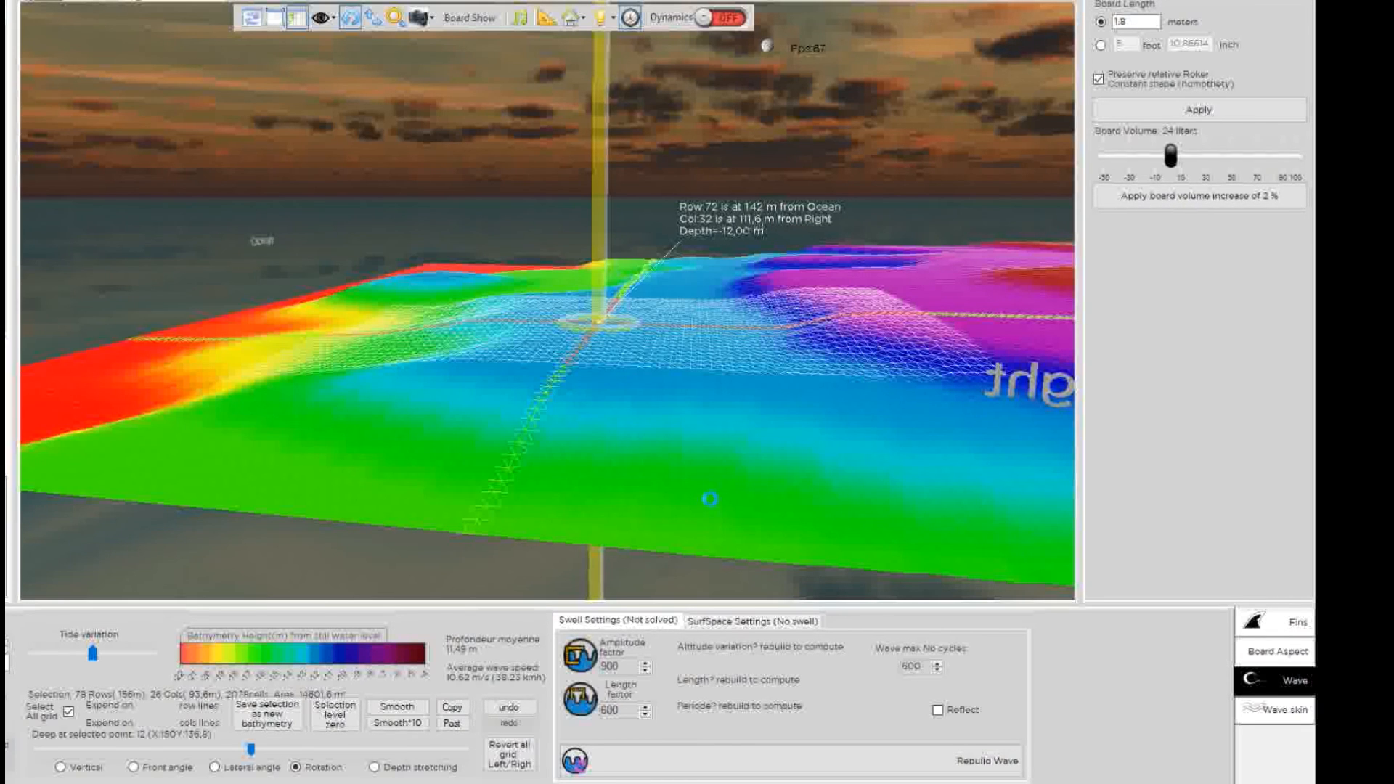
Rebuild the wave on the deeper bathymetry, solving a 111.19 m wavelength swell.
click(652, 444)
drag(341, 181, 633, 354)
scroll(630, 353, down, 5)
drag(431, 227, 663, 372)
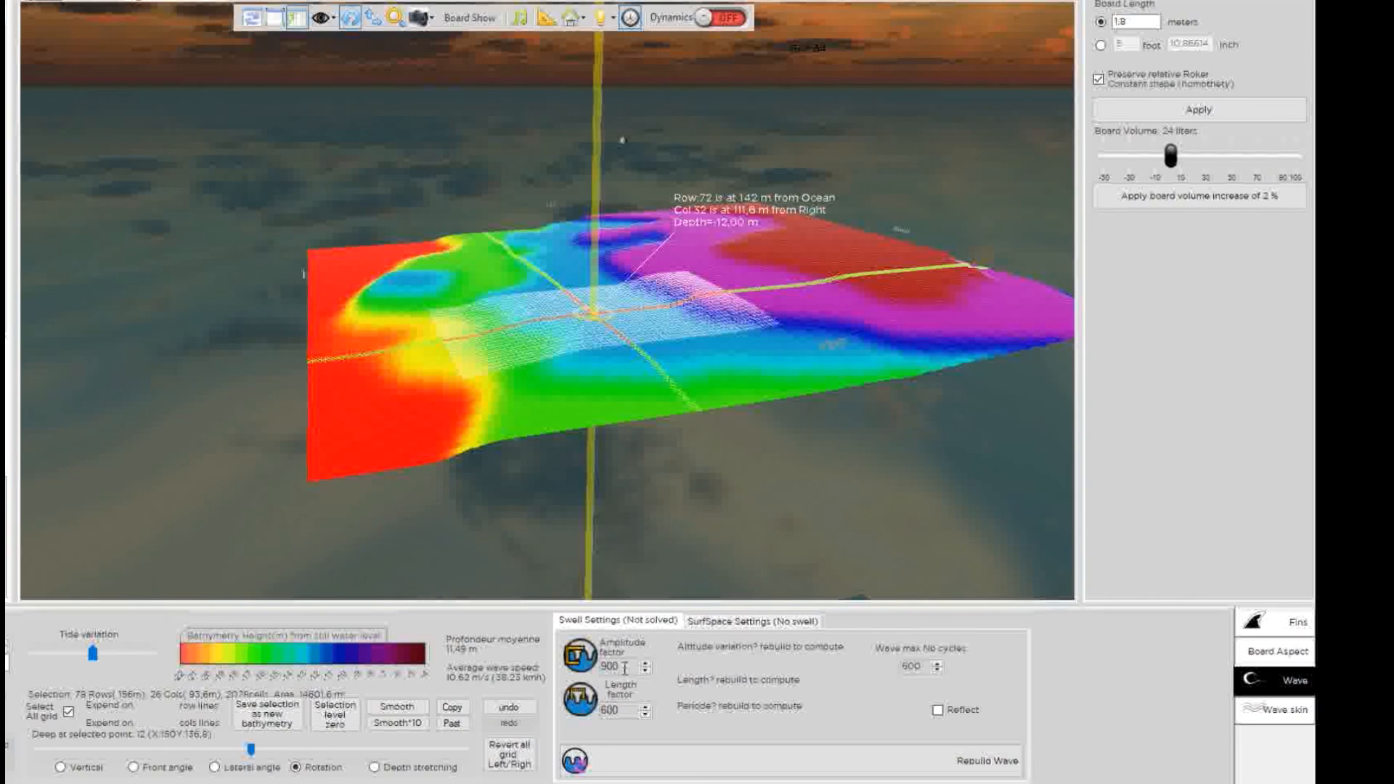
click(647, 761)
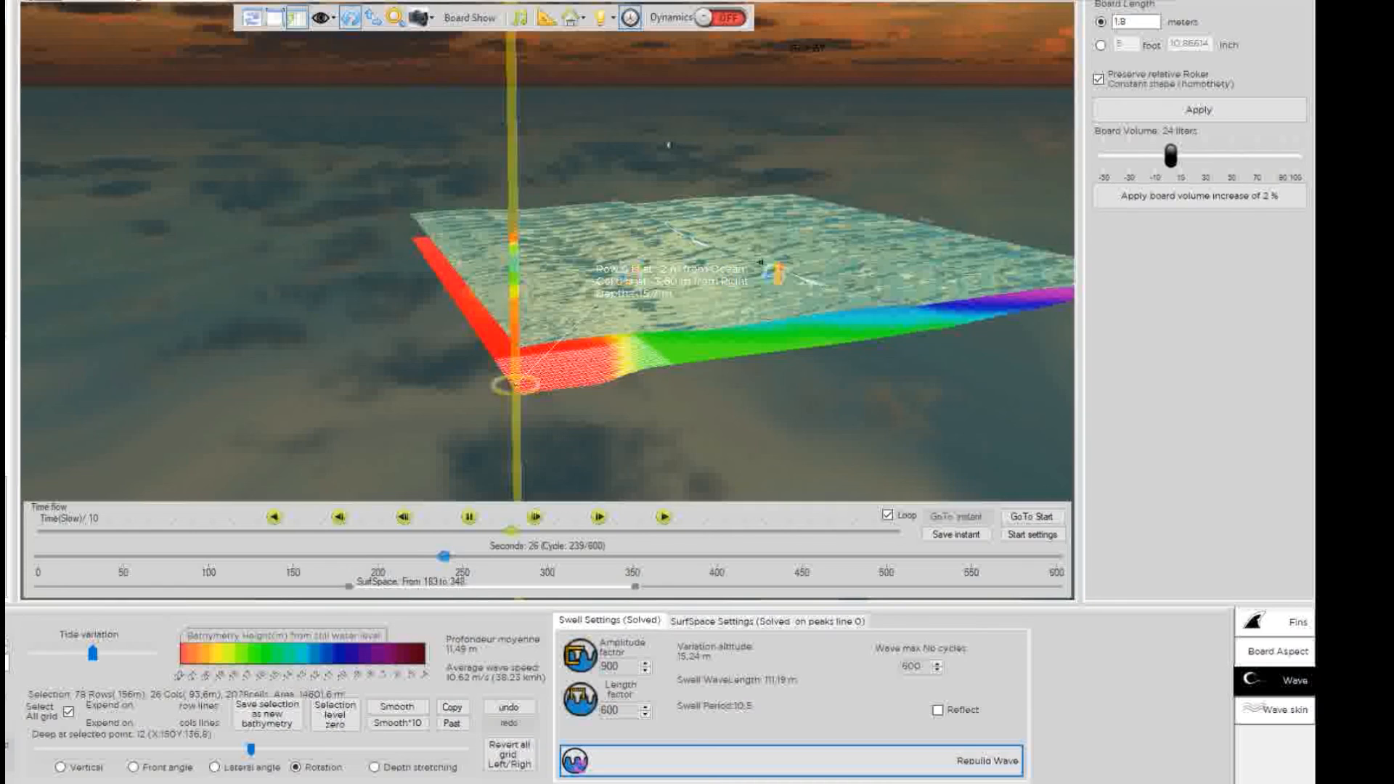
drag(771, 272, 809, 366)
drag(837, 161, 770, 174)
scroll(582, 141, up, 5)
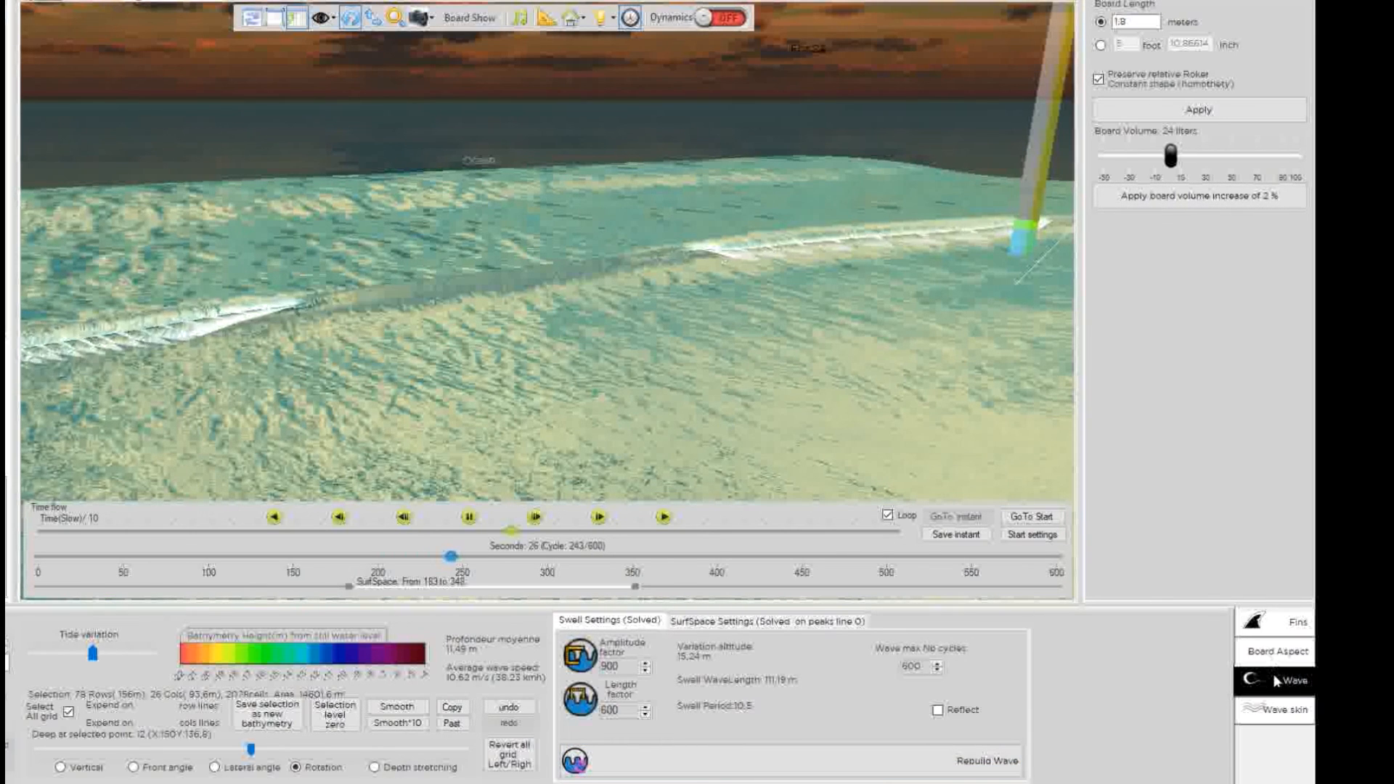
Restart the wave simulation from the beginning with slowed playback.
click(1281, 701)
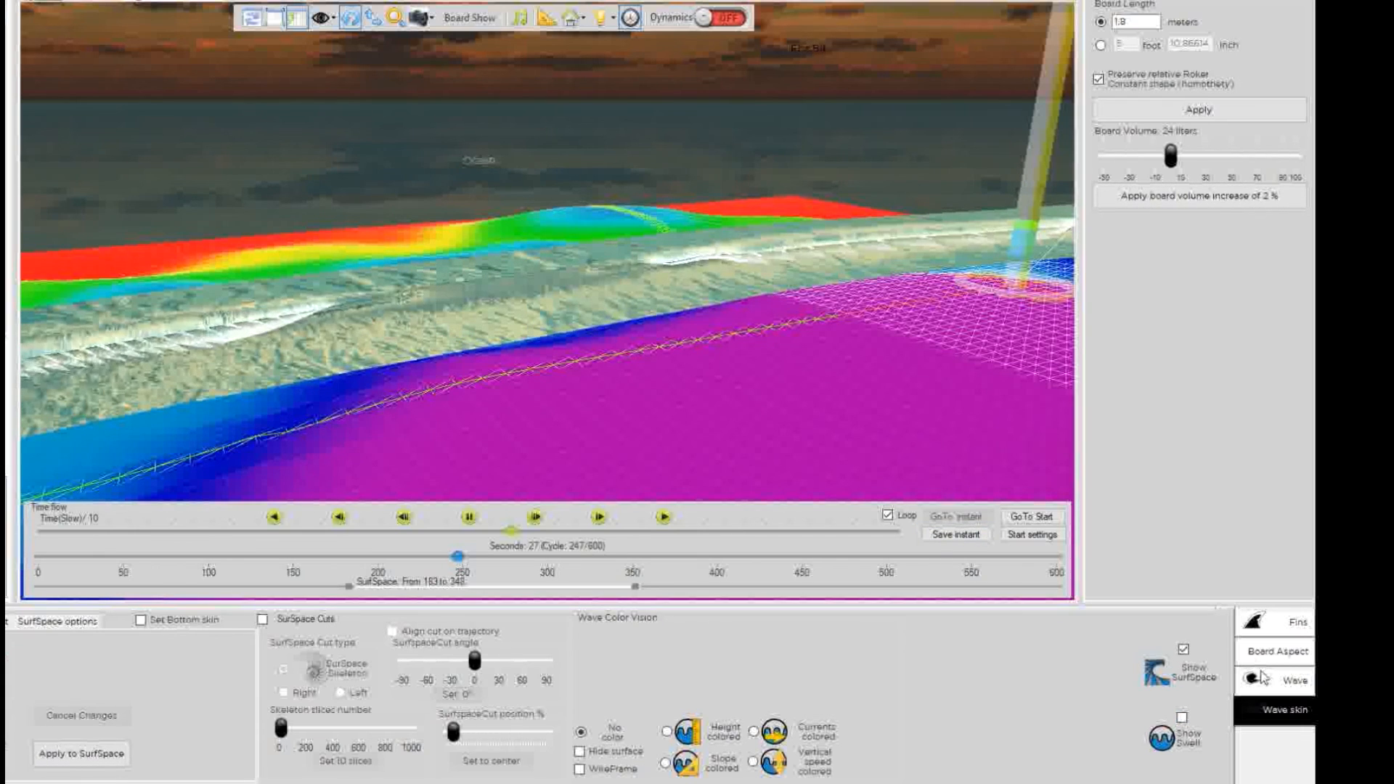
click(1025, 520)
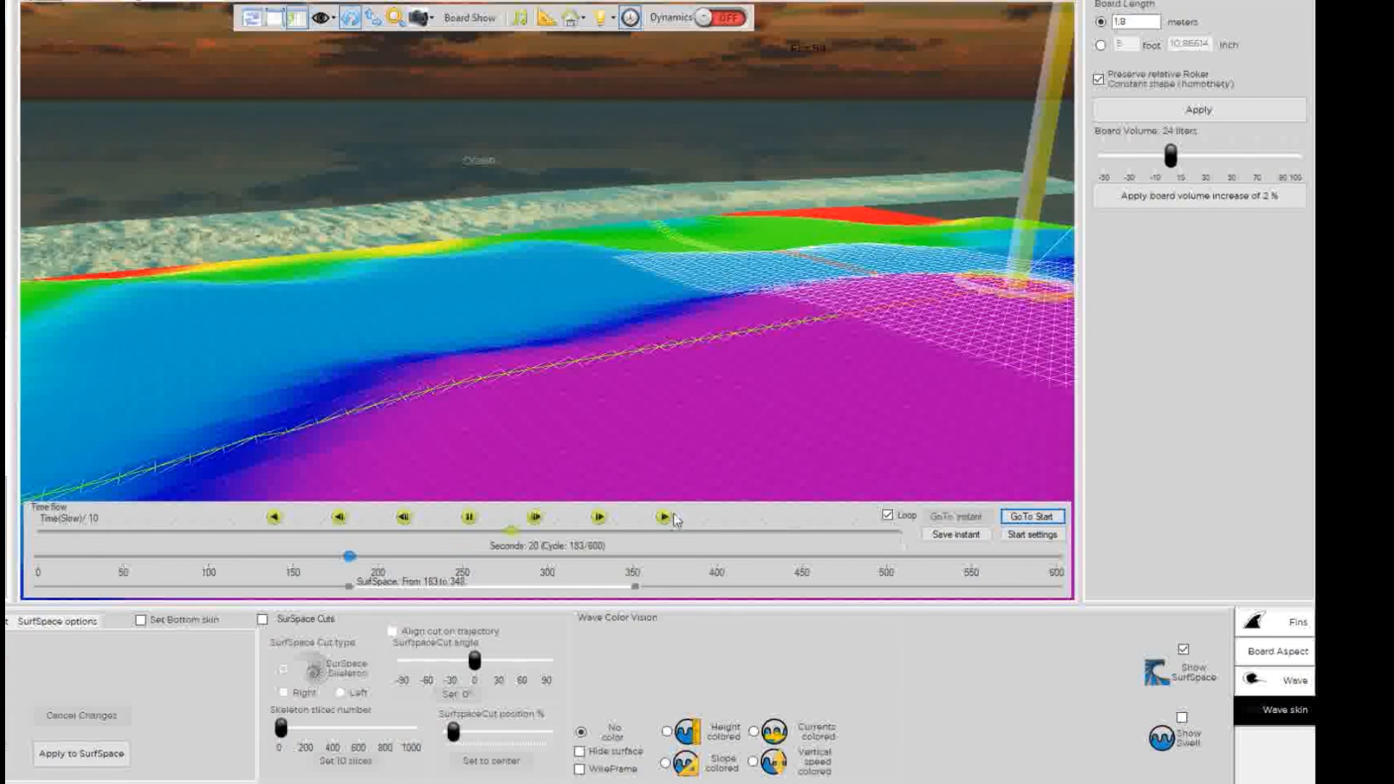
click(535, 517)
drag(517, 222, 361, 373)
scroll(363, 363, up, 5)
drag(643, 199, 457, 279)
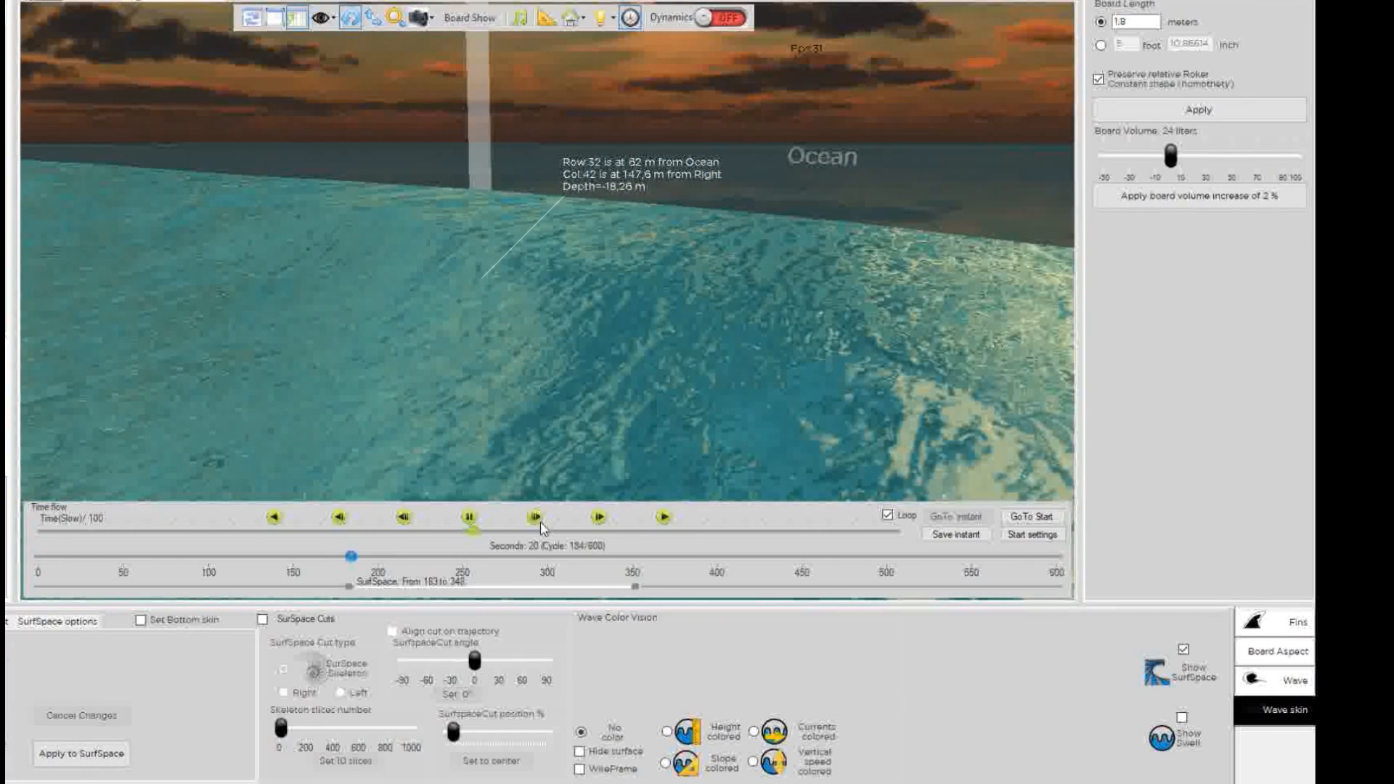
drag(396, 335, 438, 337)
drag(603, 351, 486, 327)
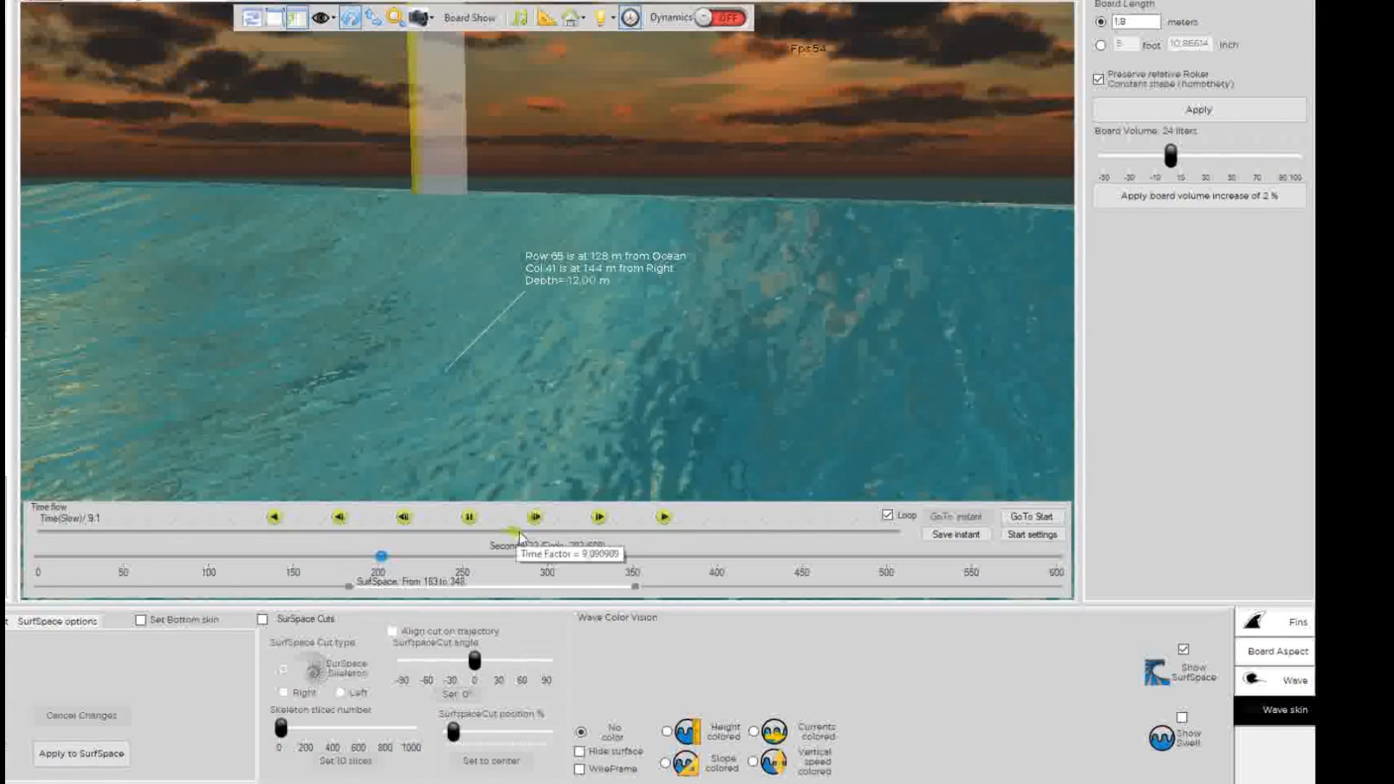
Set the slow factor to 5.9 and watch the wave break over the SurfSpace mesh.
drag(520, 535, 546, 538)
drag(421, 436, 512, 318)
drag(435, 292, 446, 336)
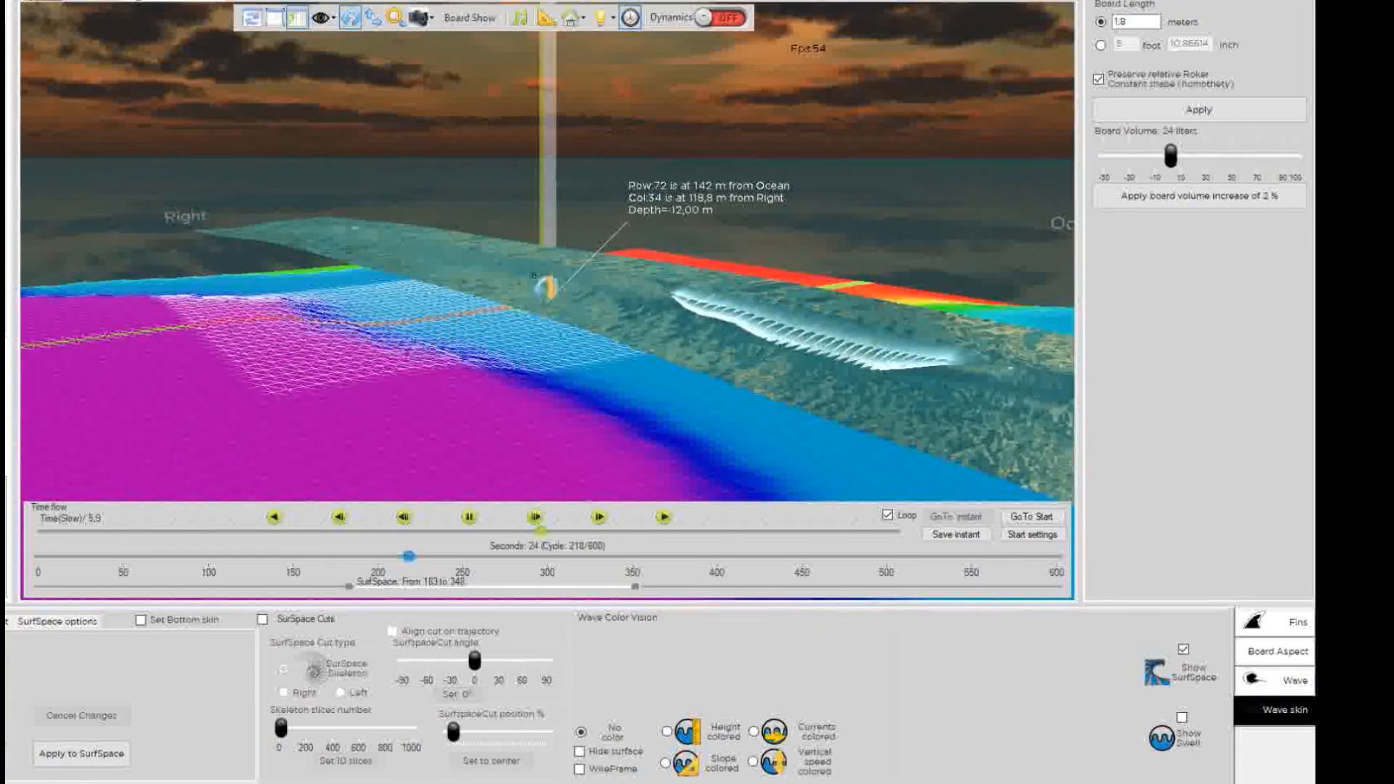
scroll(550, 287, up, 5)
drag(651, 283, 446, 341)
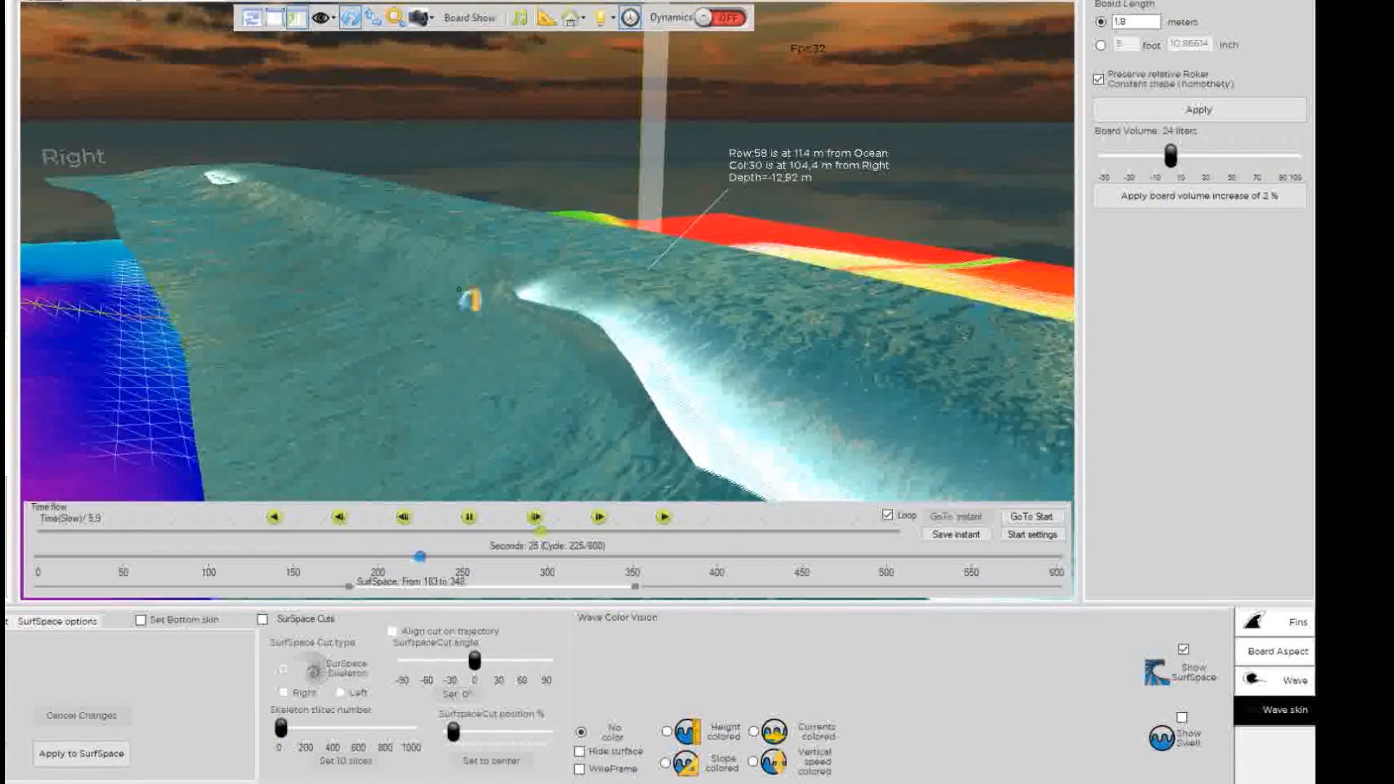
drag(459, 289, 455, 361)
drag(589, 404, 519, 369)
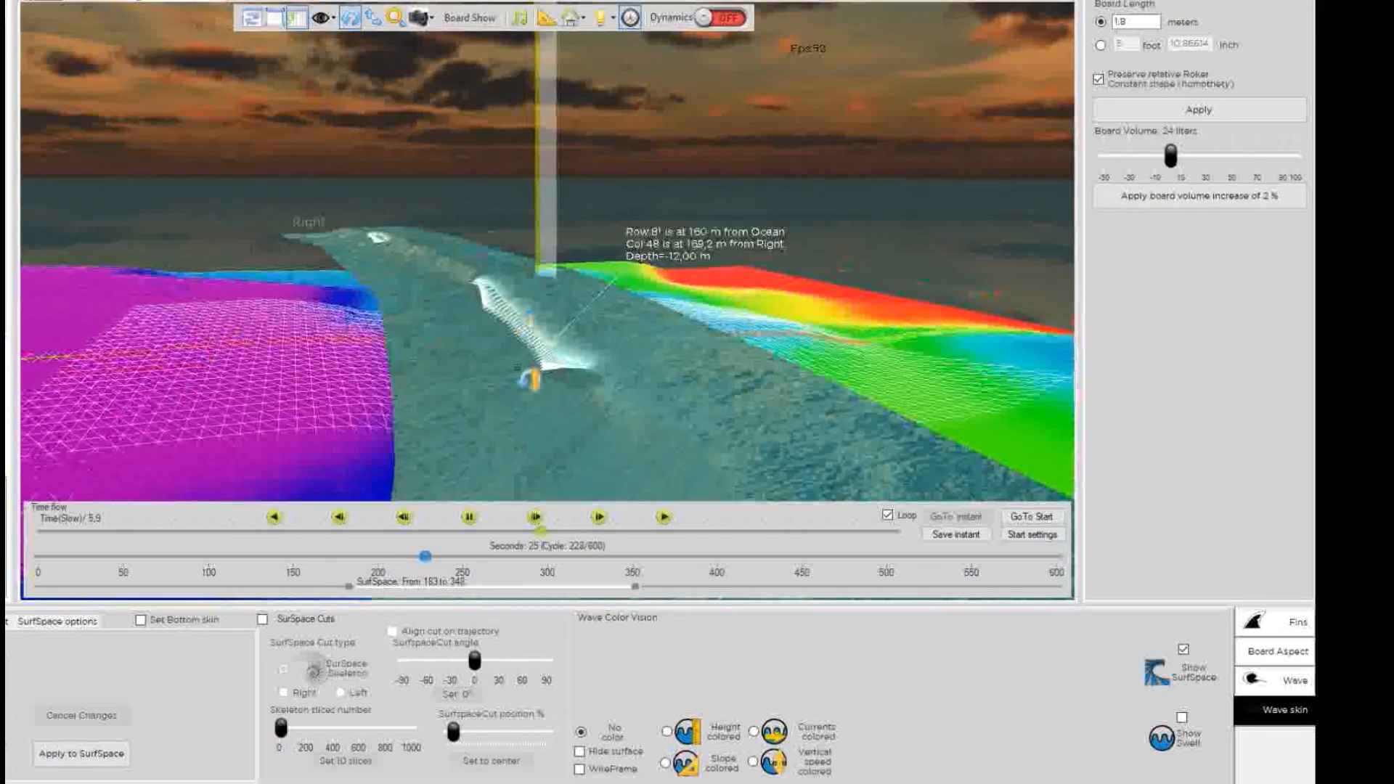
drag(598, 412, 560, 217)
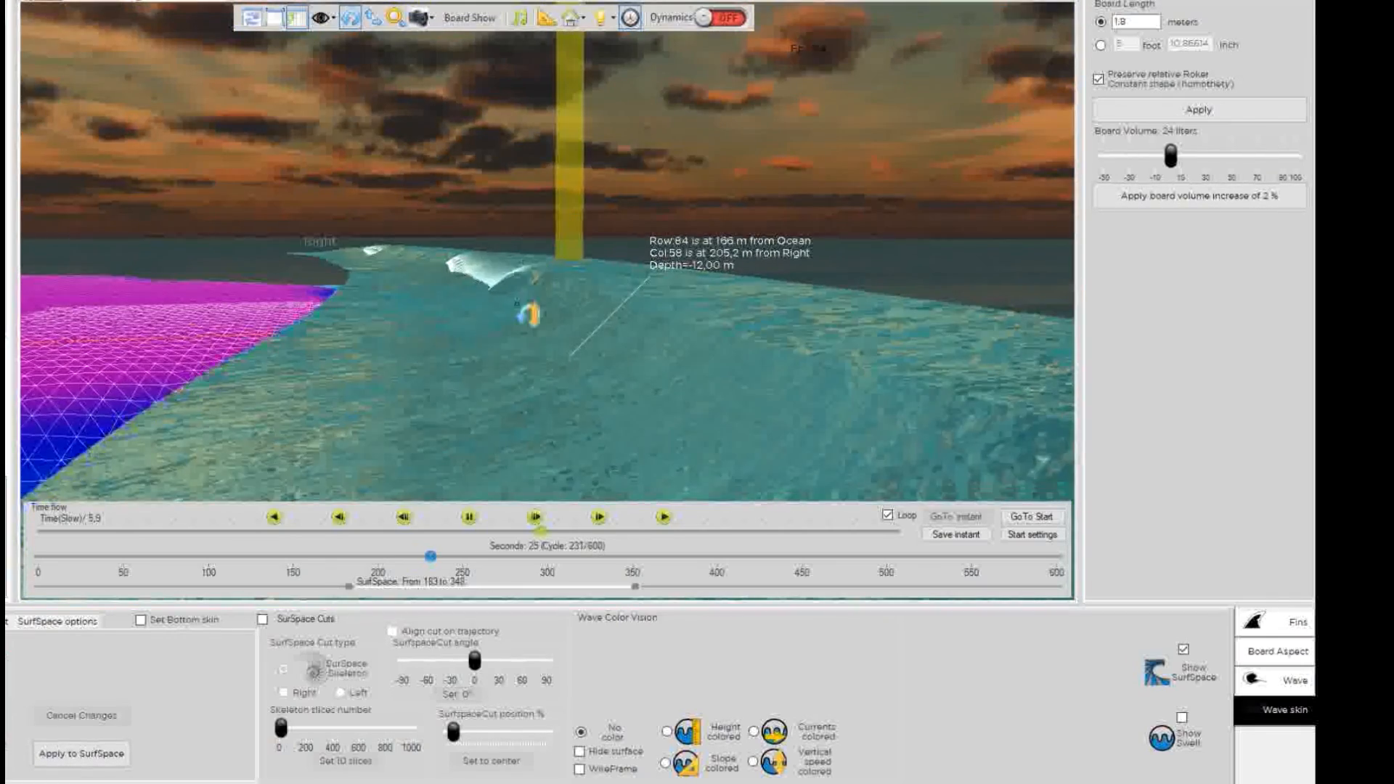
drag(570, 356, 523, 299)
drag(390, 274, 787, 378)
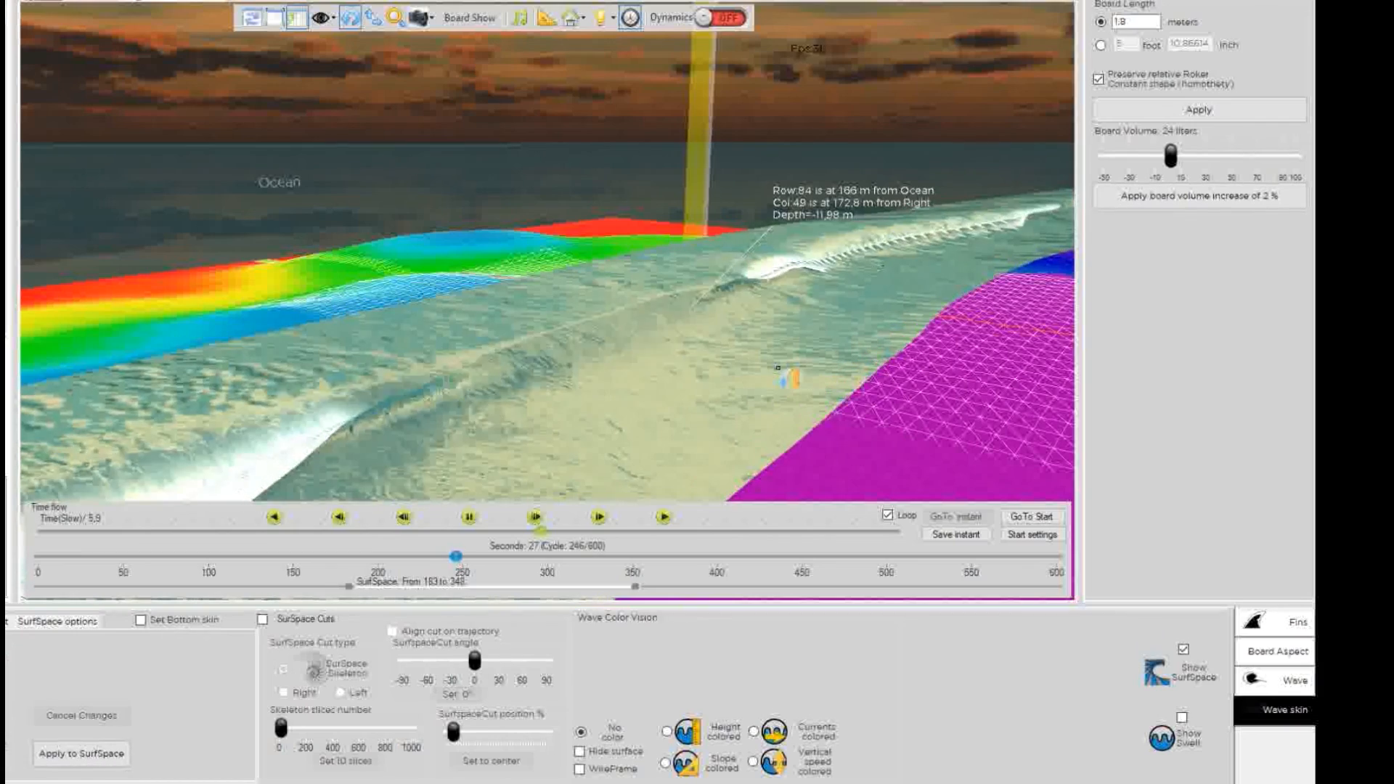
drag(610, 342, 651, 399)
scroll(653, 364, down, 3)
drag(662, 312, 529, 416)
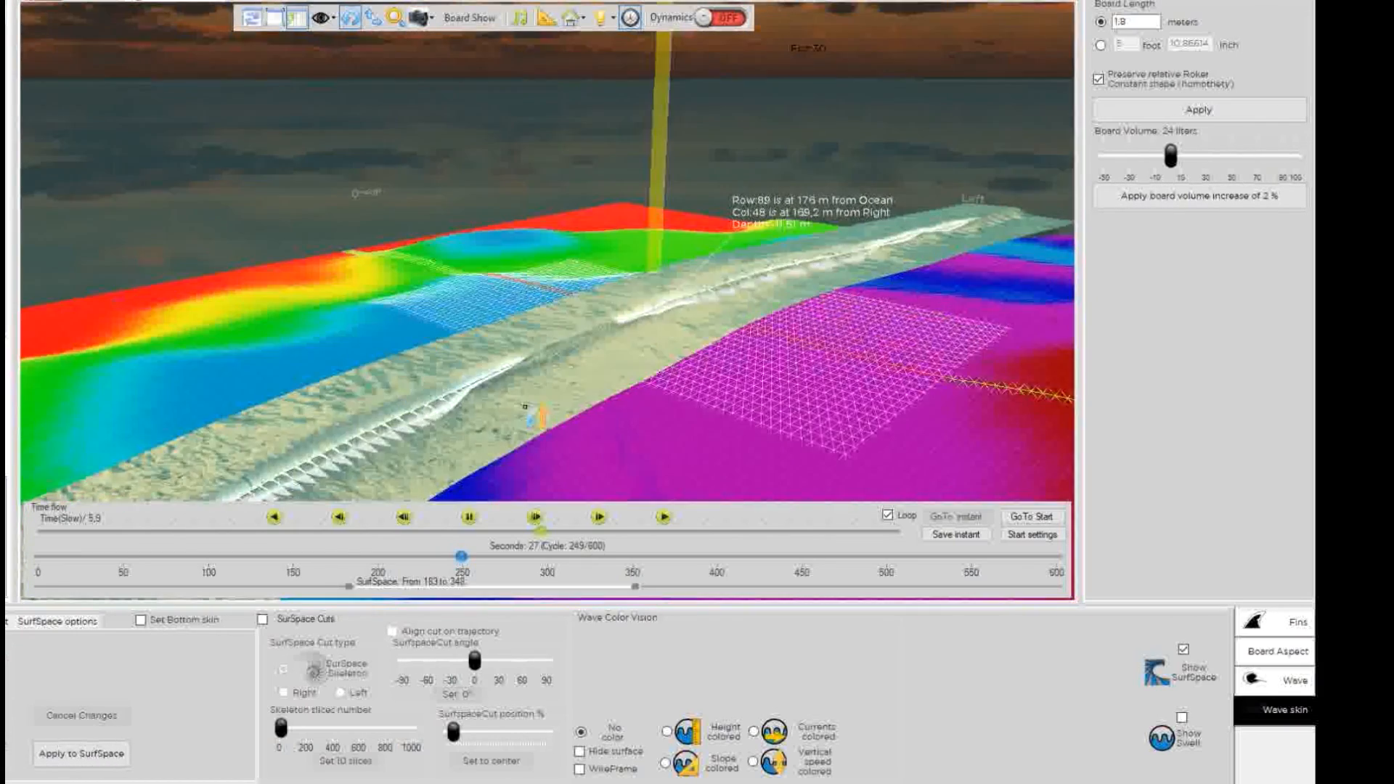
scroll(611, 353, down, 3)
drag(610, 342, 539, 359)
scroll(653, 319, up, 3)
drag(687, 294, 848, 320)
drag(448, 308, 606, 282)
scroll(581, 352, down, 3)
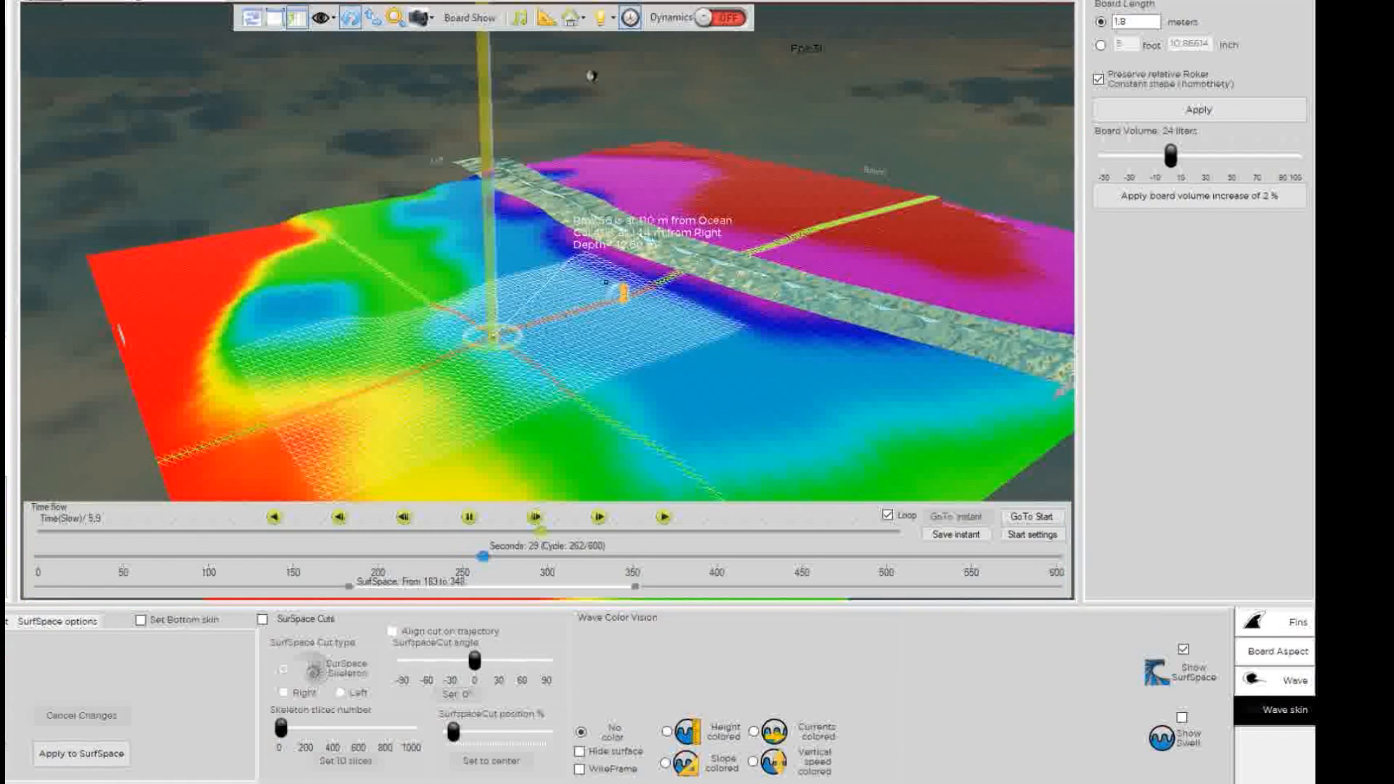